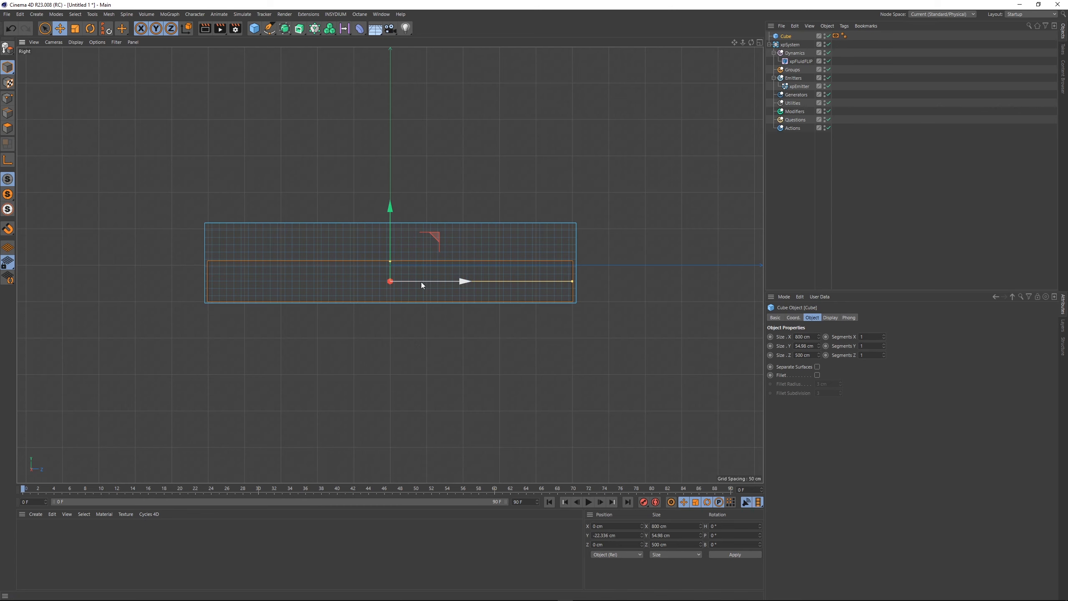
Step: Widen the cube to about 800.5 cm in X and adjust the FLIP domain's X width to fit closely around it
key(F1)
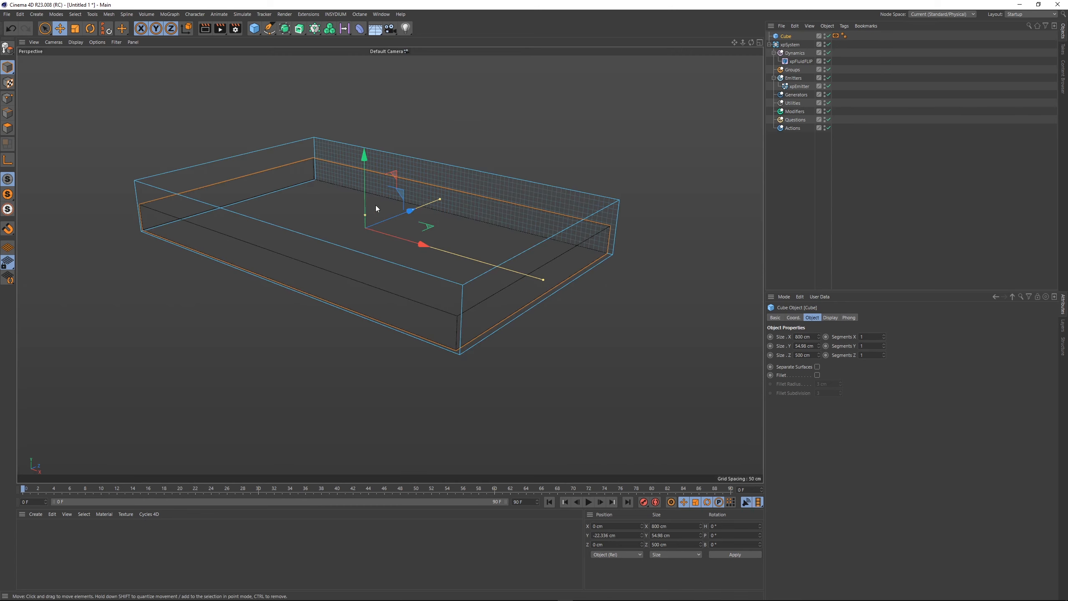
drag(542, 279, 543, 279)
key(F2)
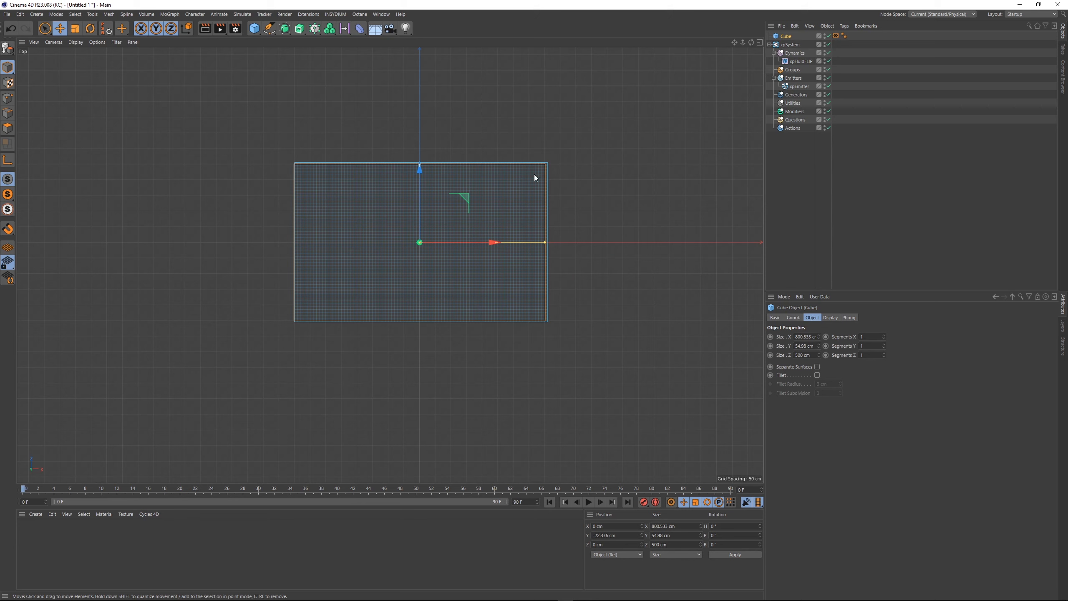
click(799, 62)
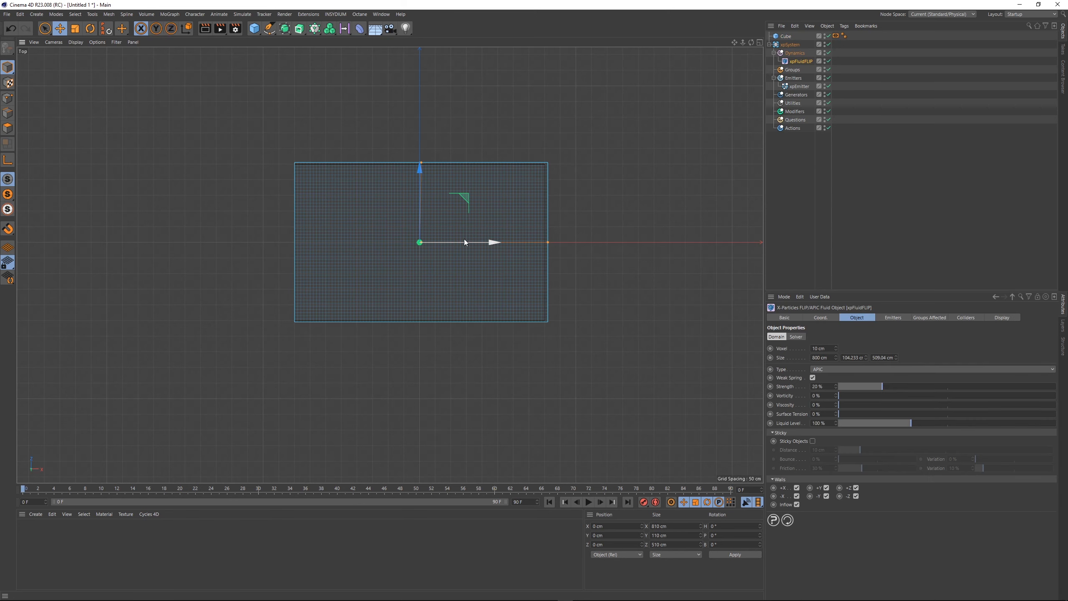
drag(547, 242, 494, 242)
click(875, 189)
Step: Play the simulation in the perspective view to preview the particles emitted inside the domain
key(F1)
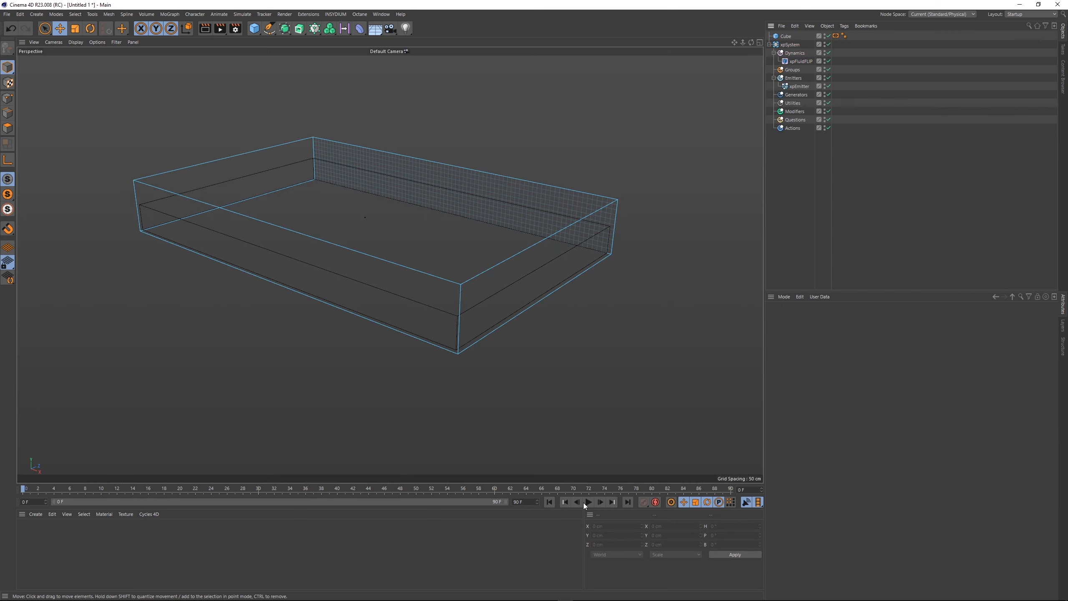
click(591, 503)
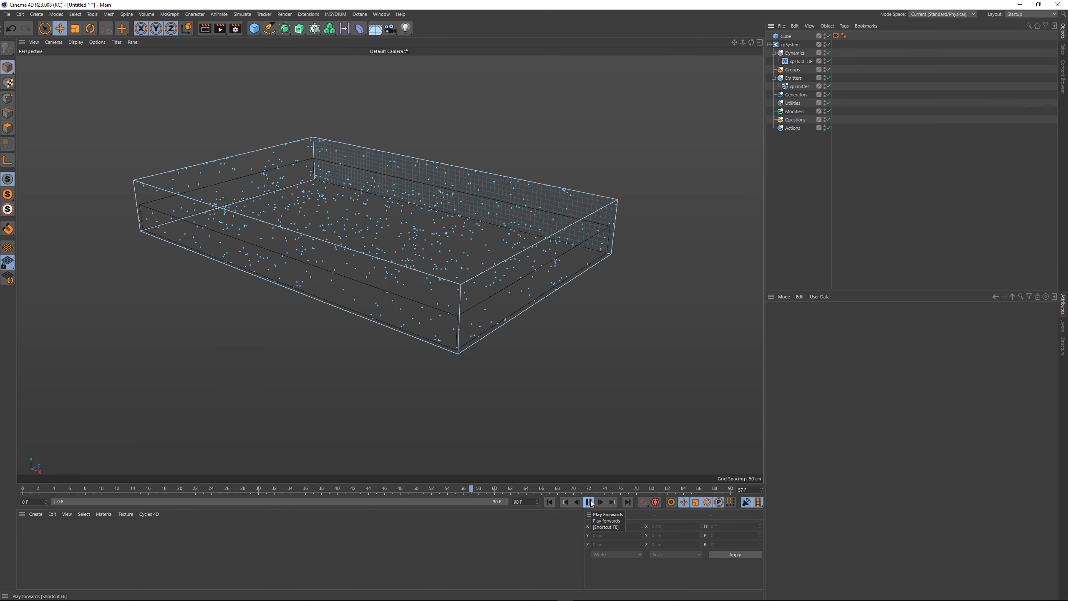
click(590, 502)
Step: Add an xpGravity motion modifier to the X-Particles system and play the simulation to preview its effect
click(794, 111)
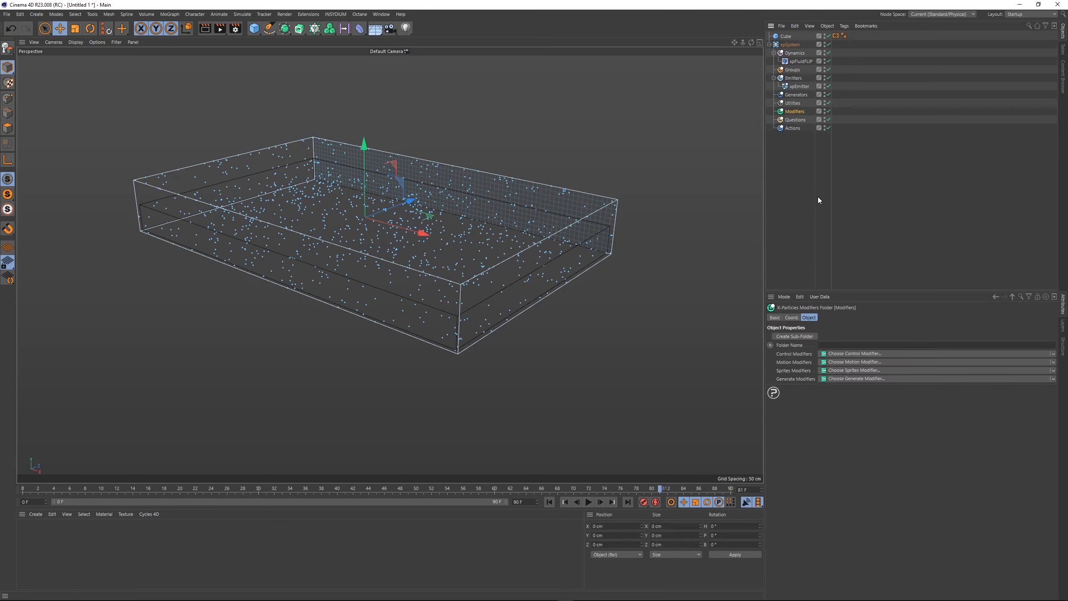
click(1053, 363)
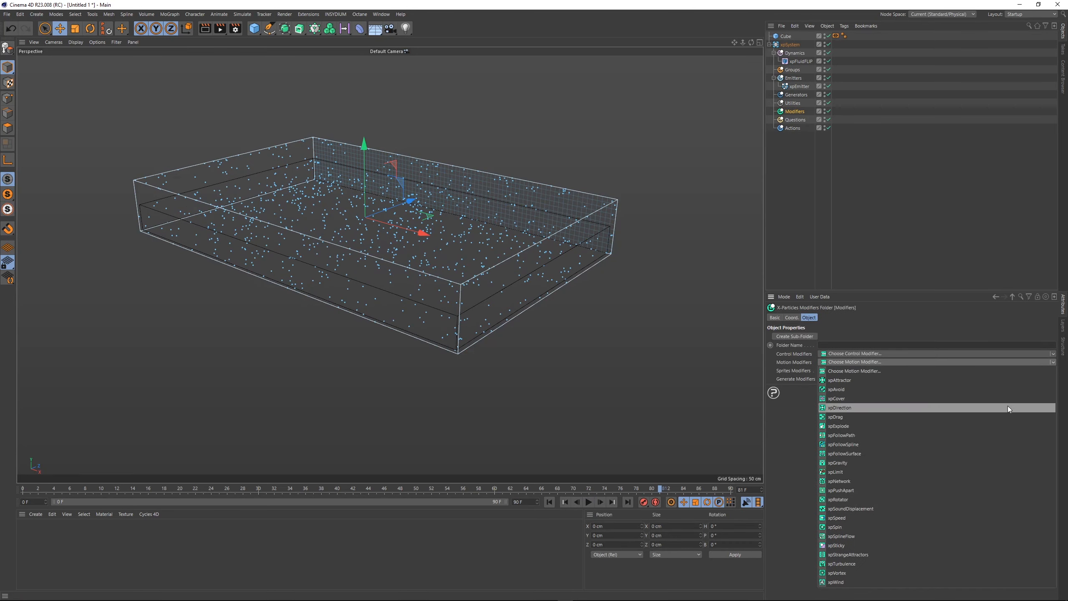
click(848, 463)
click(590, 503)
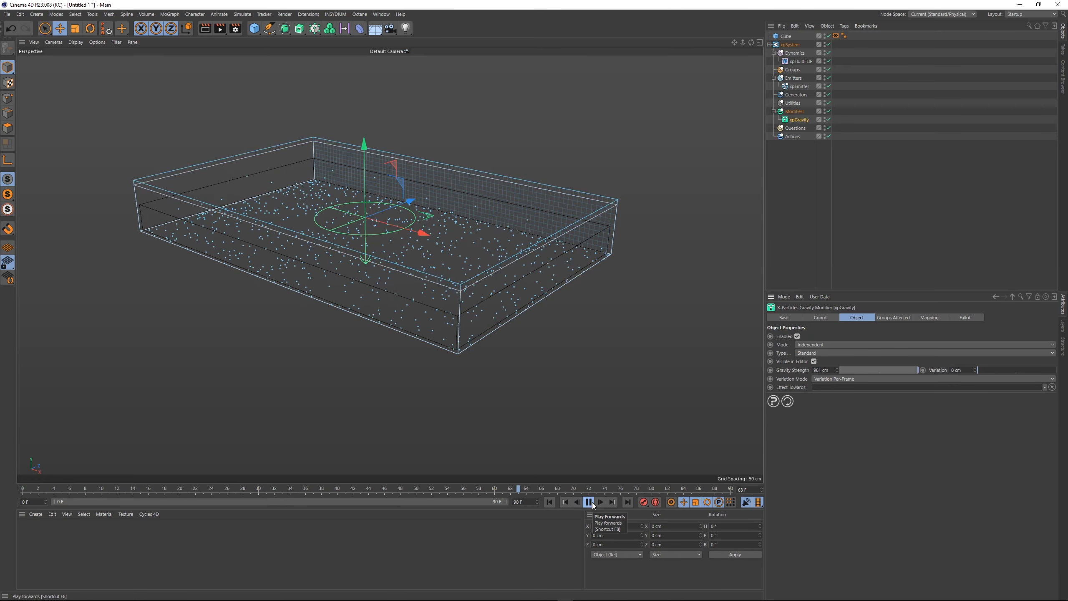
click(588, 501)
Step: Set the xpEmitter's emission to Shot with a shot count of 100000
click(798, 86)
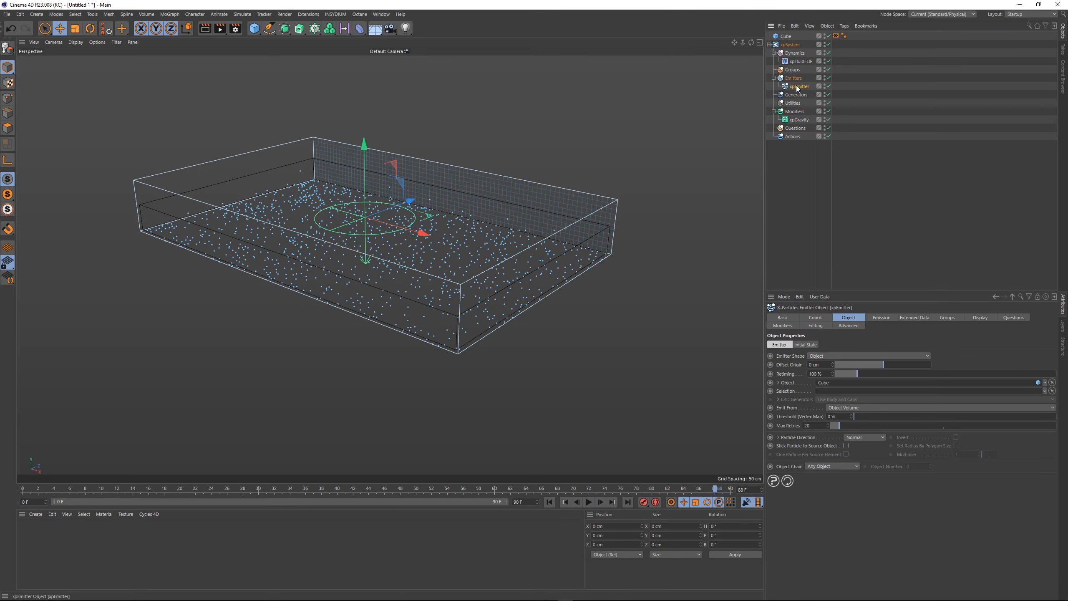
click(878, 318)
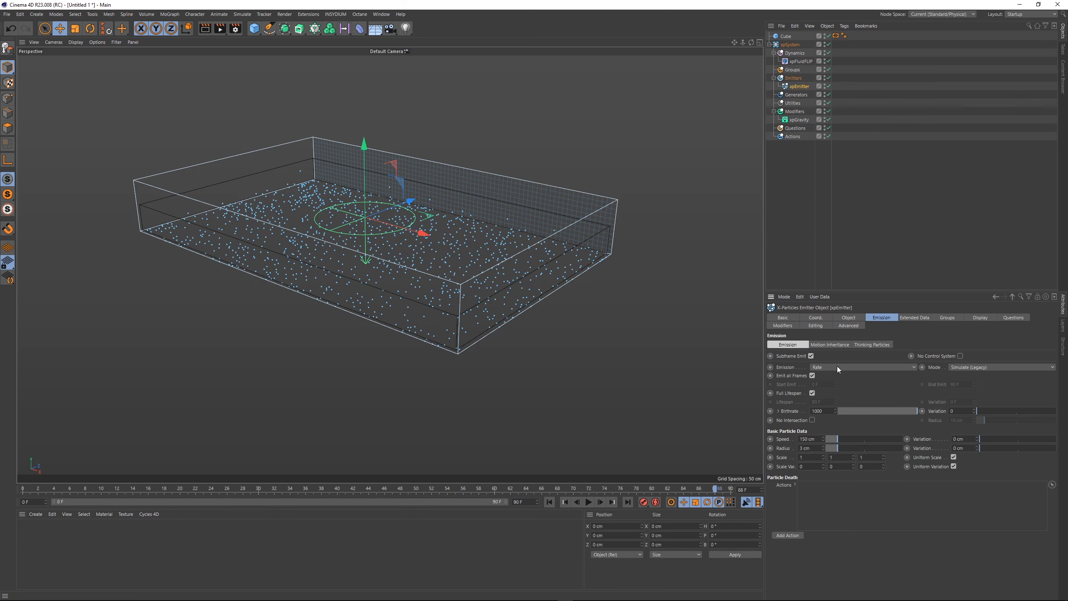
click(822, 367)
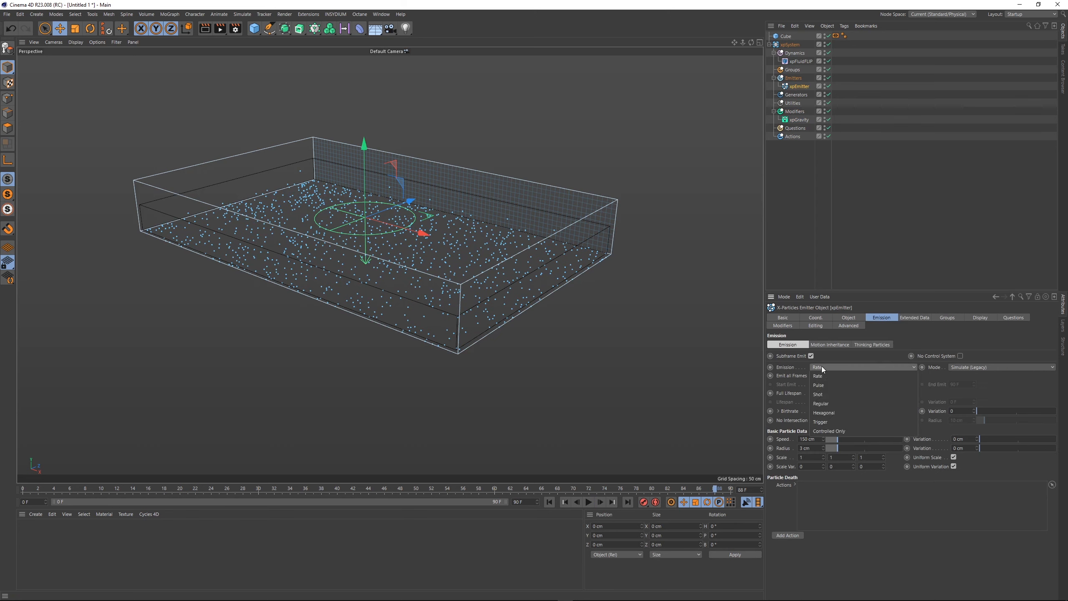
click(821, 395)
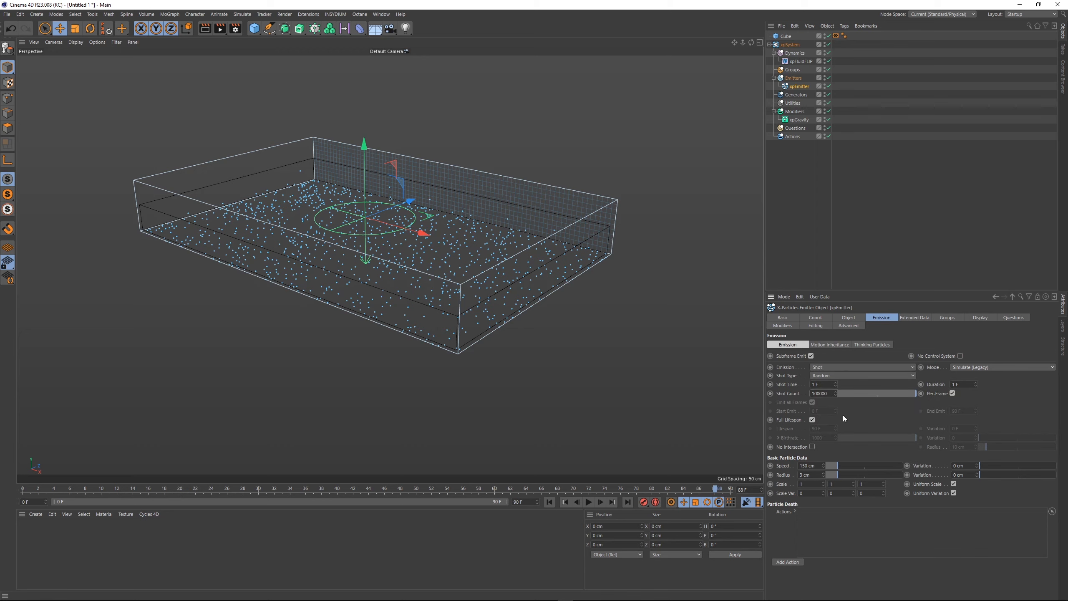
key(Return)
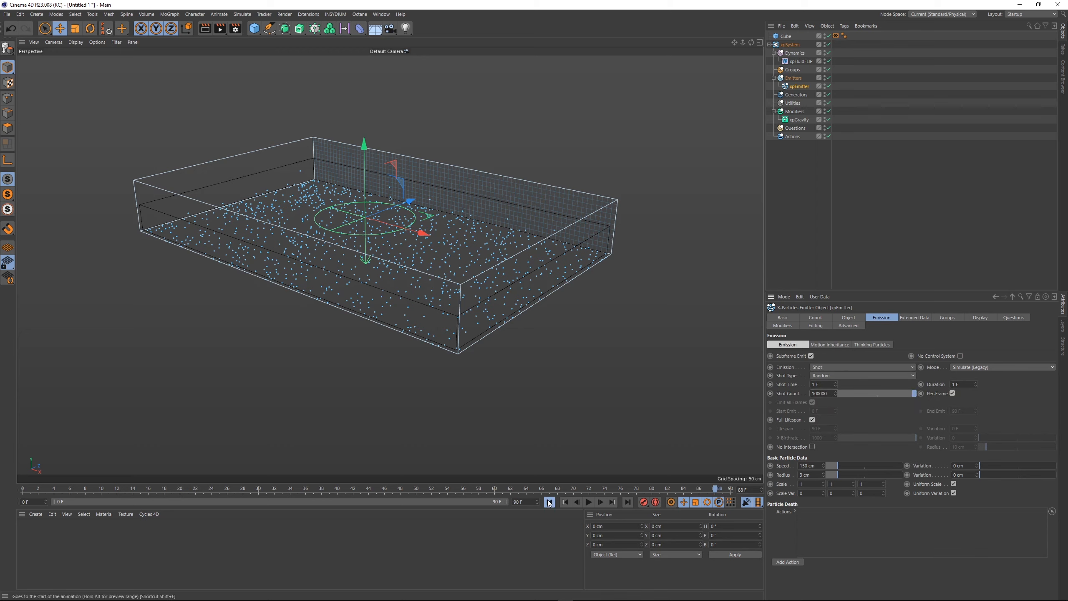
Step: Replay the simulation from the first frame to check how the particles fill the domain
click(549, 502)
click(588, 502)
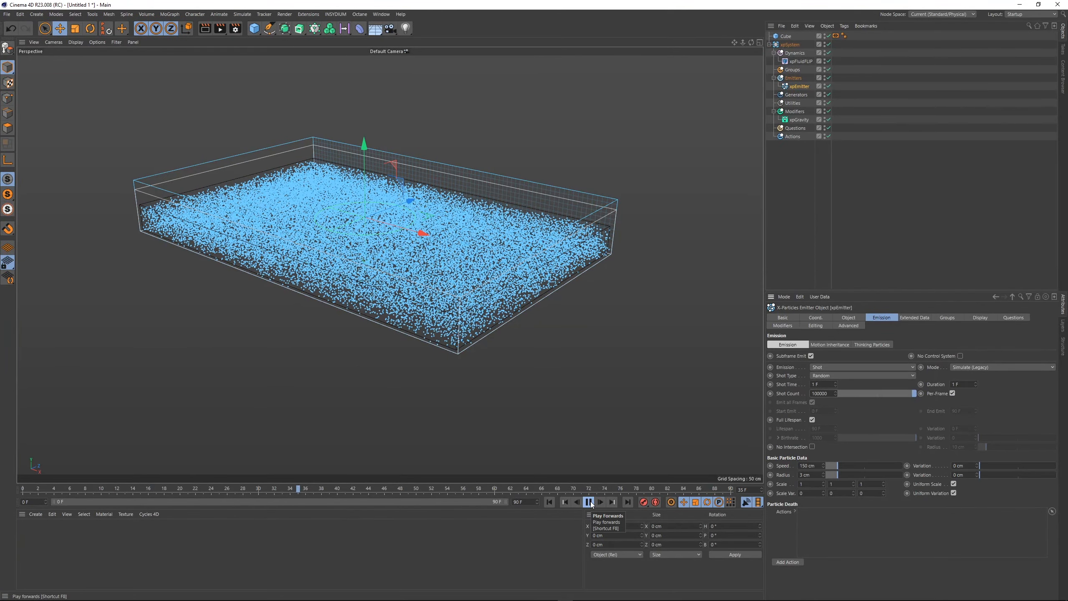
click(589, 501)
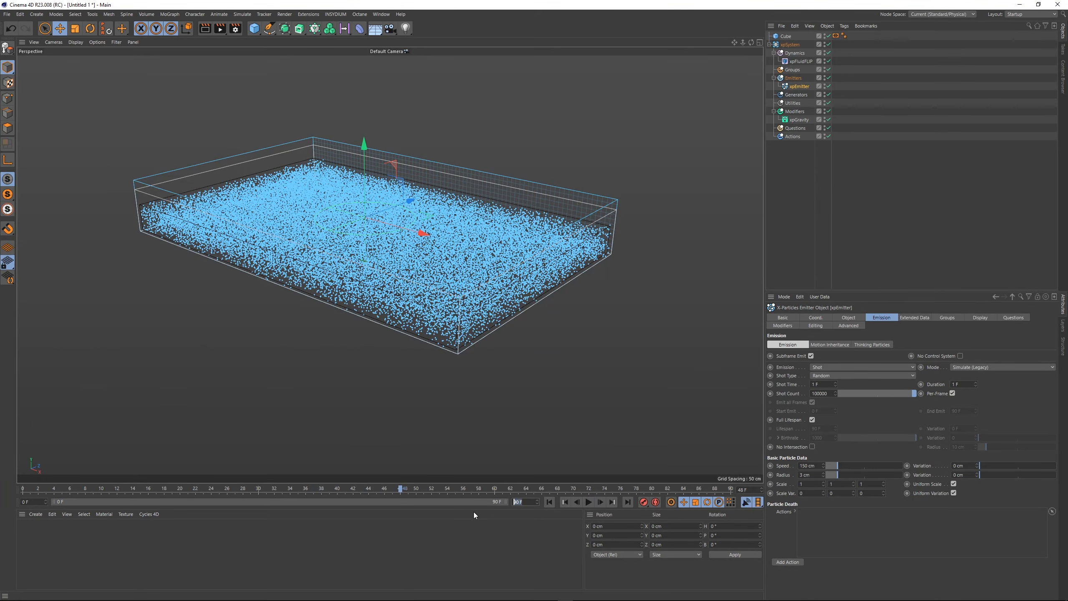
Step: Extend the timeline's end frame to 300 and clear the object selection
text(250)
key(Return)
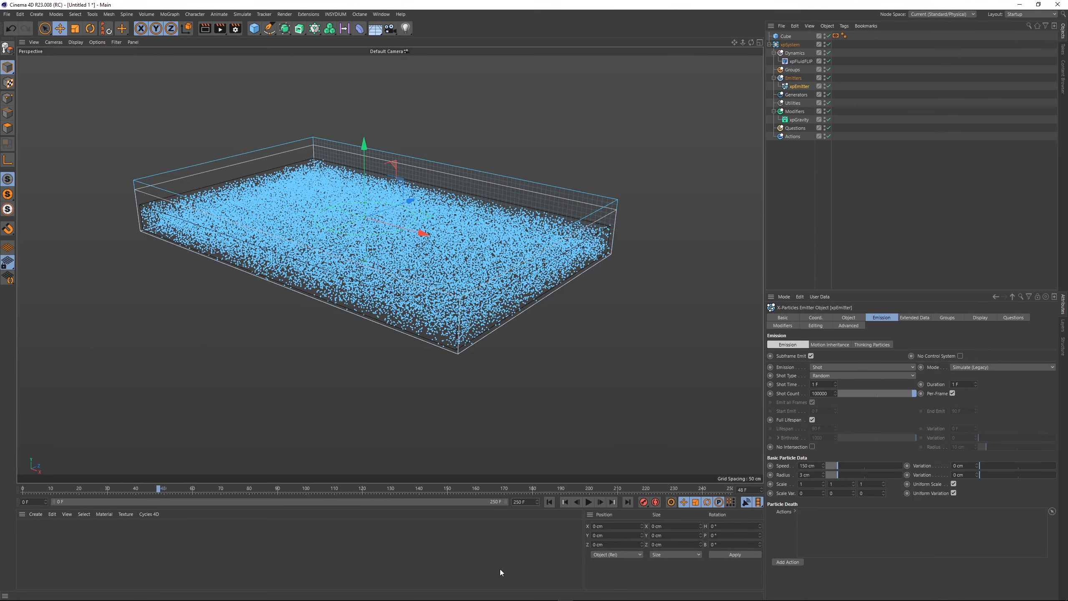
text(300)
key(Return)
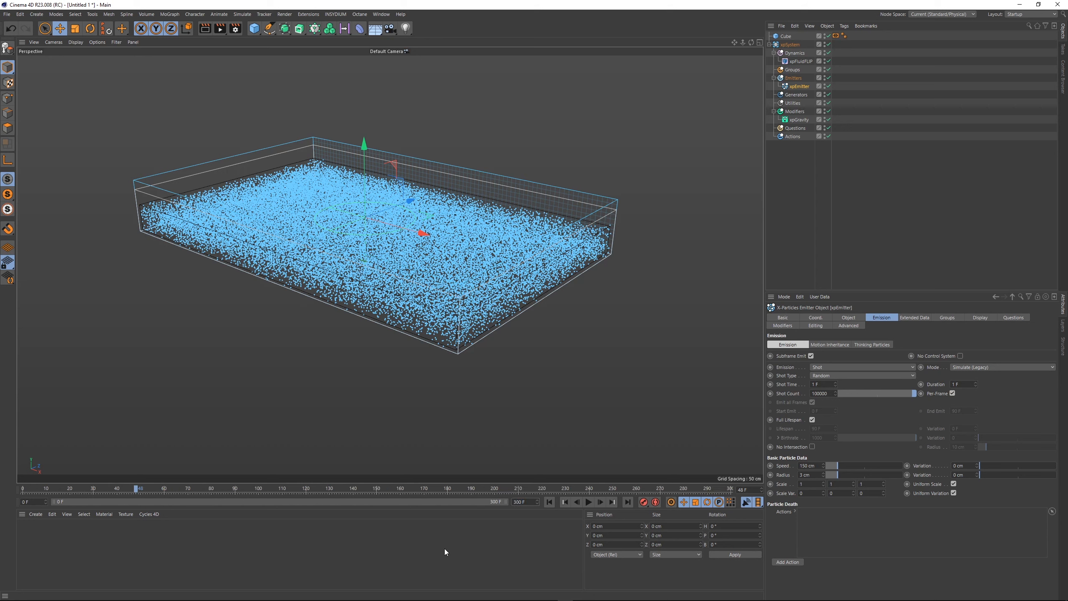
click(917, 153)
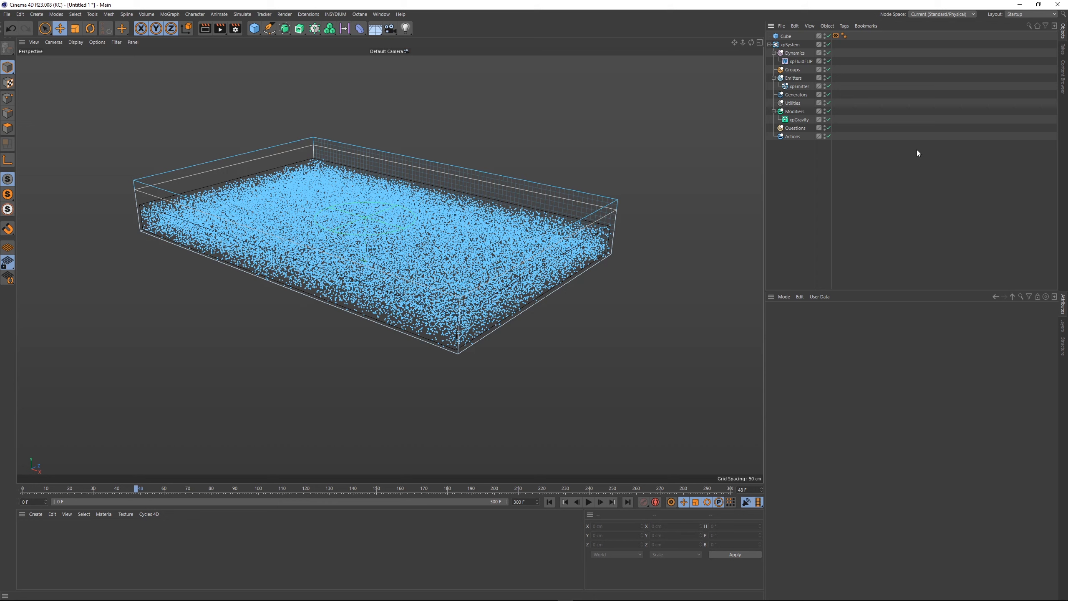
Step: Add an xpTurbulence motion modifier with a scale of 80 % and a frequency of 90 %
click(794, 111)
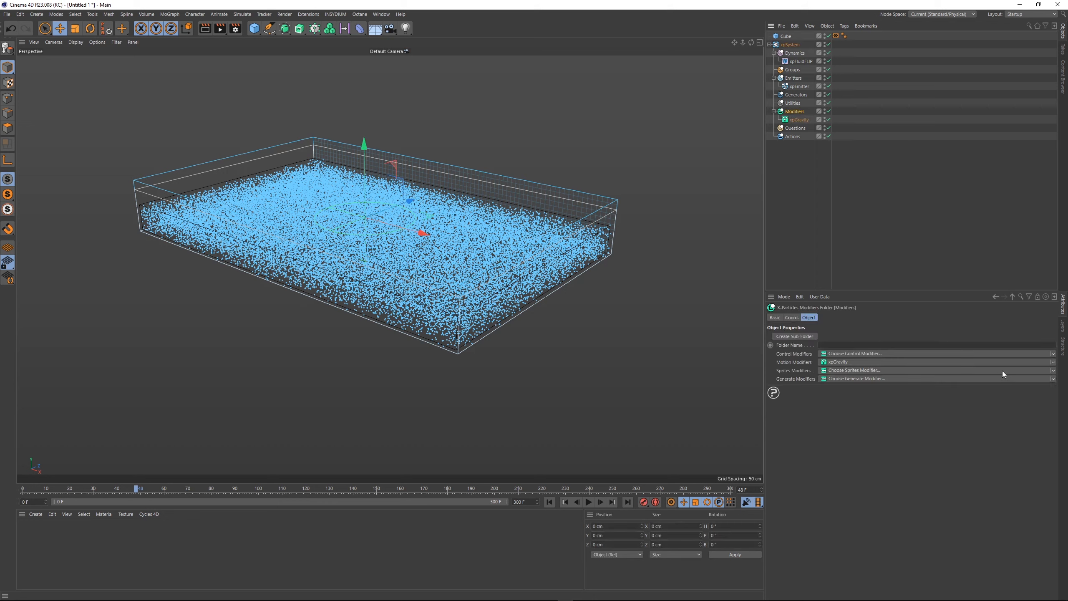
click(1052, 362)
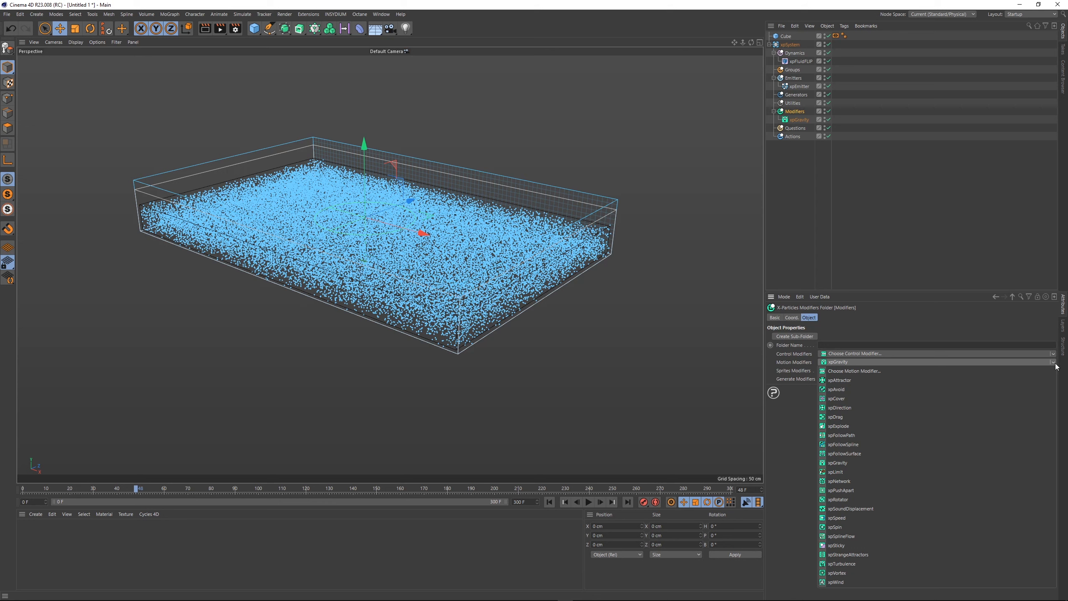
click(840, 564)
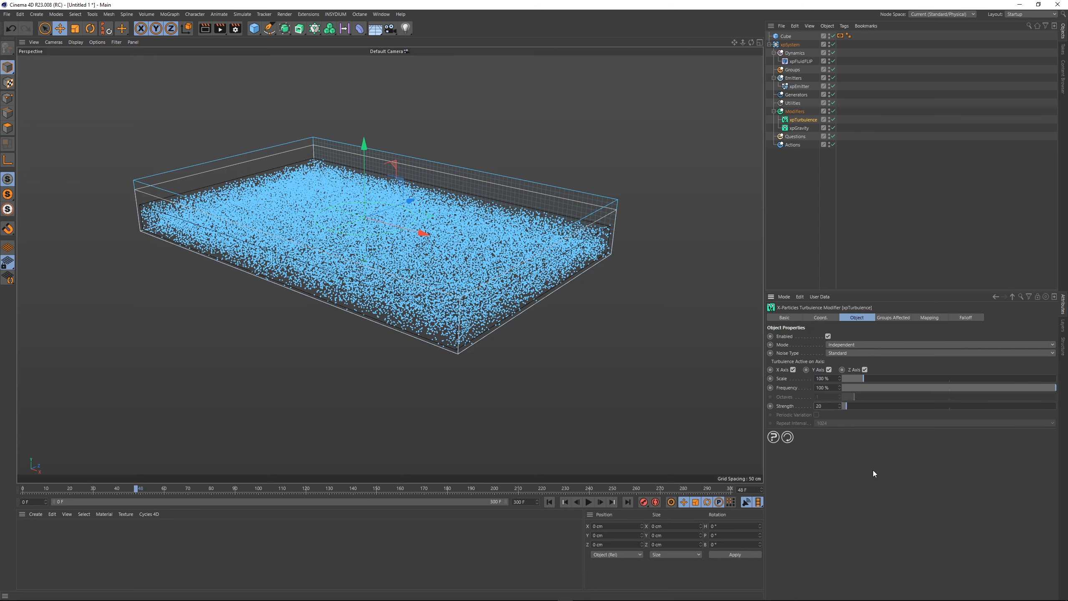
text(8090)
key(Return)
Step: Replay the simulation from the first frame and inspect the turbulent fluid surface up close
click(549, 501)
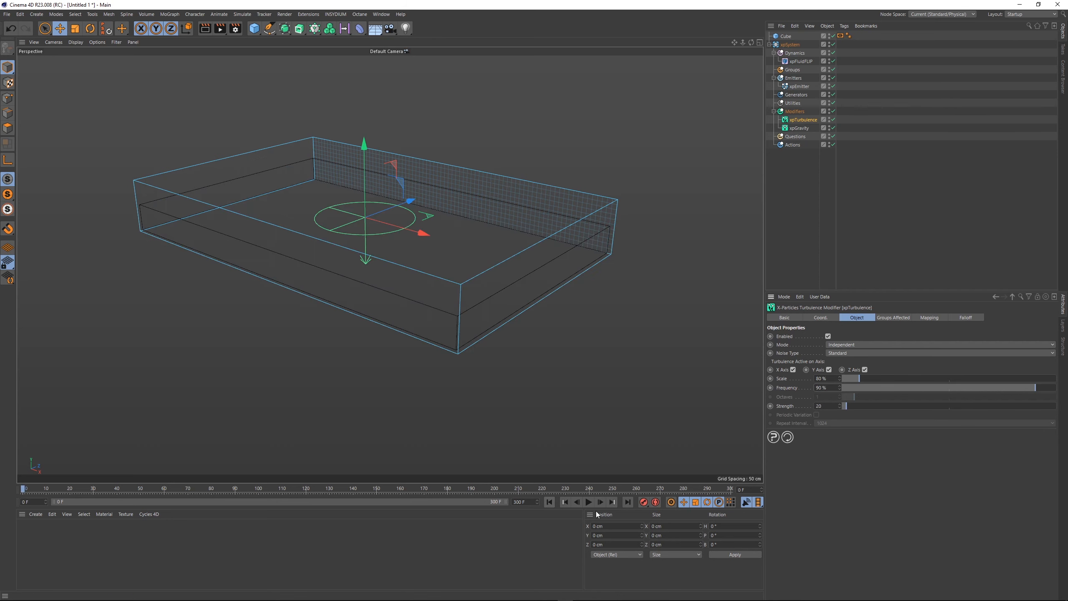
click(588, 502)
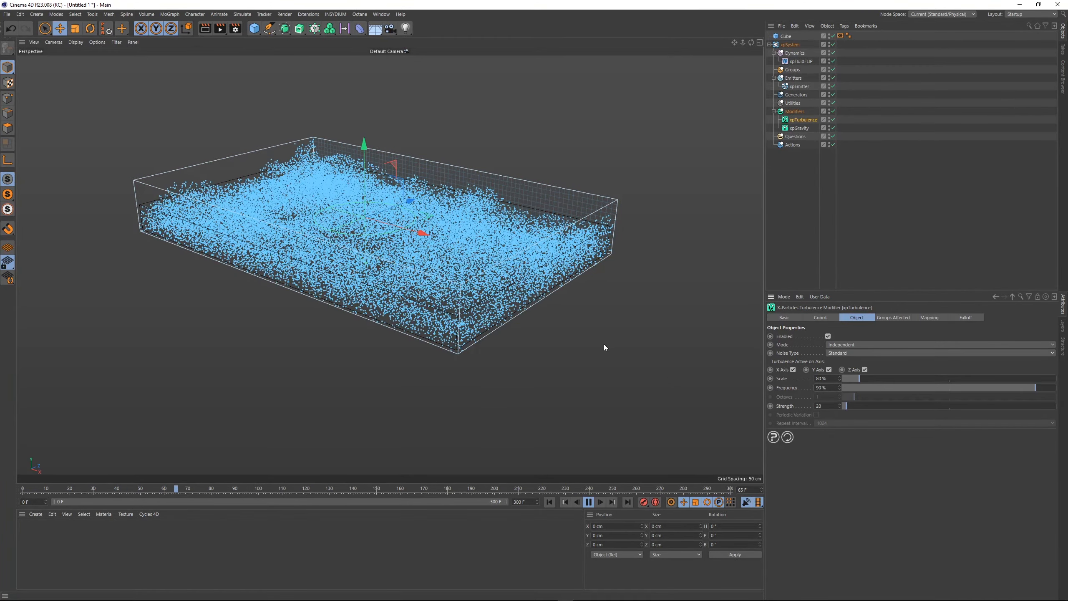
click(588, 501)
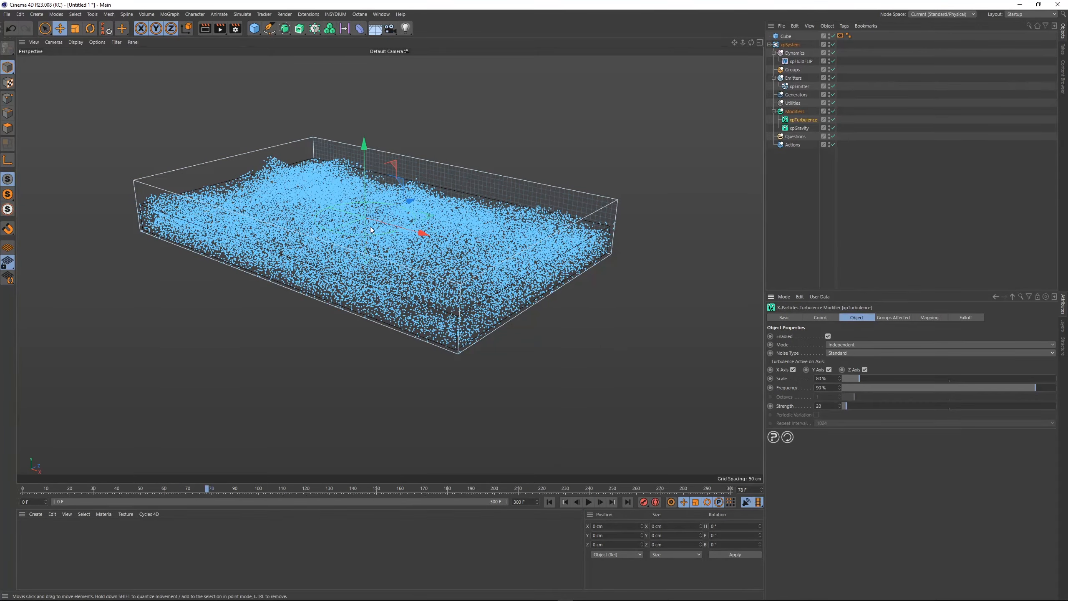
scroll(370, 226, up, 5)
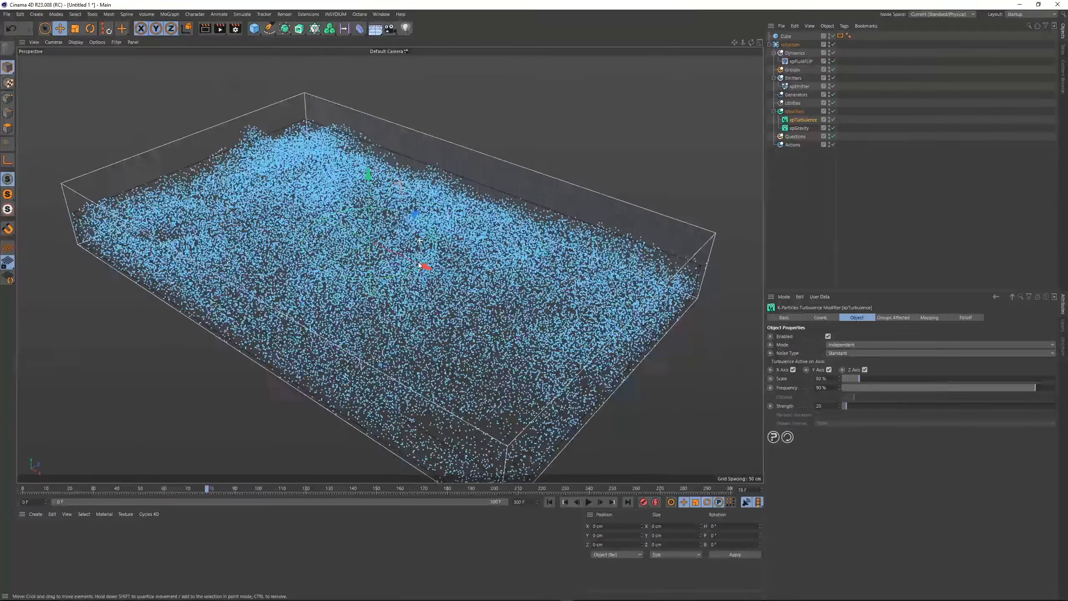
alt+drag(419, 262, 421, 295)
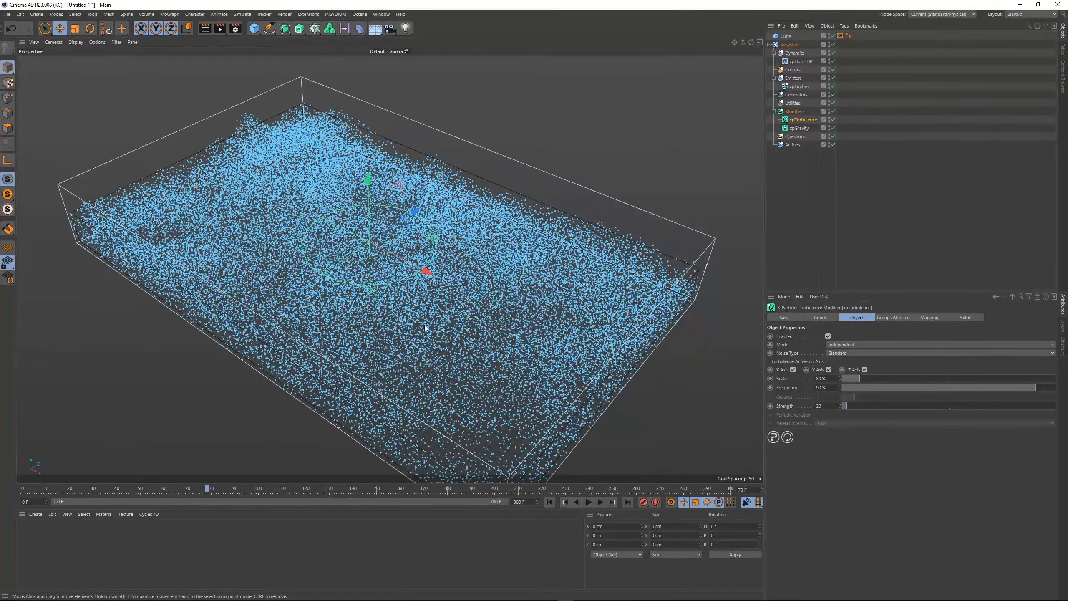
alt+middle_drag(423, 321, 422, 294)
Step: Set the xpEmitter's particle radius to 1 cm and replay the simulation from the first frame
click(798, 87)
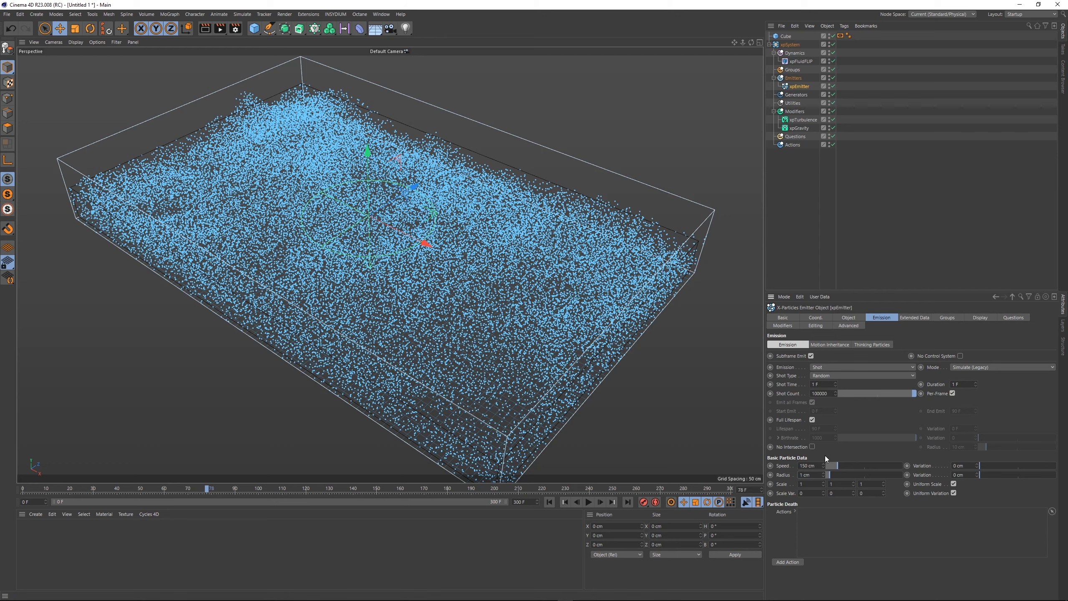
click(549, 502)
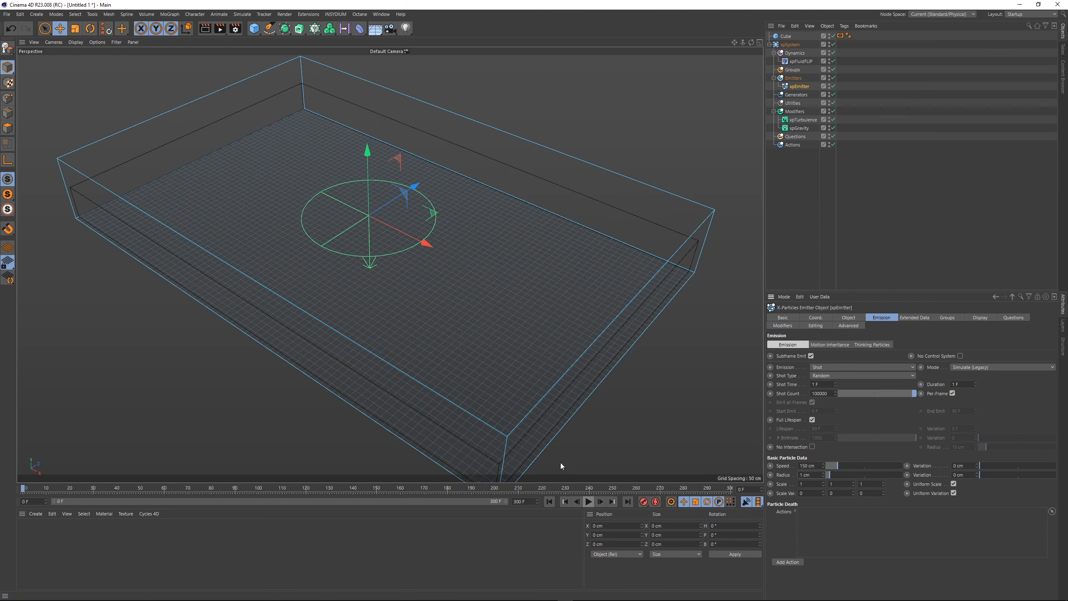
alt+drag(494, 311, 482, 289)
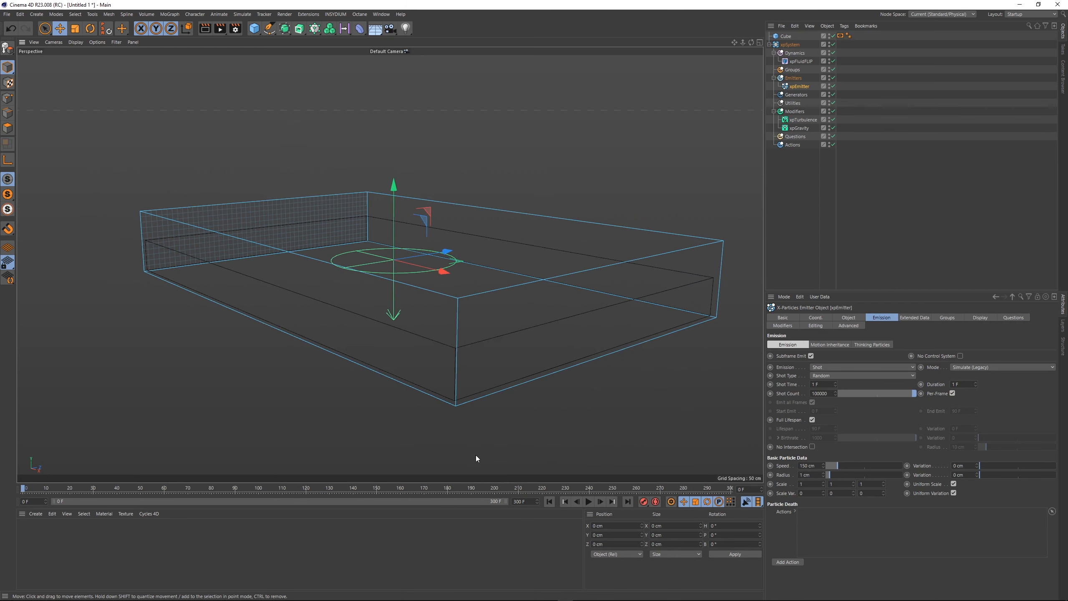
click(589, 502)
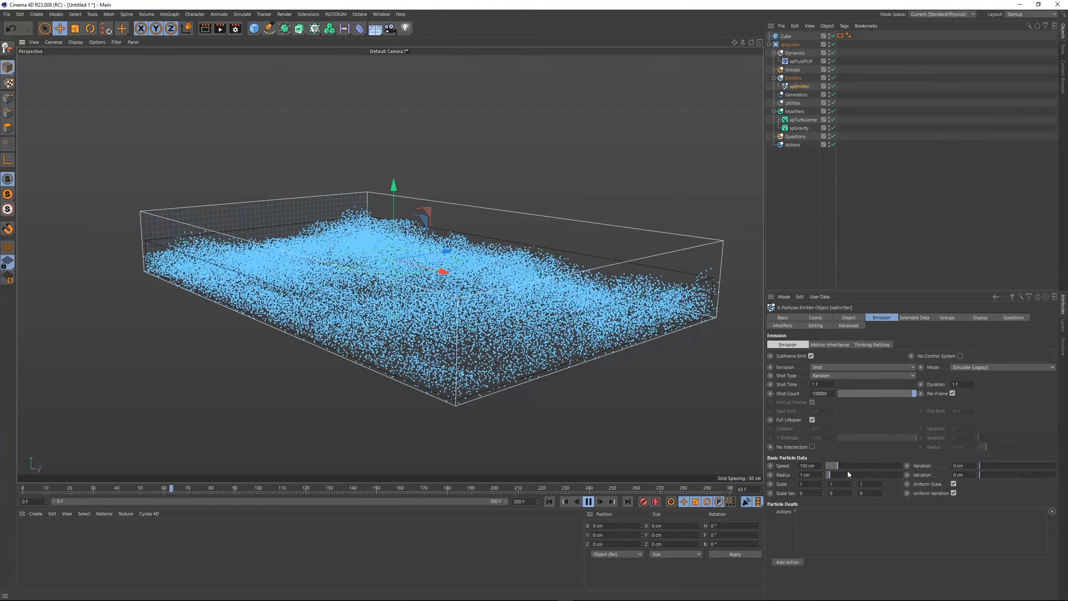
click(589, 502)
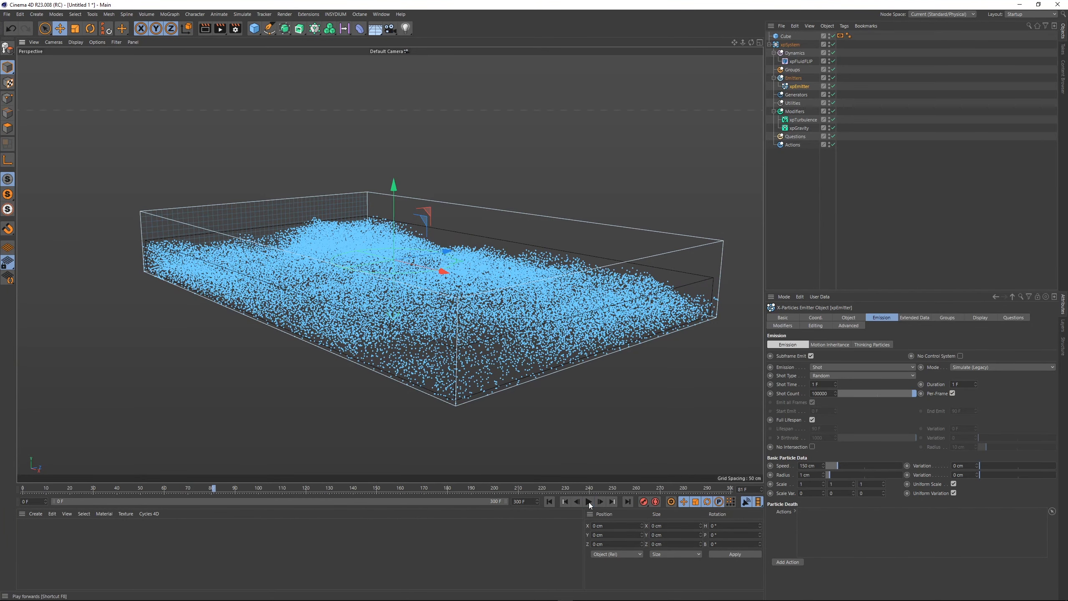
Step: Set the emitter's particle color mode to Gradient (Parameter) driven by Fluid Density/Velocity and return to the first frame
click(965, 318)
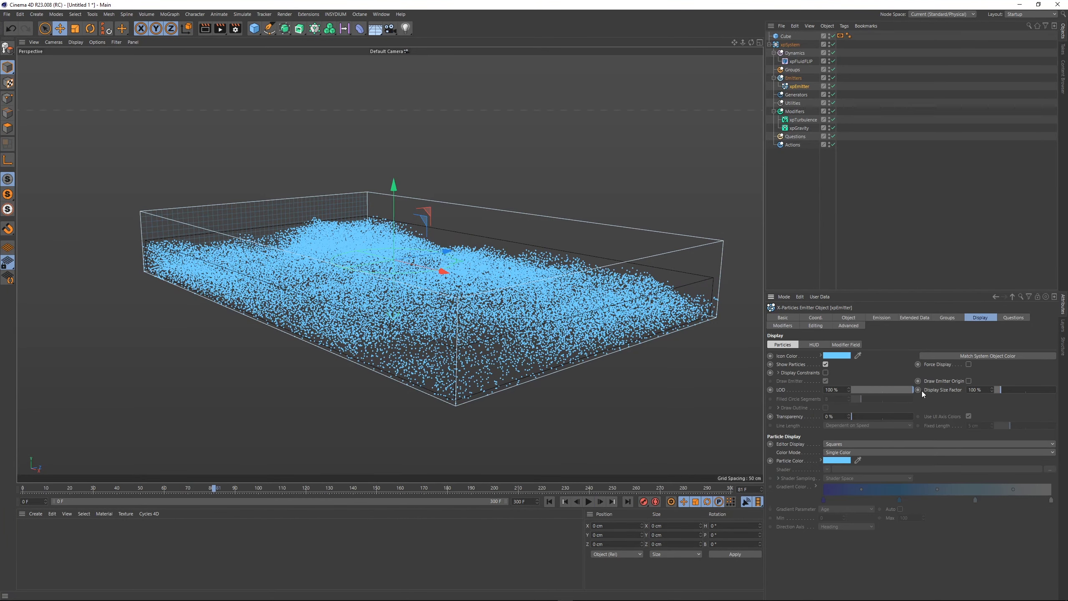
click(836, 453)
click(844, 499)
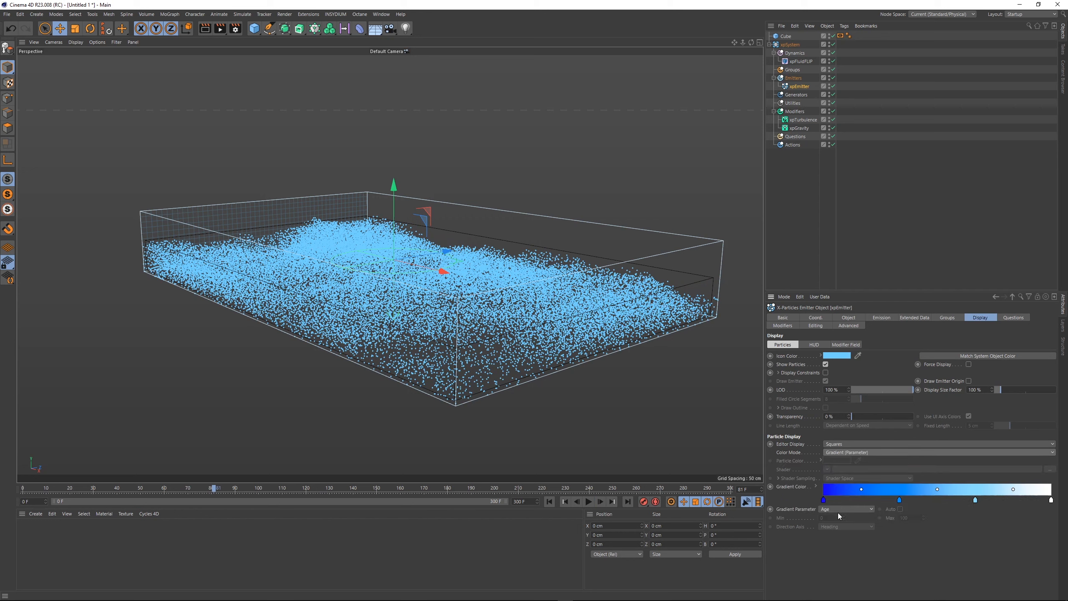
click(836, 510)
click(851, 394)
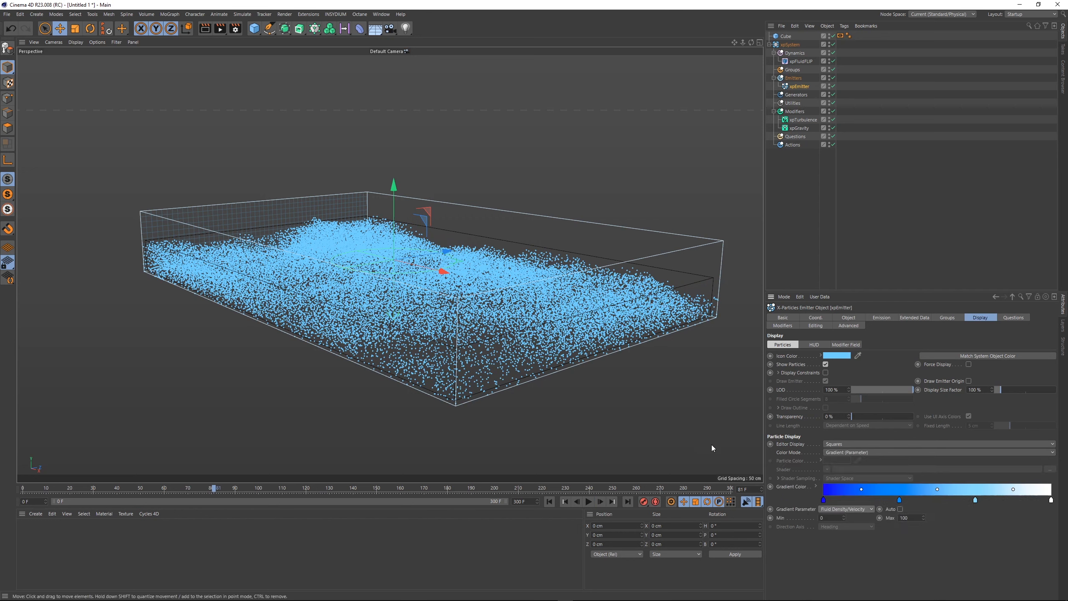
click(549, 501)
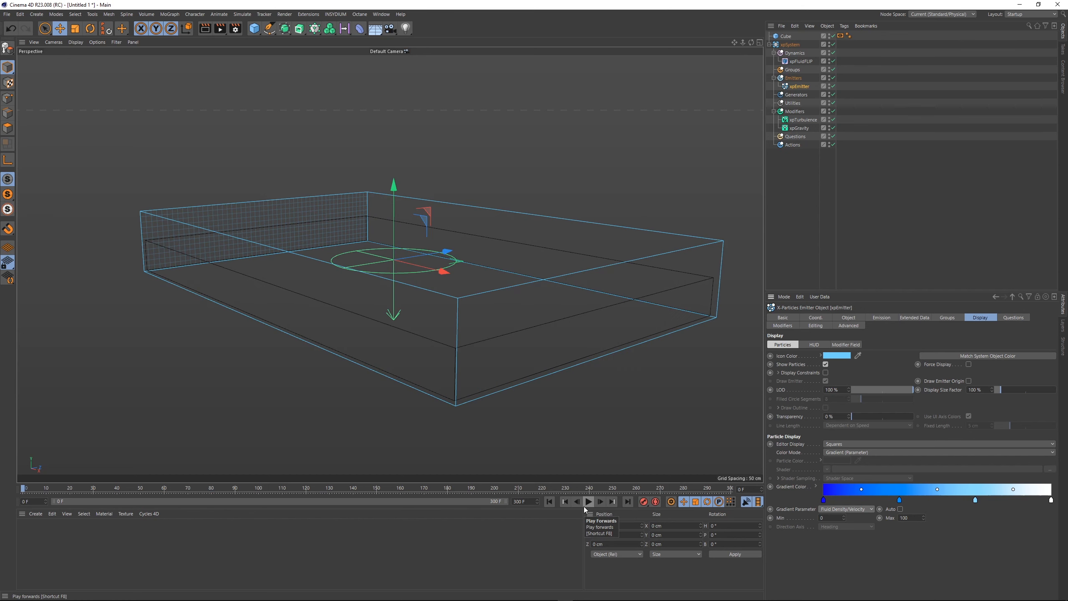
Step: Play the simulation and compare the gradient-colored fluid in the top and perspective views
key(F2)
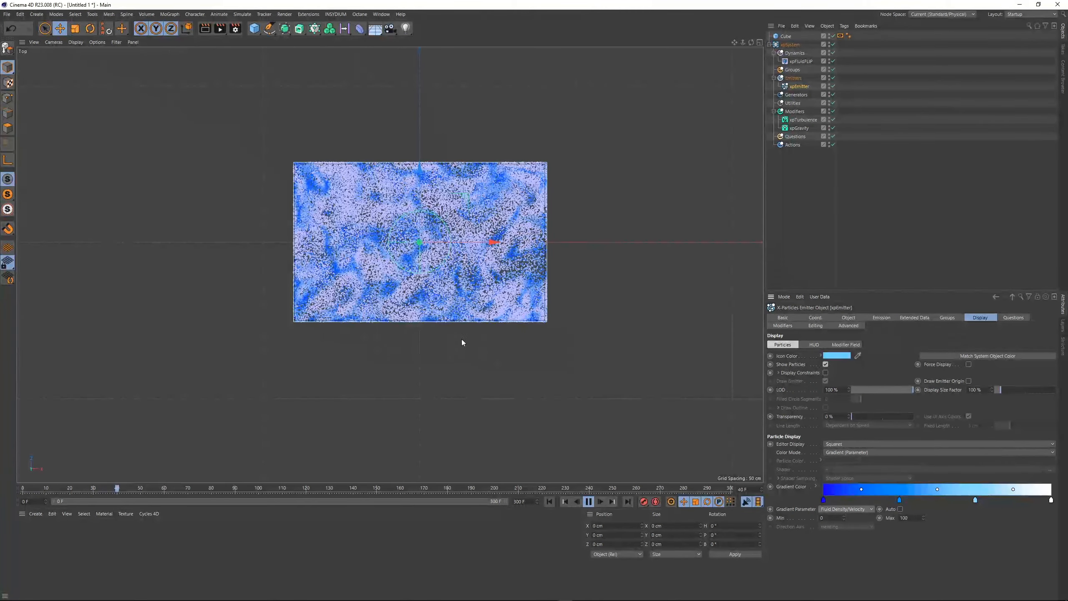
key(F1)
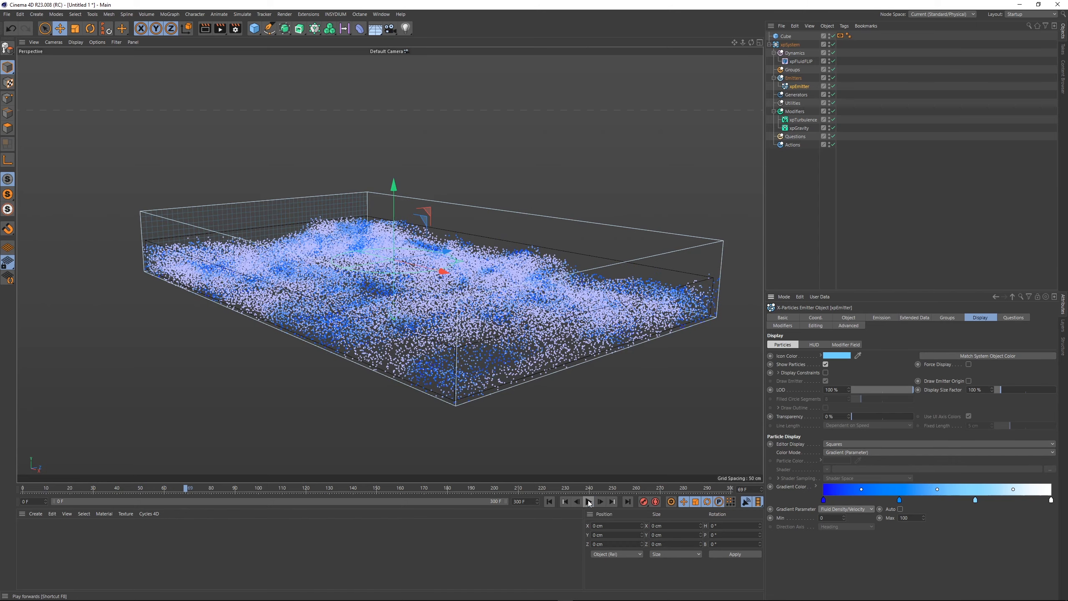
key(F2)
key(F8)
Step: Set the xpEmitter's particle radius to 3 cm and replay the simulation from the first frame in the top view
click(881, 317)
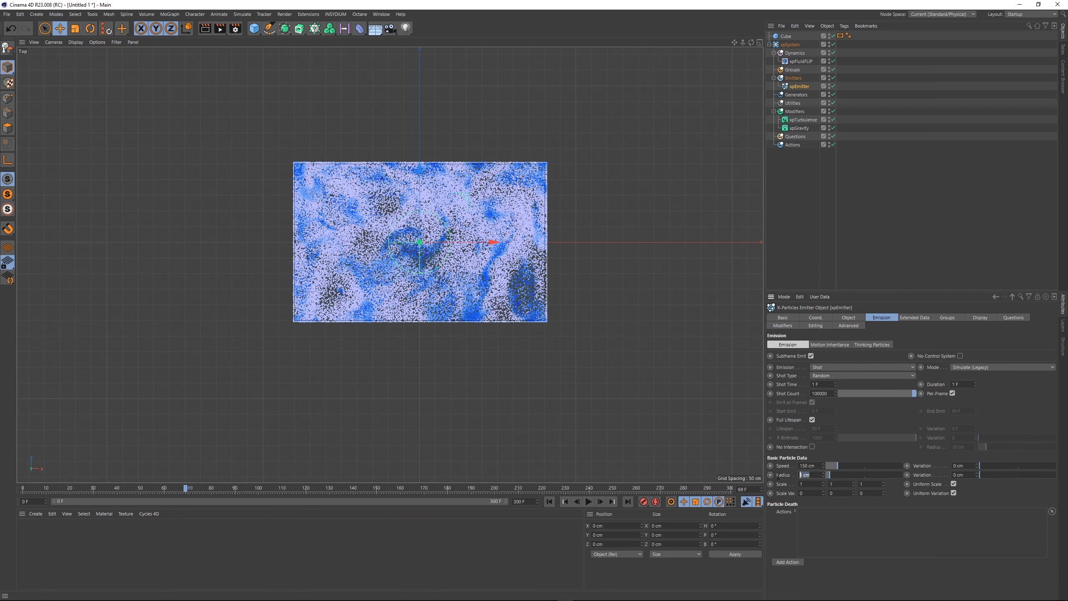
click(551, 501)
click(587, 502)
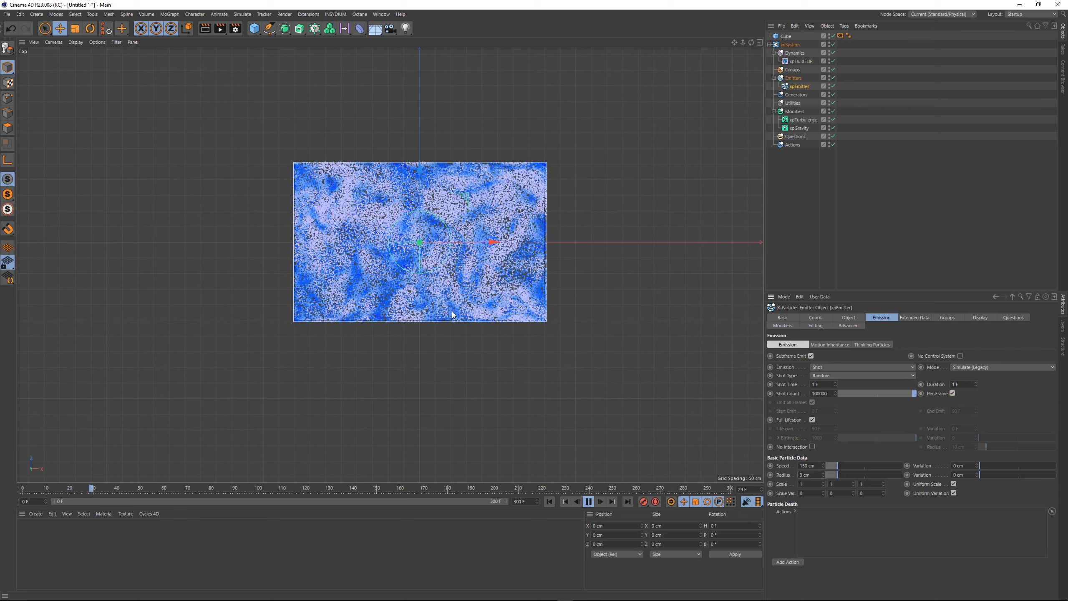
click(588, 502)
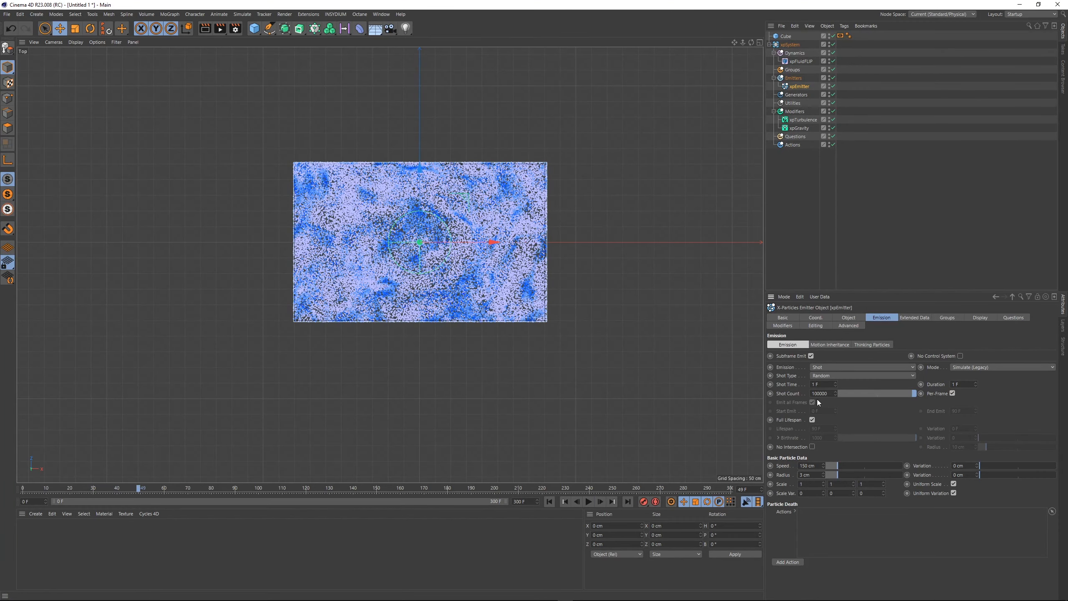
Step: Set the emitter's shot count to 200000 and replay the simulation from the first frame
click(549, 501)
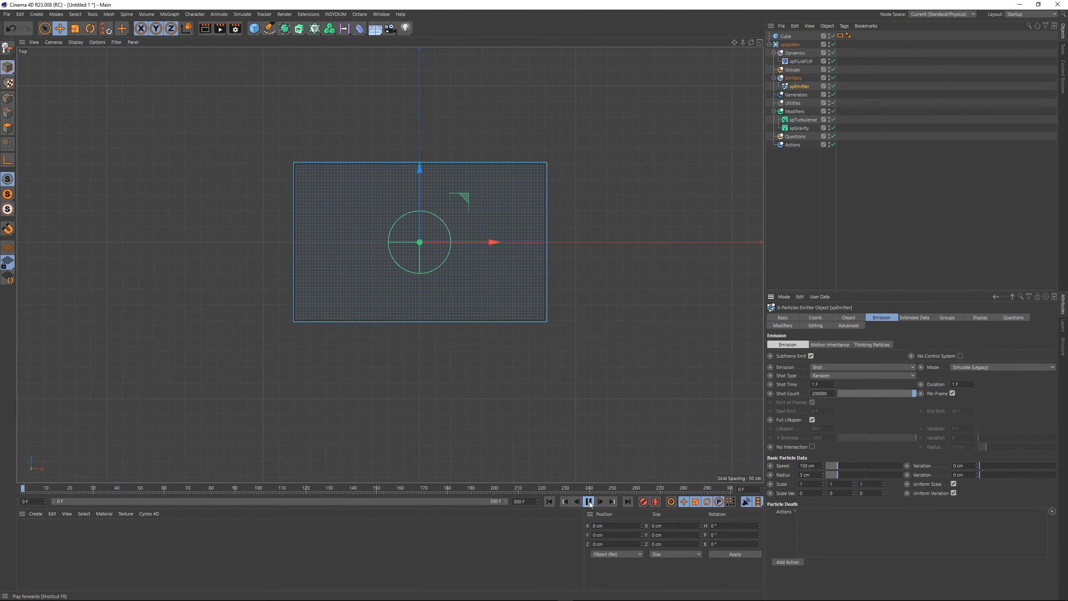
click(588, 501)
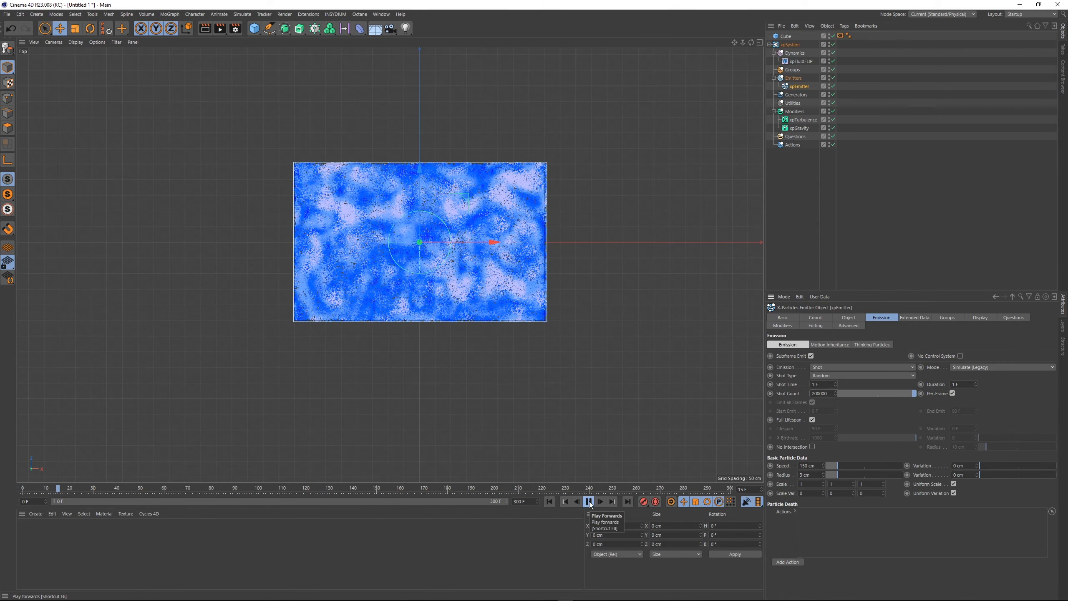
click(588, 501)
Step: Set the emitter's shot count to 100000 and particle radius to 5 cm, and replay the simulation in the perspective view
key(F1)
click(589, 501)
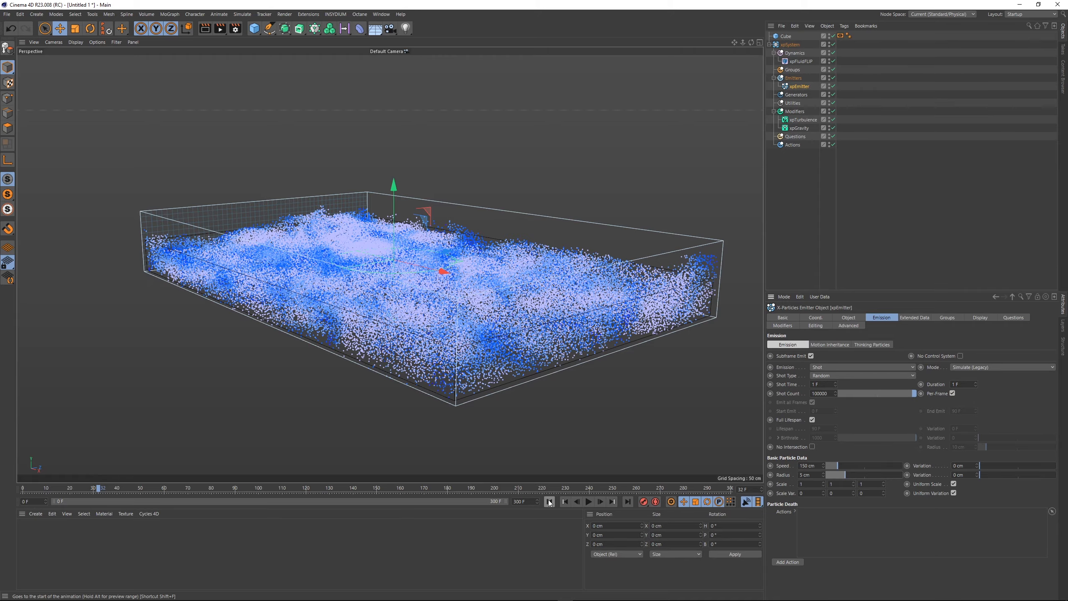
click(549, 502)
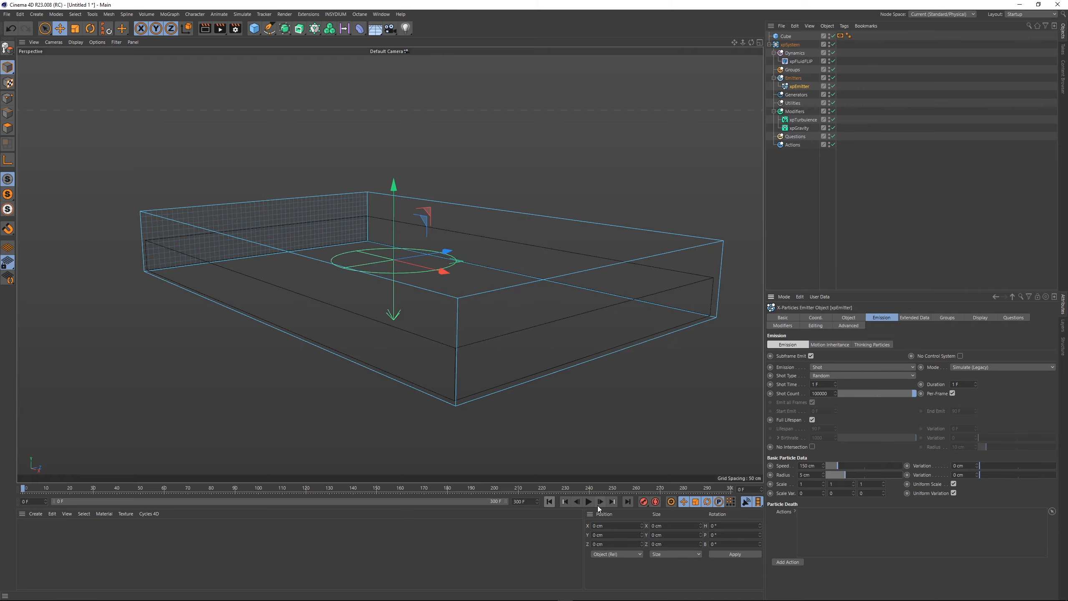
click(588, 502)
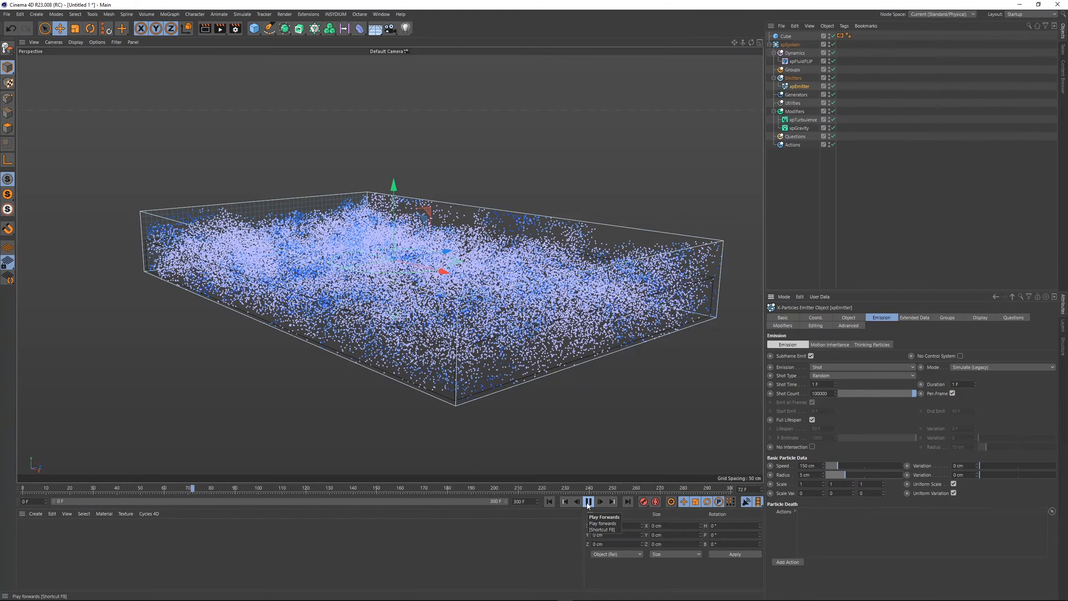
click(588, 502)
Step: Set the emitter's particle radius to 1 cm and shot count to 50000, replaying the simulation from the first frame
click(549, 501)
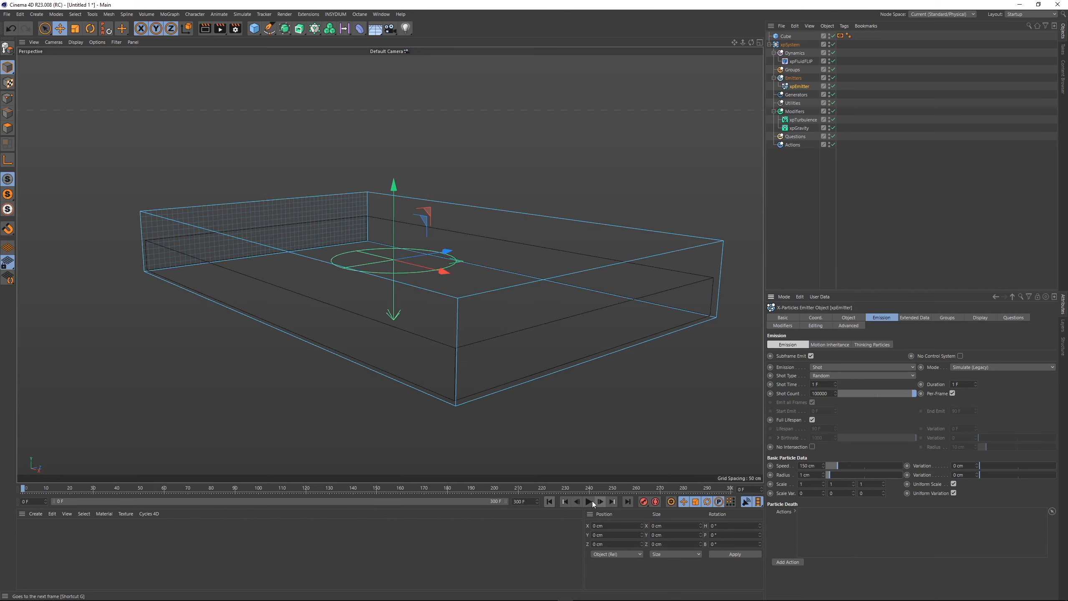
drag(829, 474, 847, 475)
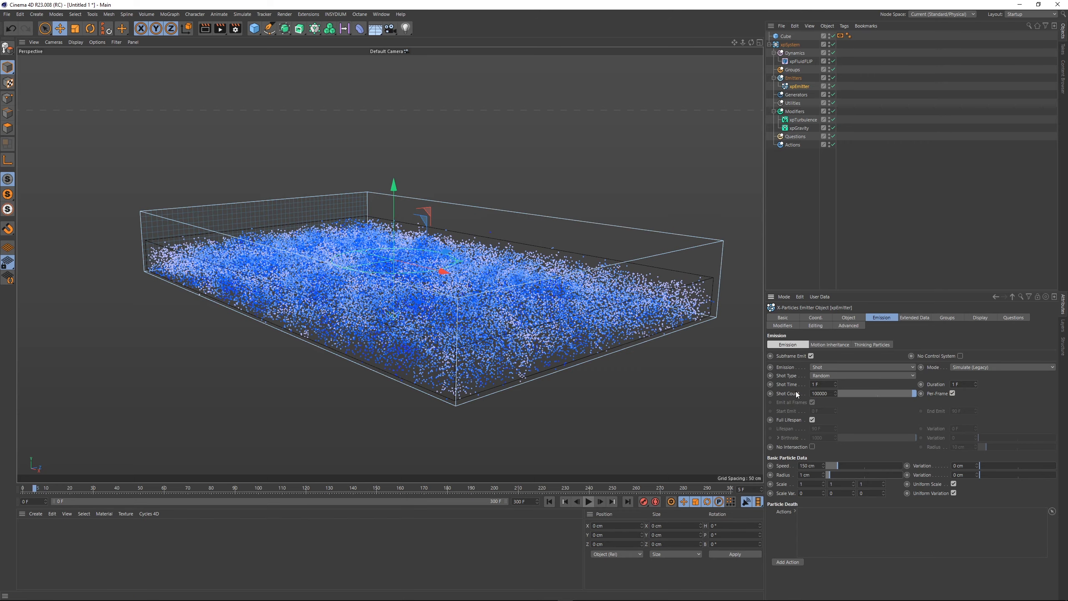
click(551, 500)
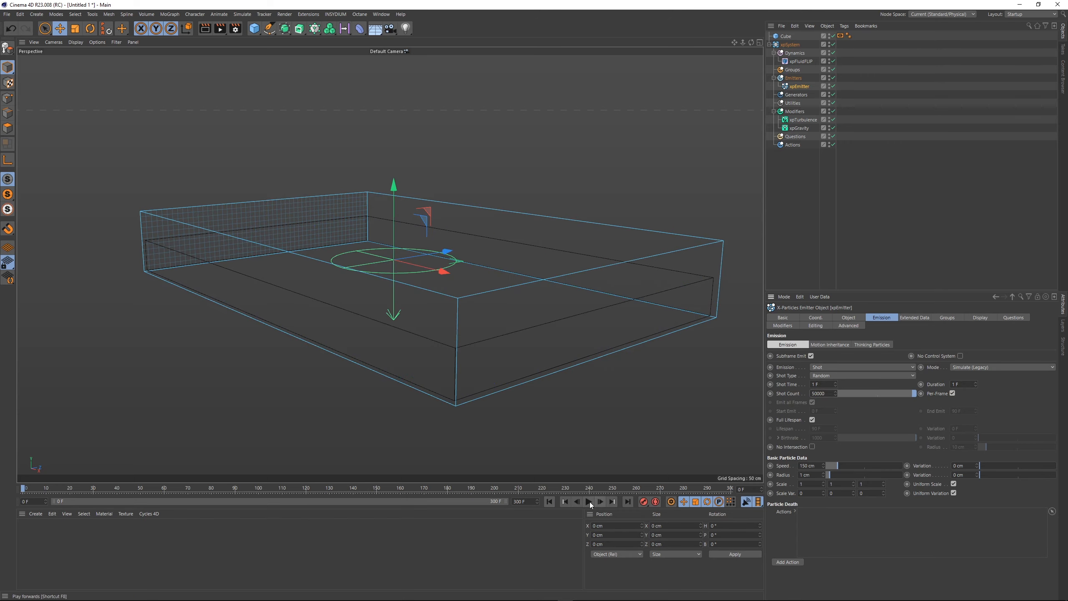
click(588, 502)
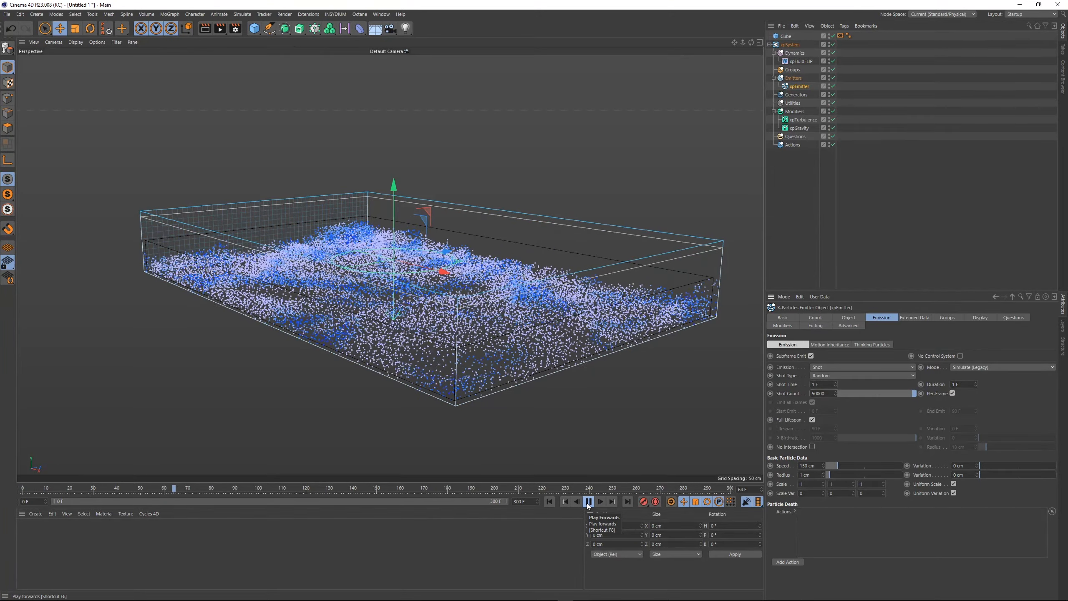
click(588, 503)
Step: Set the emitter's particle radius to 2 cm and shot count to 250000, and replay the simulation in an enlarged top view
click(813, 473)
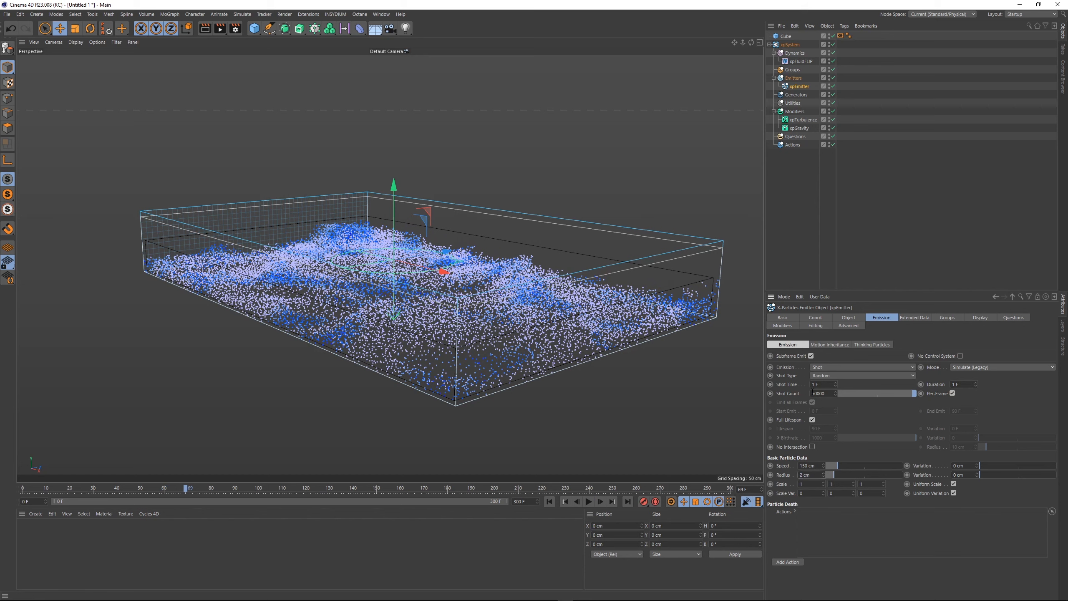
click(564, 501)
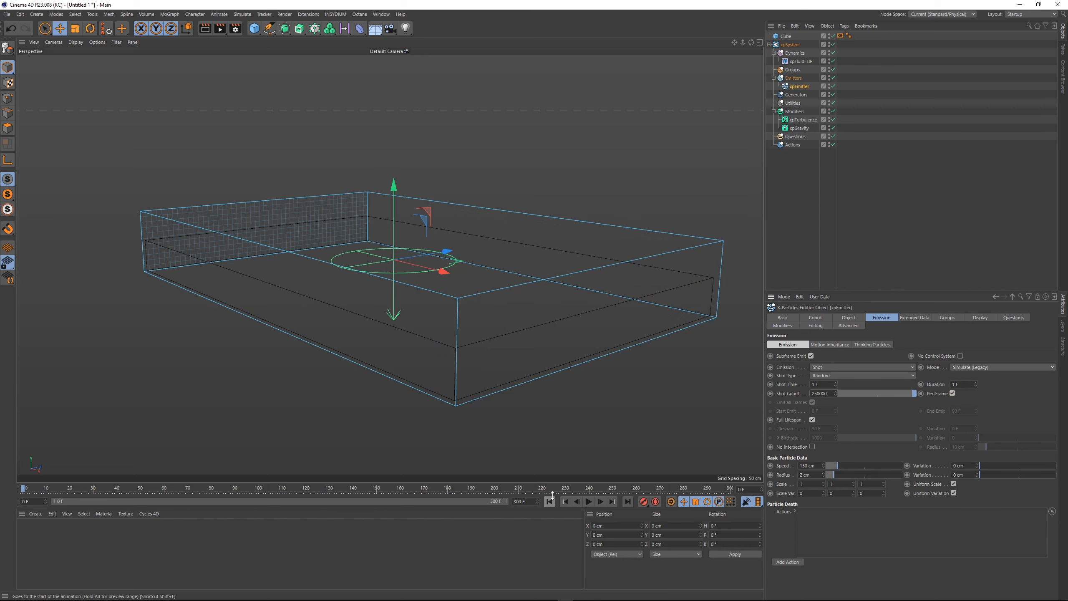
click(587, 502)
key(F2)
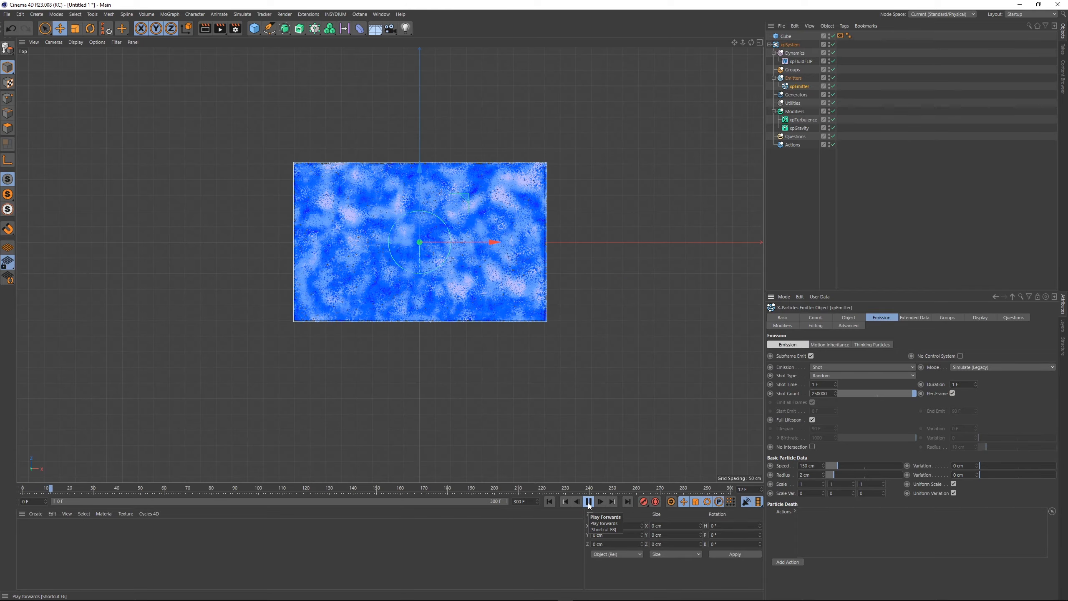
scroll(390, 263, up, 5)
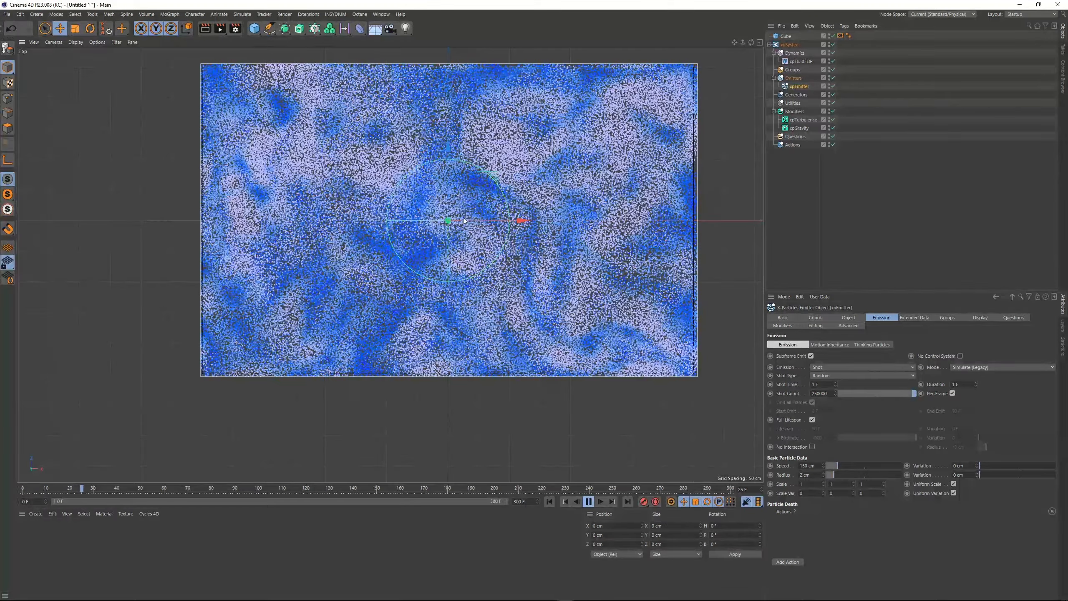
alt+middle_drag(451, 256, 449, 268)
click(589, 501)
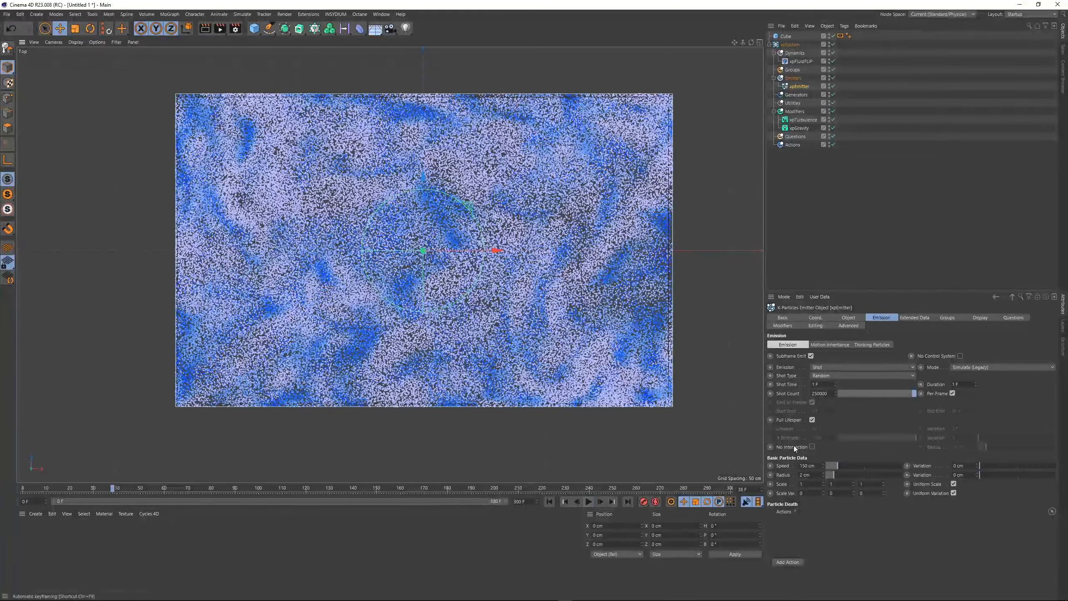
Step: Set the emitter's shot count to 150000 and replay the simulation from the first frame
drag(814, 394, 810, 393)
text(1)
click(549, 502)
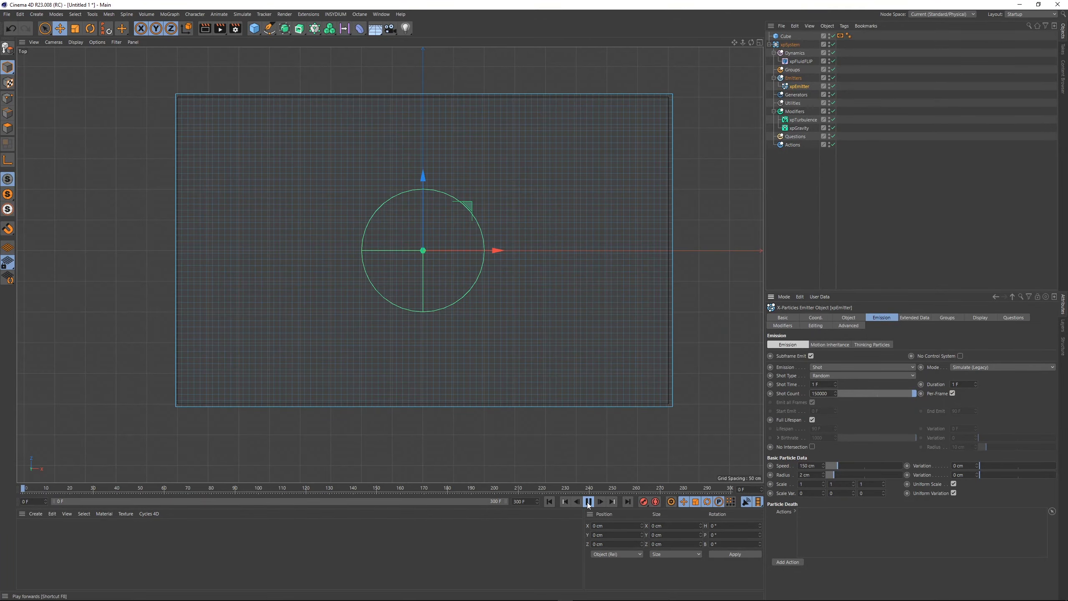
click(587, 501)
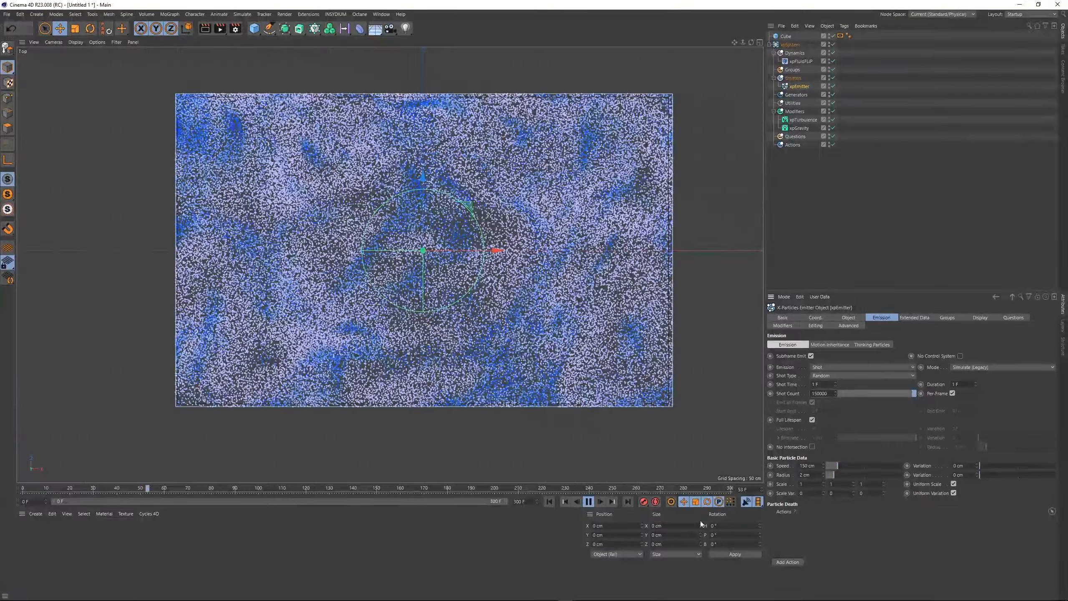
click(588, 501)
Step: Increase the emitter's display size factor to 171 % and replay the simulation from the first frame
click(979, 317)
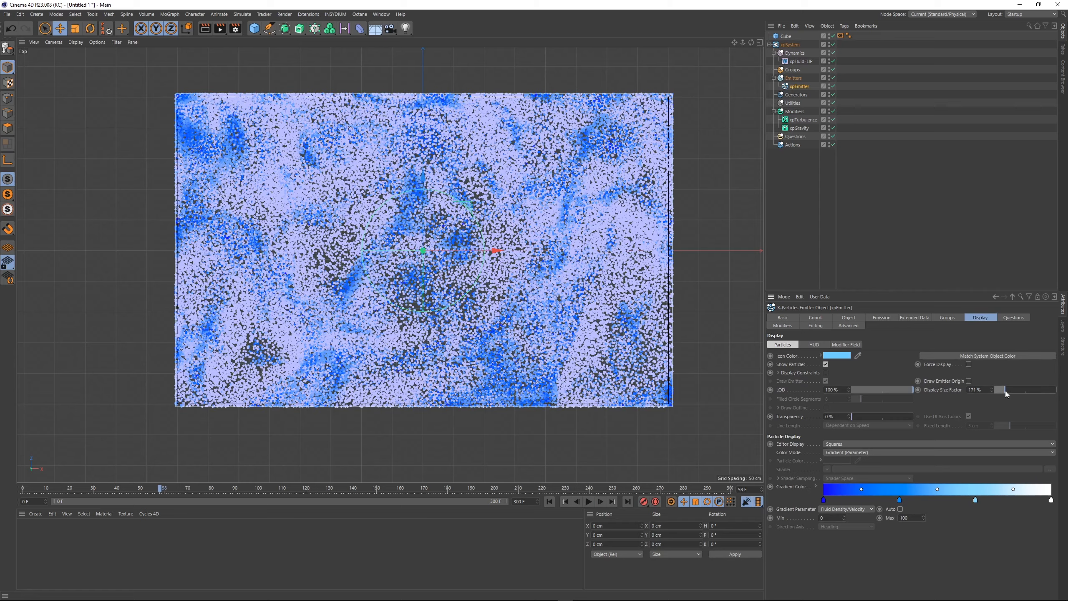
drag(549, 509, 549, 504)
click(549, 497)
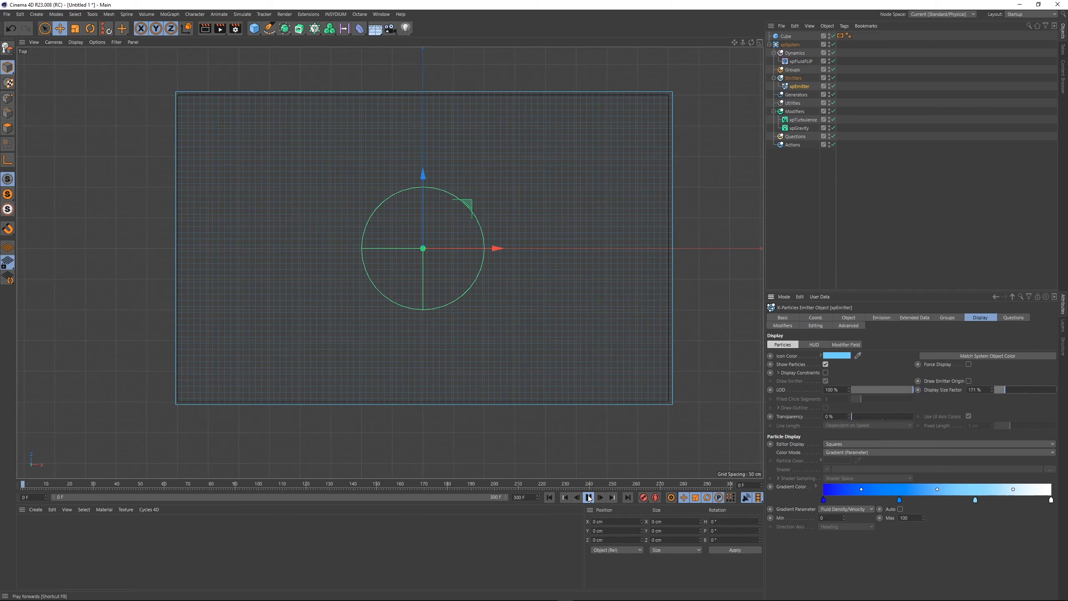
click(588, 497)
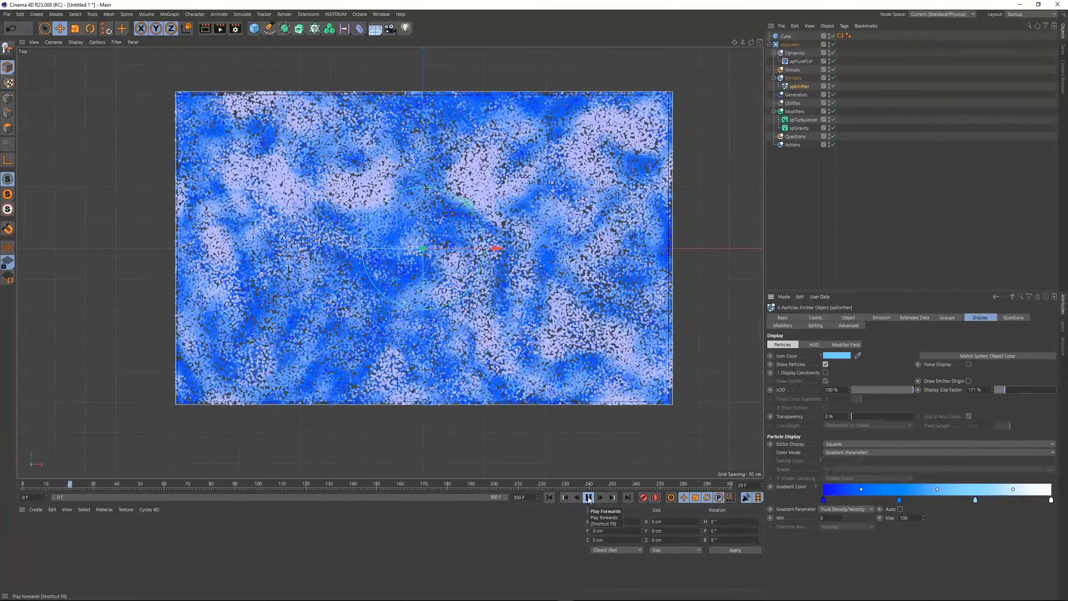
click(588, 498)
Step: Set the emitter's particle radius to 5 cm and replay the simulation from the first frame in the top view
click(879, 318)
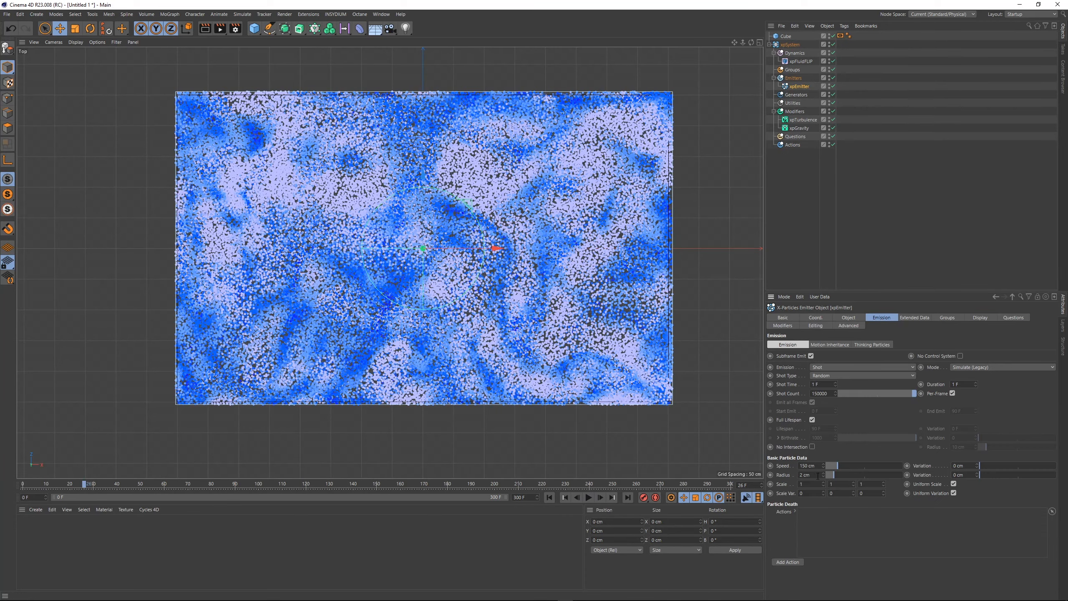
text(5)
key(Return)
click(548, 497)
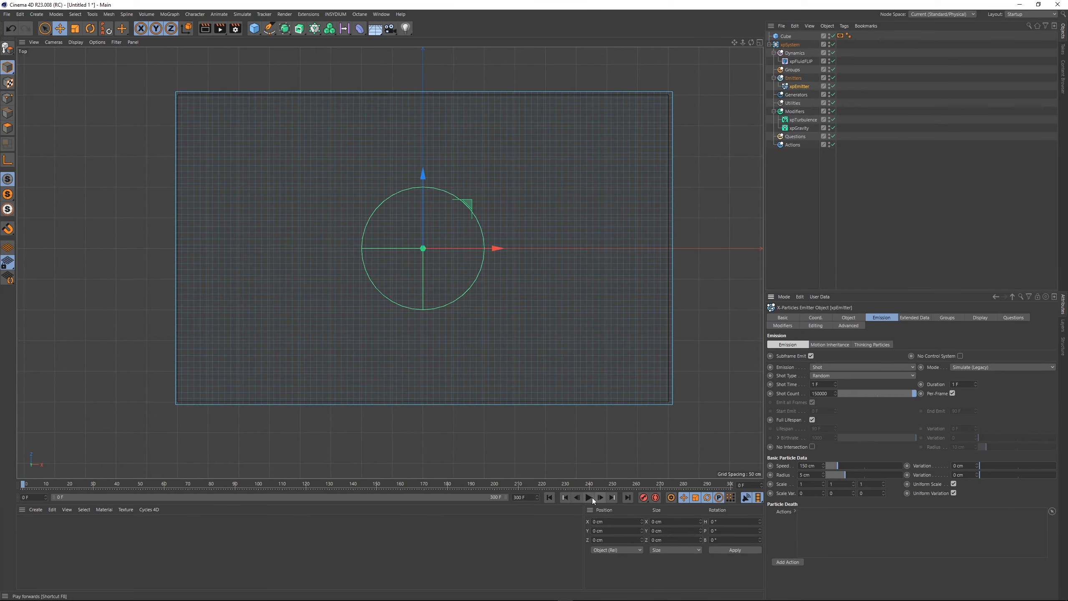
click(588, 498)
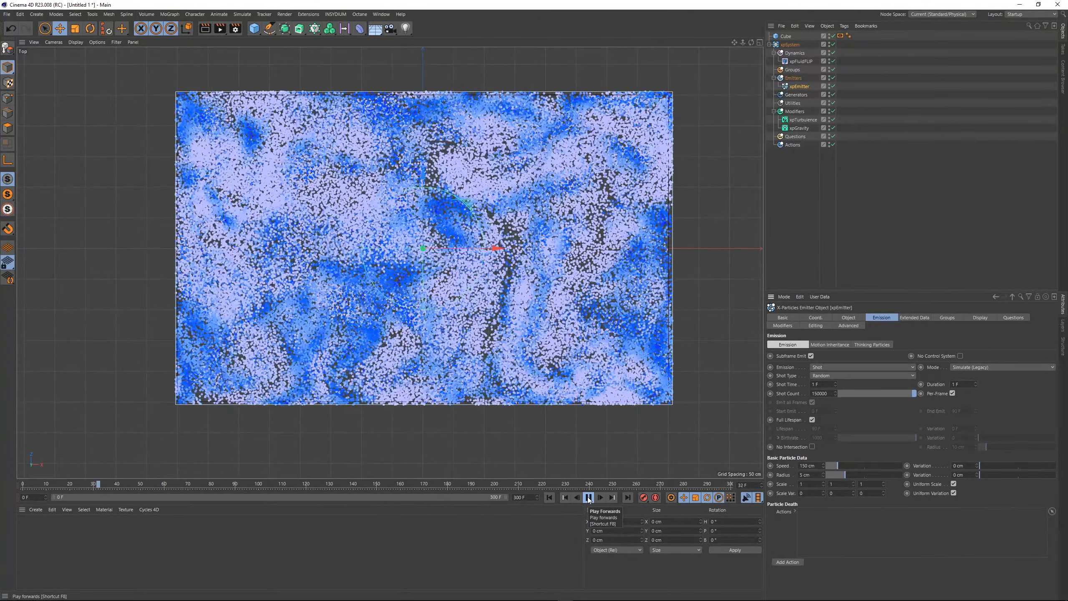
click(588, 497)
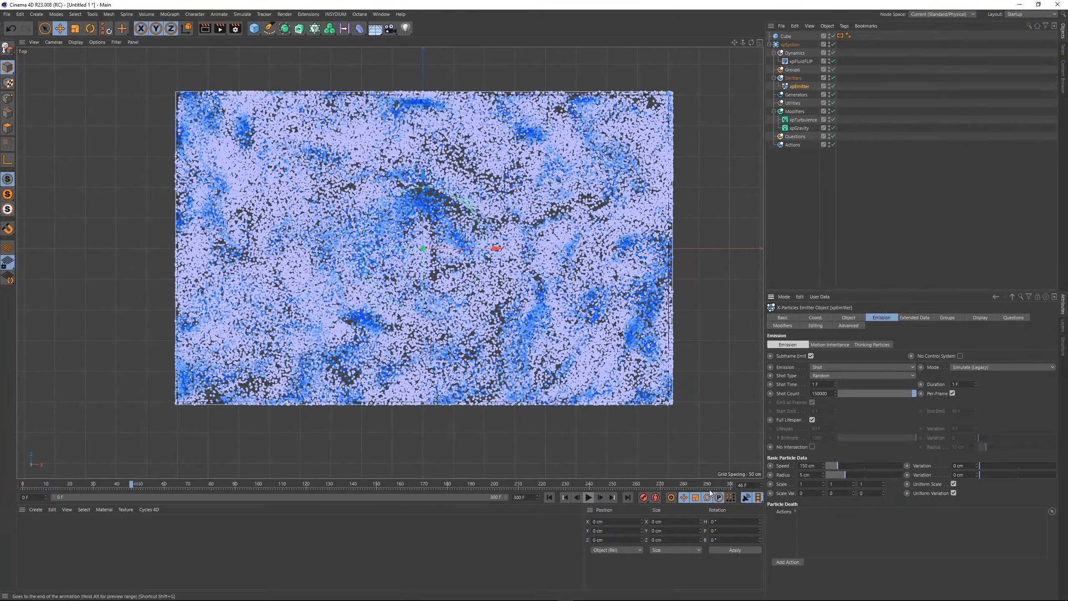
Step: Set the emitter's particle radius to 4 cm and replay the first frames of the simulation in the perspective view
key(F1)
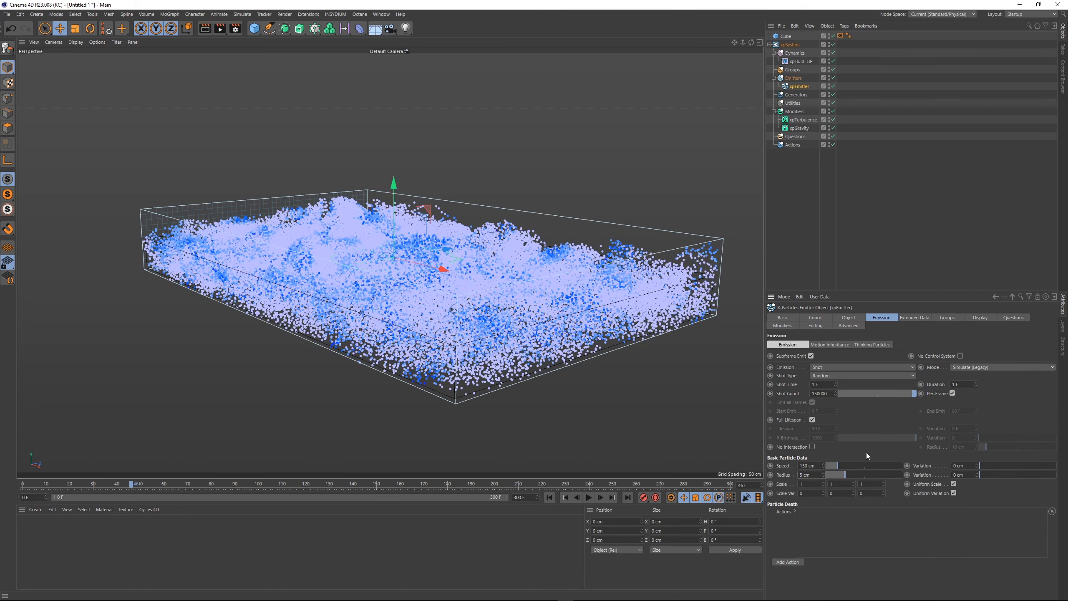
double_click(804, 473)
text(4)
key(Return)
click(549, 498)
click(588, 498)
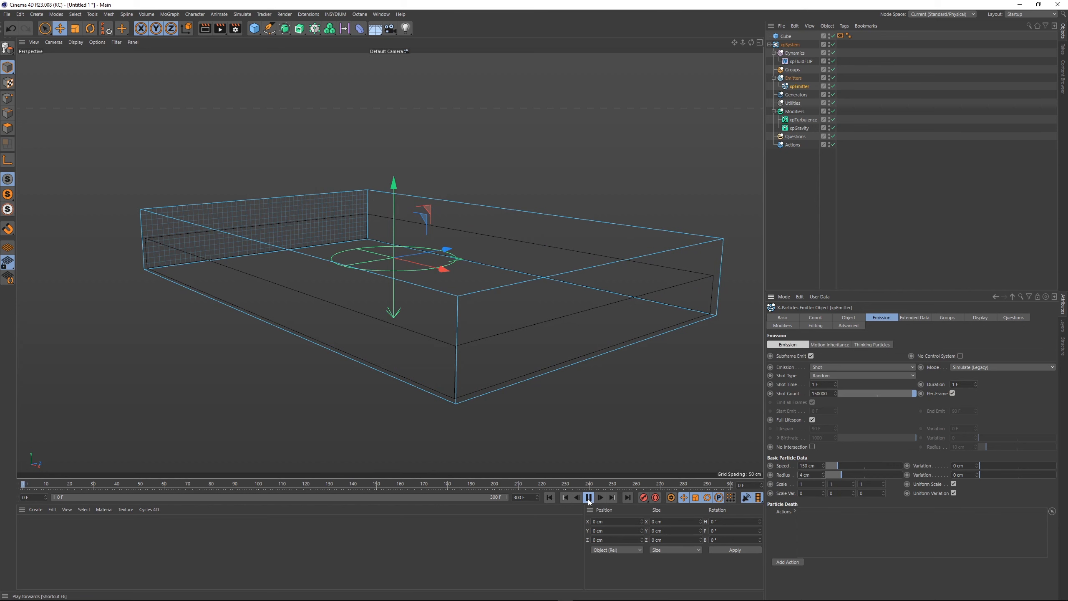
click(588, 498)
Step: Deselect the emitter and view the fluid particles from the top
double_click(821, 393)
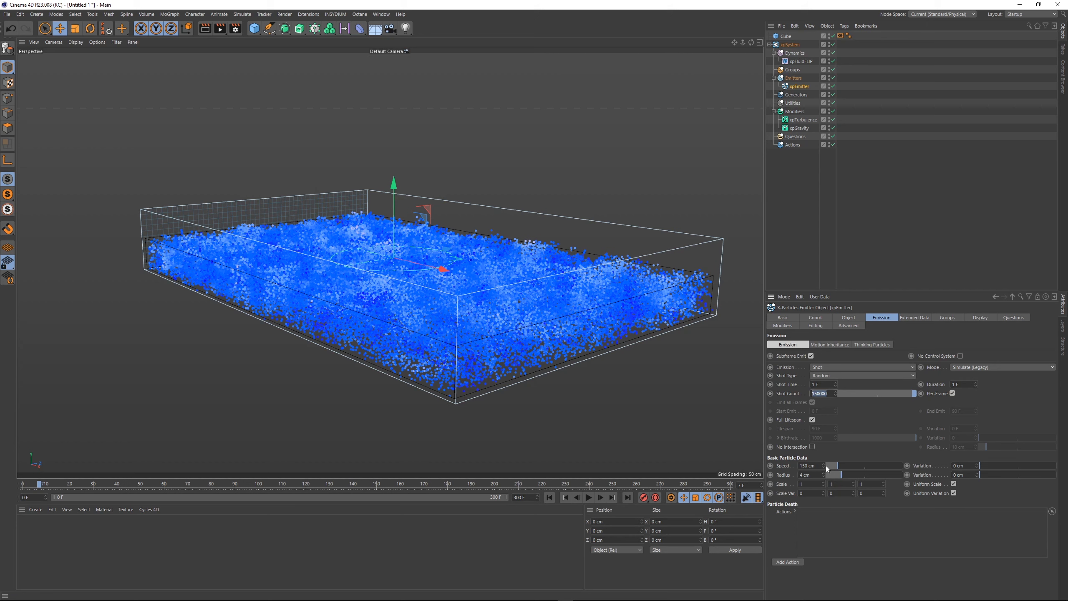
click(781, 476)
click(889, 216)
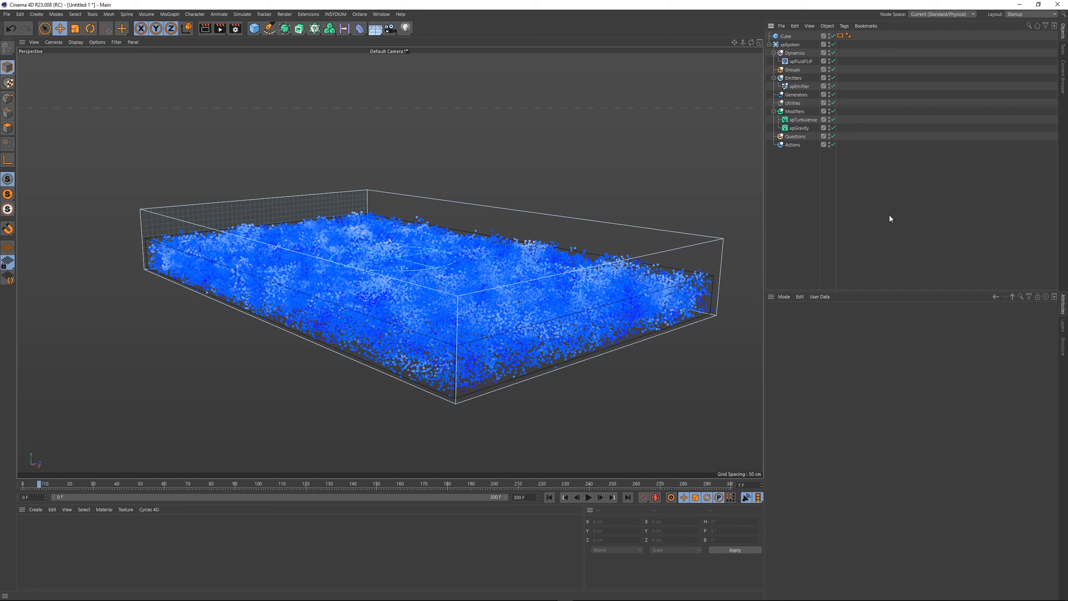
key(F2)
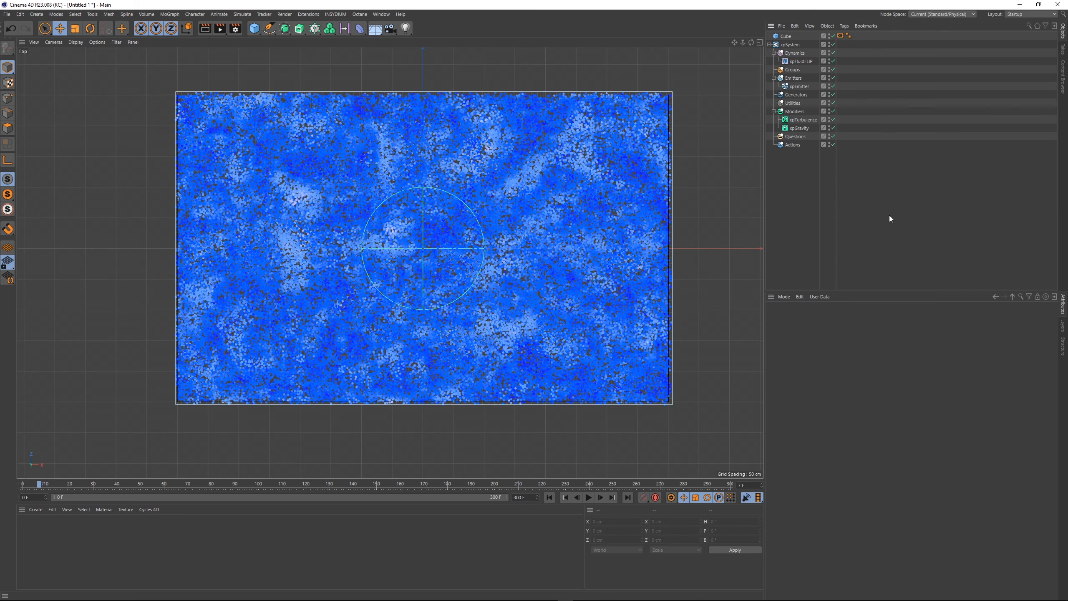
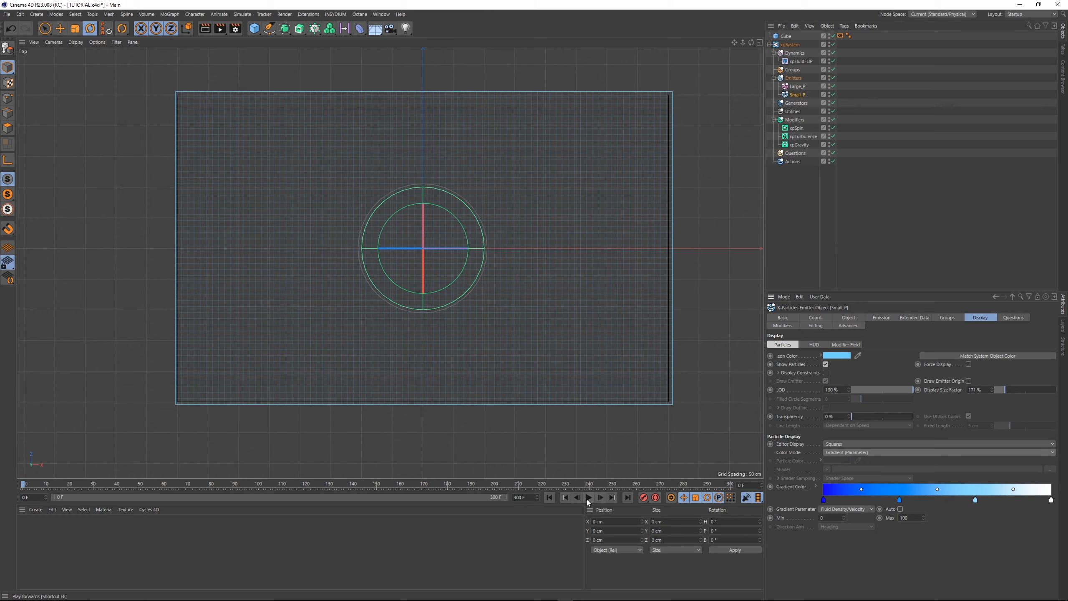
Step: Play the first frames of the simulation in the top view, and set the Large_P emitter's editor display to Spheres
click(587, 497)
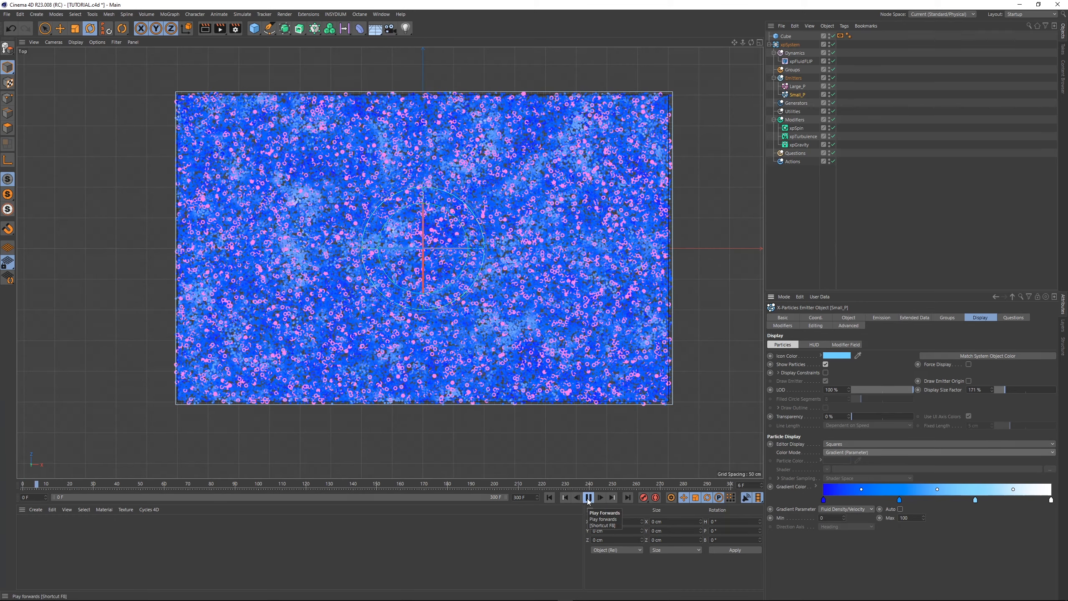
click(588, 497)
click(797, 87)
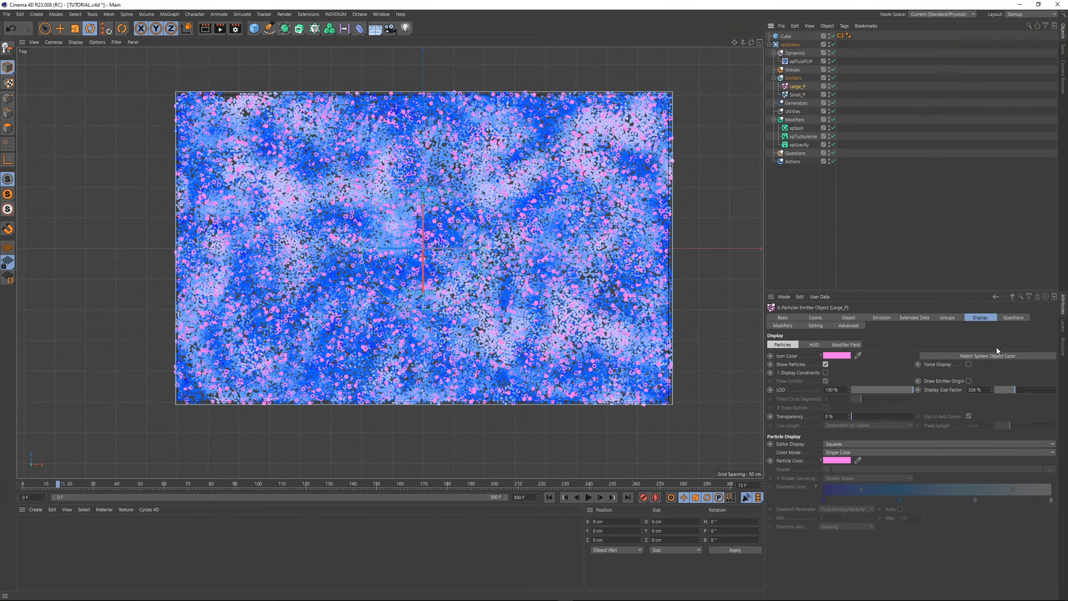
click(854, 452)
click(855, 450)
click(853, 443)
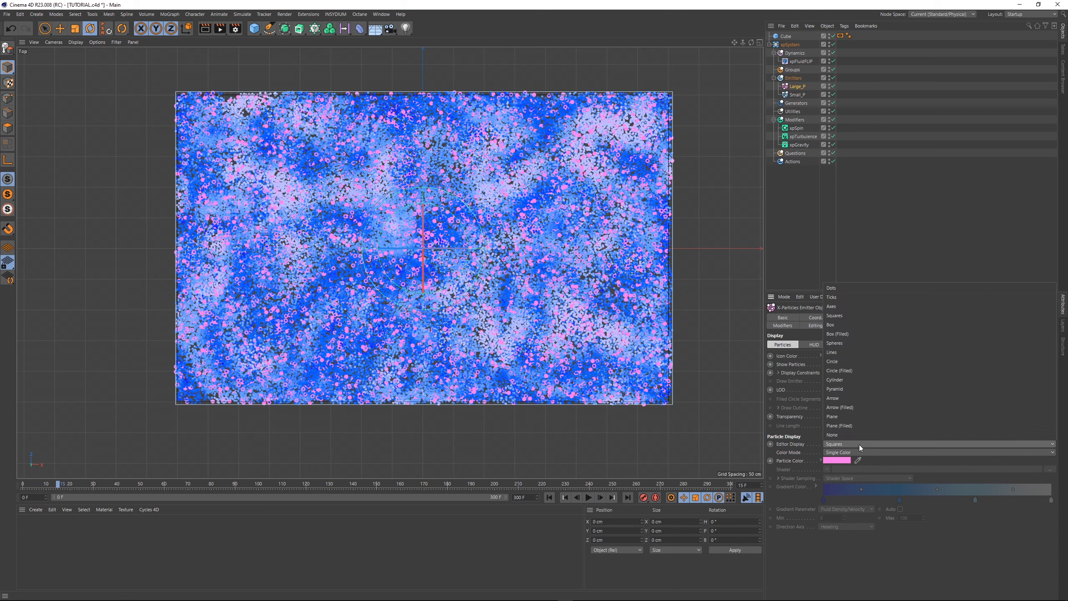
click(842, 342)
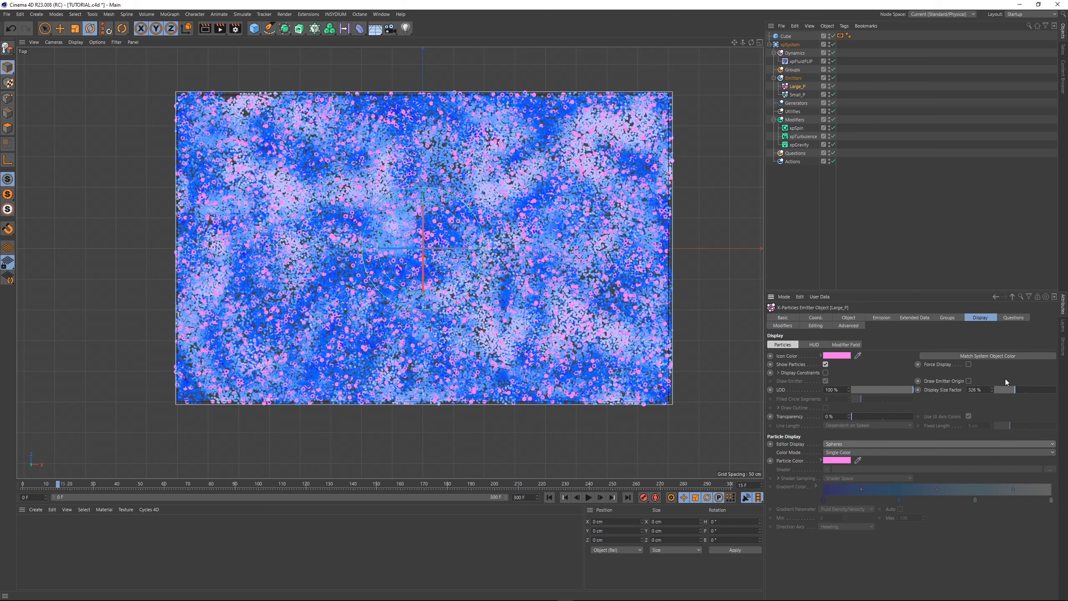
Step: Reduce the Large_P emitter's display size factor to 64 % while replaying the simulation from the first frame
drag(1010, 389, 1012, 388)
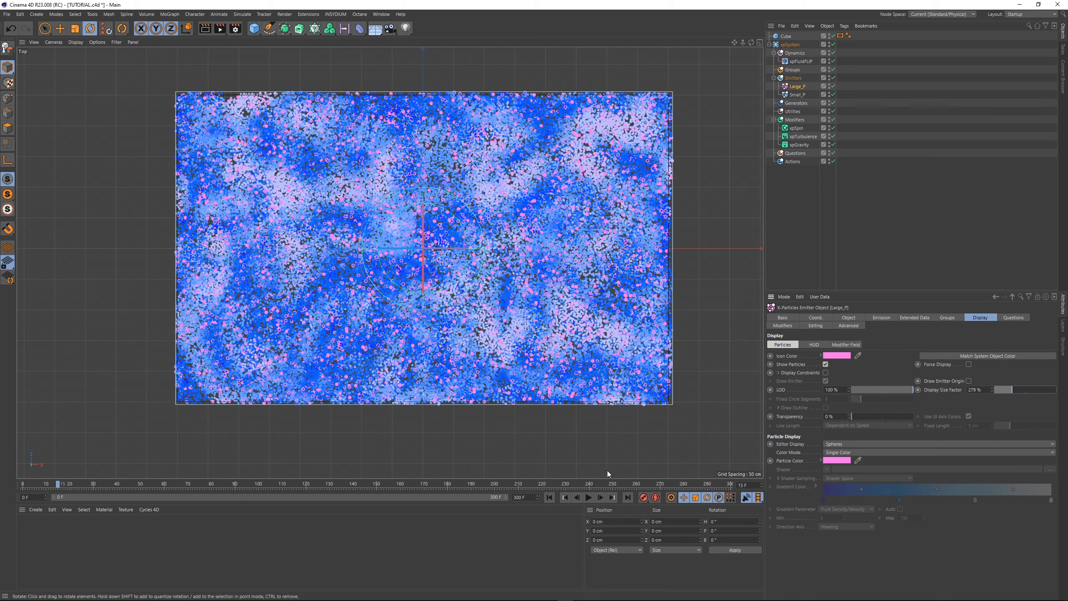
click(549, 498)
click(589, 498)
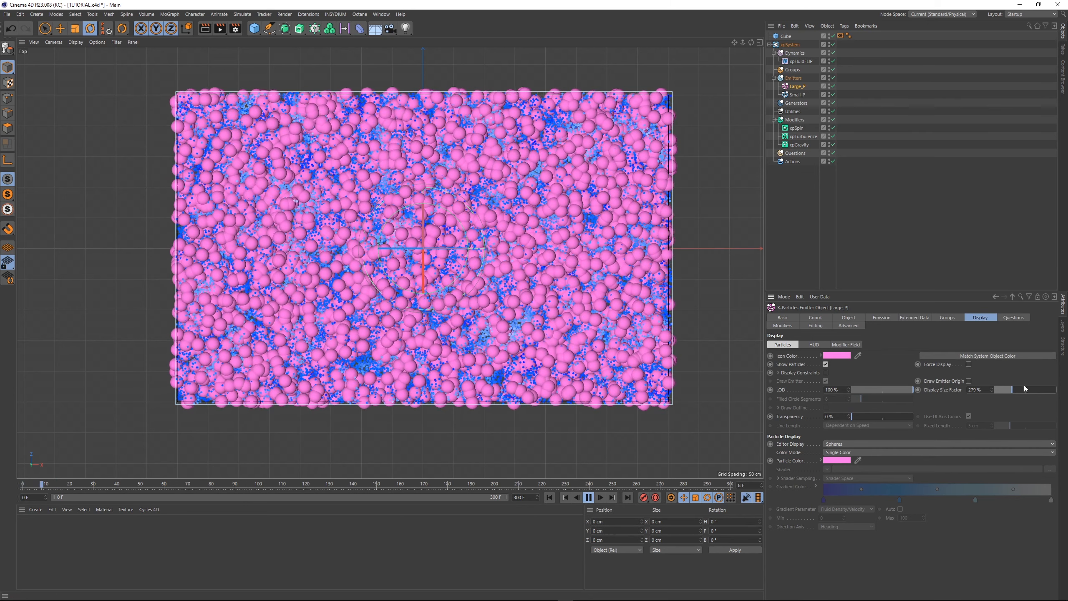
drag(1023, 385, 991, 387)
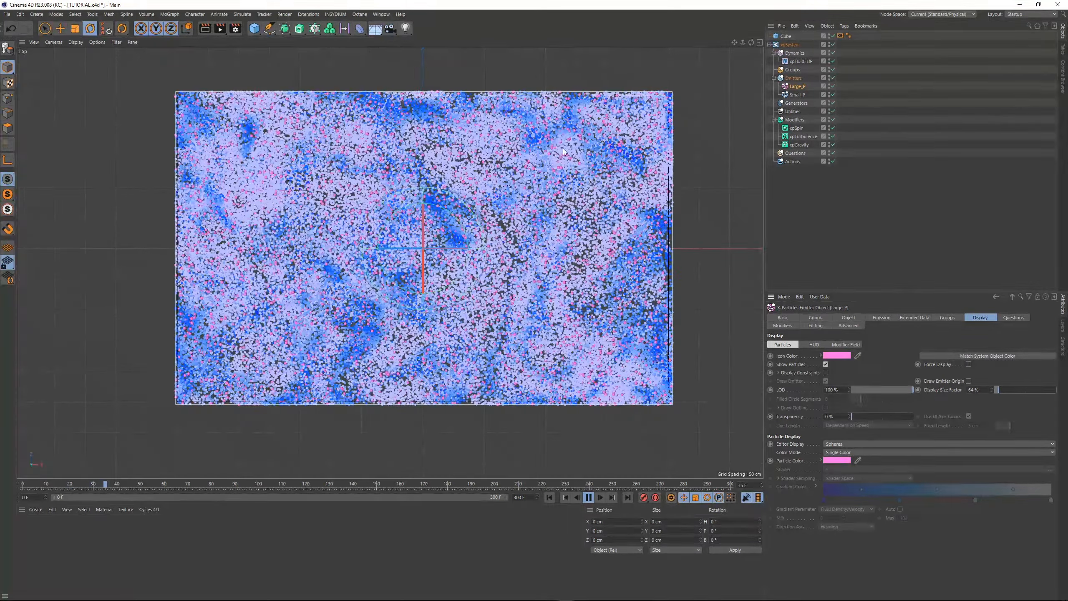
click(587, 498)
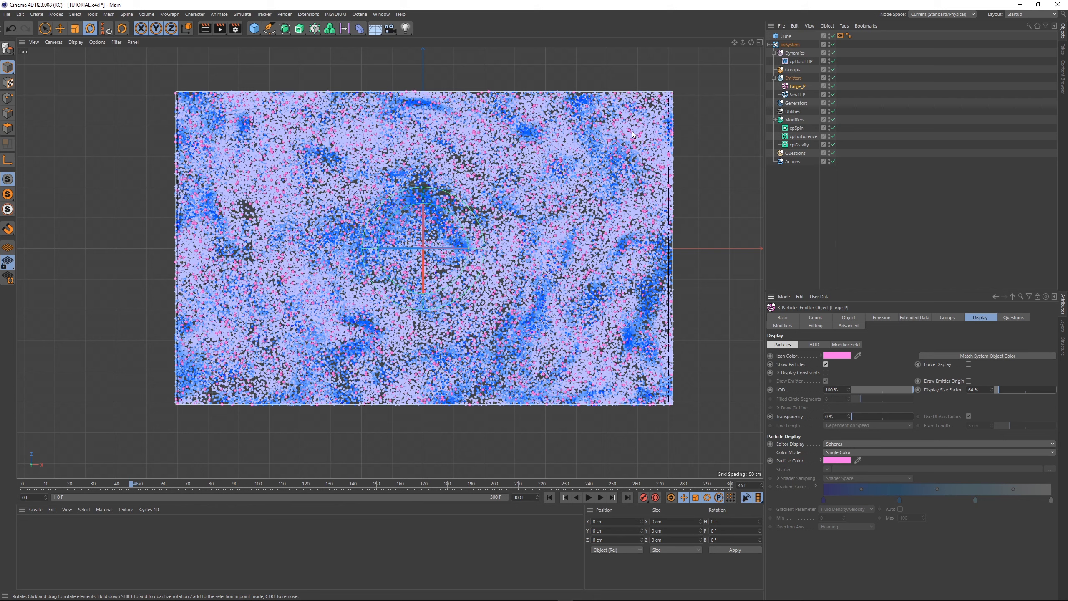
right_click(798, 88)
mouse_move(822, 103)
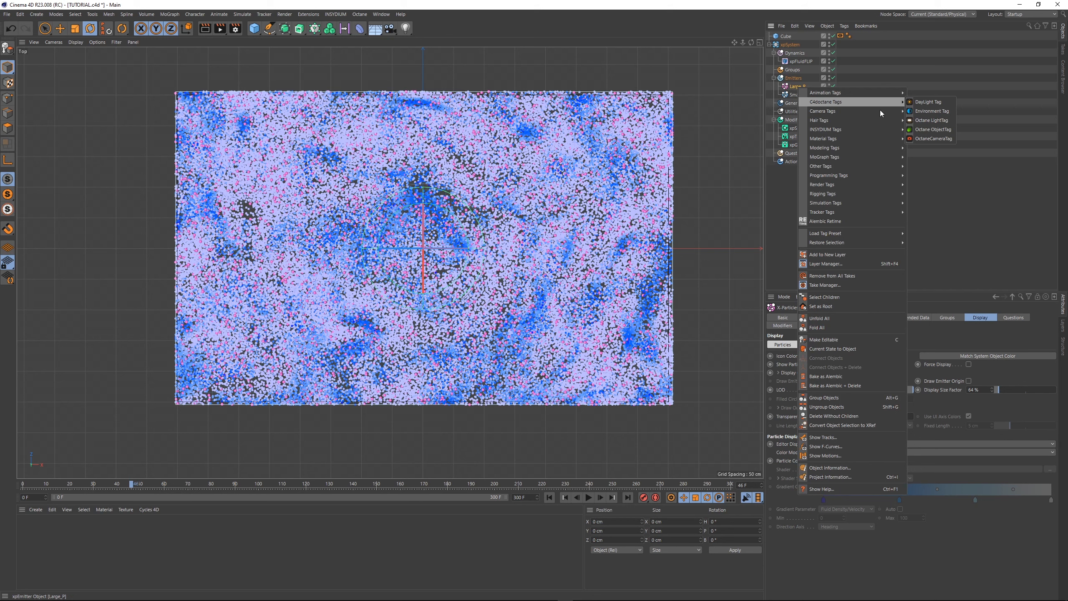
click(948, 243)
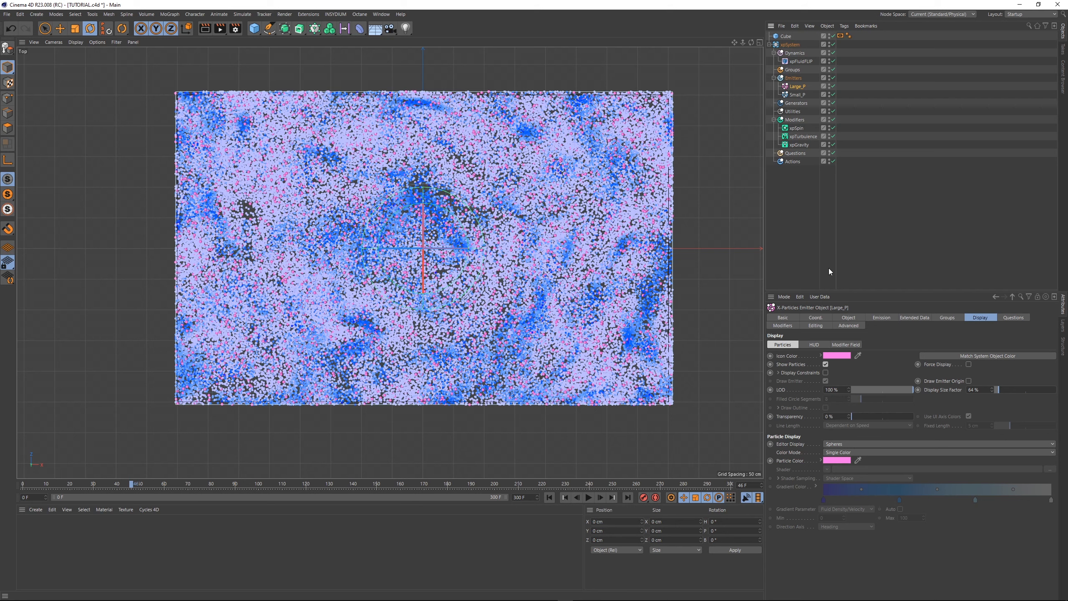
Step: Add an Octane ObjectTag to the Large_P emitter and open the tag's particle rendering settings
right_click(795, 87)
mouse_move(866, 102)
click(925, 129)
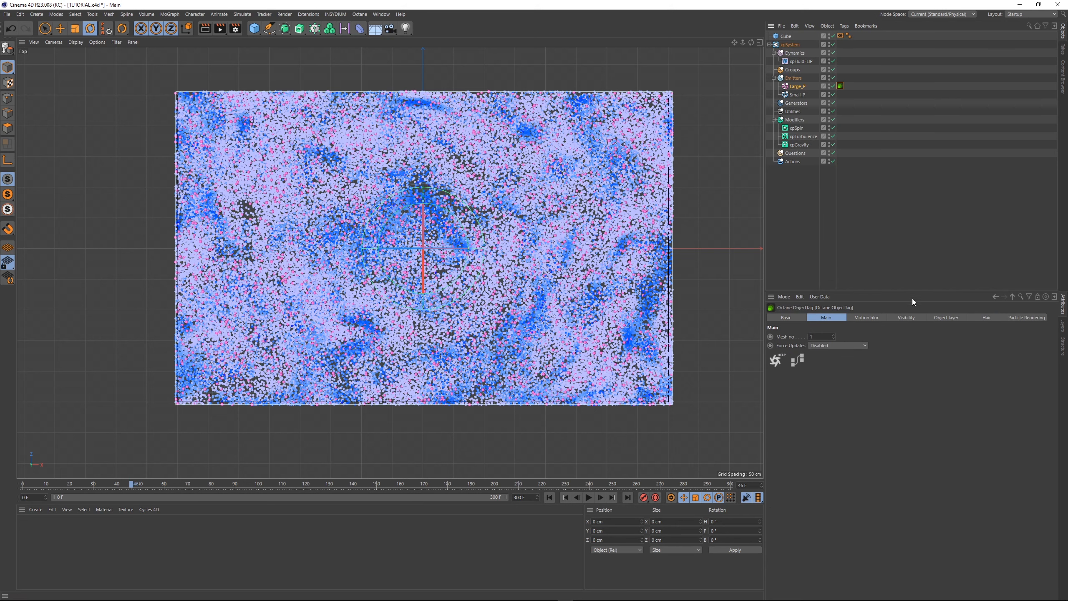
click(1028, 317)
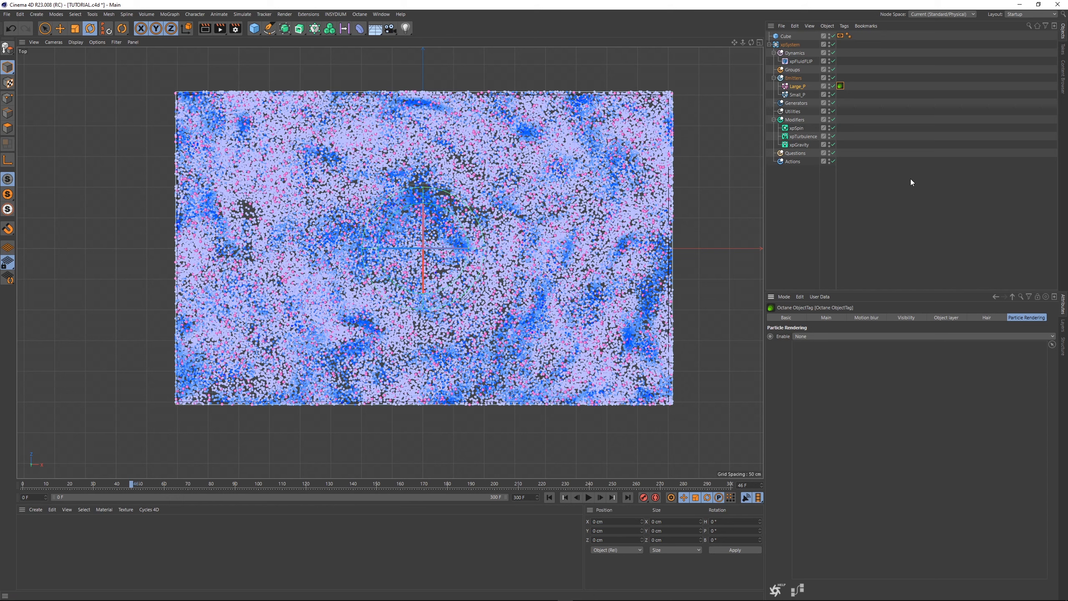
click(794, 87)
click(825, 325)
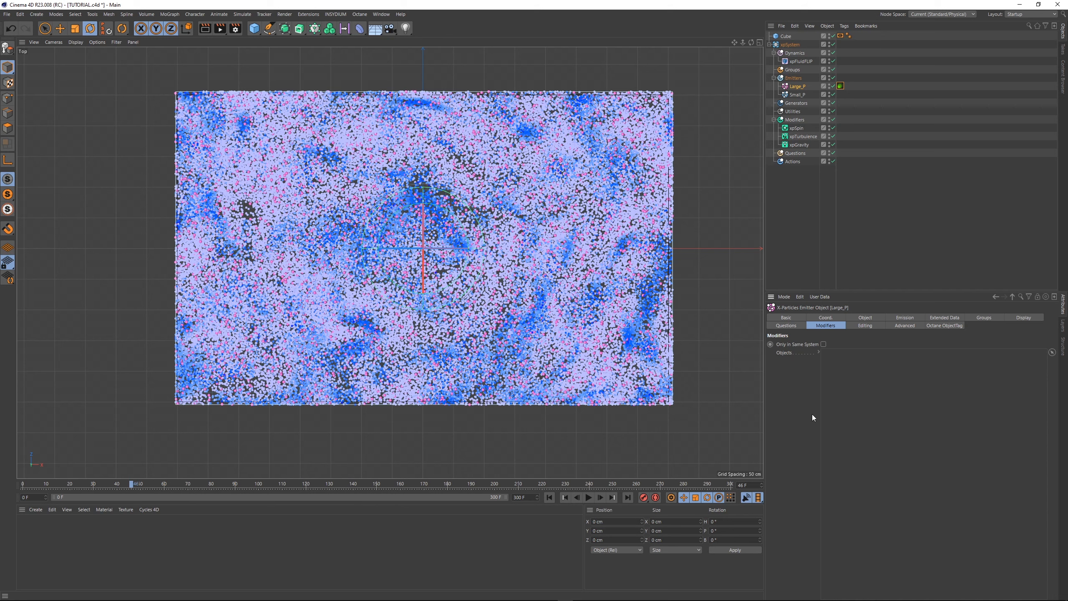
click(860, 136)
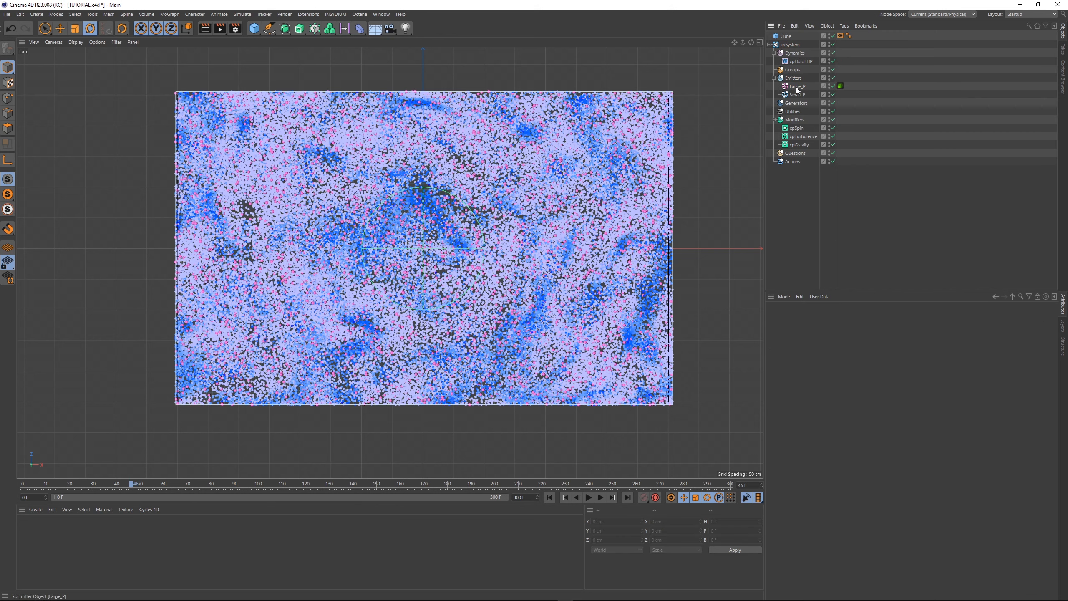
Step: Duplicate the Large_P emitter and rename the copy XLarge_P
ctrl+drag(798, 88, 798, 83)
double_click(802, 87)
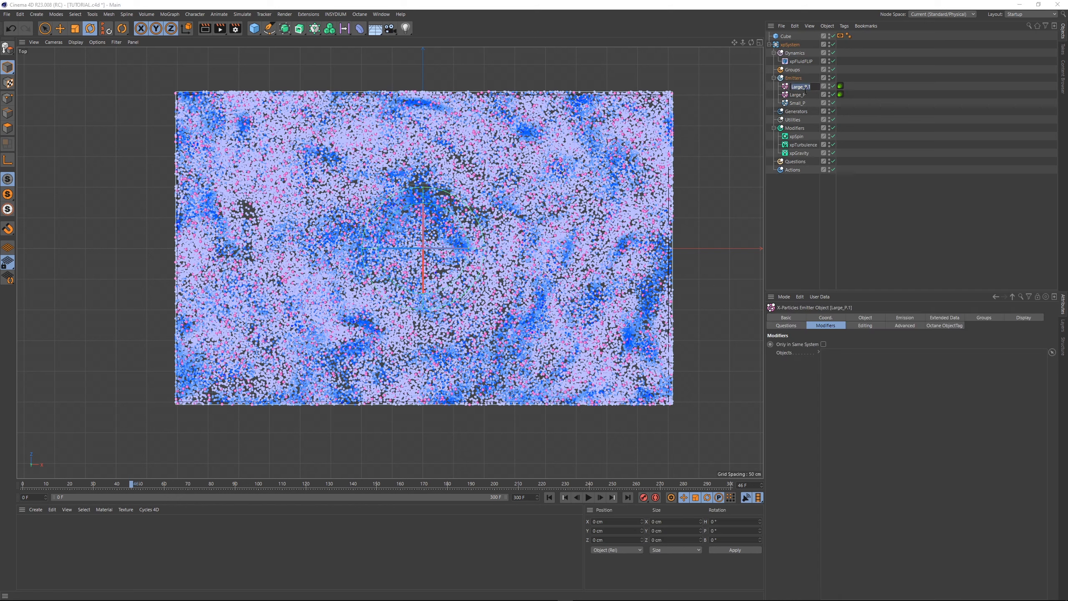
text(XL)
key(Return)
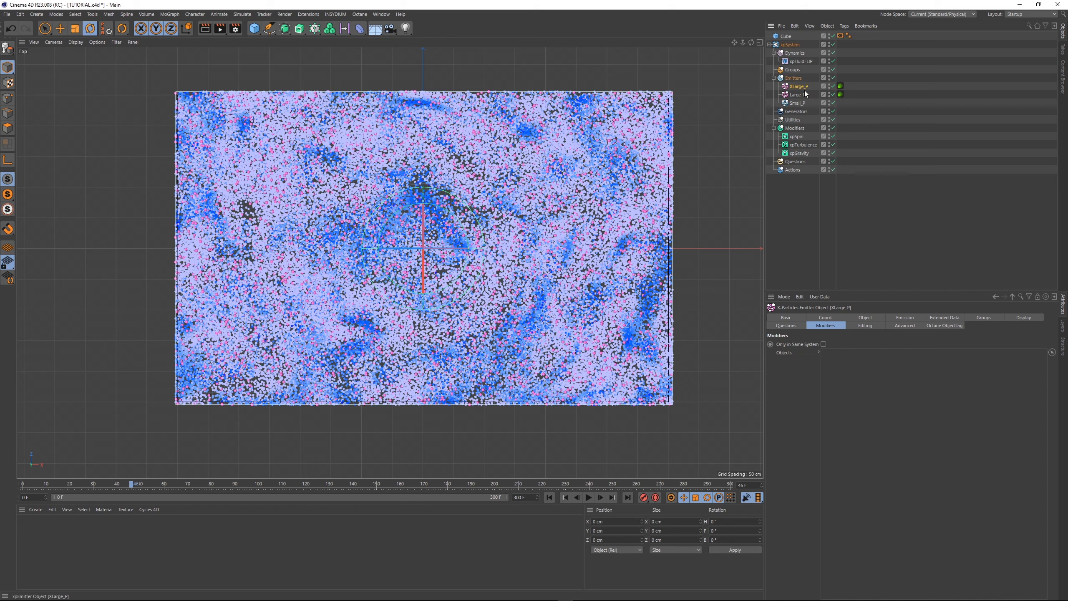
Step: Set the XLarge_P emitter's shot count to 100 and its display size factor to 191 %
click(904, 316)
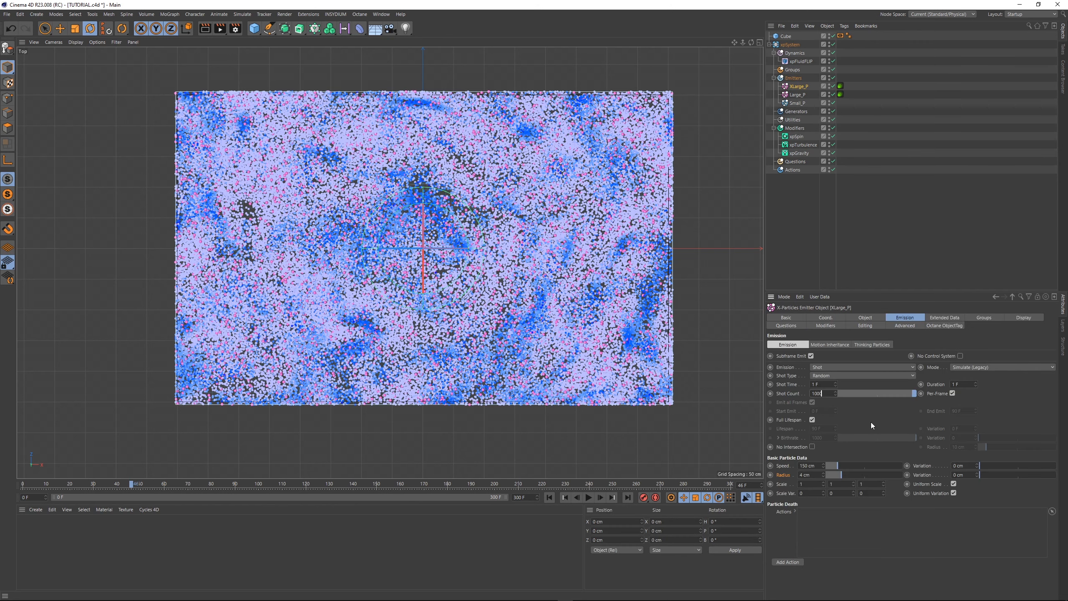
click(1038, 318)
drag(995, 388, 1006, 389)
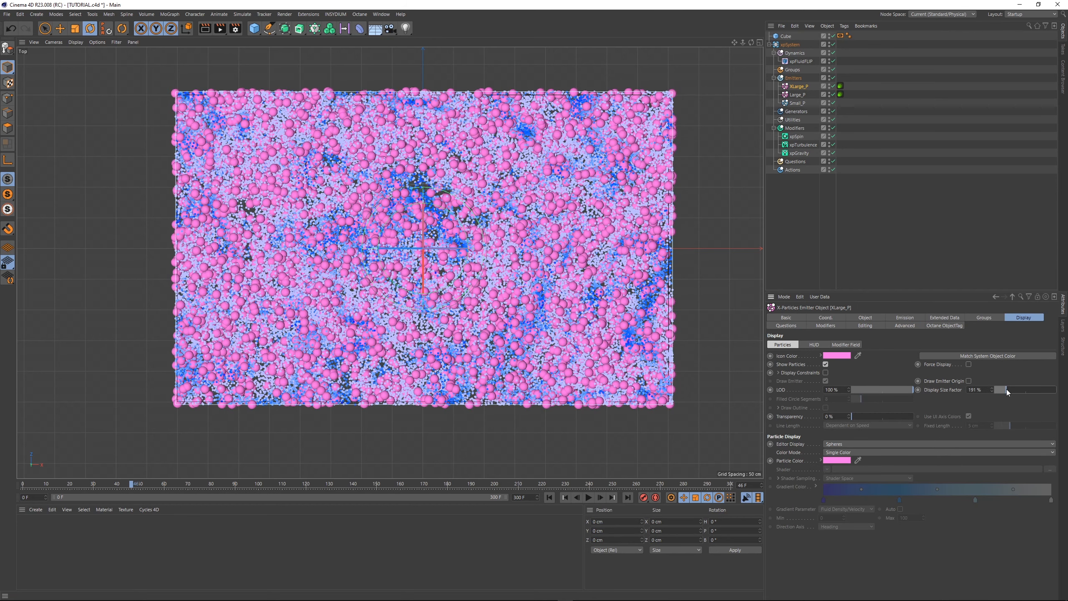
Step: Change the XLarge_P emitter's particle color to green with a hue of 115°
click(842, 459)
drag(861, 461, 831, 461)
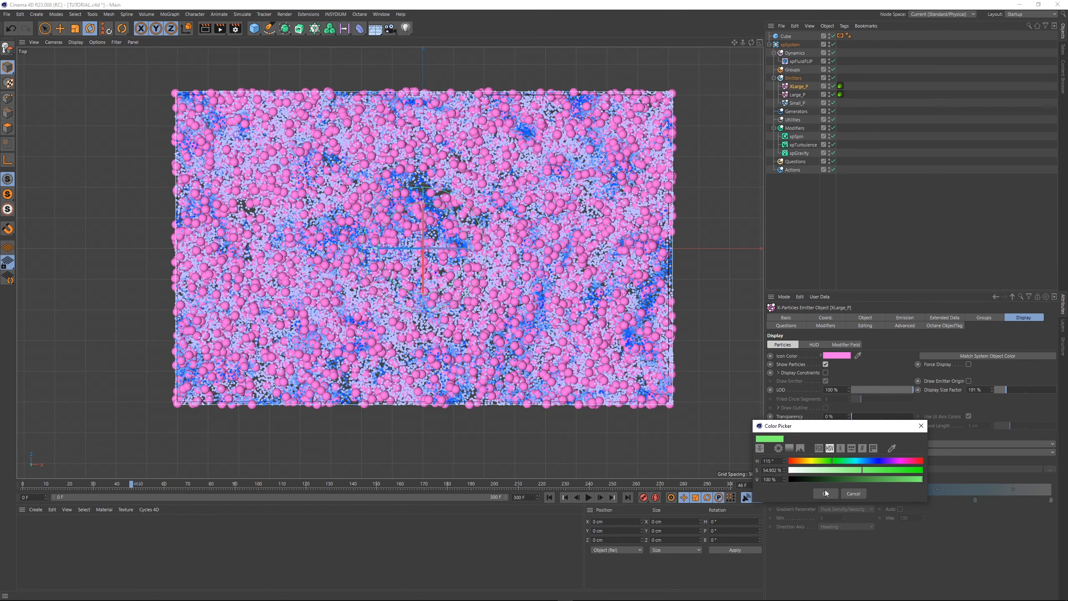
click(824, 492)
Step: Reduce the XLarge_P emitter's display size factor to 124 % and replay the simulation from the first frame
drag(1003, 390, 1001, 389)
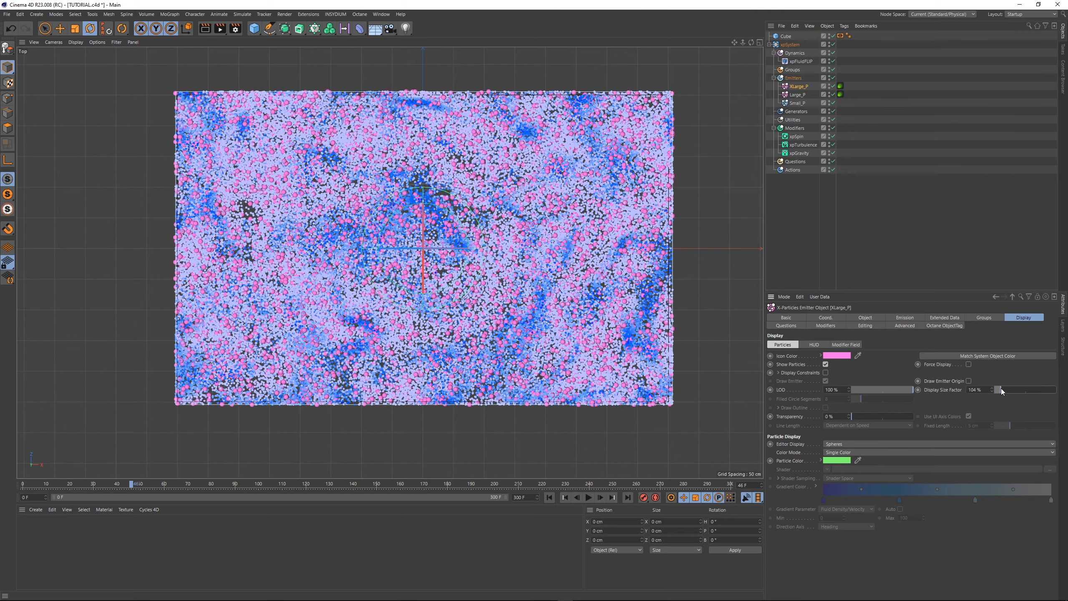
click(549, 497)
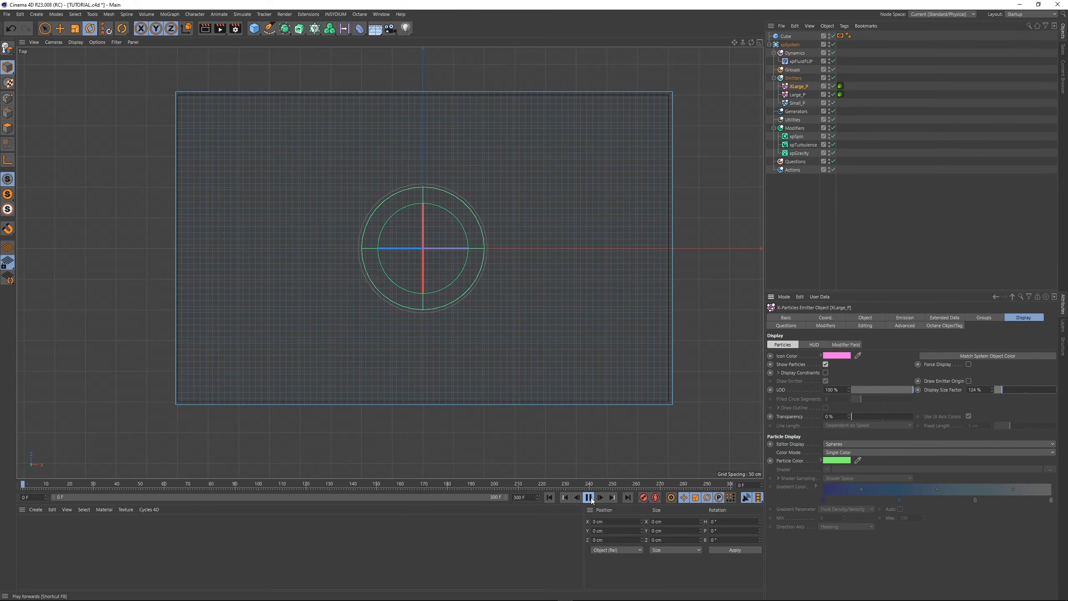
click(588, 498)
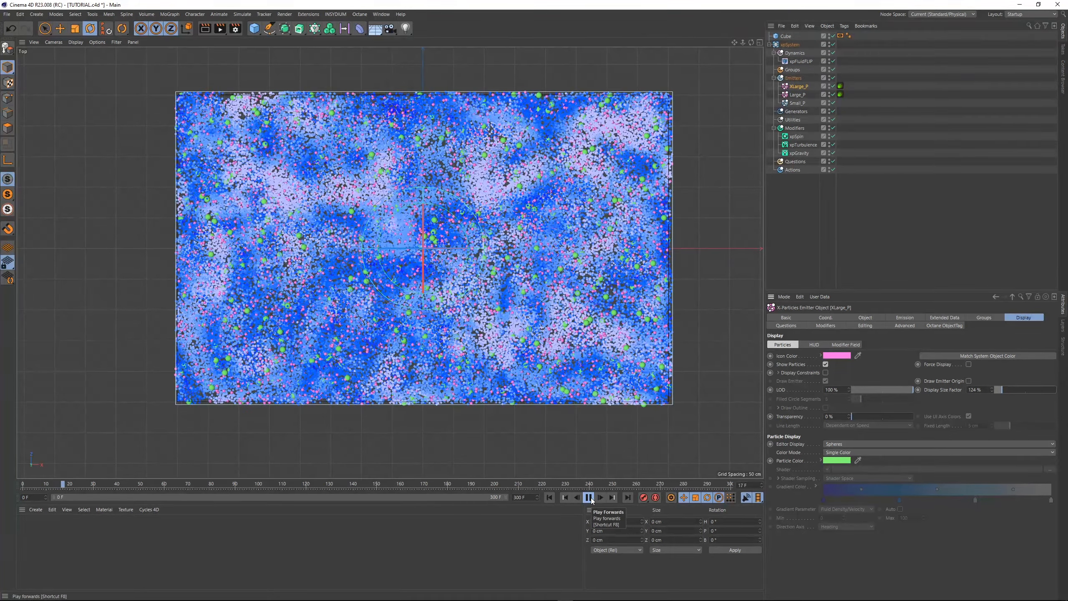
click(591, 499)
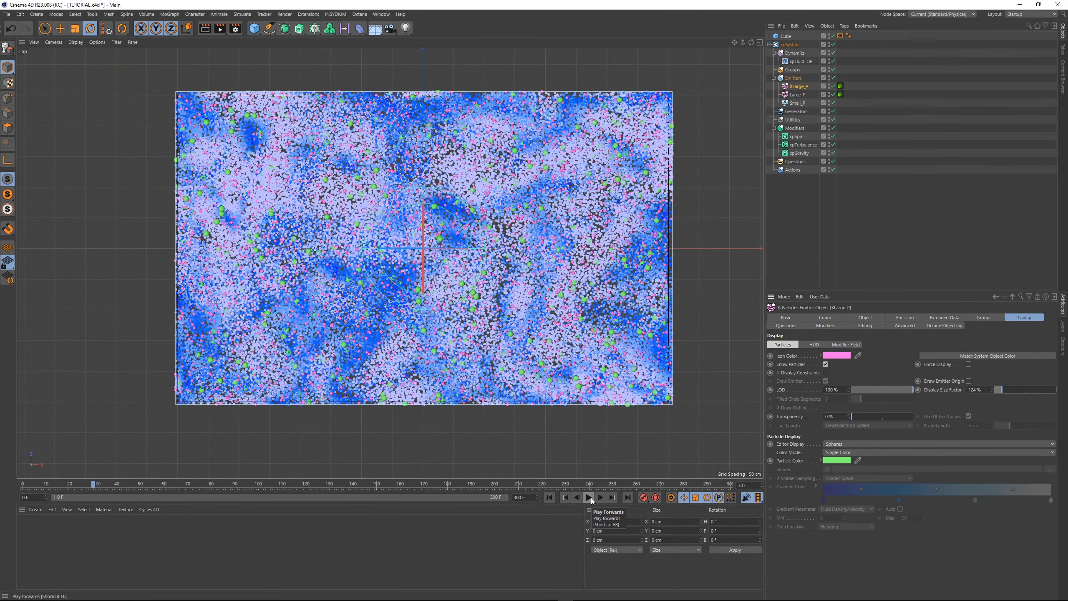
Step: Delete the XLarge_P emitter and increase the Large_P emitter's display size factor to 97 %
key(Delete)
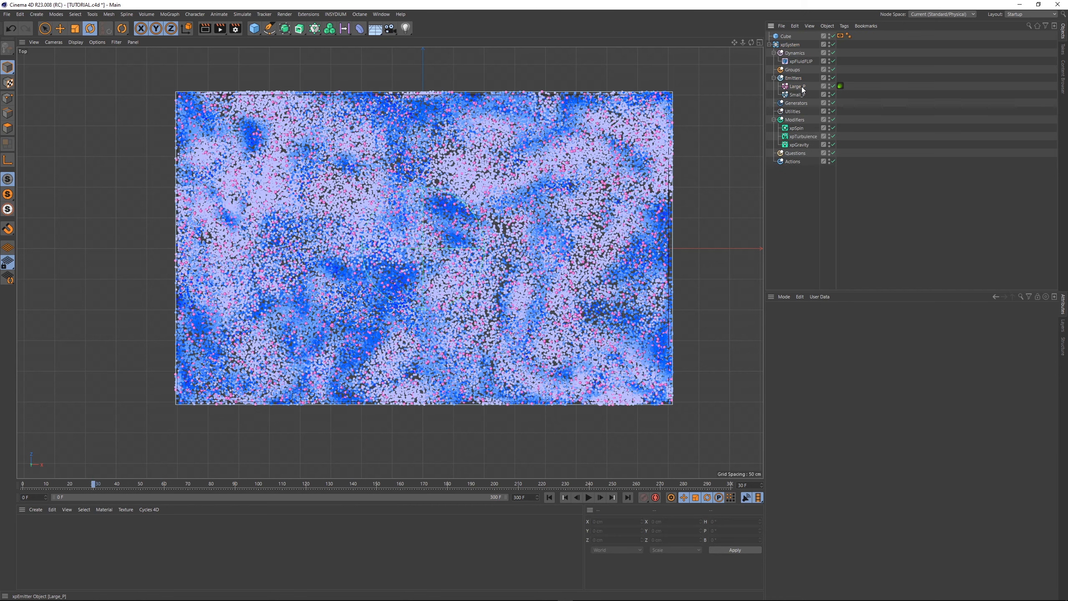
click(798, 87)
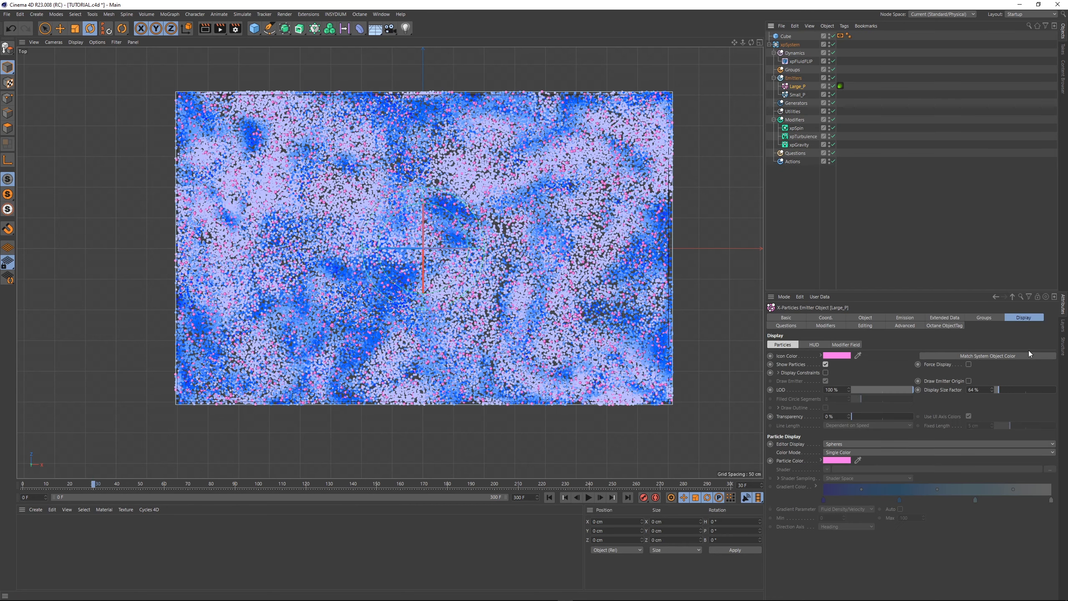
drag(1000, 389, 1000, 390)
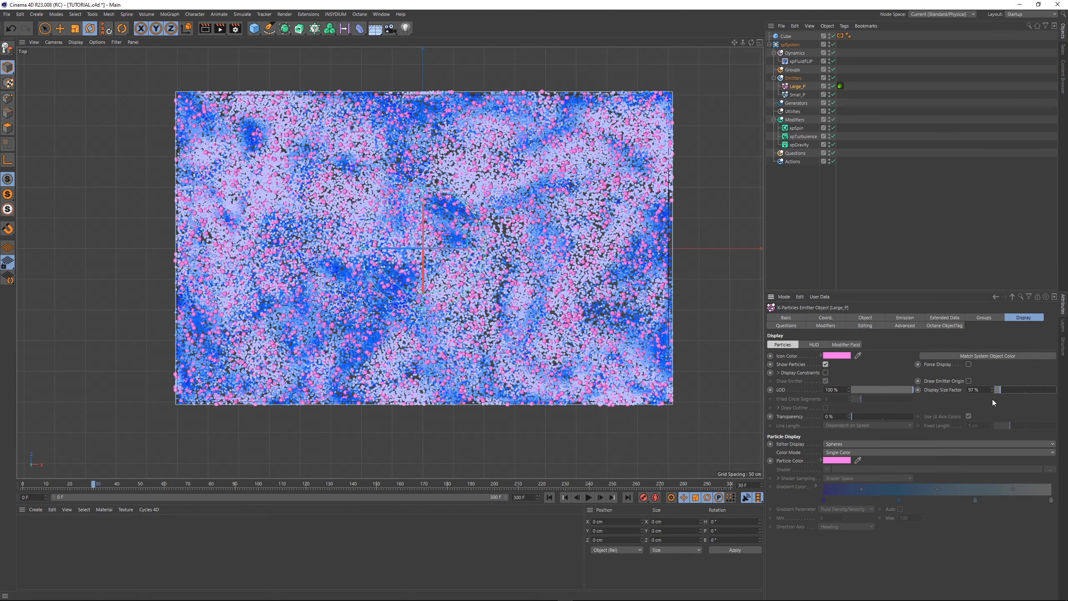
Step: Move the Octane ObjectTag from the Large_P emitter to the Small_P emitter
click(840, 86)
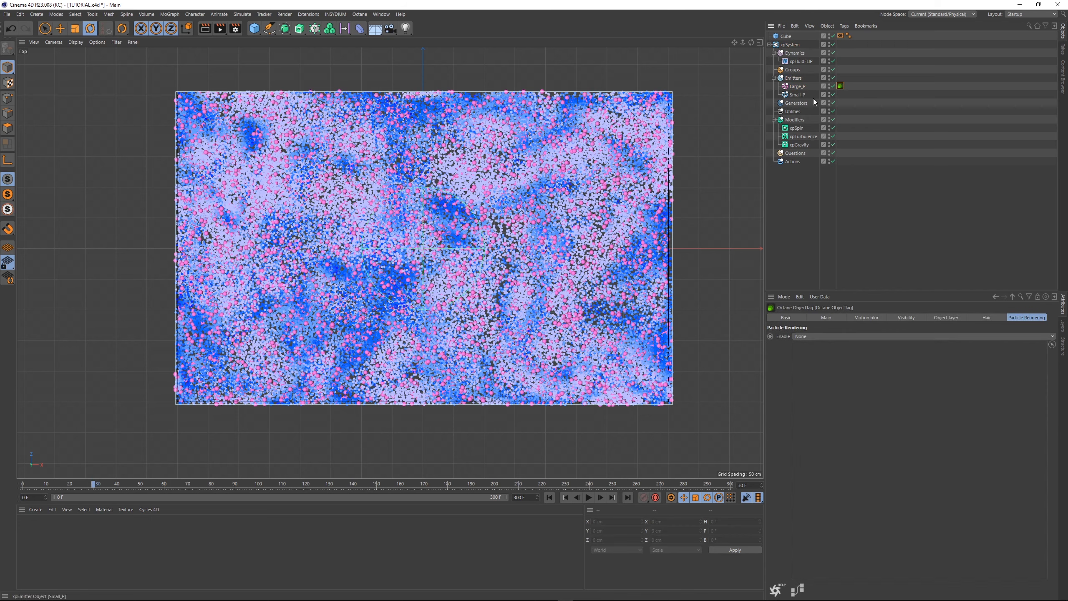
drag(840, 85, 840, 94)
click(861, 160)
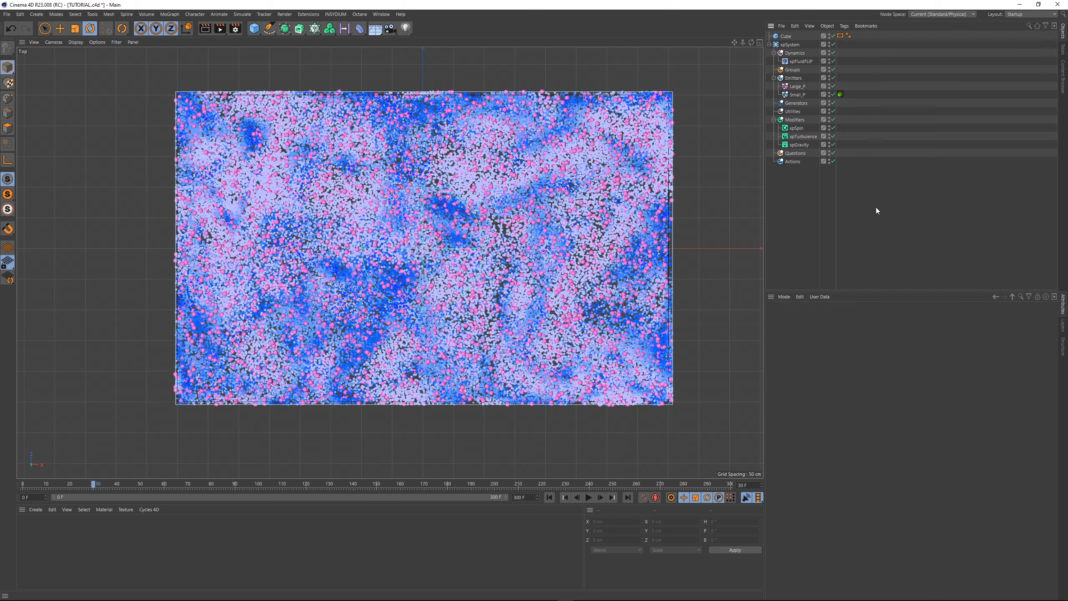
Step: Add a cylinder primitive at the center of the fluid box and set its radius to 110 cm
click(254, 28)
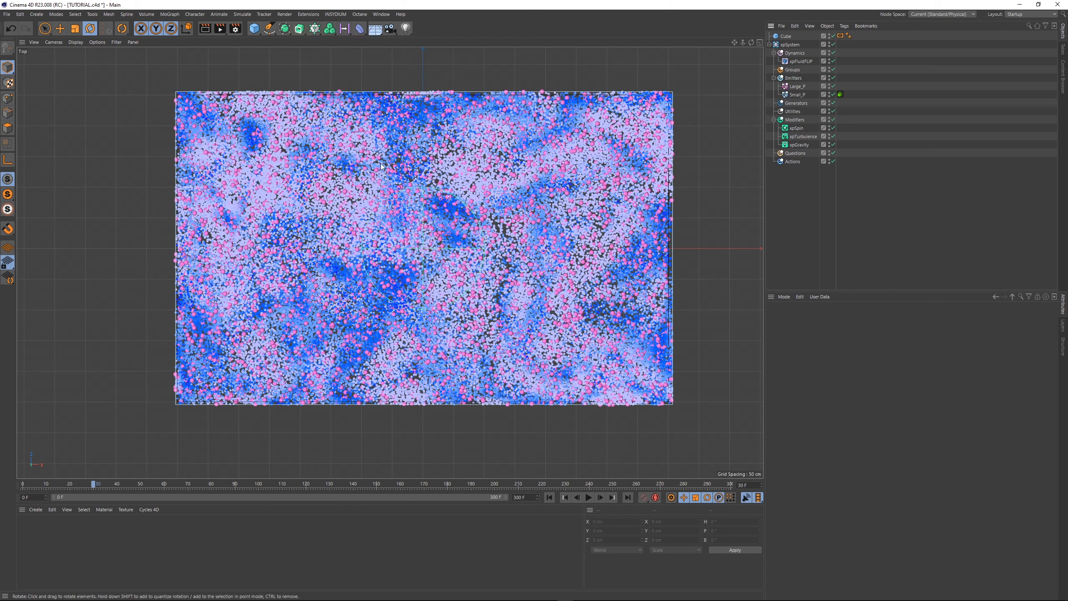
click(254, 28)
click(378, 40)
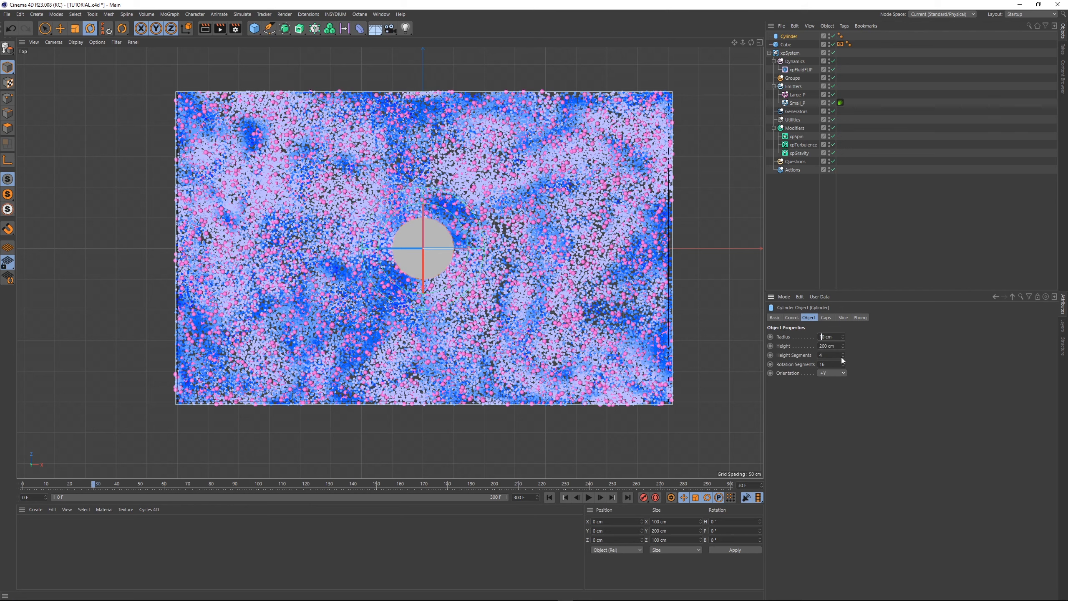
text(1)
key(Return)
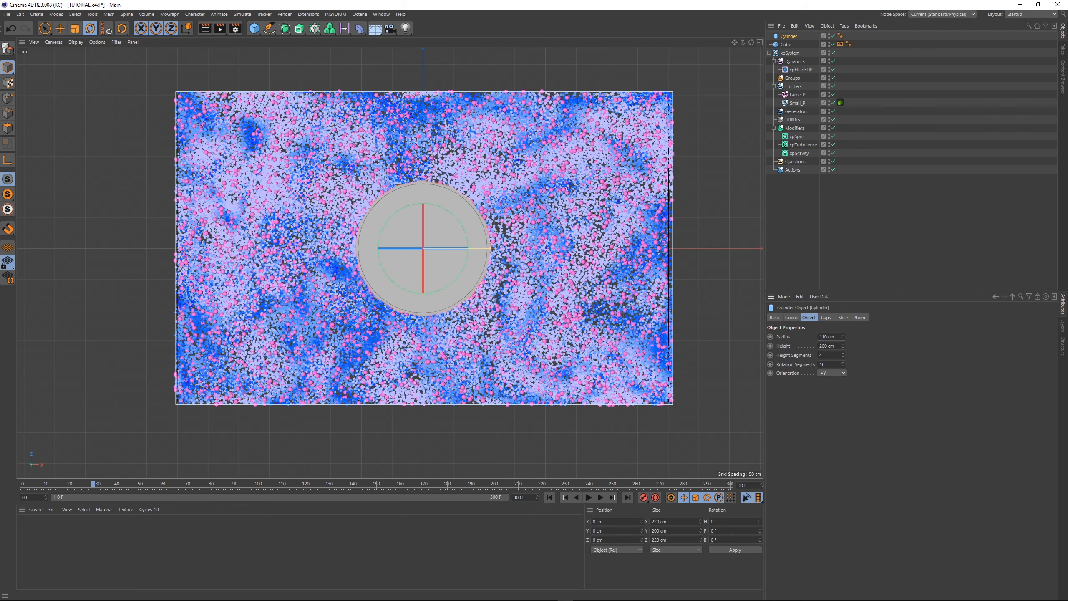
Step: Stretch the cylinder's height to about 702 cm in the perspective view so it passes through the fluid box, and deselect it
key(F1)
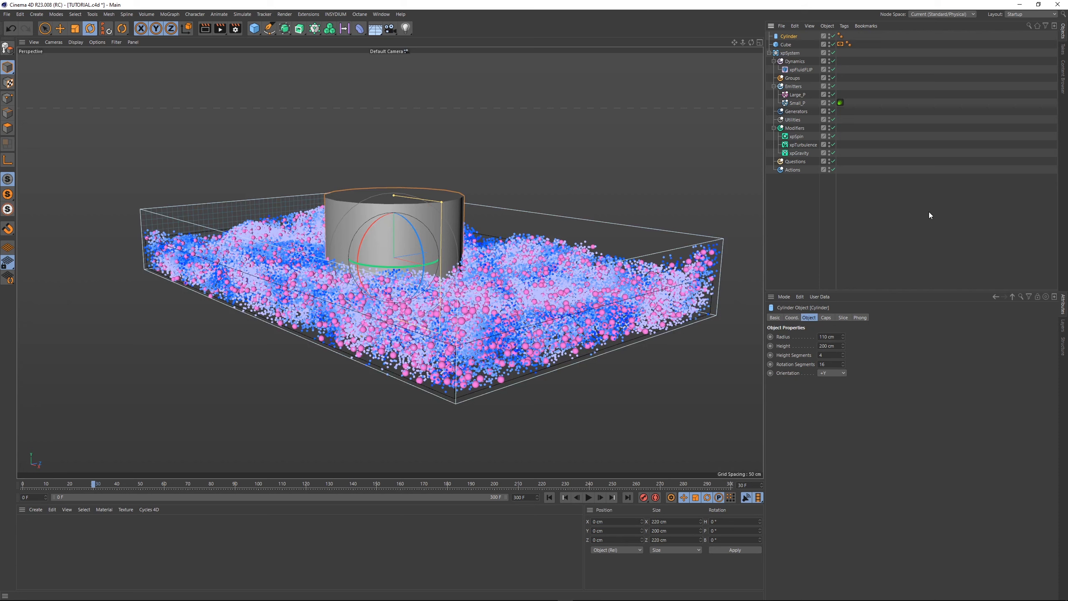
click(928, 212)
click(422, 260)
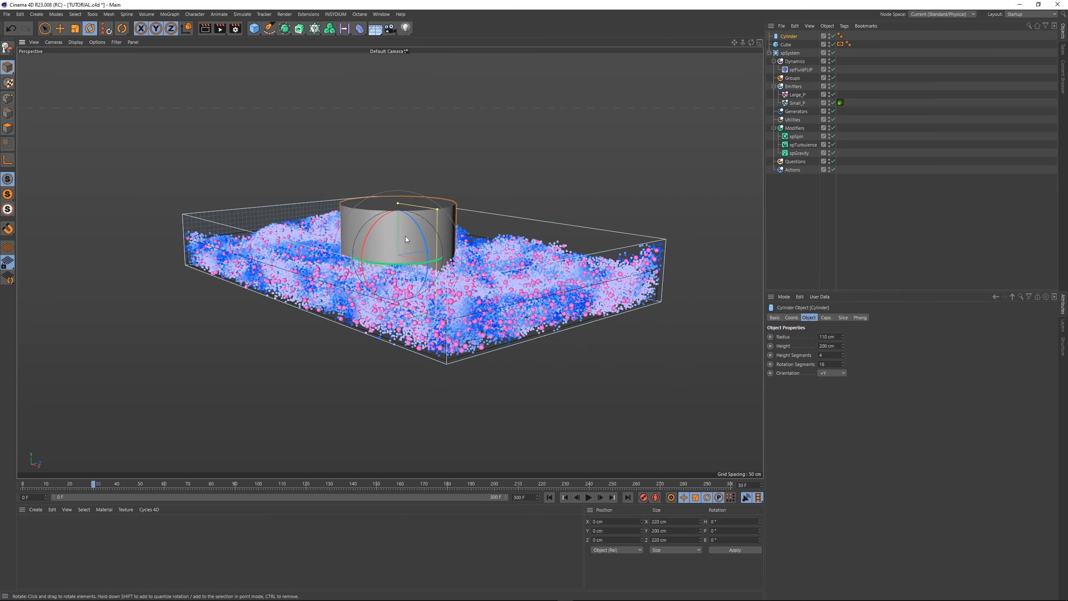
drag(398, 204, 397, 66)
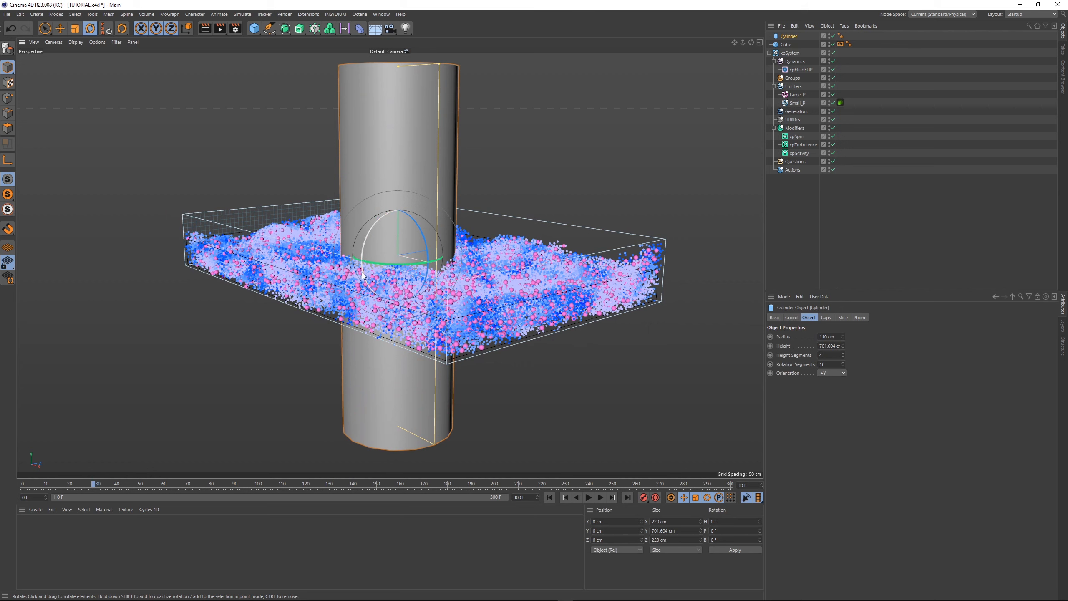
click(965, 119)
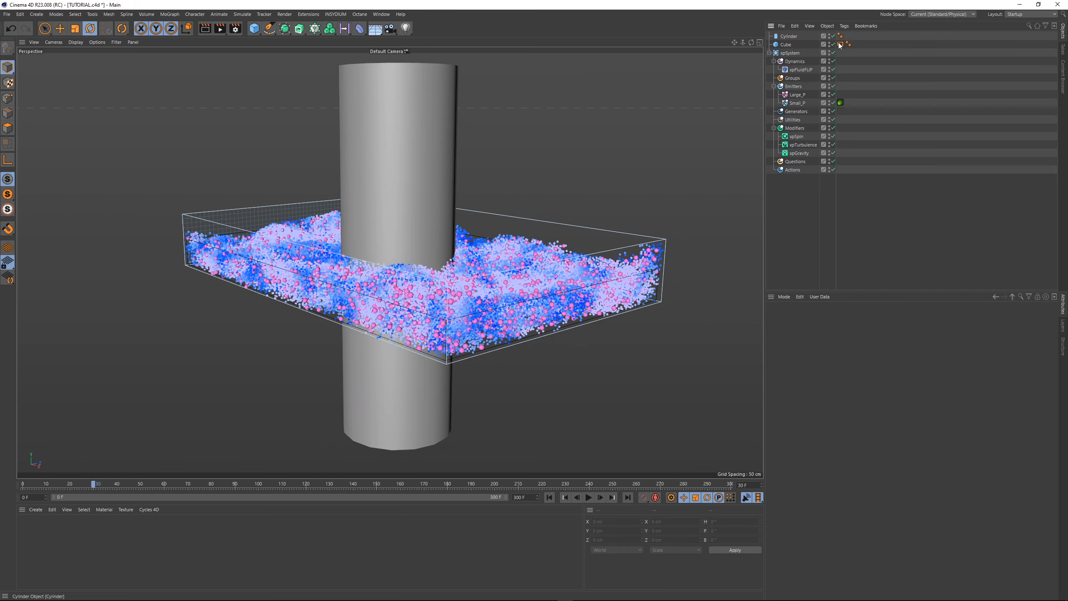
Step: Copy the cube's display tag to the cylinder and hide the cylinder in the viewport
ctrl+drag(840, 44, 848, 37)
click(790, 37)
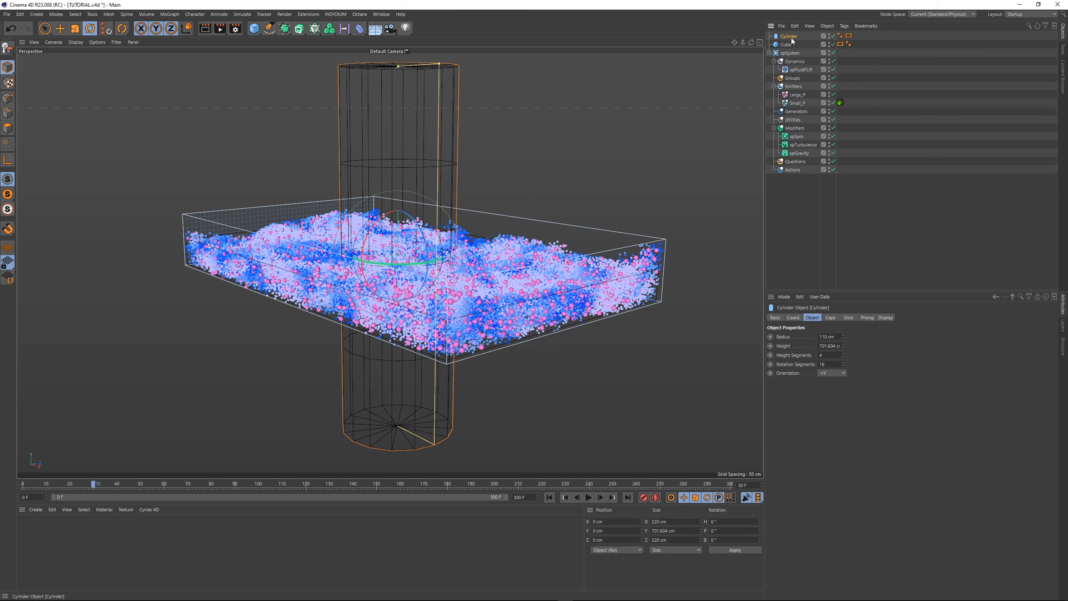
click(831, 35)
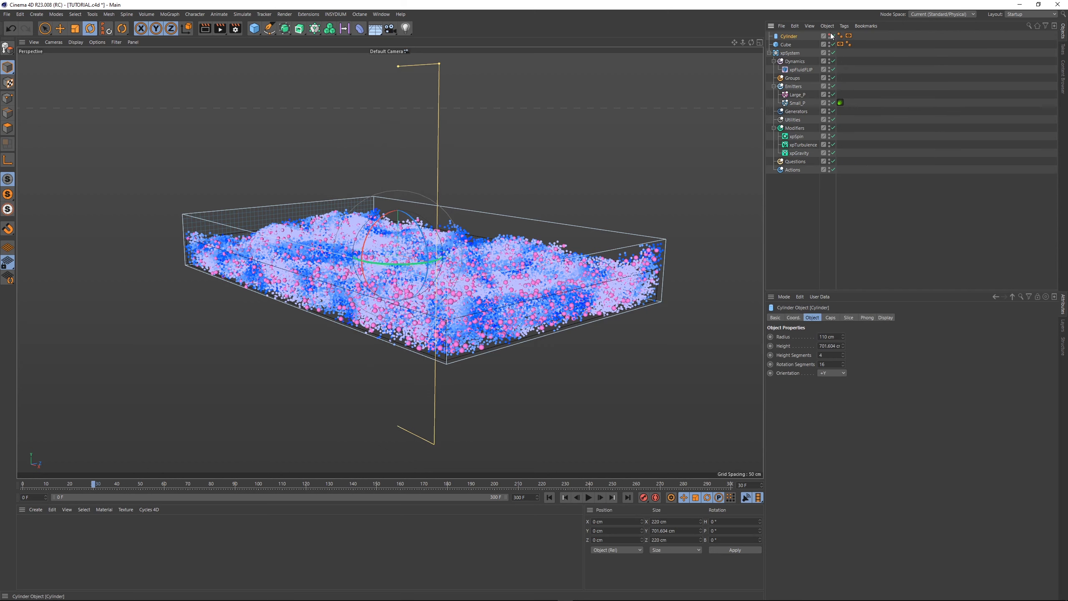
click(830, 35)
click(830, 35)
click(944, 106)
Step: Add an xpCollider tag to the cylinder and play the simulation from the start in the top view
key(F2)
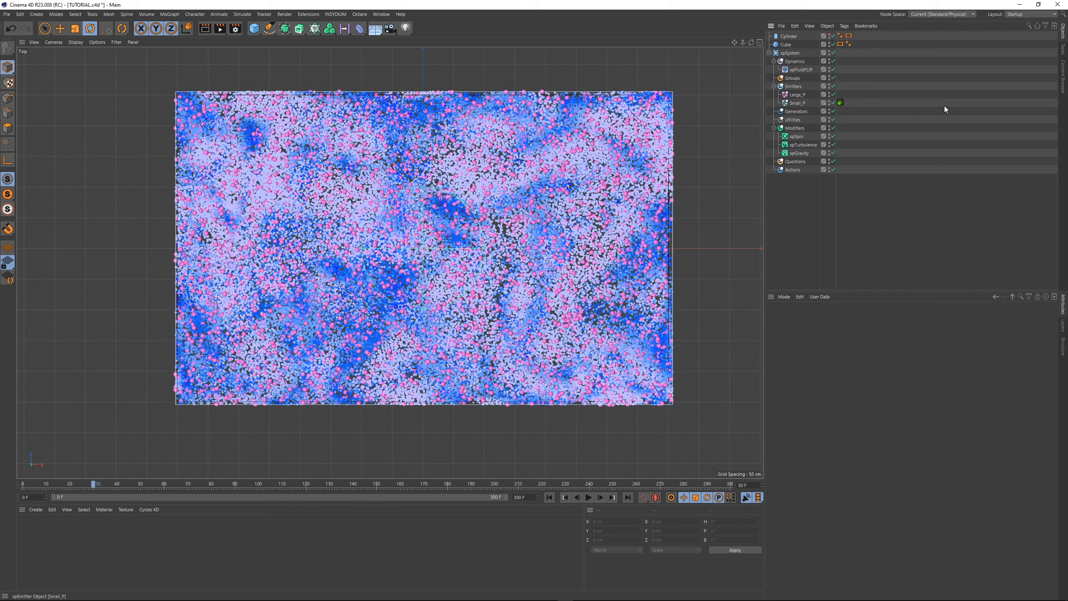
right_click(789, 37)
mouse_move(823, 77)
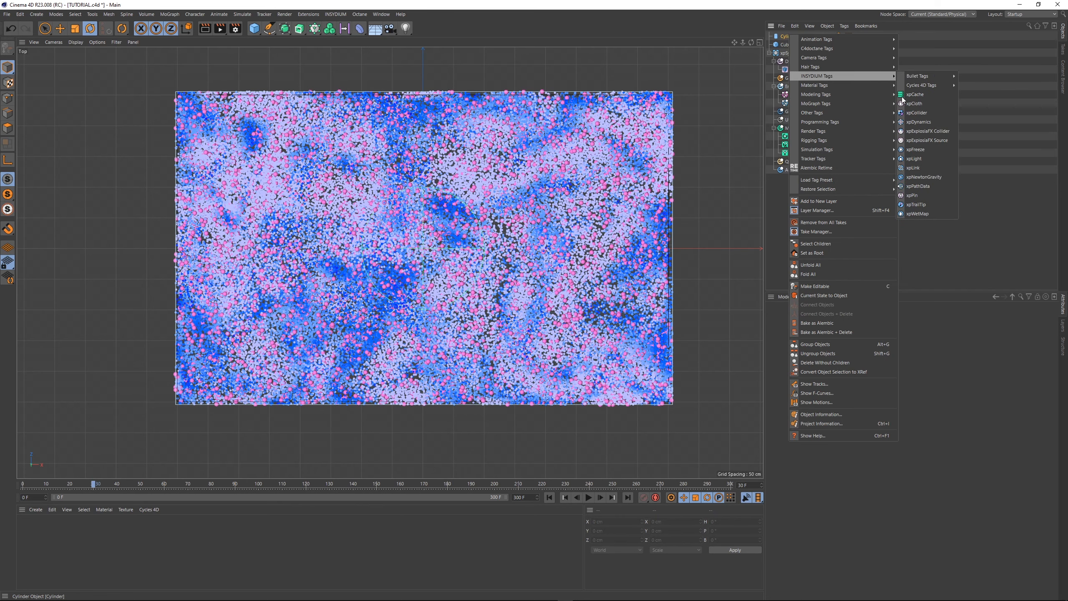
click(930, 113)
click(549, 497)
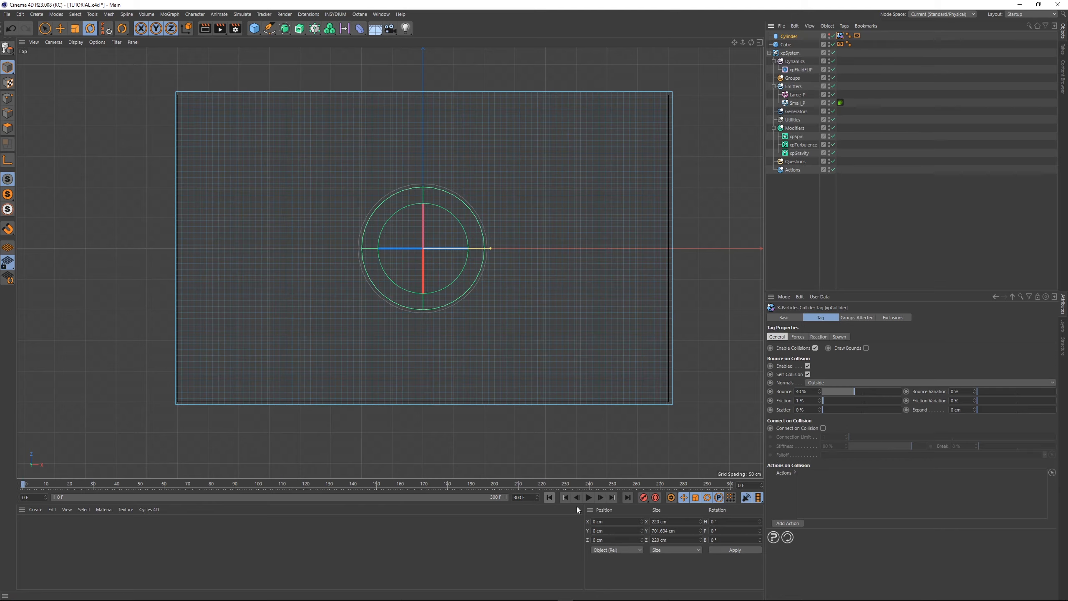
click(588, 497)
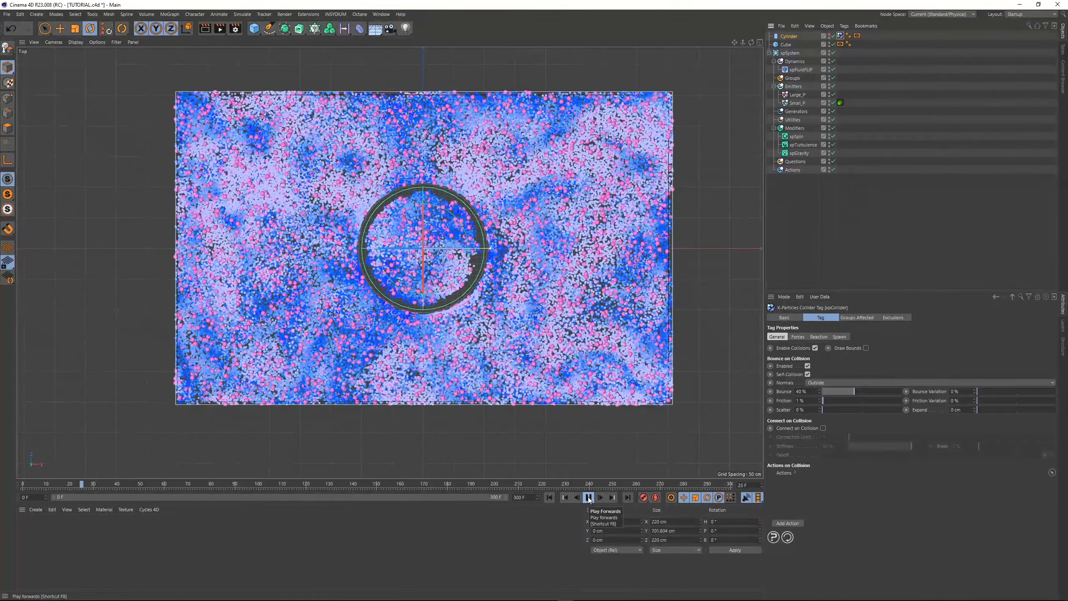
click(588, 498)
Step: Enable Solid Objects and Accurate Collisions in xpFluidFLIP's solver settings and replay the simulation from the start
click(800, 69)
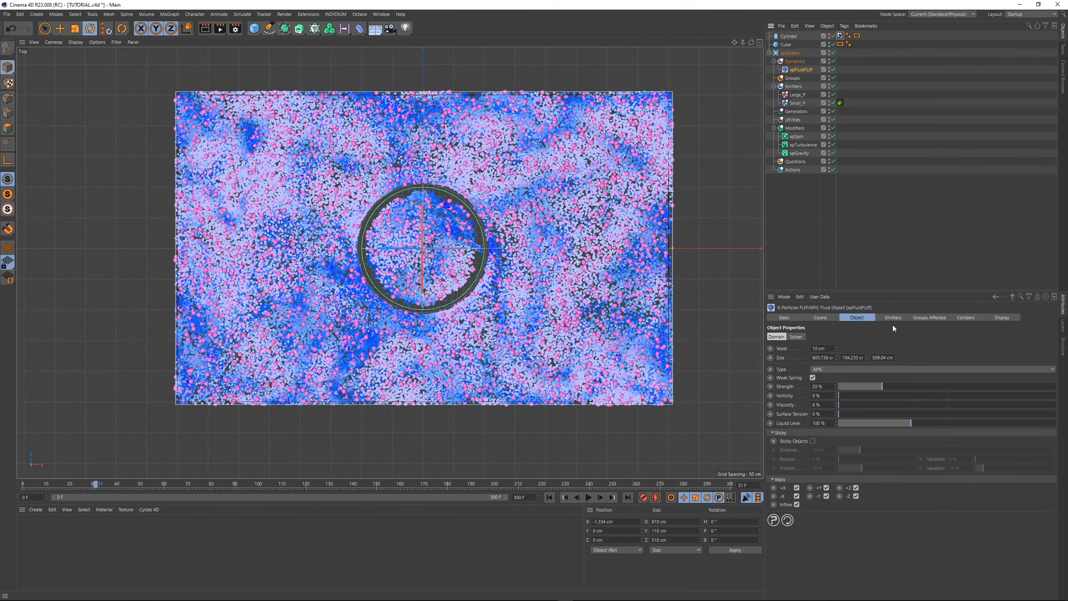
click(796, 337)
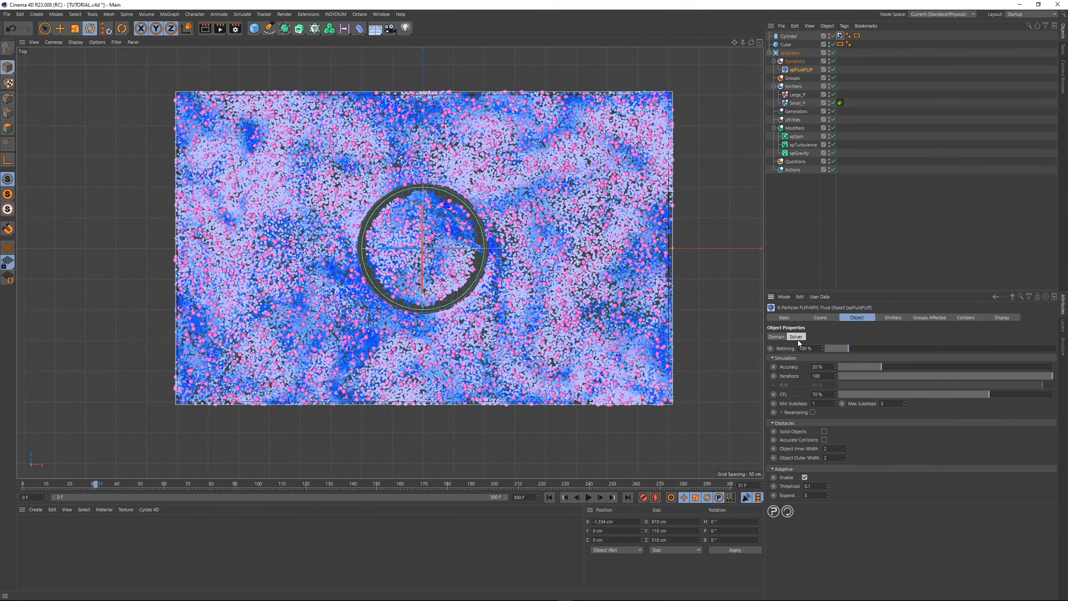
click(824, 440)
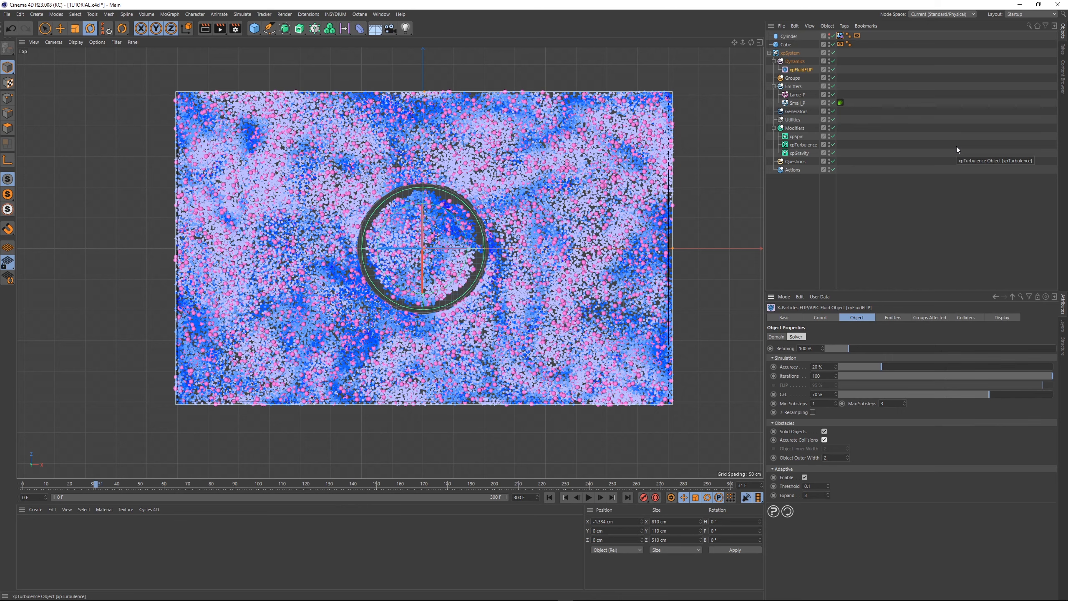
click(550, 496)
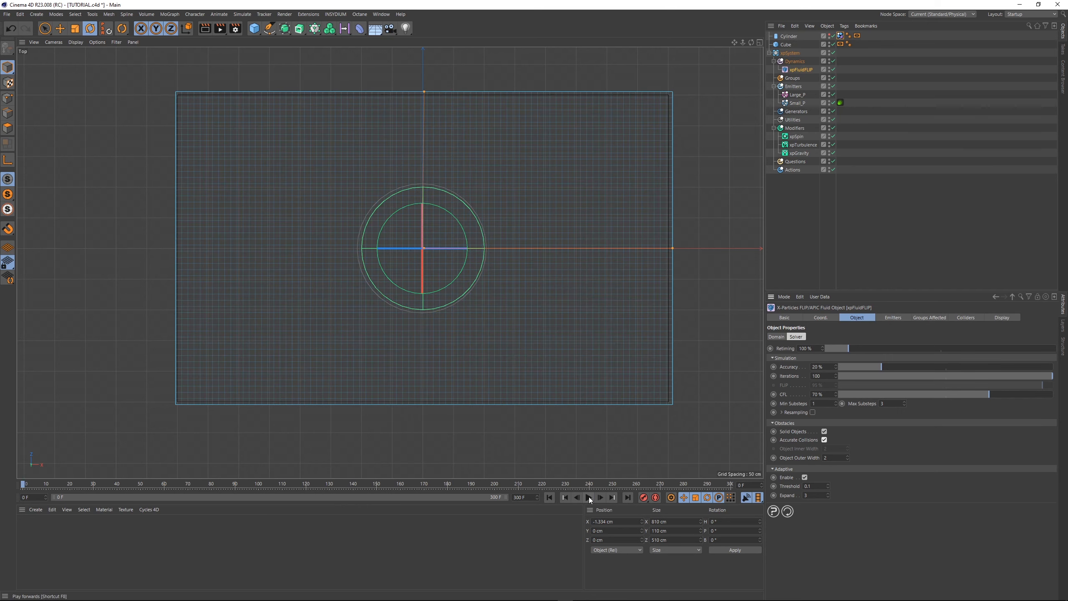
click(588, 497)
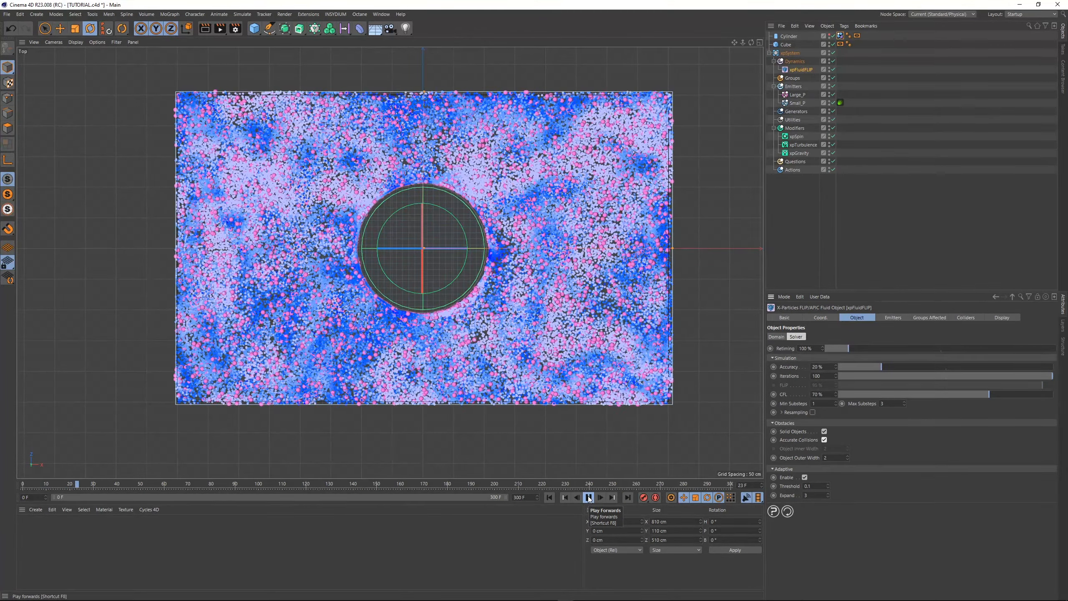
click(588, 497)
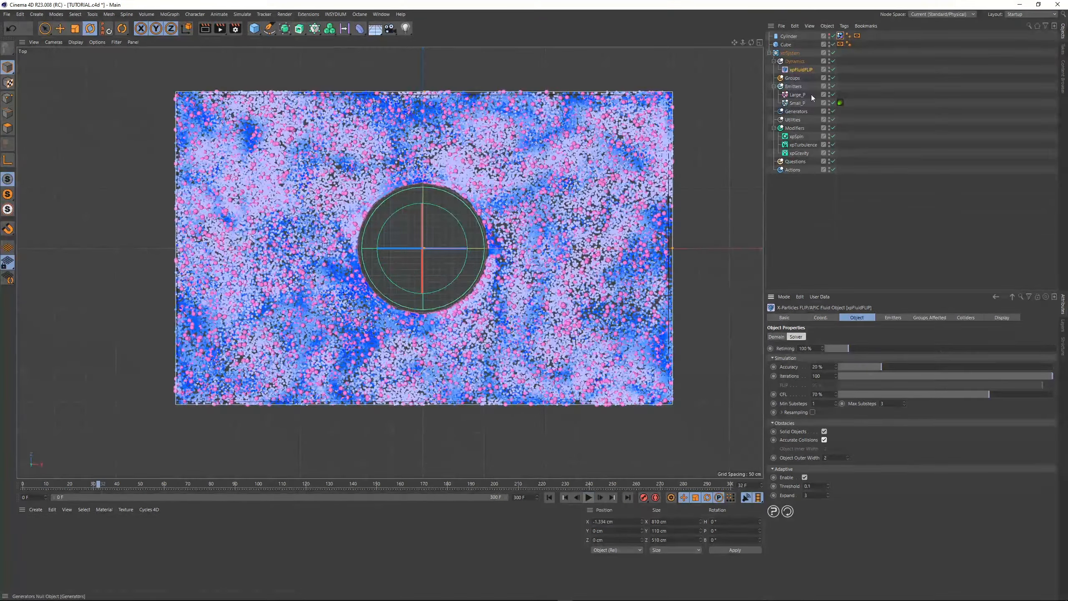
Step: Try two collider cylinders offset toward opposite corners of the fluid box, preview the simulation, and undo the duplication and moves
key(e)
drag(450, 226, 585, 184)
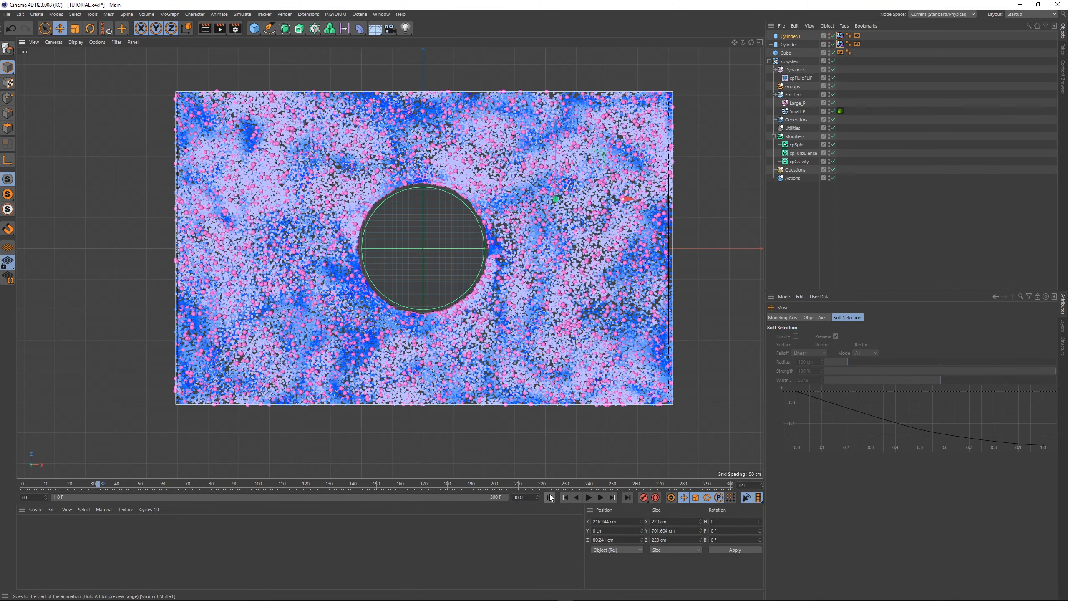
click(550, 498)
click(589, 497)
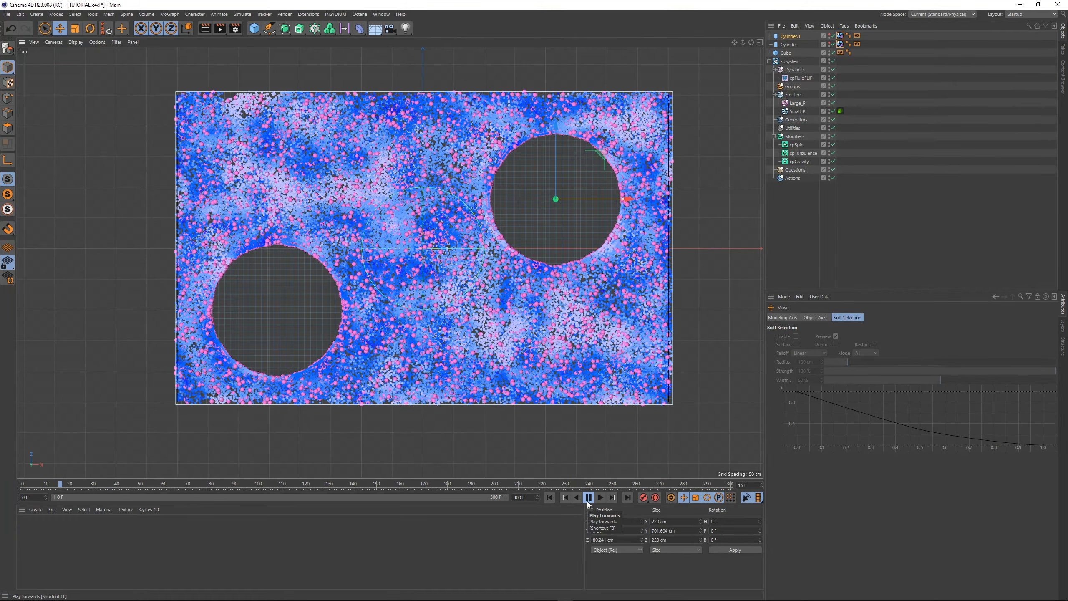
key(ctrl+z)
key(ctrl+z)
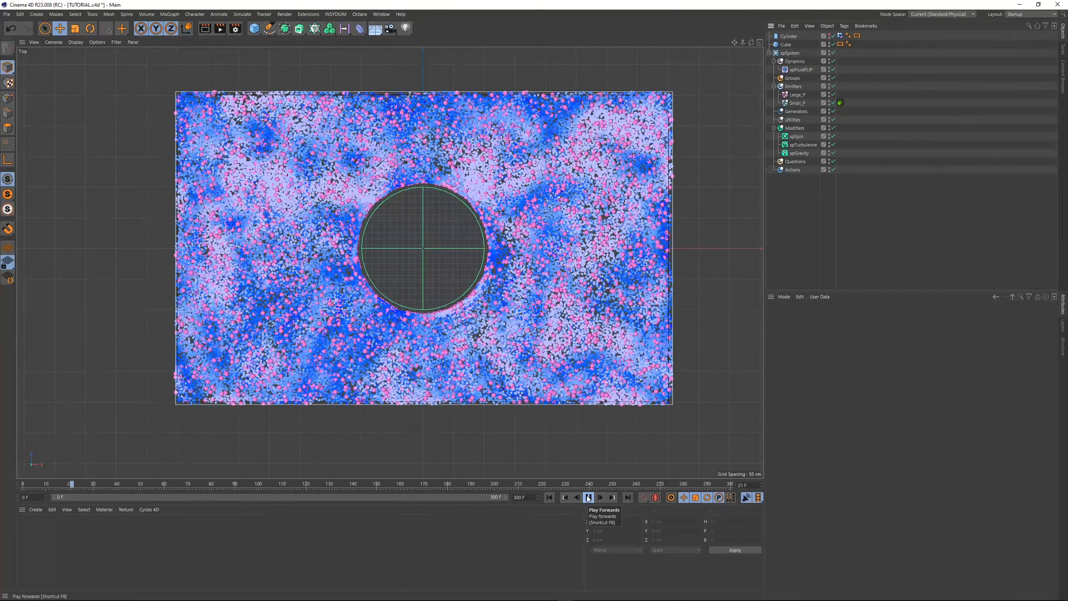
Step: Preview how the fluid flows around the single central cylinder in the perspective view
click(587, 498)
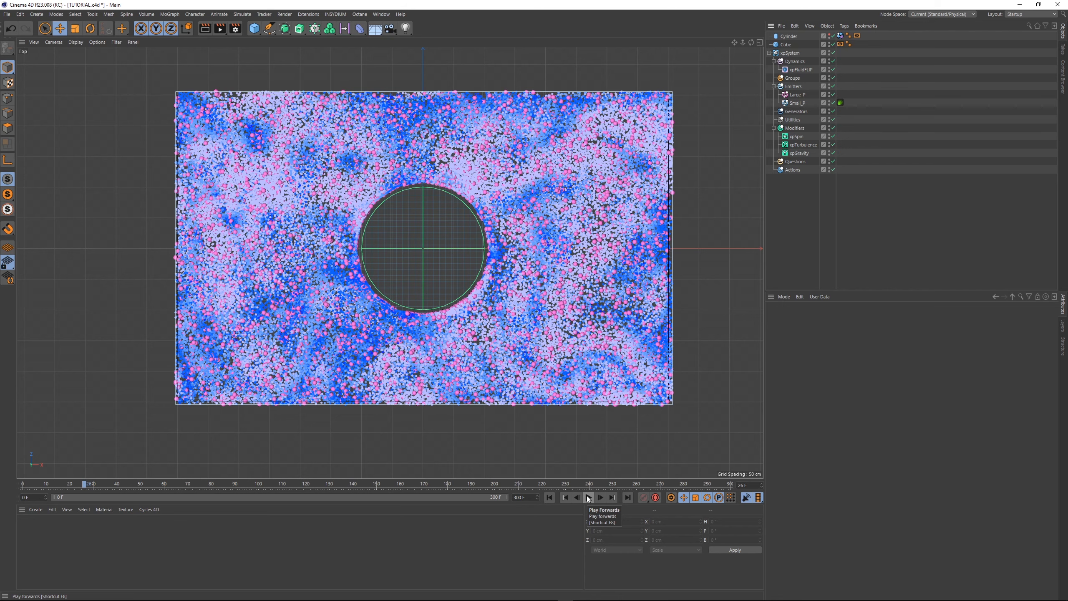
key(F1)
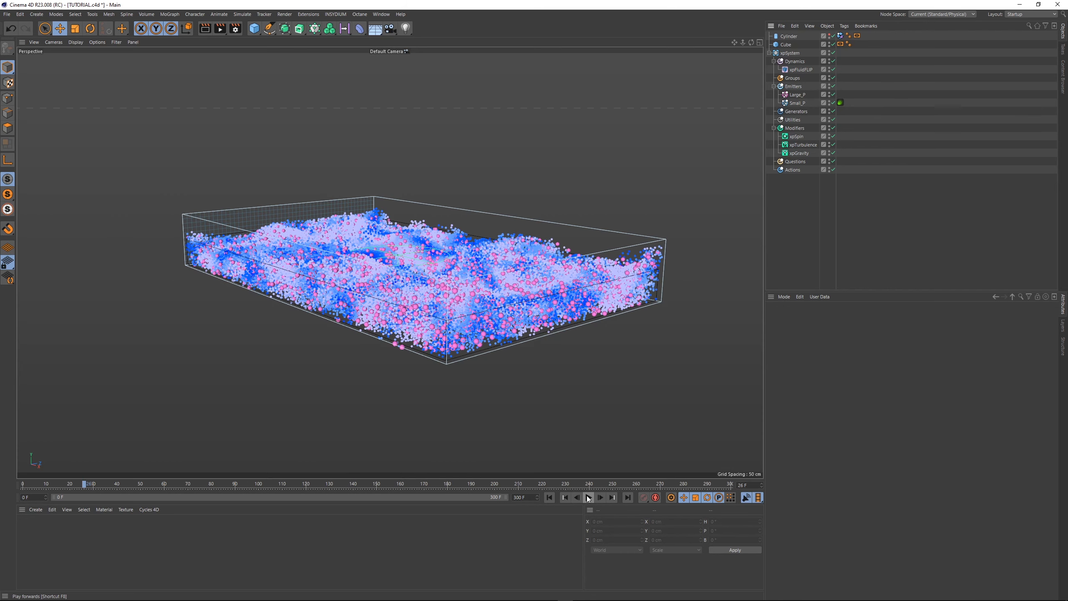
click(588, 498)
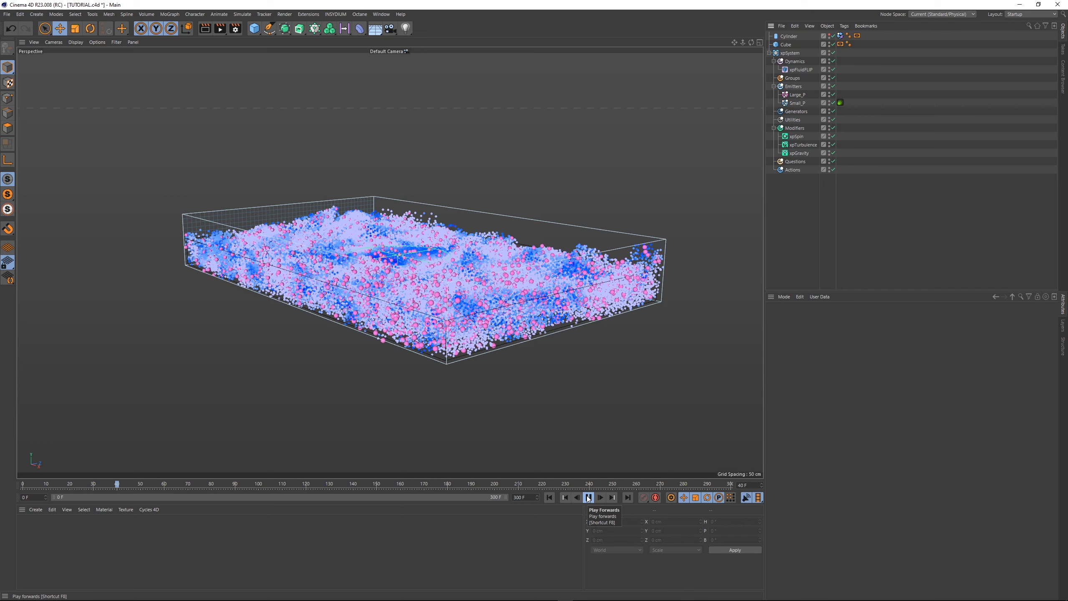
click(588, 498)
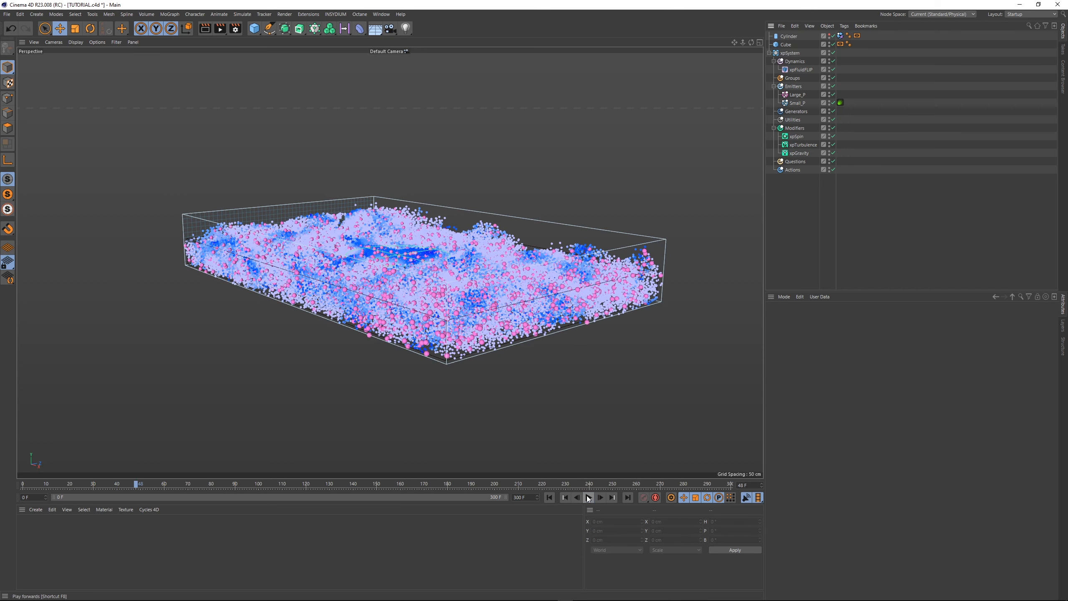
Step: Review xpFluidFLIP's solver and domain settings and the Small_P emitter's emission settings, with the scene in top view
key(F2)
click(799, 71)
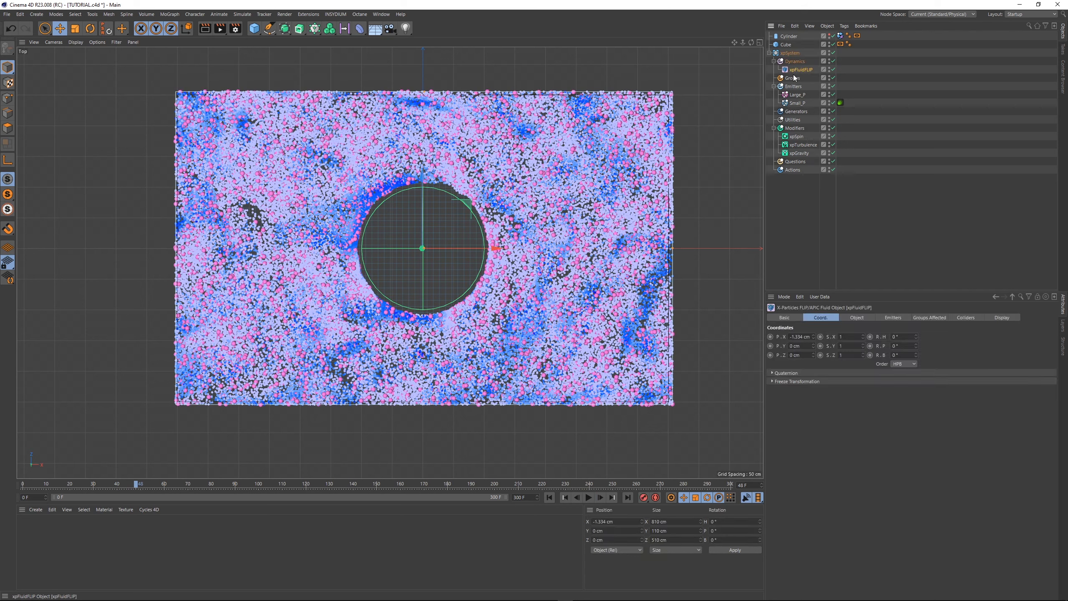
click(860, 318)
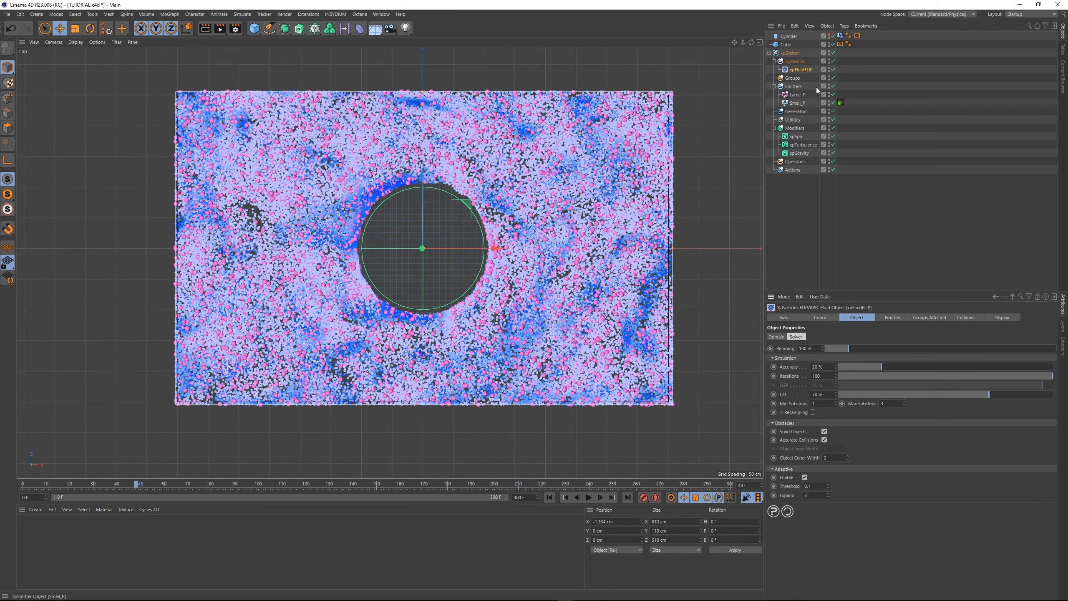
click(776, 336)
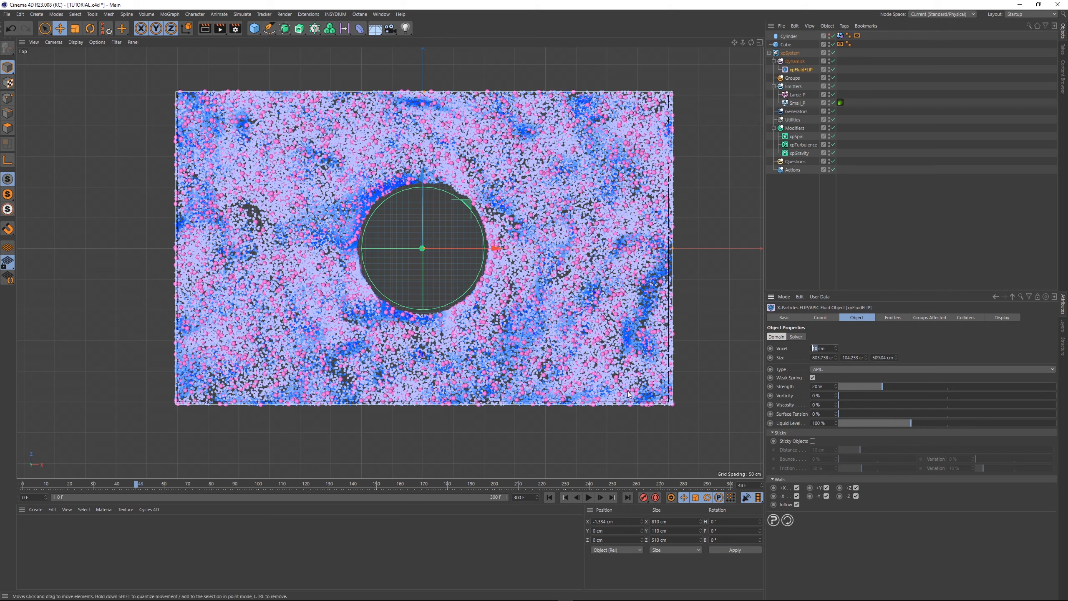
click(797, 103)
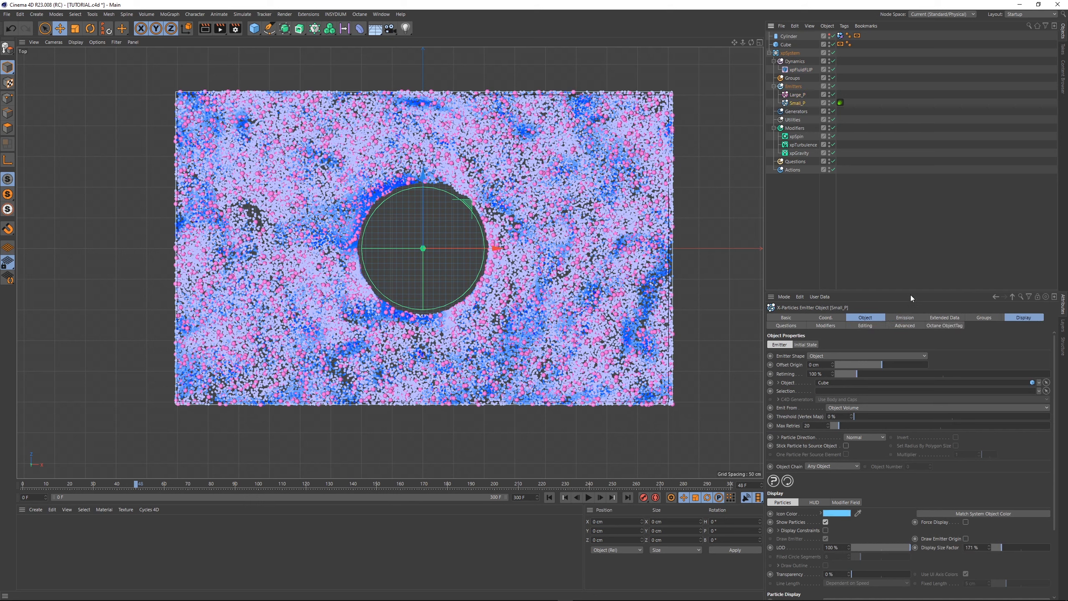
click(903, 317)
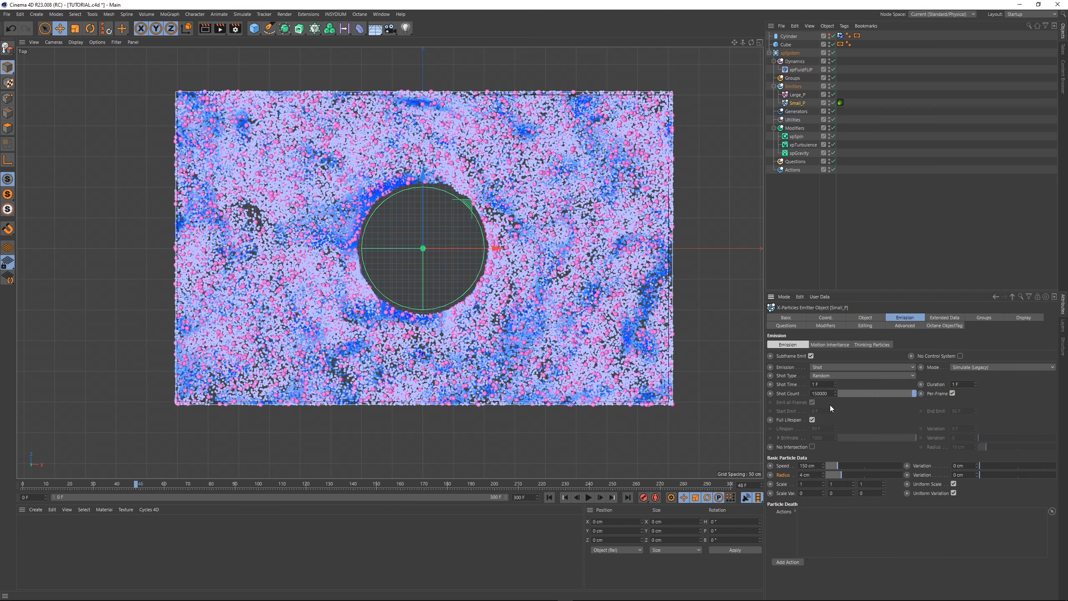
Step: Try xpTurbulence with a strength of 67 and a scale of 106 %, and replay the simulation from the start
click(803, 145)
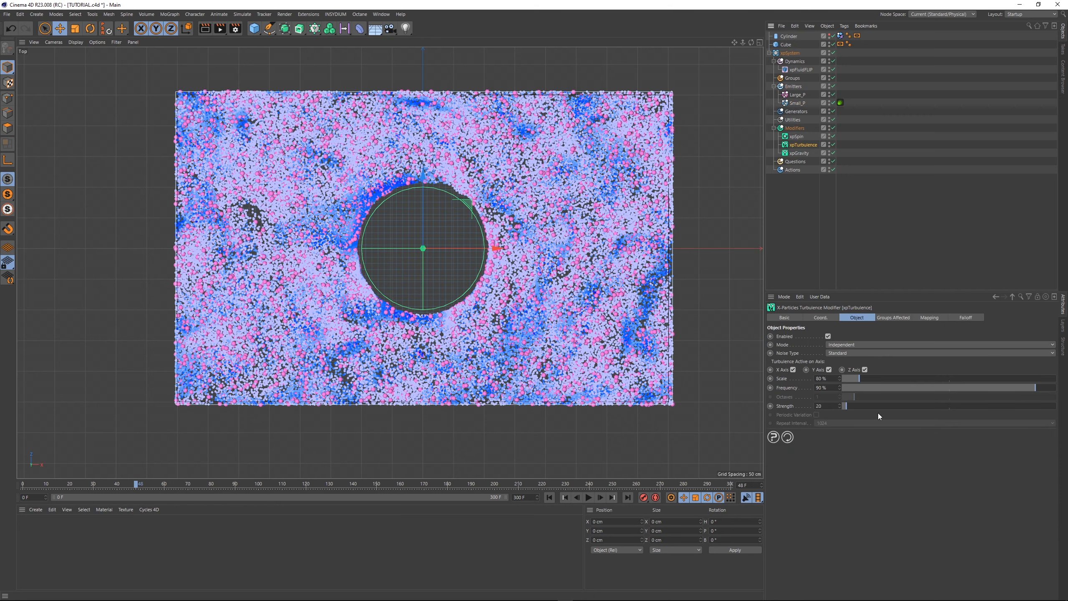
drag(849, 404, 865, 378)
click(861, 378)
click(549, 497)
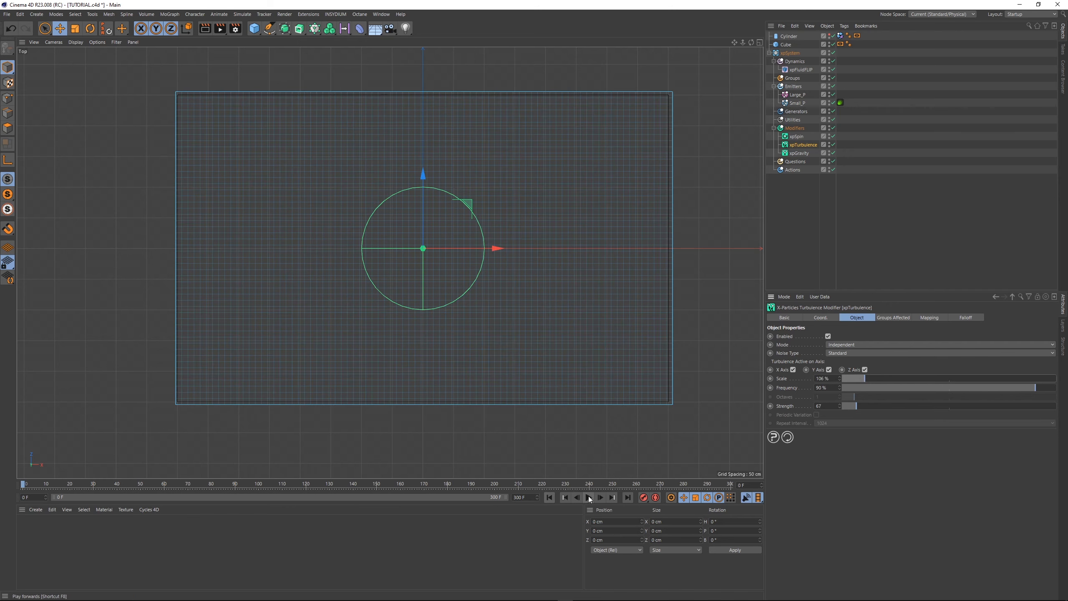
click(588, 497)
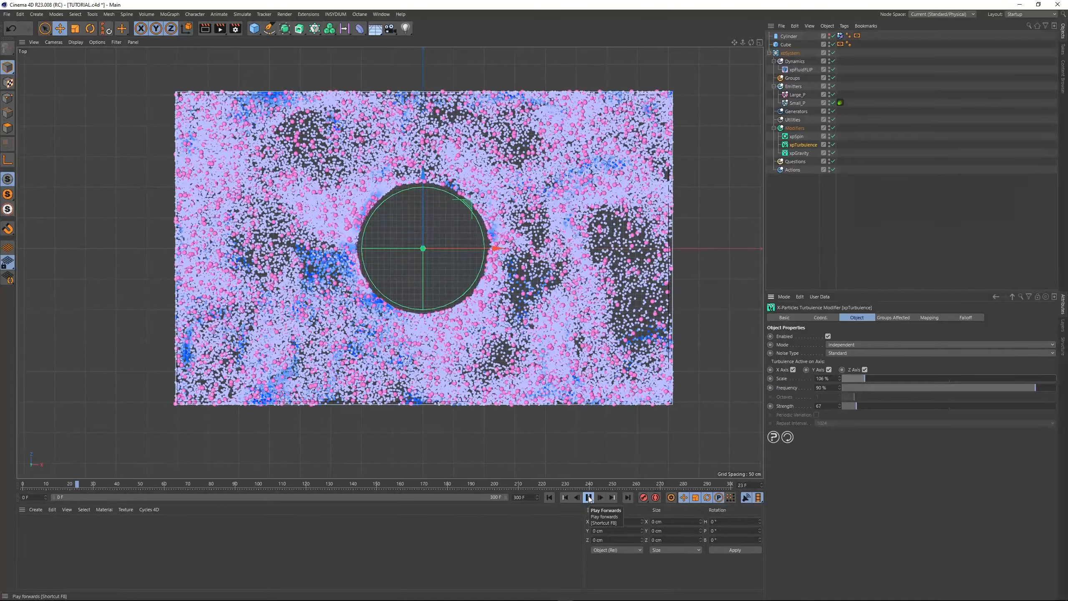
click(589, 497)
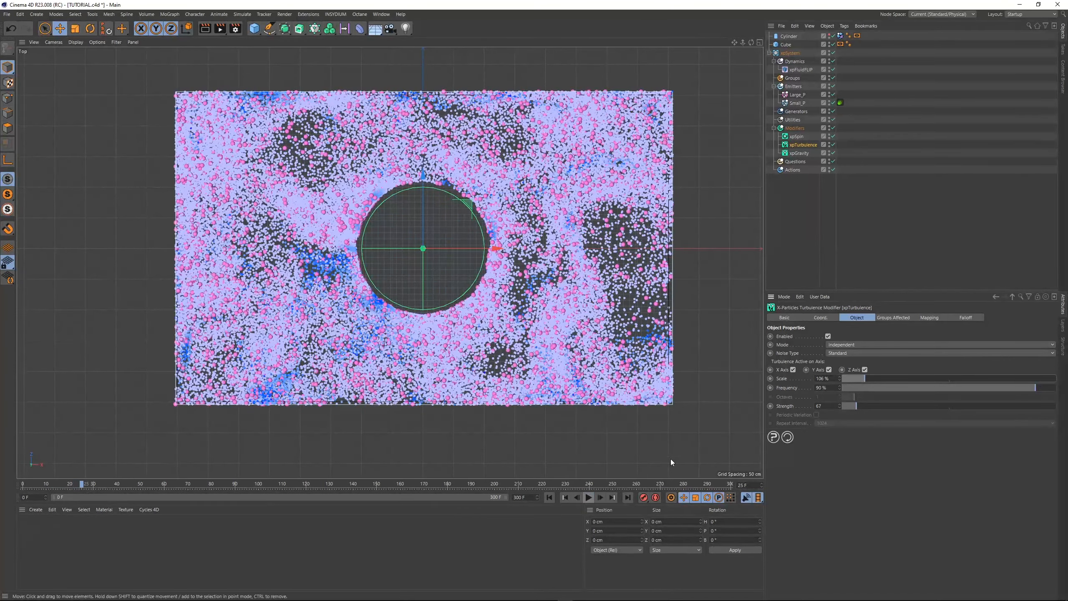
Step: Examine the X-Particles dynamics settings in the project settings, including subframe steps and iterations
click(953, 203)
key(ctrl+d)
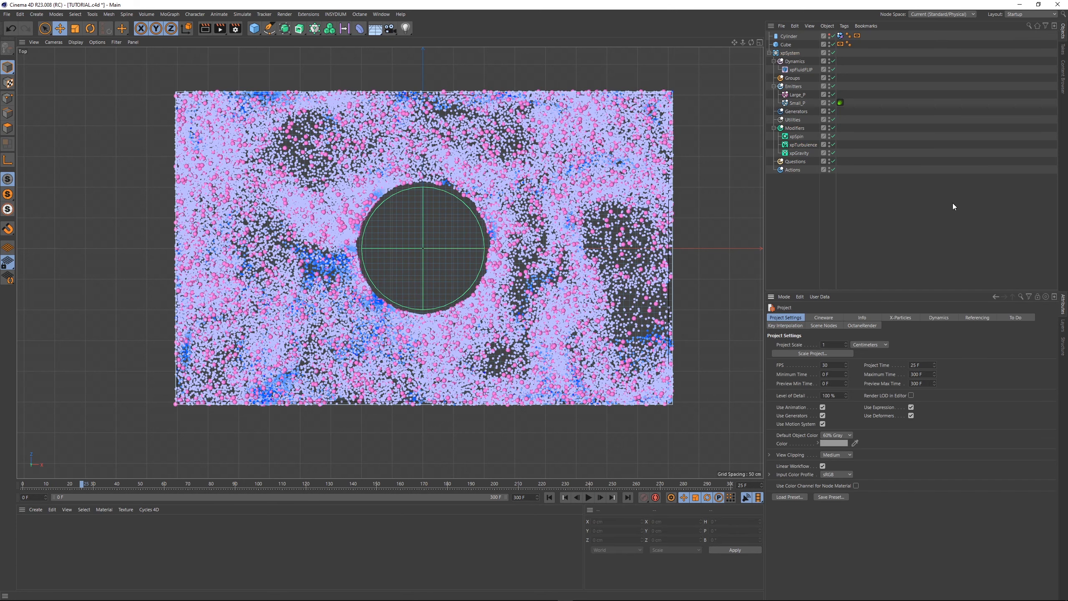
click(898, 318)
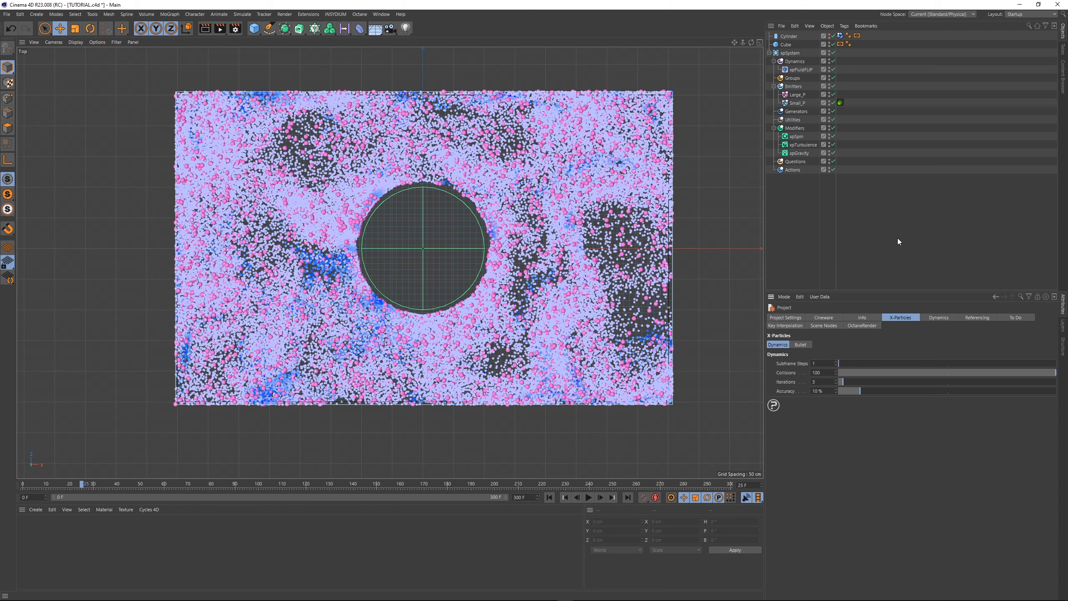
Step: Undo the xpTurbulence strength and scale changes and replay the first frames of the simulation
click(802, 145)
key(ctrl+z)
key(ctrl+z)
key(ctrl+z)
key(ctrl+z)
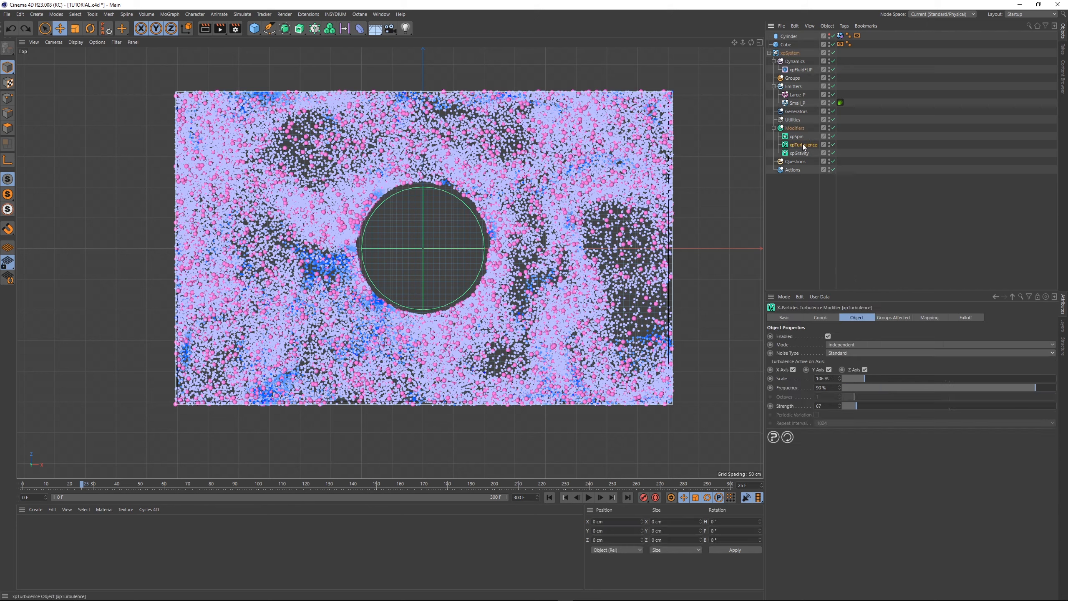
click(548, 497)
click(590, 500)
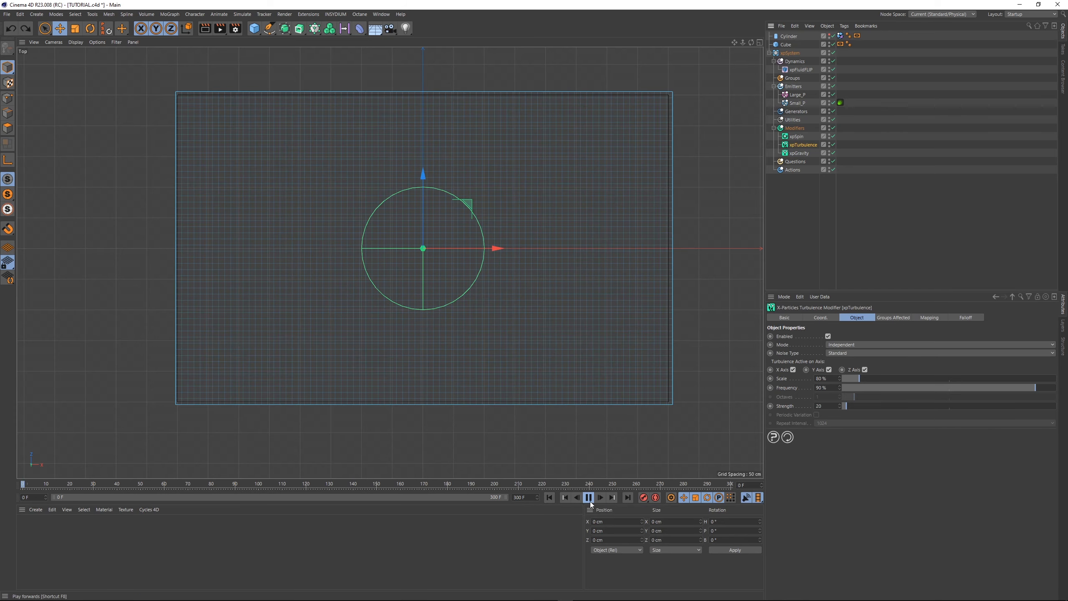
click(589, 500)
click(814, 210)
Step: Set xpFluidFLIP's type to FLIP and replay the simulation from the start
click(803, 70)
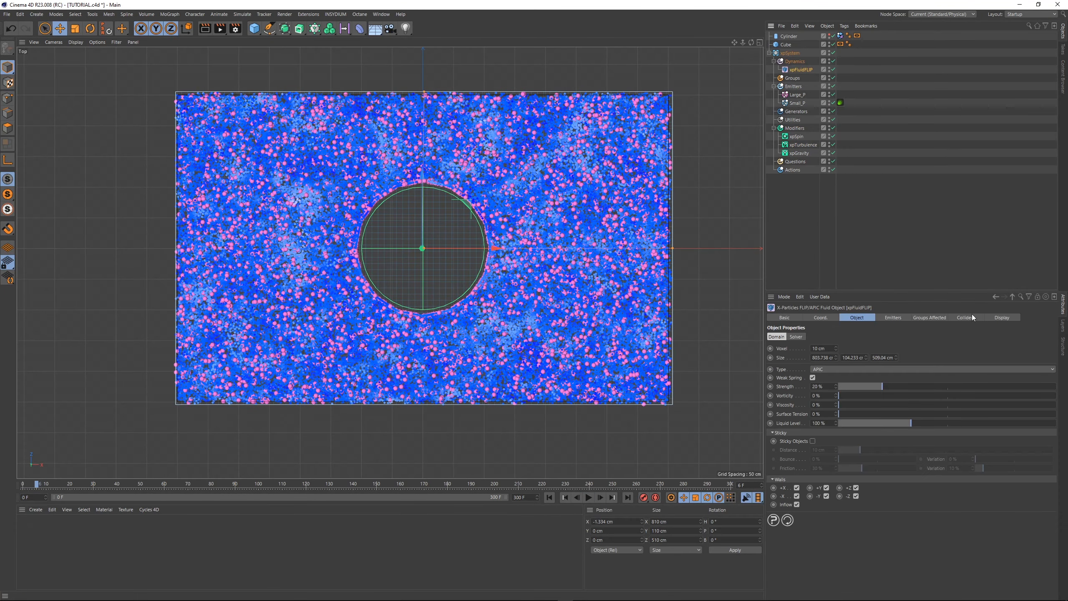
click(829, 369)
click(821, 378)
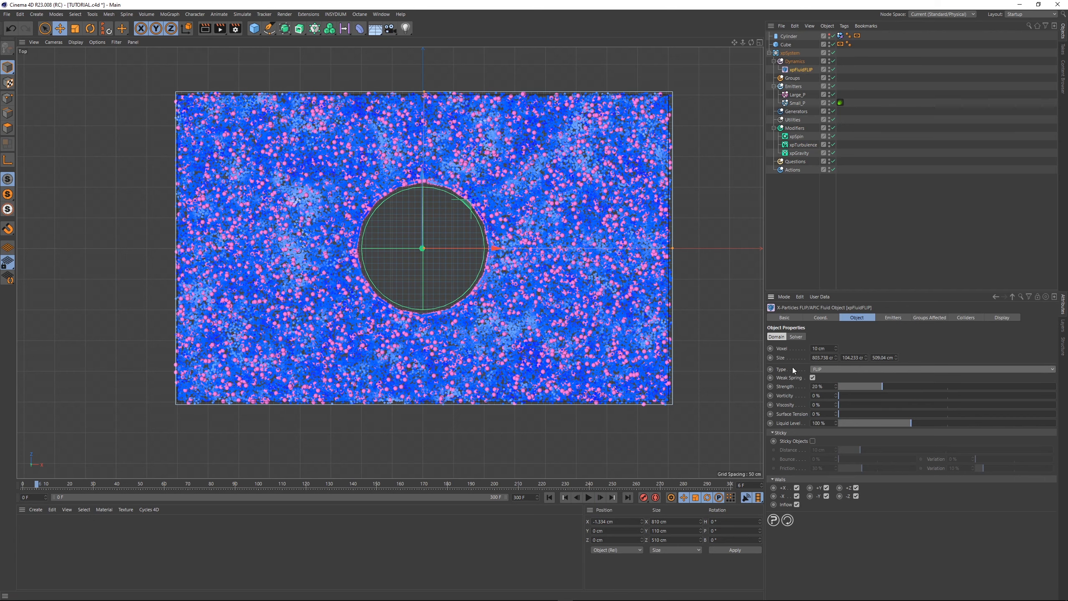
click(549, 497)
click(588, 497)
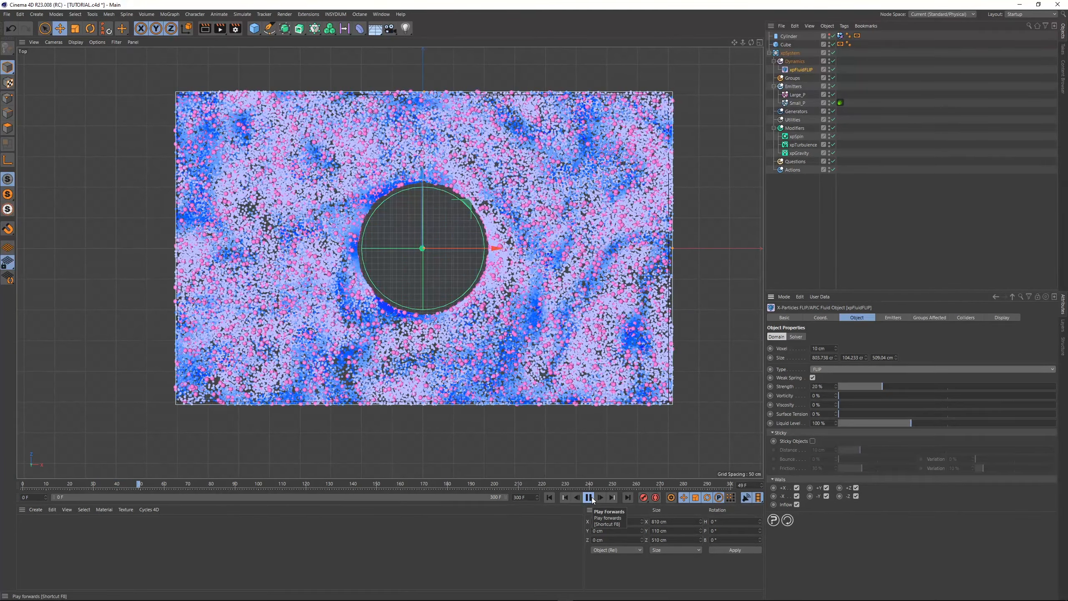
Step: Stop the simulation playback and start an Octane Live Viewer render using the PT kernel
click(589, 497)
click(800, 197)
click(360, 14)
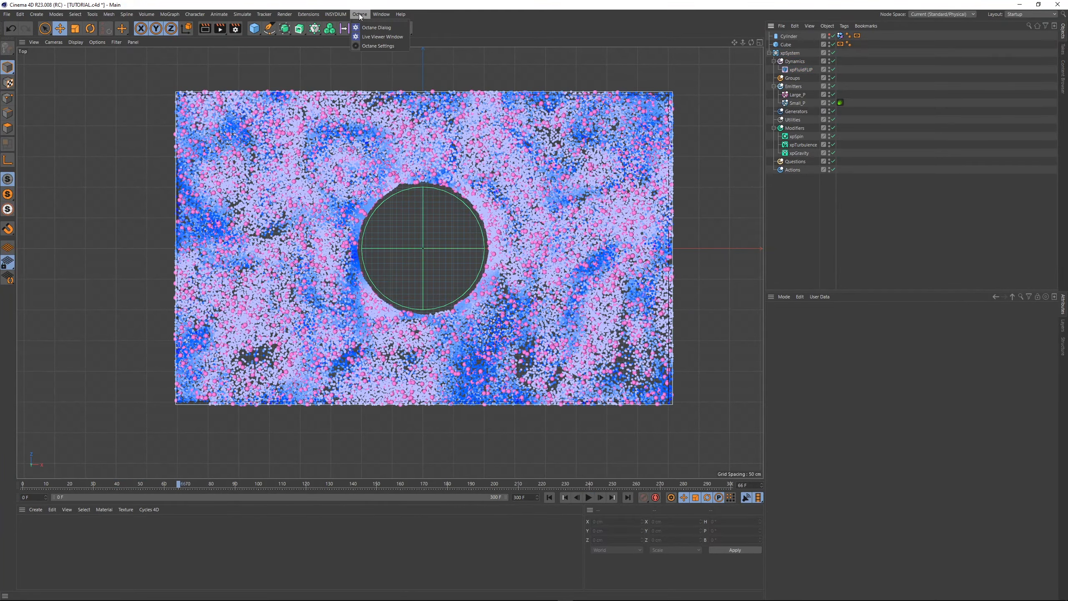
click(370, 37)
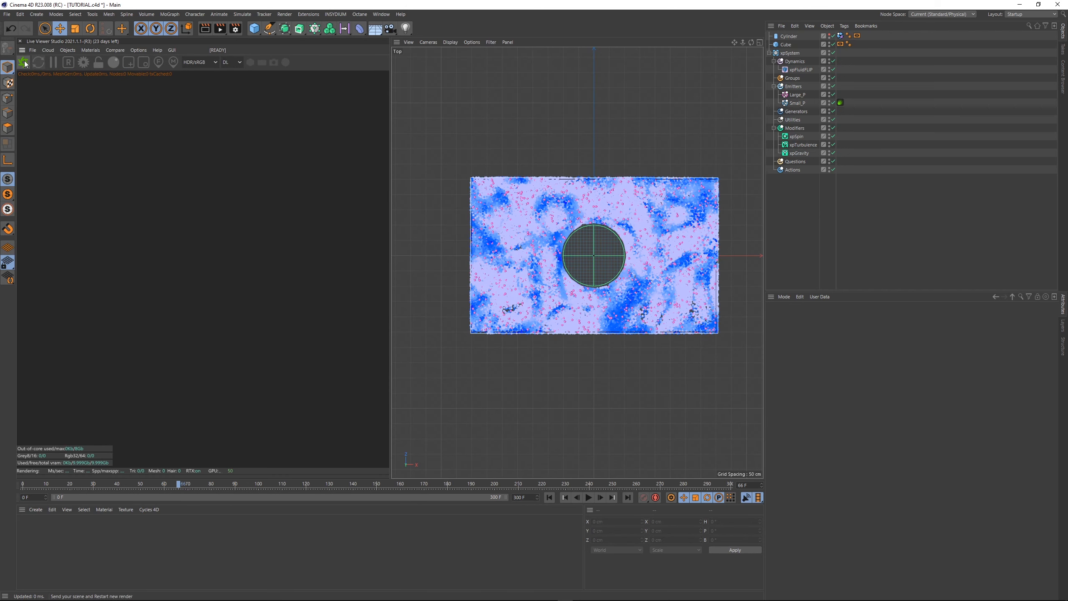
click(24, 60)
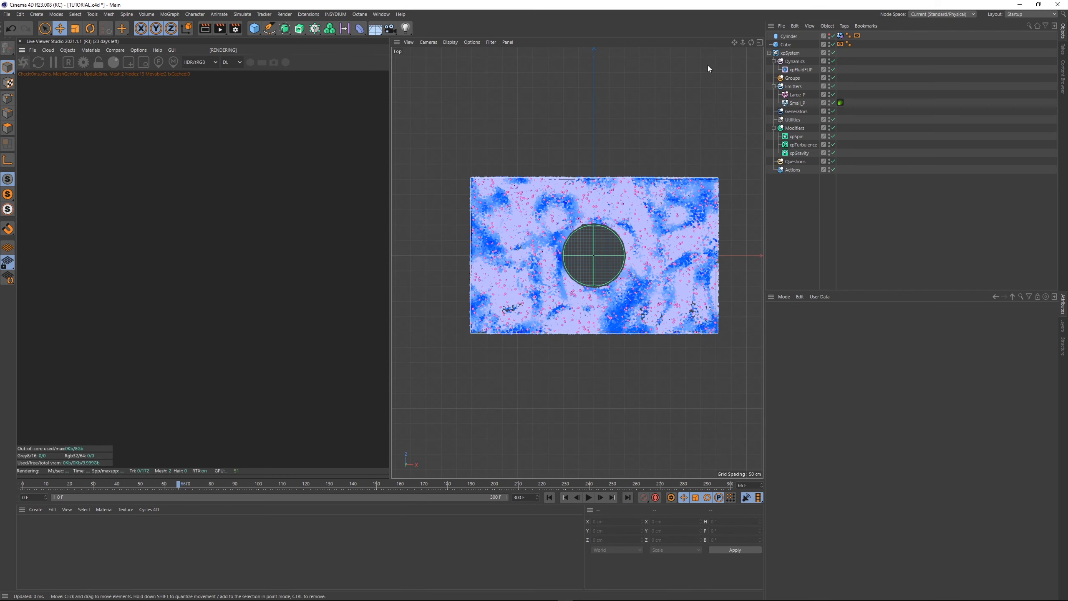
click(800, 69)
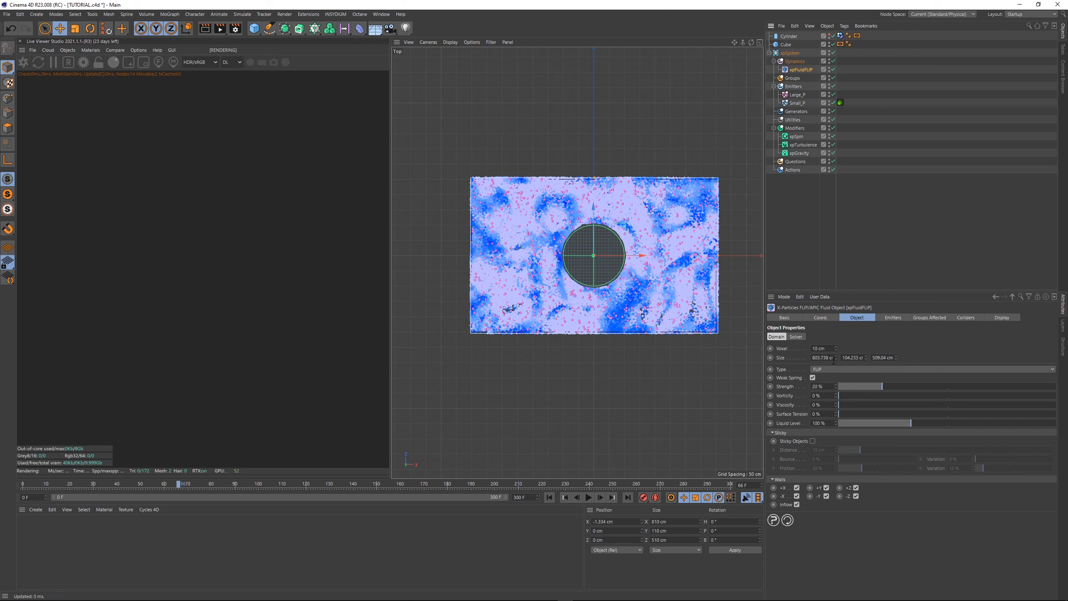
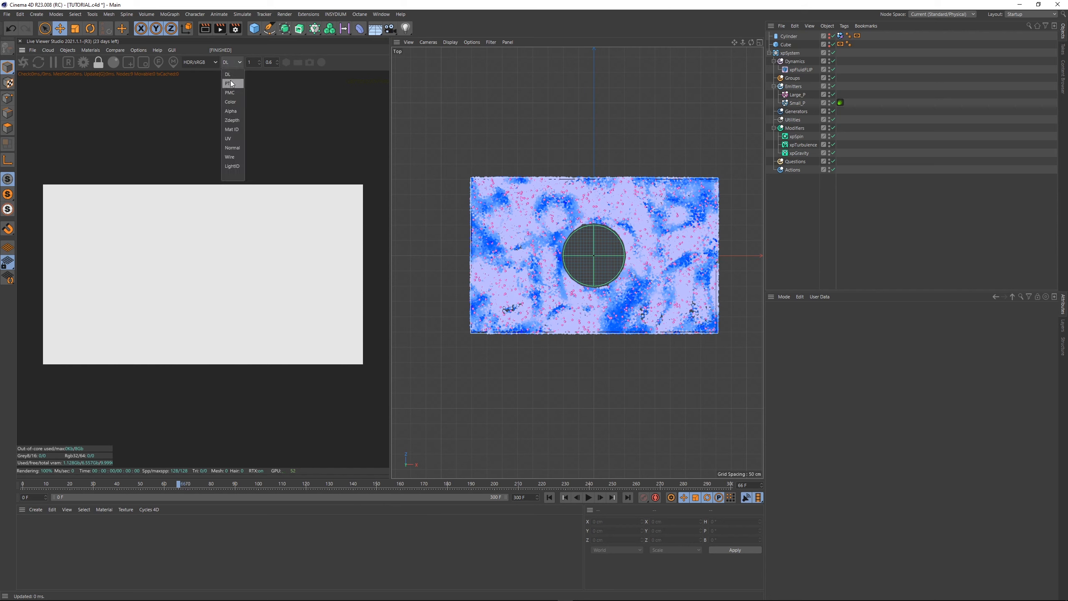
click(231, 83)
Step: Add an Octane texture environment to the scene and set its colour to black
click(67, 50)
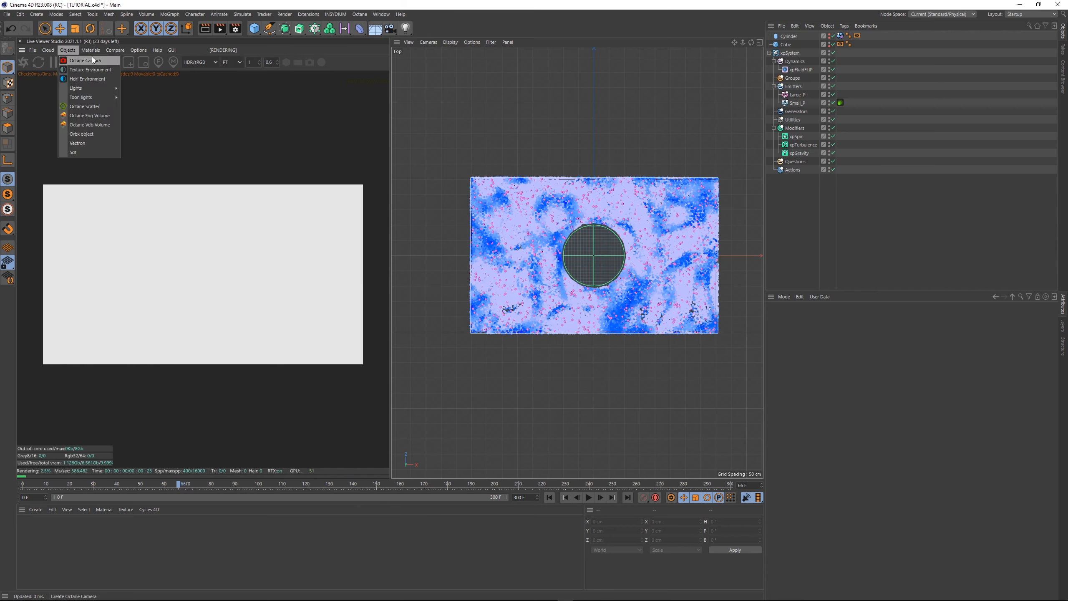
click(90, 69)
click(815, 367)
drag(829, 376, 813, 380)
click(926, 208)
Step: Add an Octane area light and give it a Target tag aimed at xpSystem
click(71, 50)
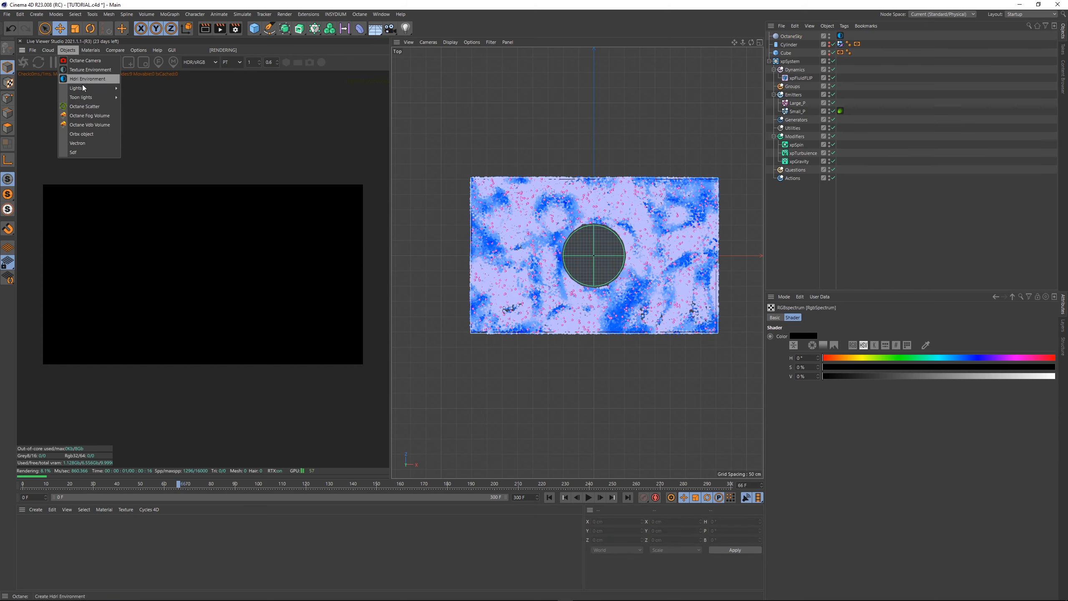
mouse_move(82, 87)
click(162, 110)
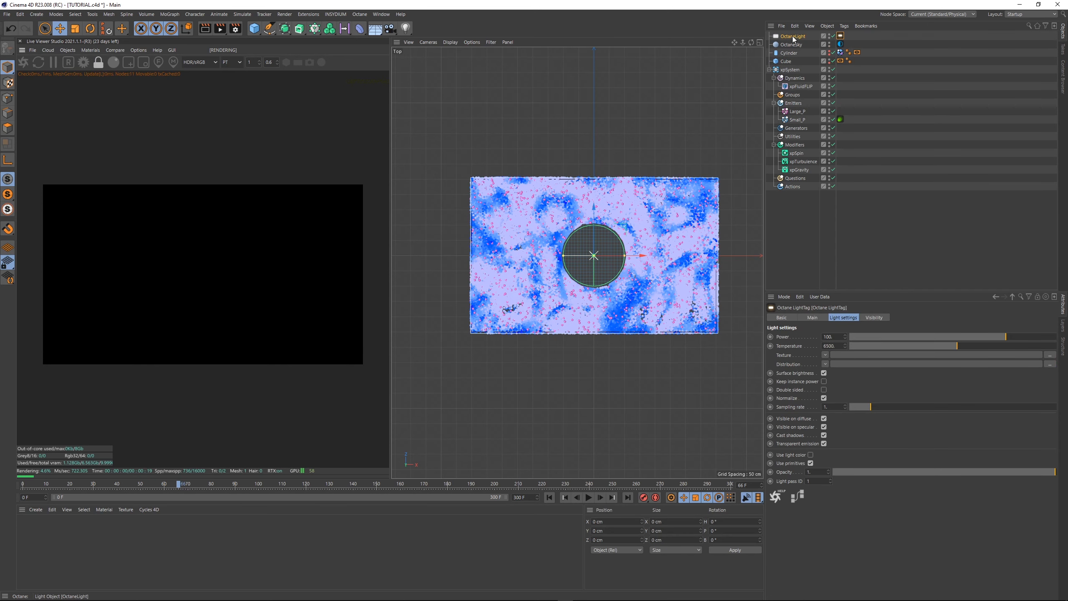
right_click(793, 38)
mouse_move(809, 41)
click(915, 69)
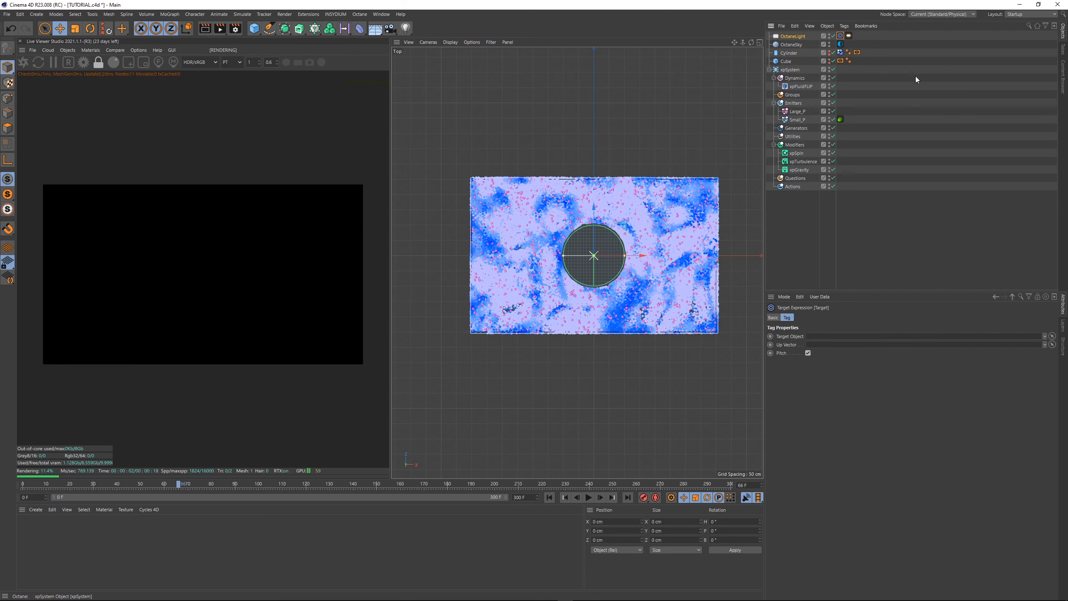
click(784, 71)
click(1005, 110)
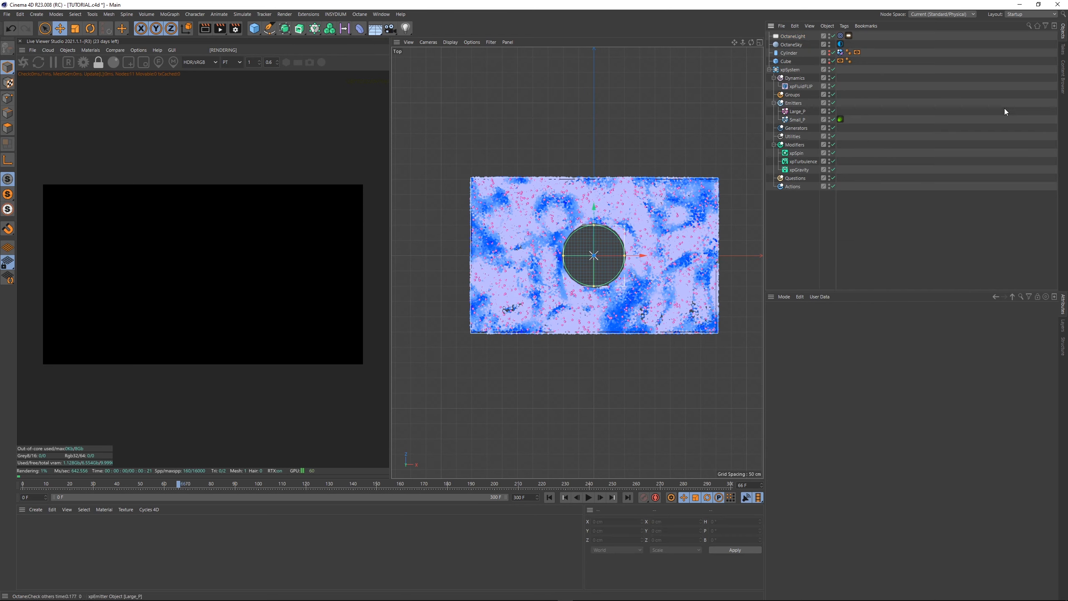
Step: Move the Octane light along the X axis to about 749 cm, beside the fluid domain
drag(743, 41, 743, 41)
click(793, 37)
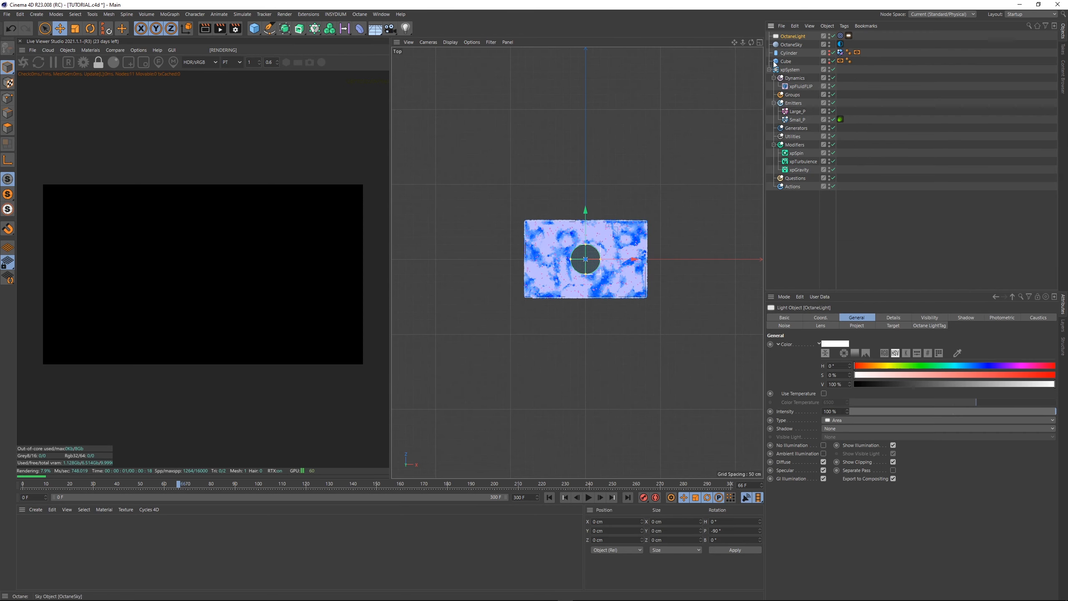
key(e)
drag(618, 260, 699, 230)
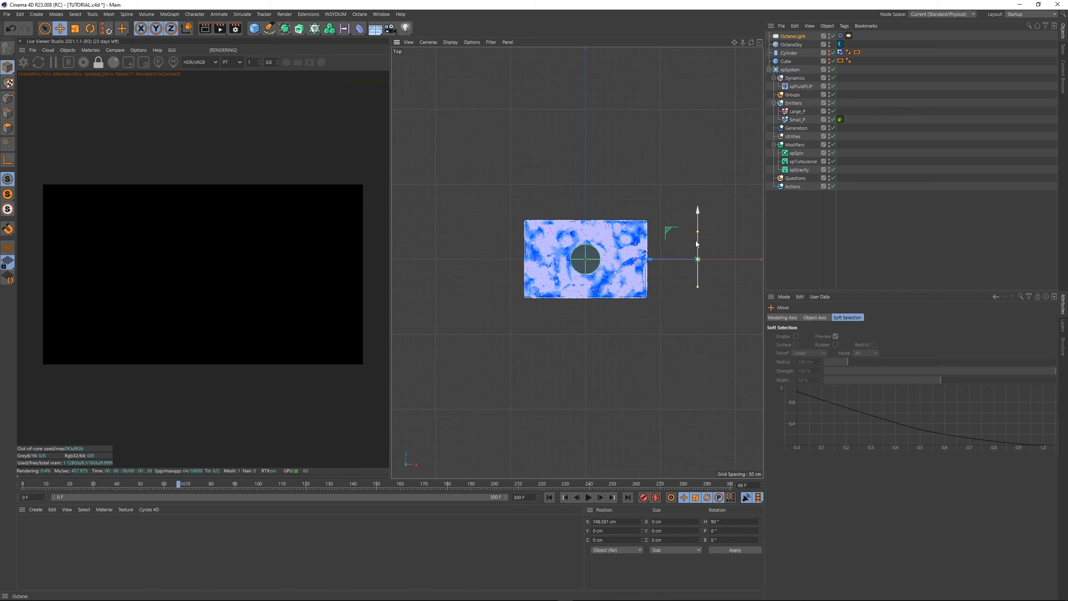
click(893, 219)
Step: Create an Octane camera and make it the active scene camera
key(shift+c)
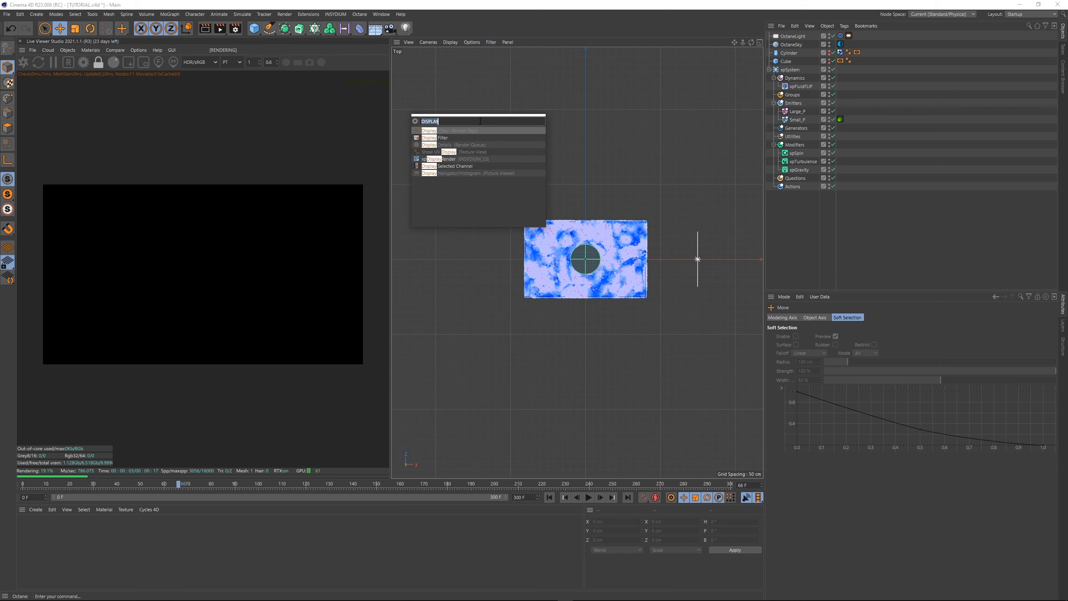
text(octane cam)
key(Return)
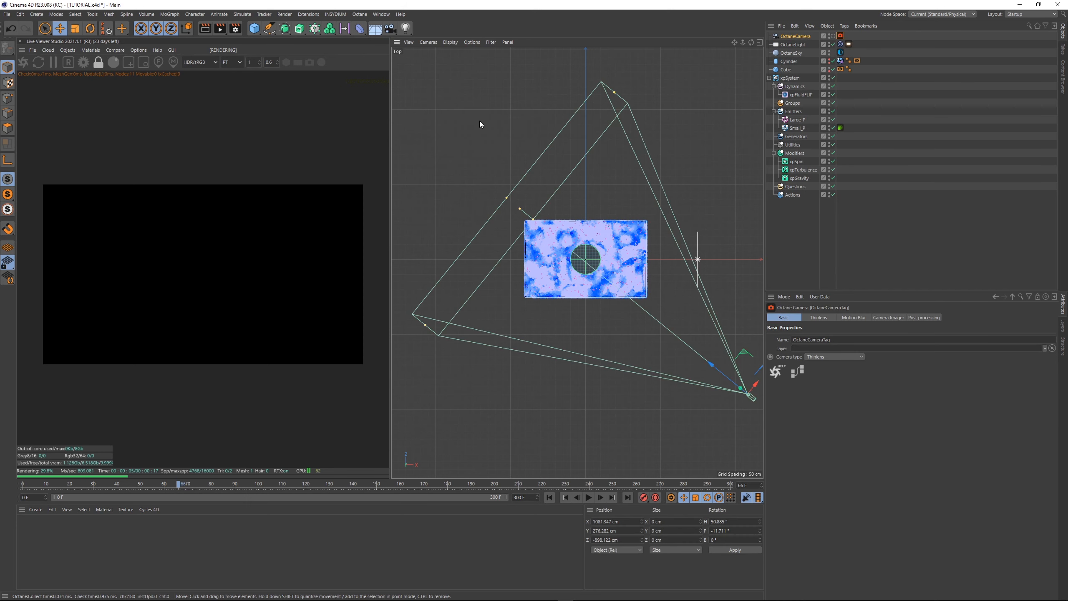
click(833, 36)
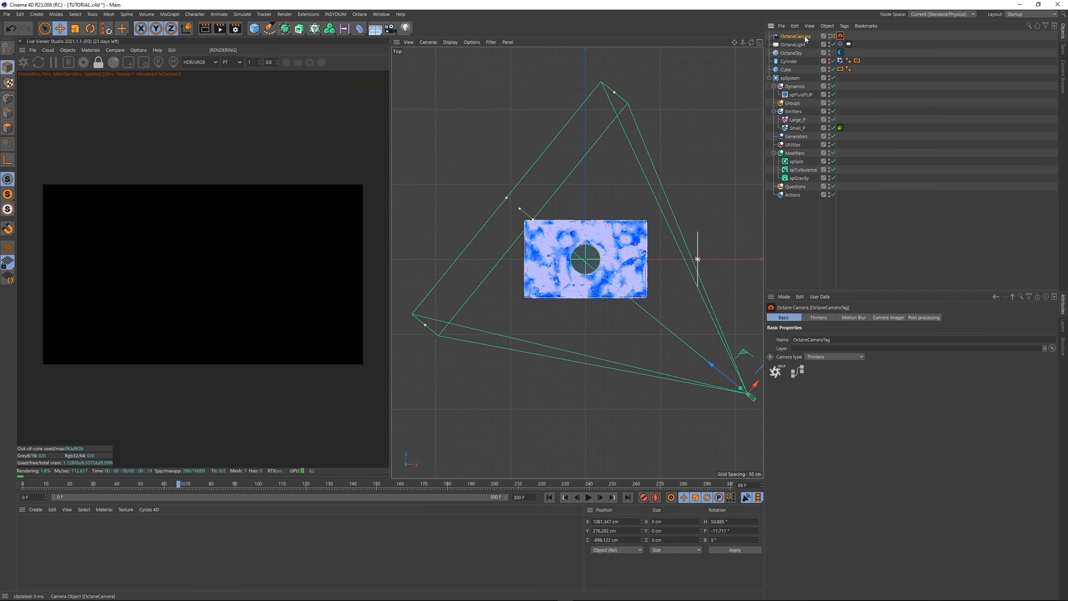
Step: Set the Octane camera's X and Z positions to 0 cm, its heading to 0° and its pitch to -90°
click(801, 37)
click(826, 317)
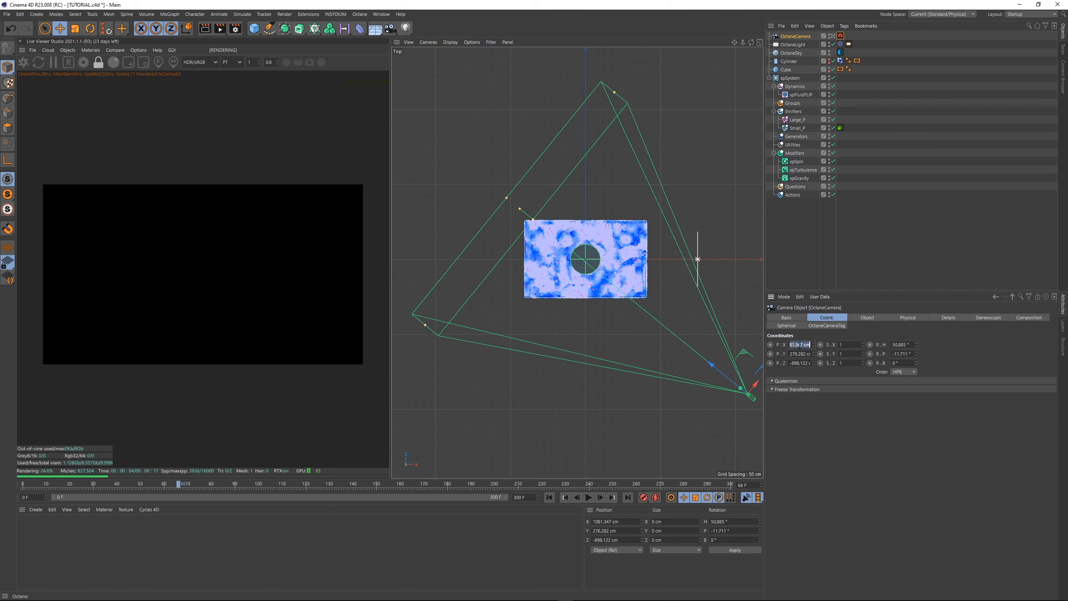
click(799, 345)
text(0)
key(Tab)
key(Tab)
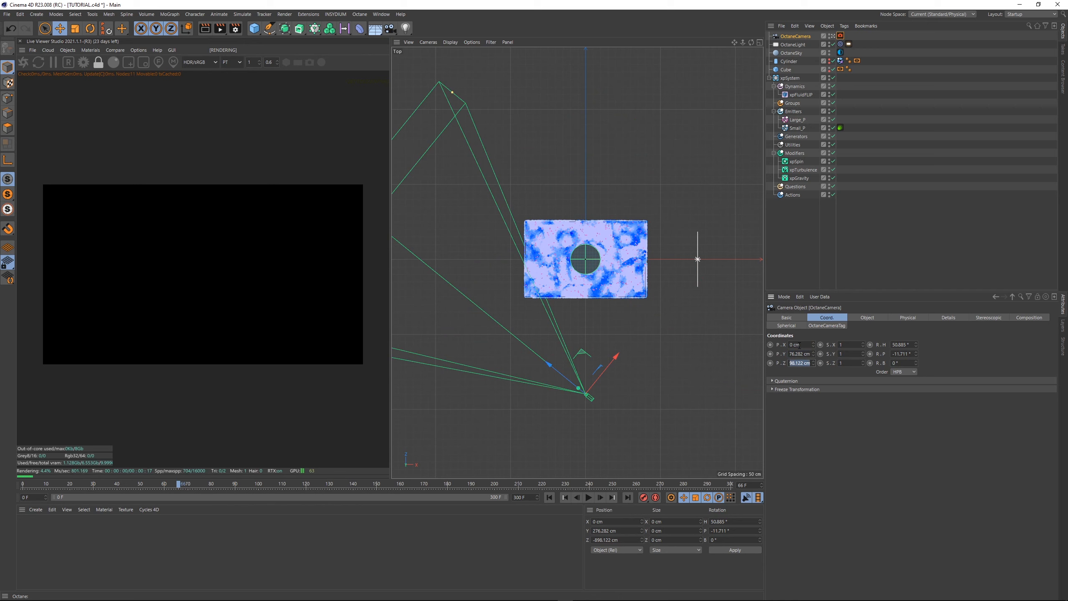
text(0)
key(Tab)
key(Tab)
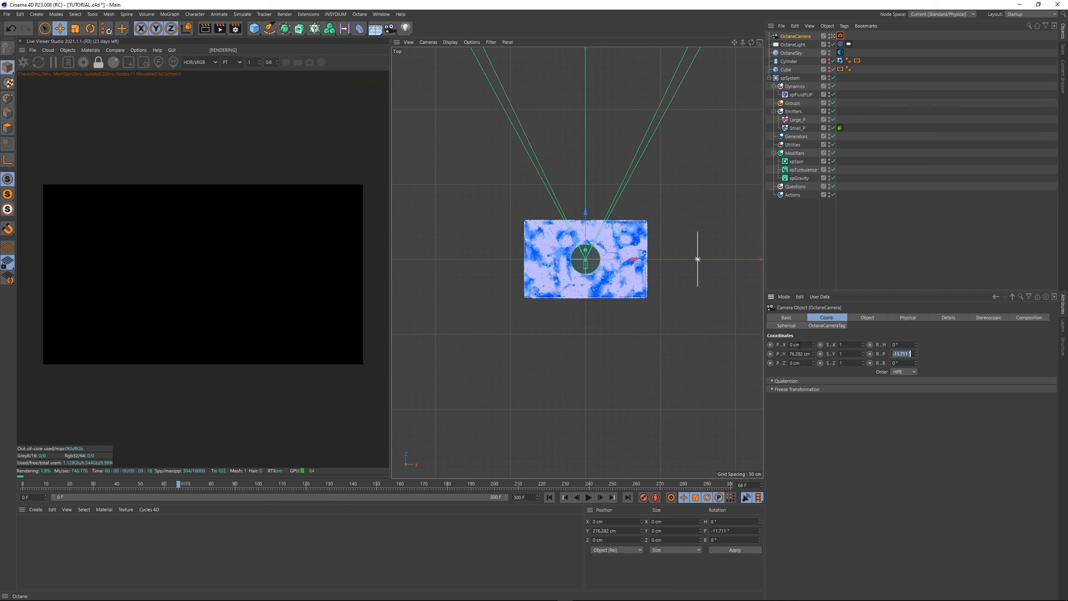
text(-90)
key(Return)
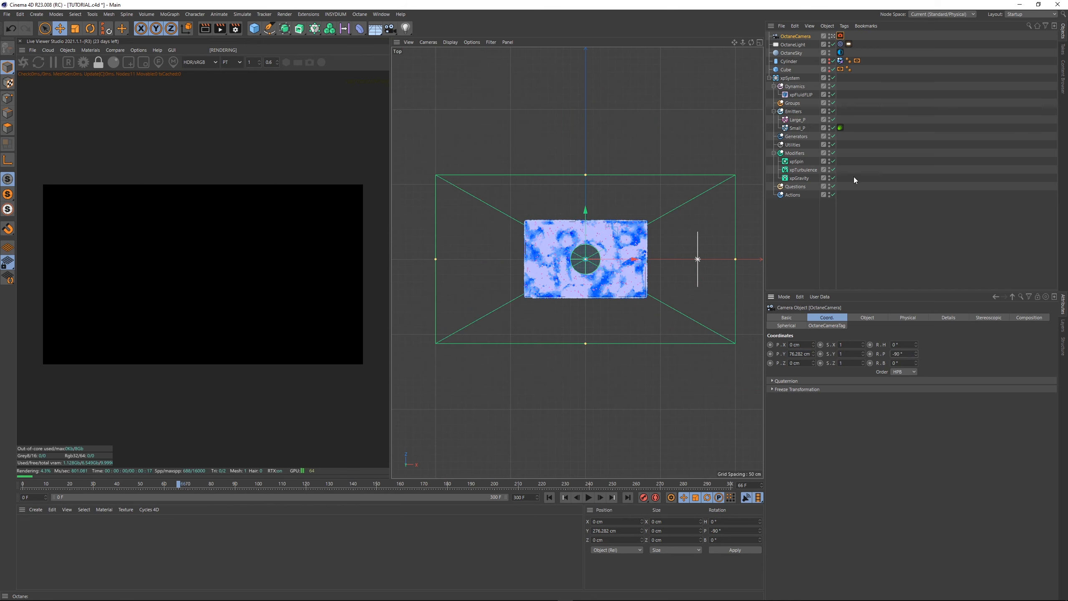
Step: Set the camera's focal length to Tele (135 mm) and pull it back to about 3800 cm high, framing the whole fluid domain
click(869, 316)
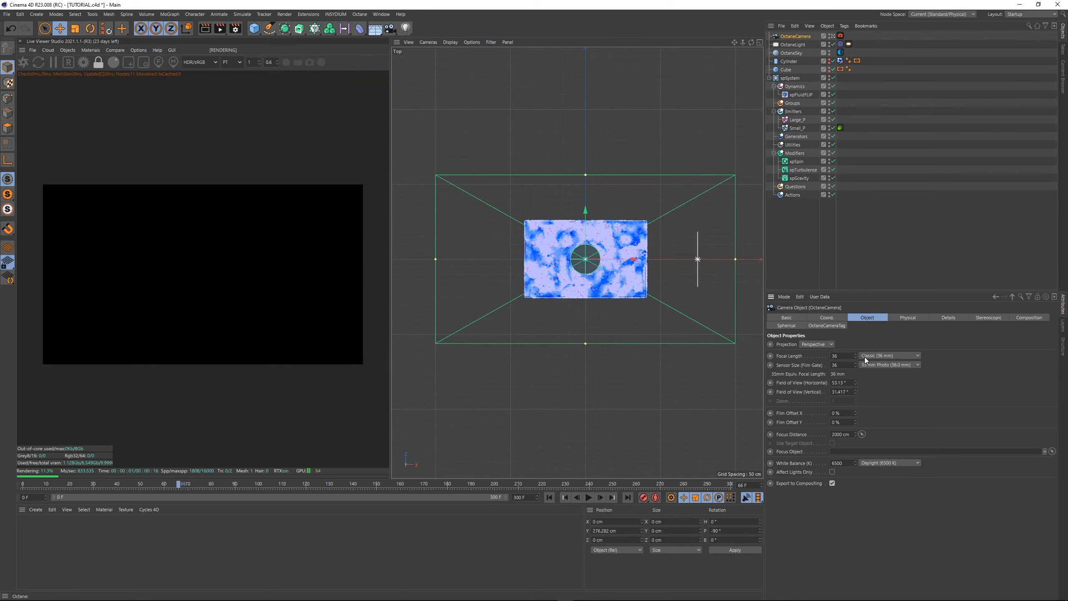
click(865, 357)
click(884, 416)
key(F1)
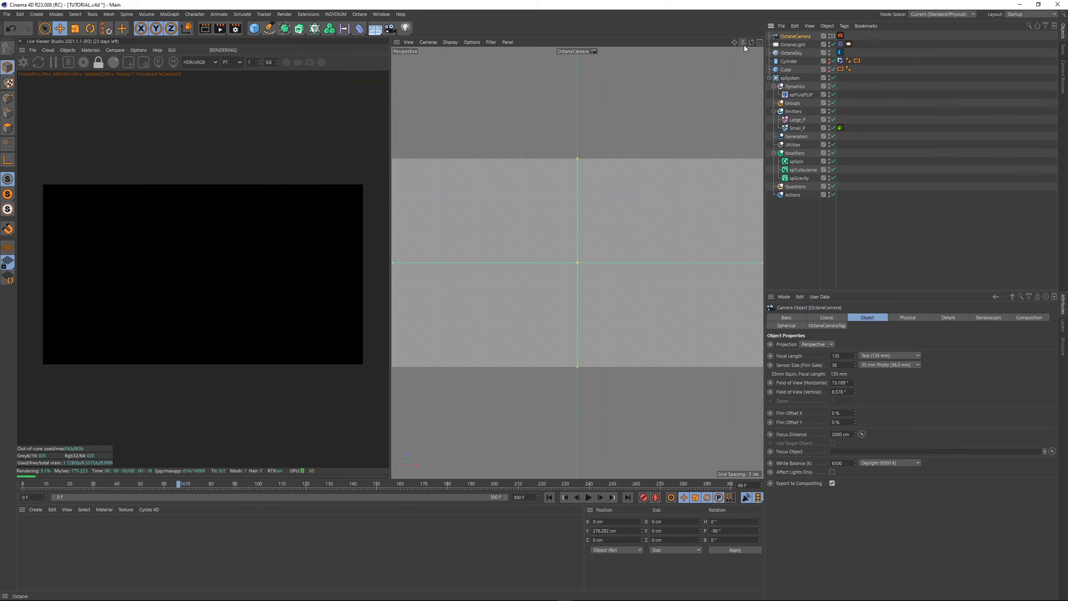
scroll(744, 50, down, 10)
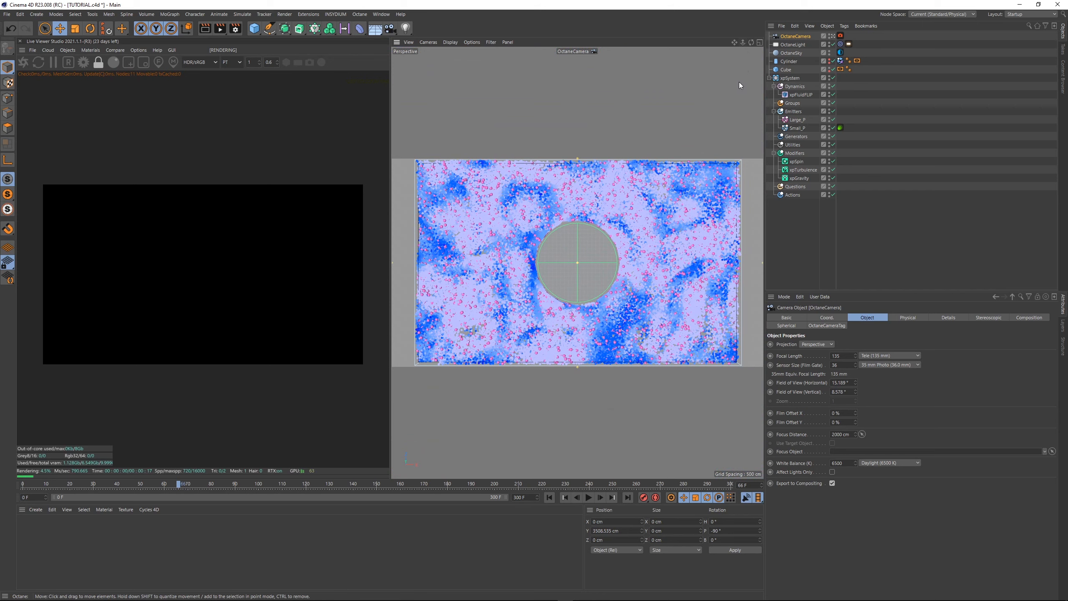
scroll(740, 85, down, 2)
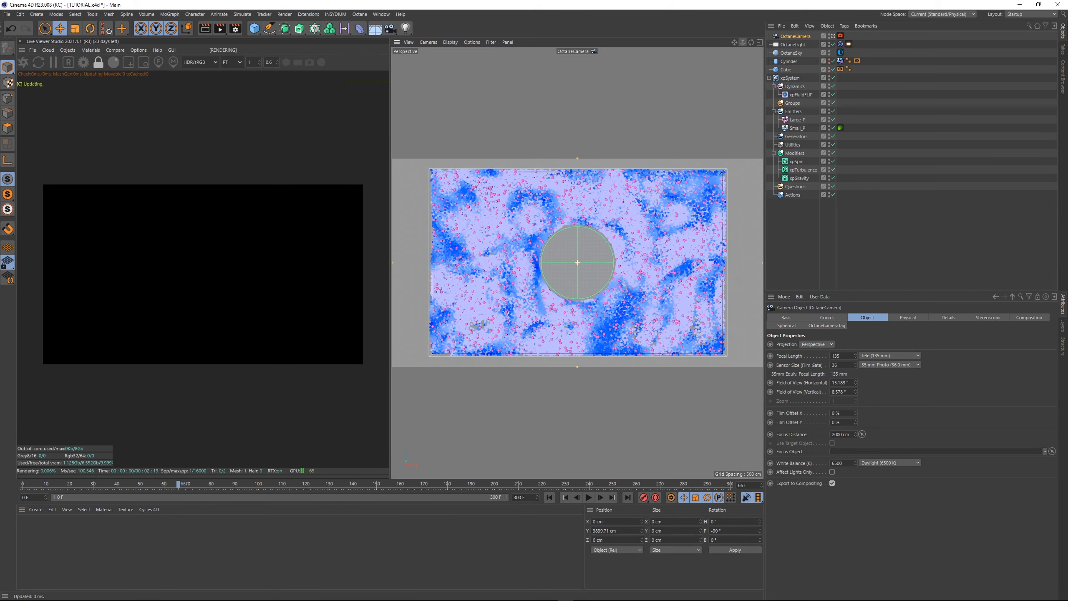
click(912, 255)
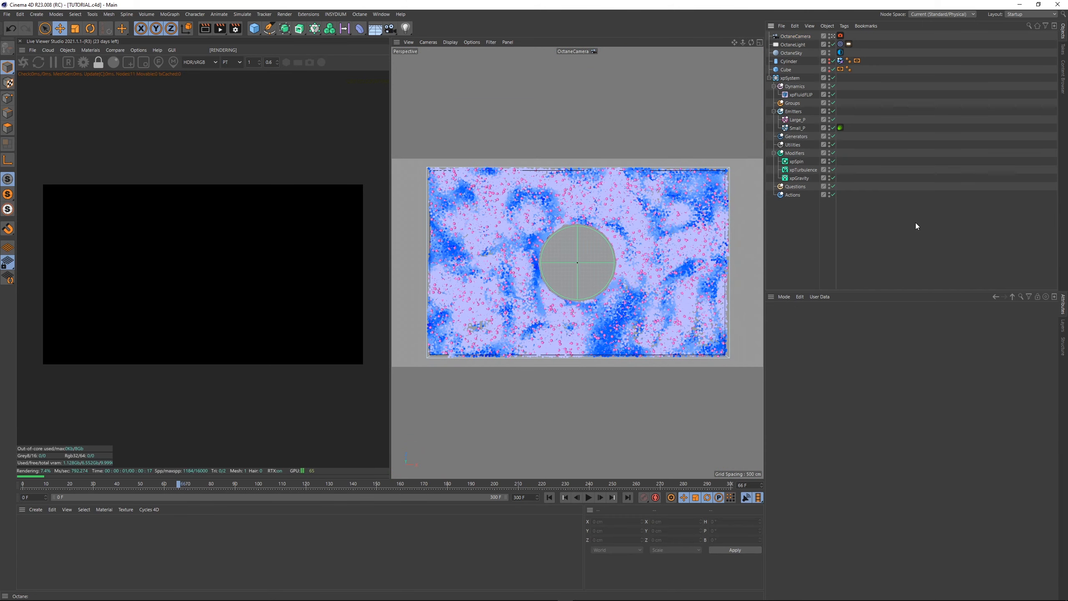
Step: Set particle rendering to Geometry in the Octane object tag of Small_P and enlarge the resulting render preview
click(841, 128)
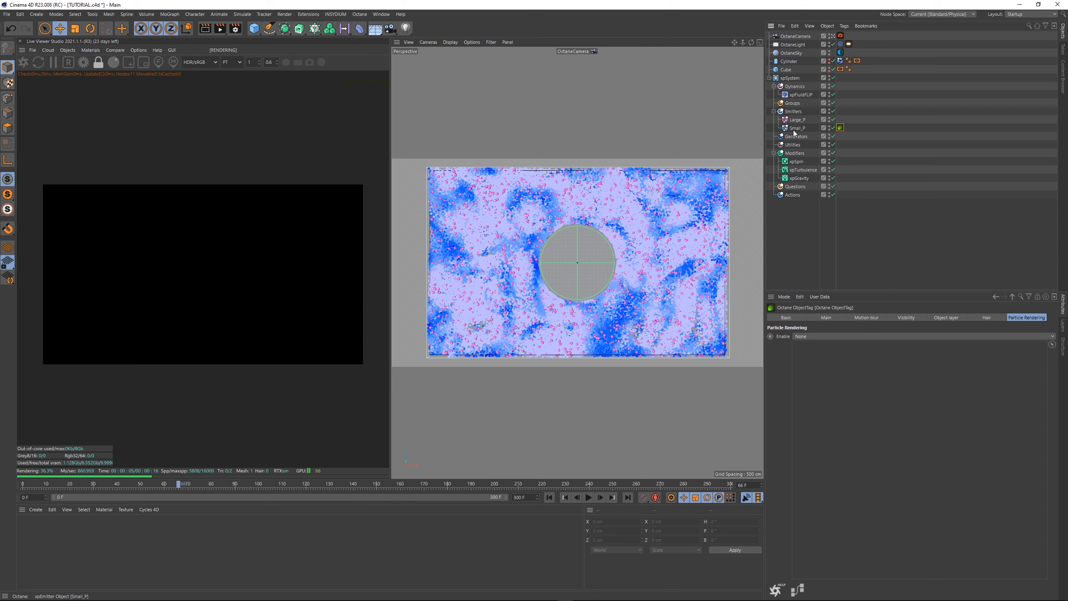
click(796, 338)
click(804, 355)
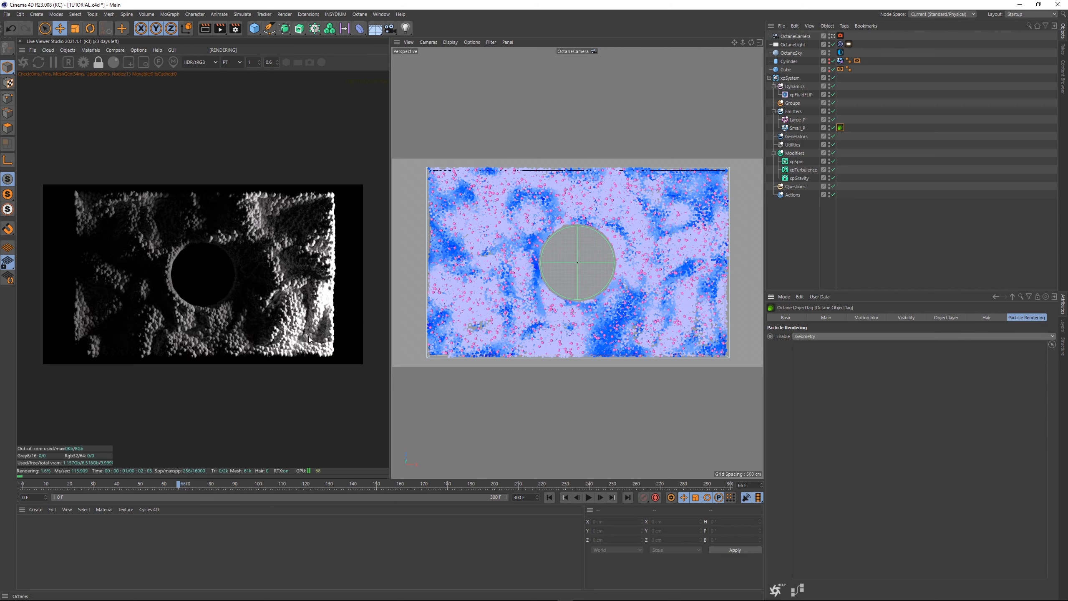
scroll(192, 303, up, 2)
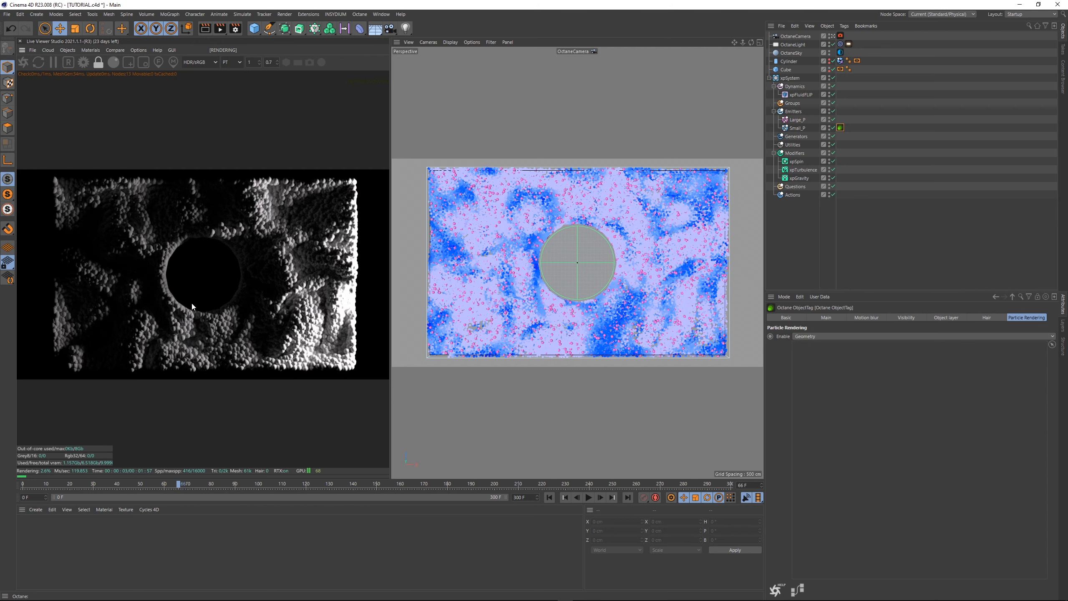
click(851, 131)
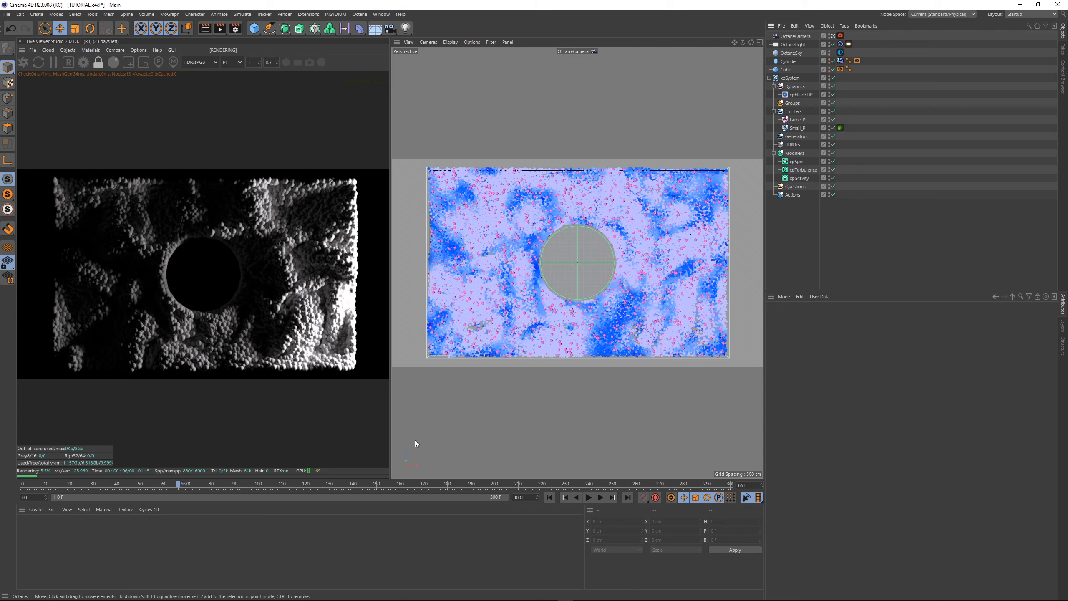
Step: Replay the simulation from the start and stop it at frame 20 to update the Octane render
click(565, 497)
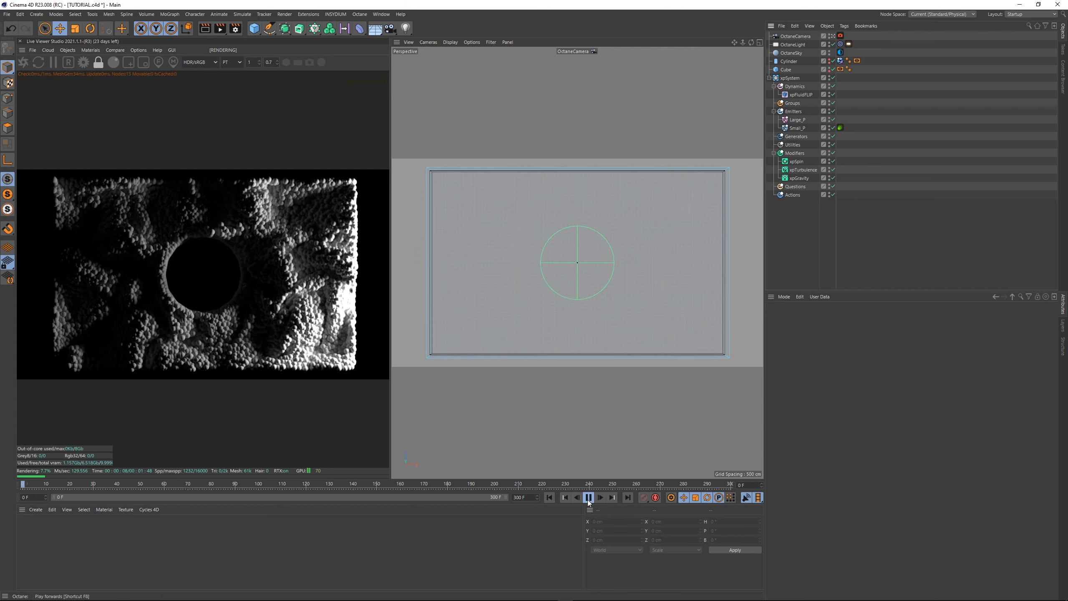
click(588, 497)
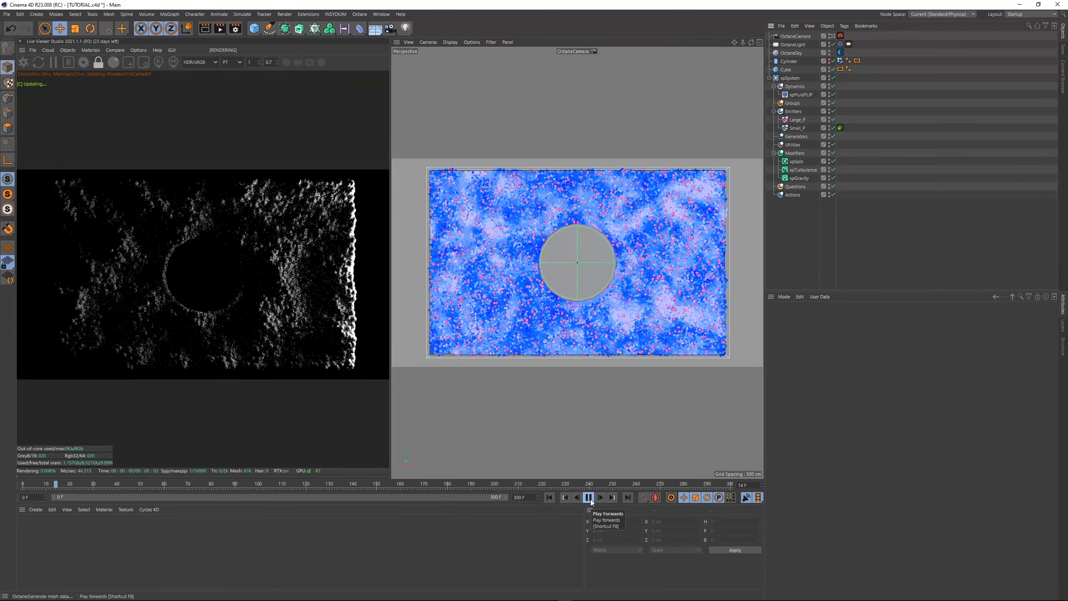
click(589, 499)
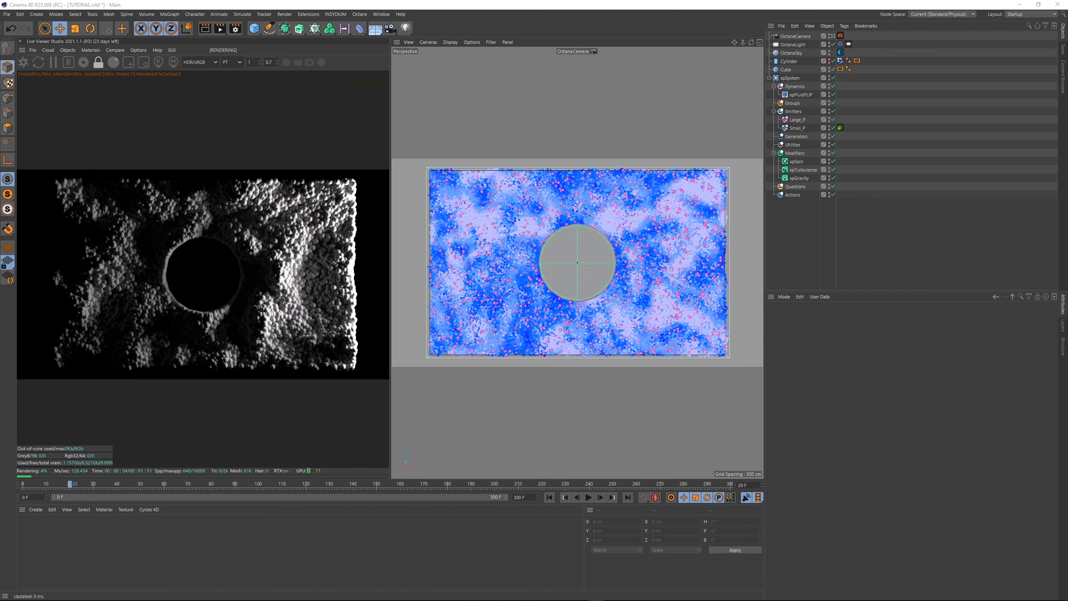
Step: Switch to Quixel Bridge and look through the purchased assets for a rock to use as particle geometry
drag(0, 91, 710, 54)
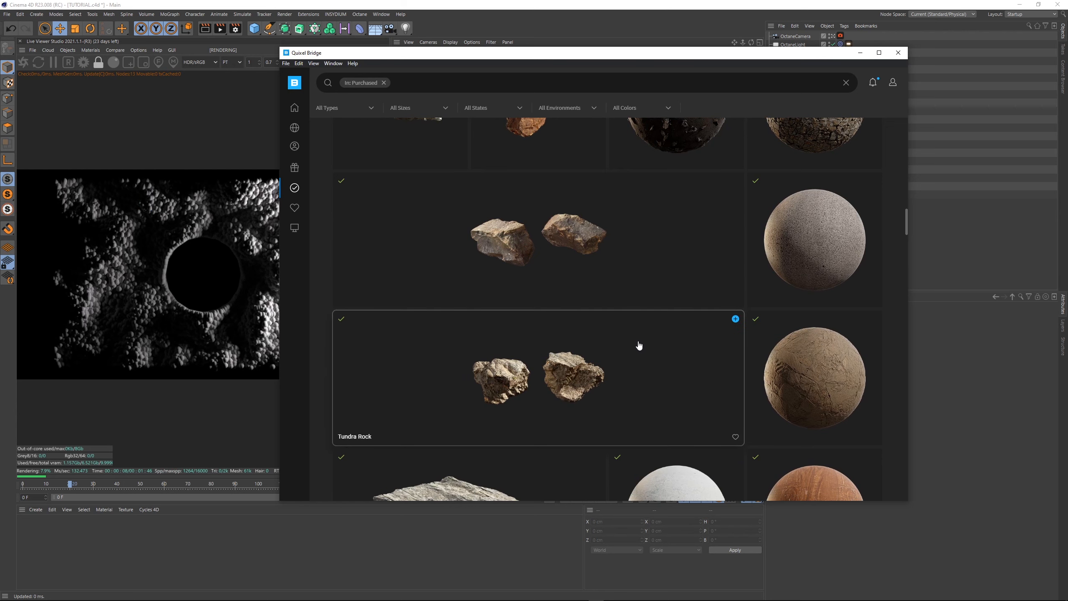
scroll(639, 346, up, 6)
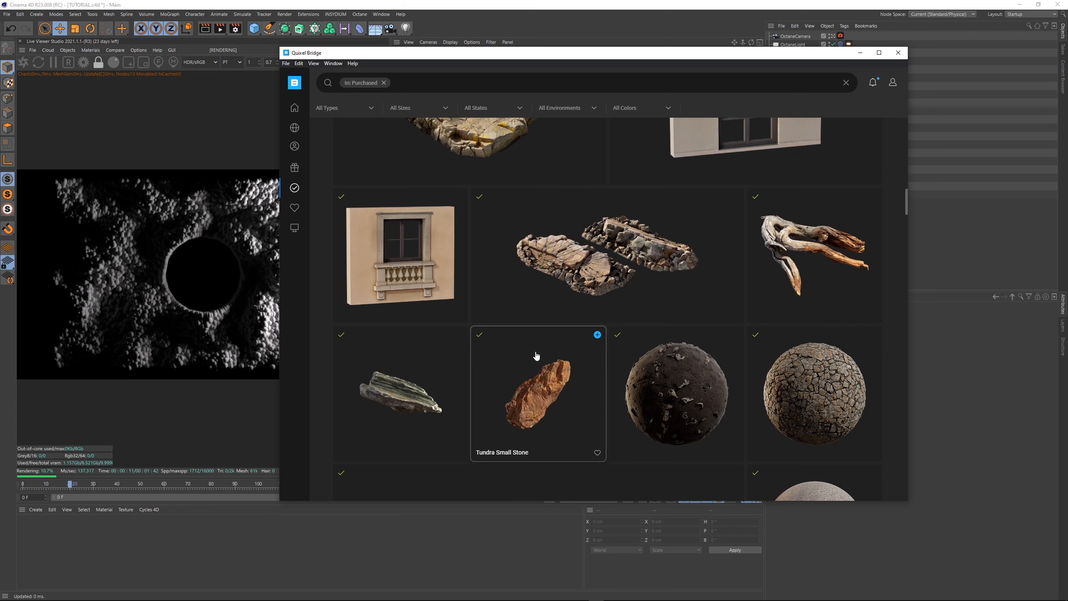
scroll(536, 355, up, 5)
scroll(615, 369, up, 5)
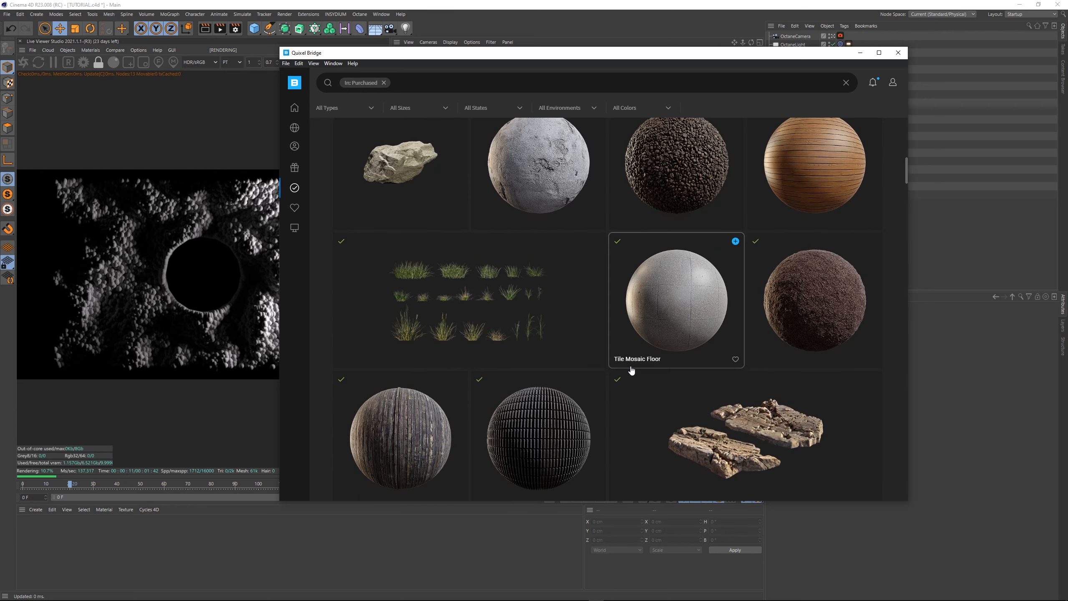
scroll(631, 370, down, 10)
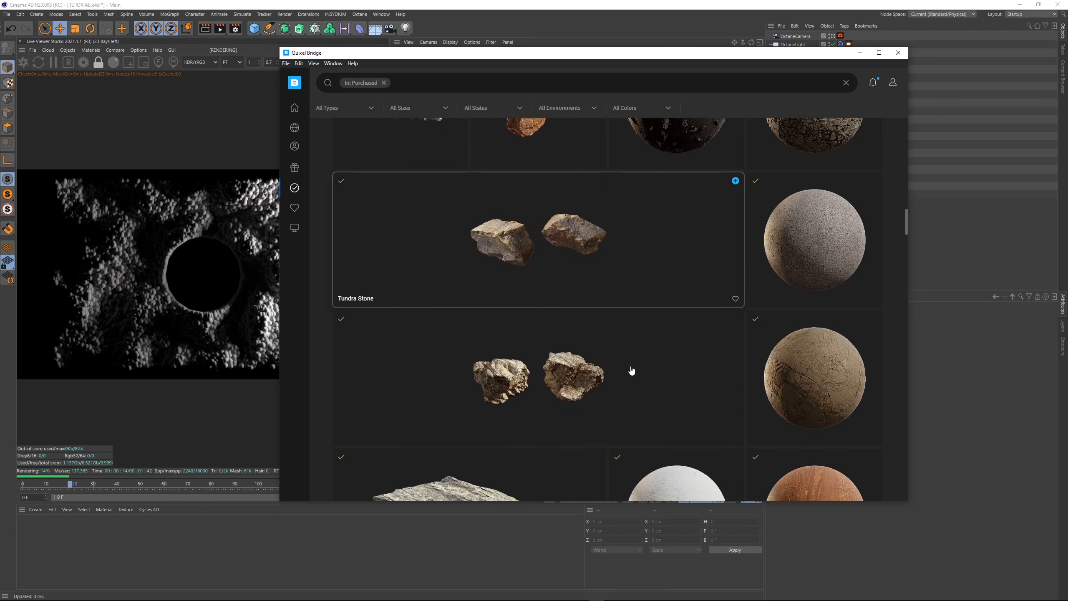
scroll(552, 319, down, 8)
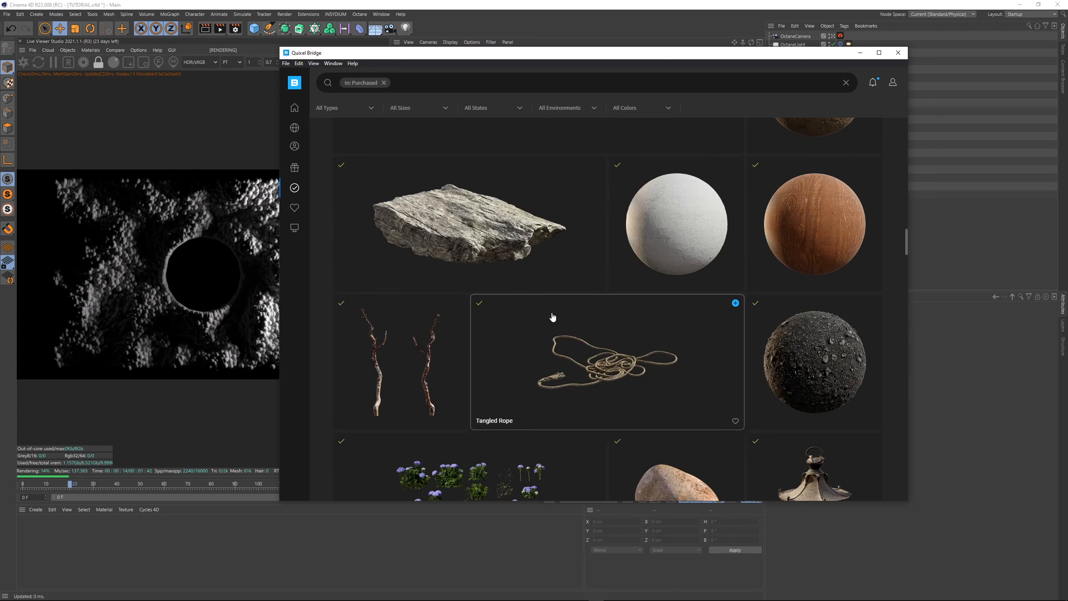
scroll(668, 363, up, 6)
scroll(669, 363, up, 10)
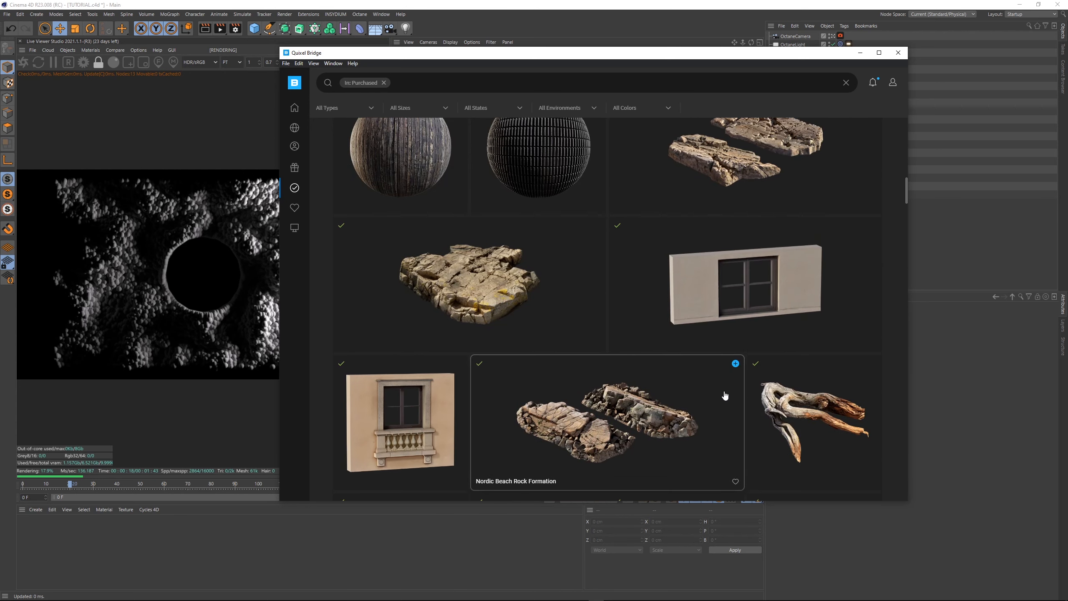
scroll(596, 379, down, 3)
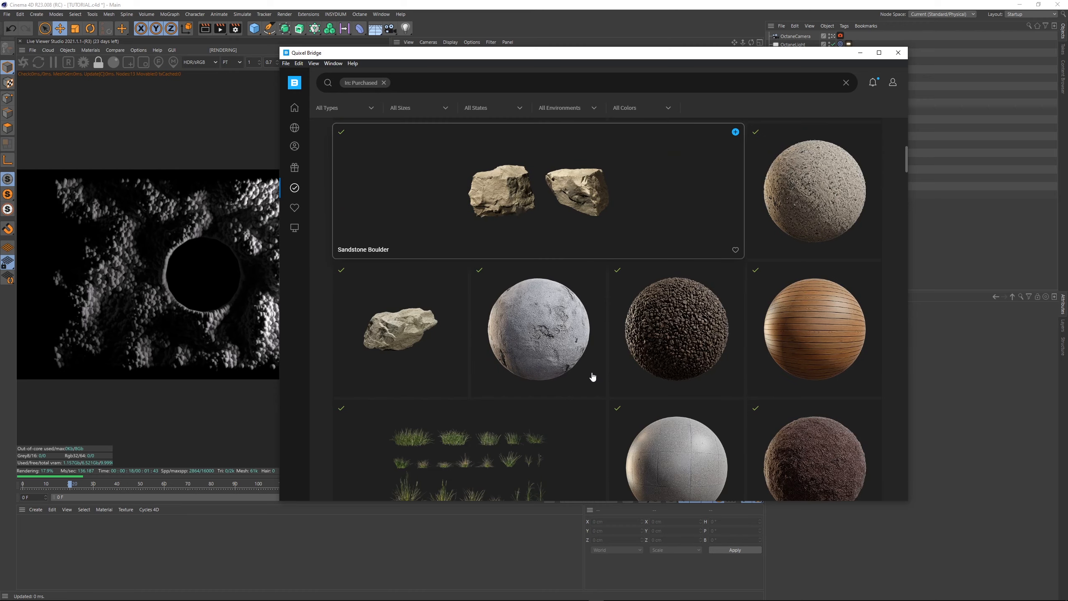
scroll(548, 286, up, 1)
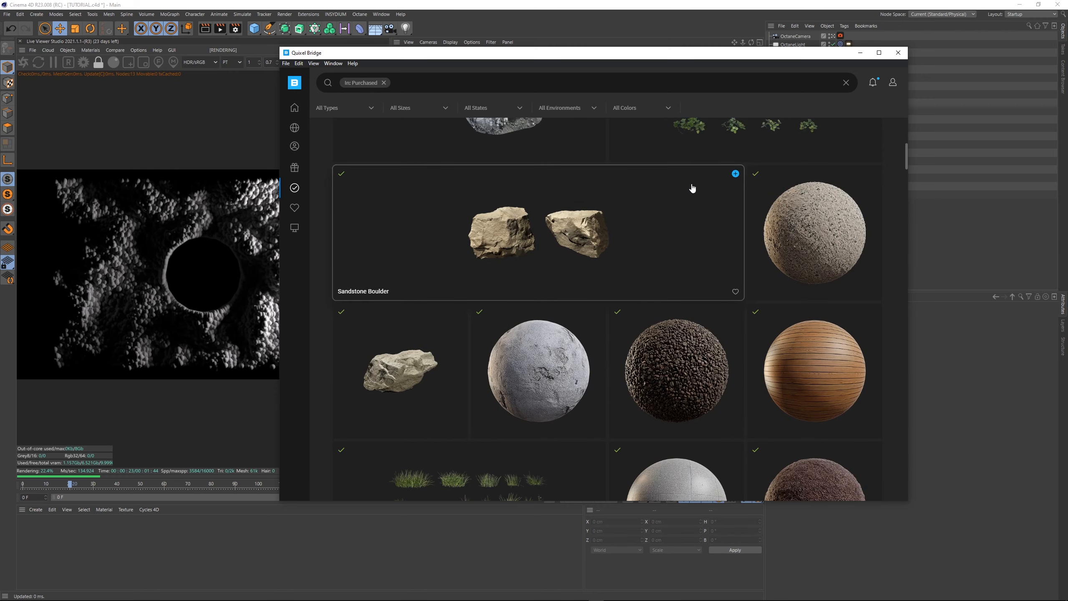
Step: Return to Cinema 4D and check the active renderer in the render settings
click(235, 28)
click(288, 77)
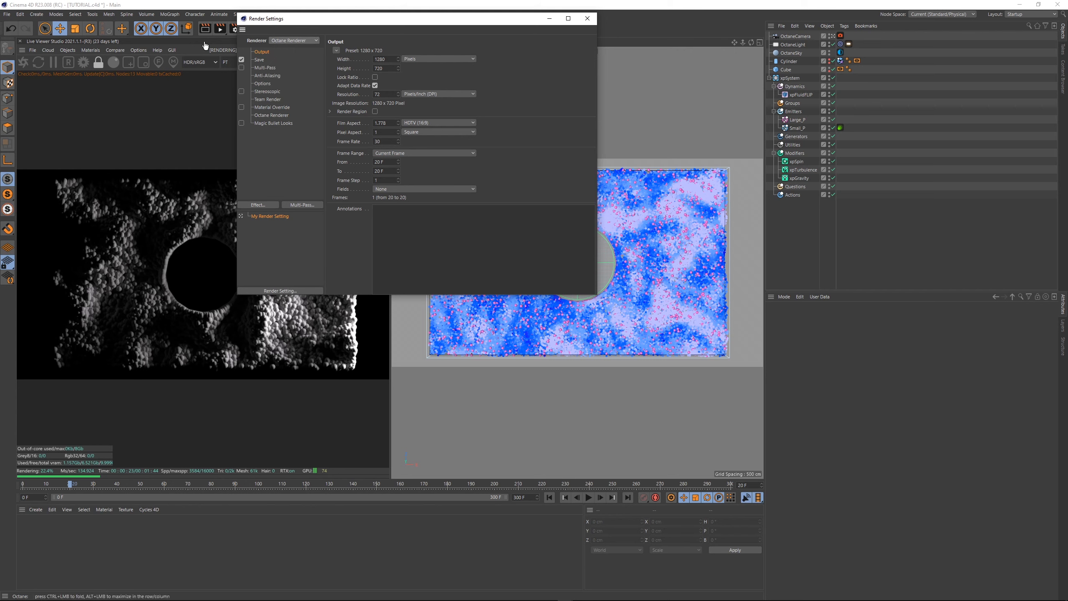
click(584, 20)
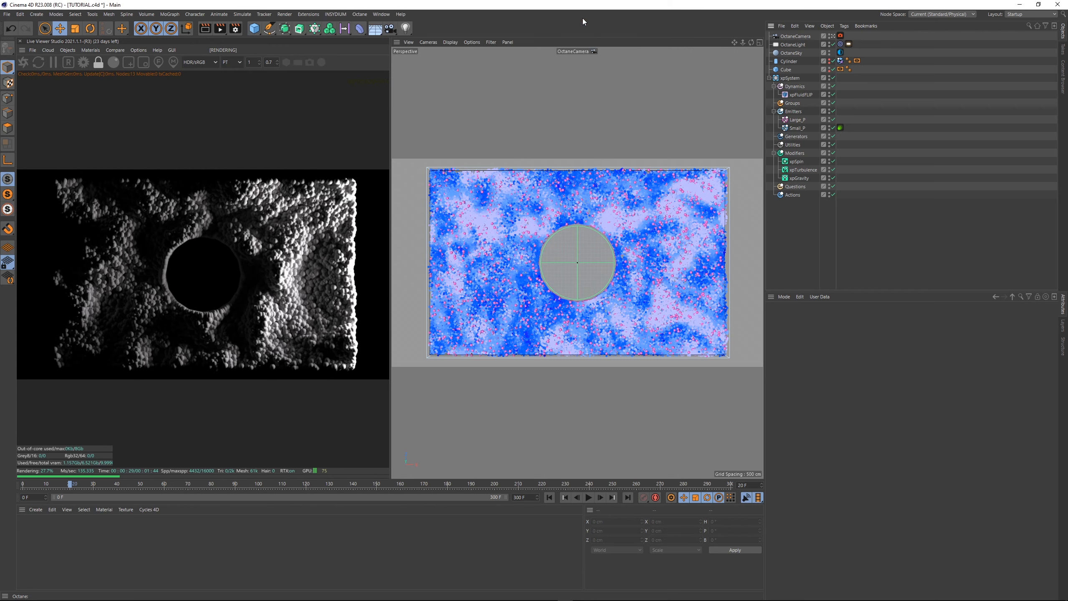
Step: Export the Sandstone Boulder asset from Quixel Bridge to Cinema 4D and return to the scene
click(596, 595)
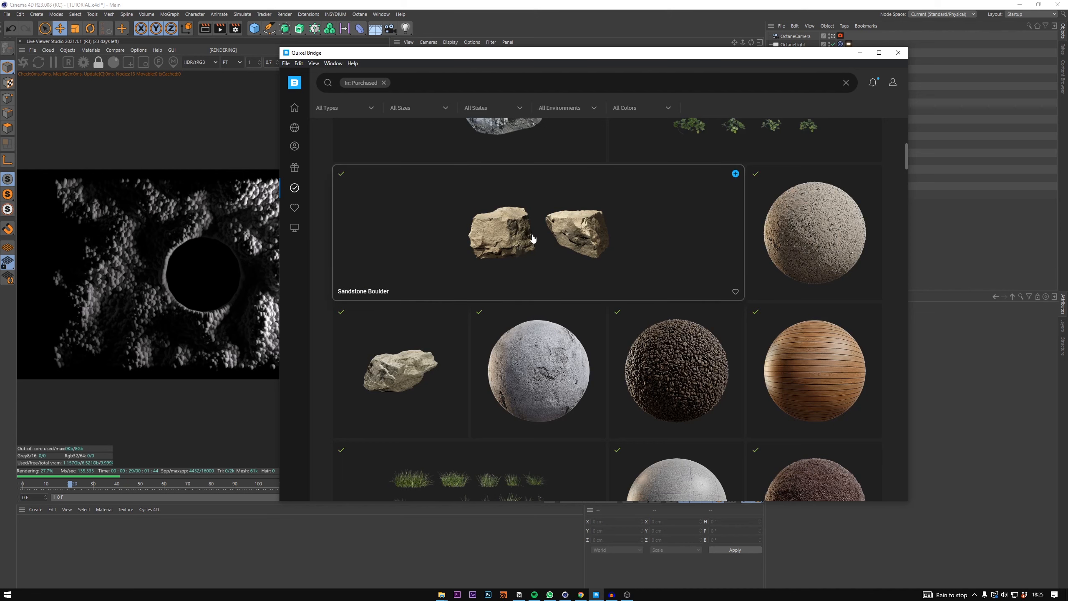
scroll(589, 295, up, 10)
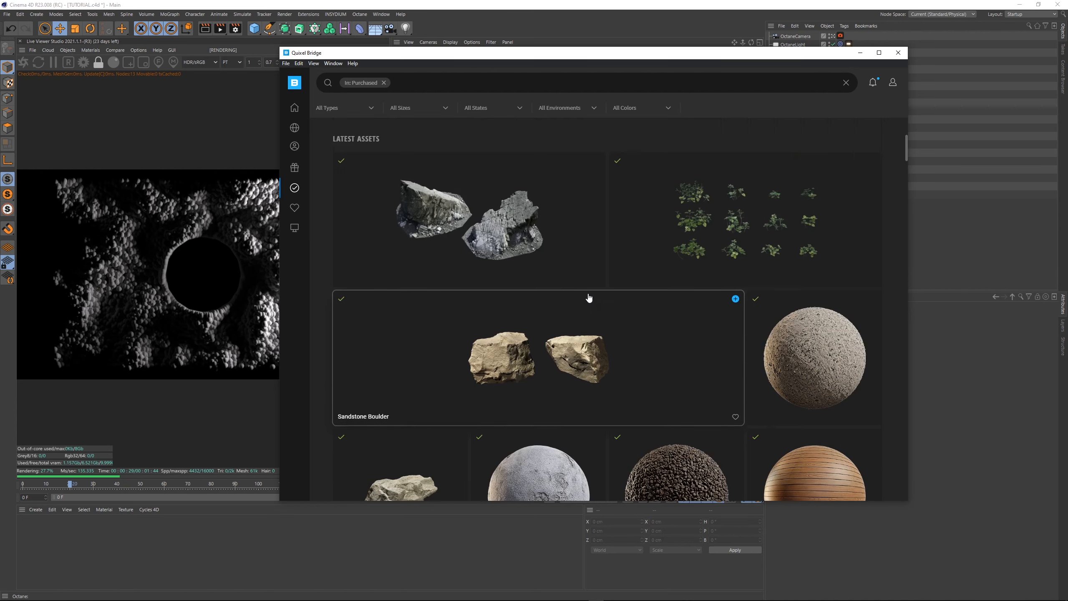
scroll(595, 299, down, 6)
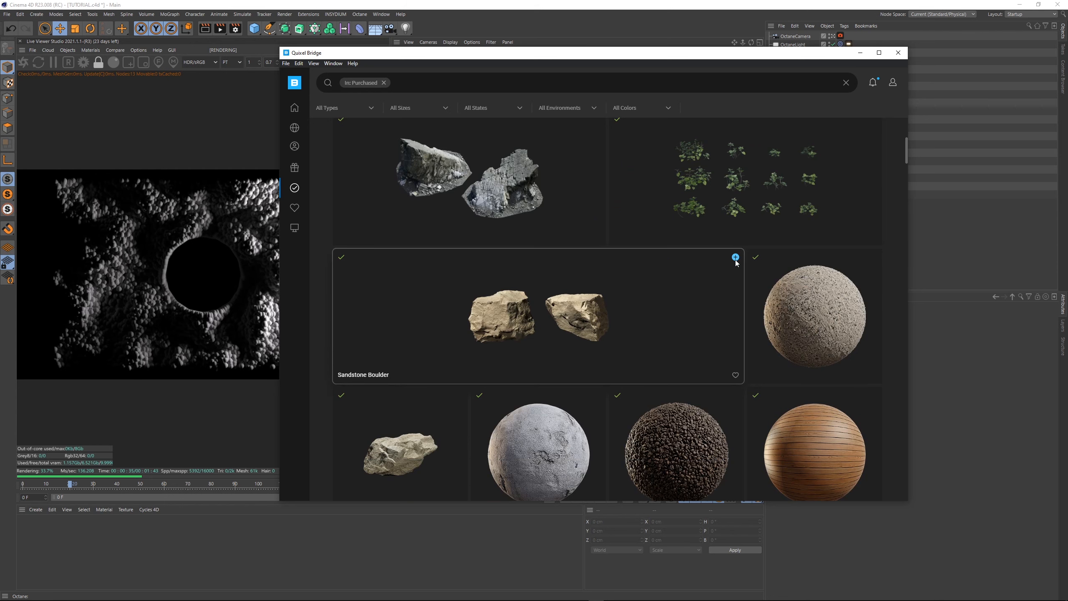
scroll(573, 286, down, 2)
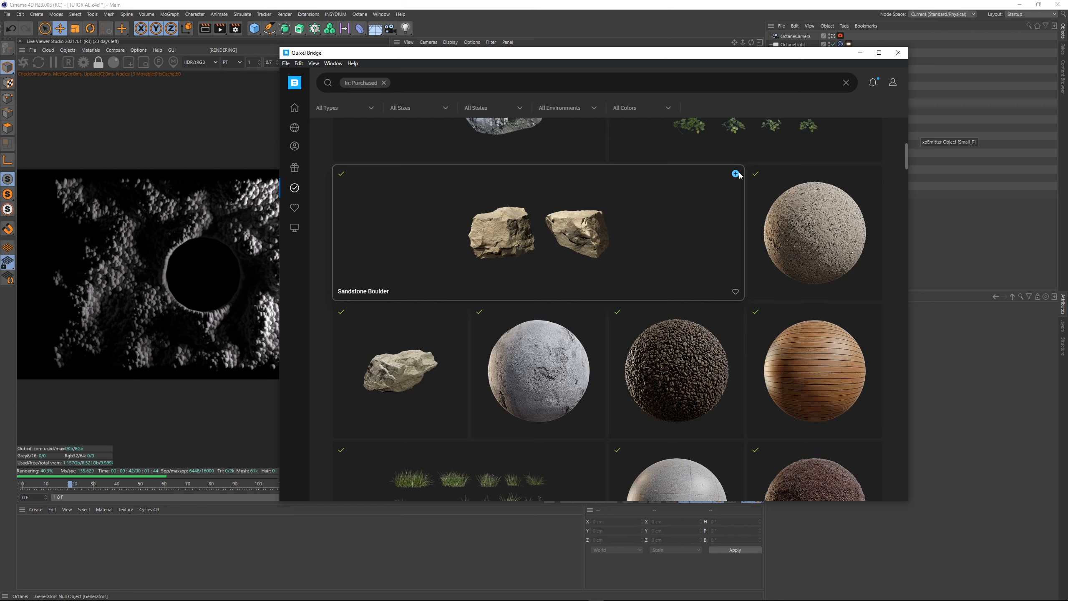
click(736, 174)
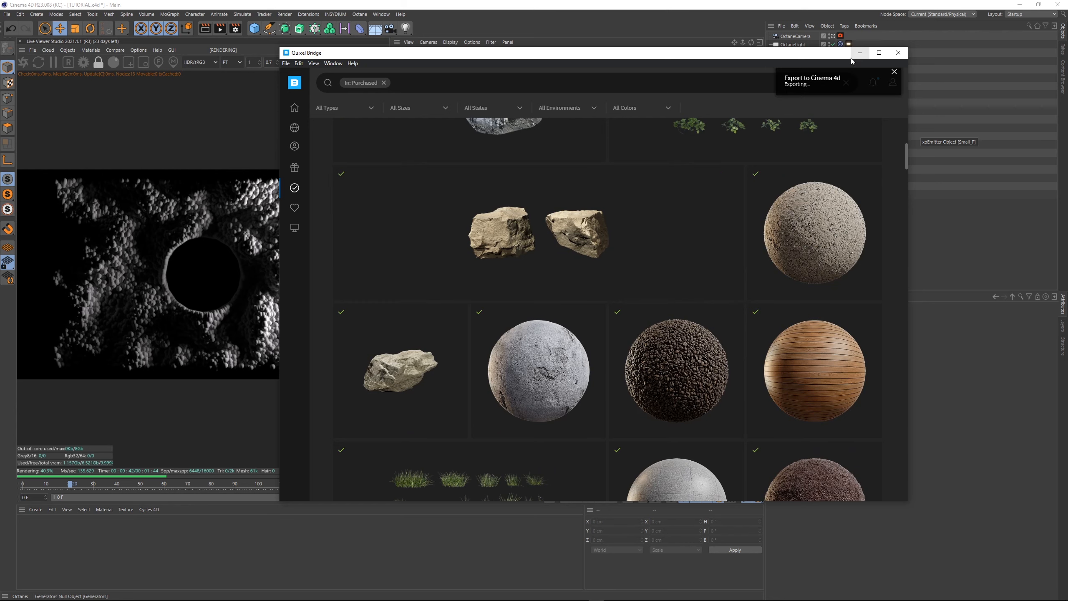
click(860, 52)
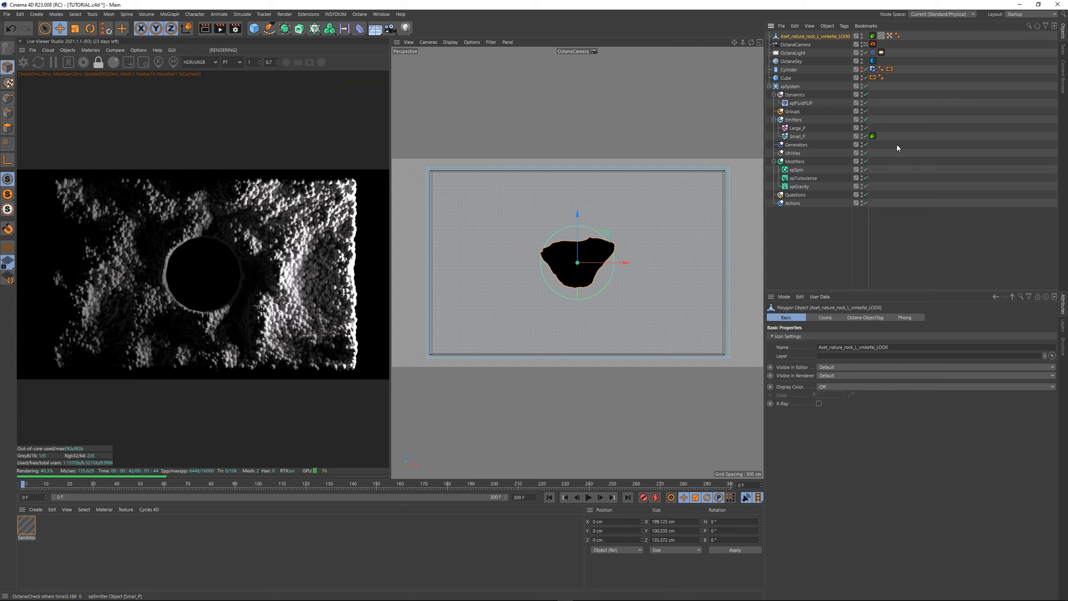
Step: Shrink the imported rock to about 0.02 cm wide and move it outside the fluid domain to about 940 cm on X
key(t)
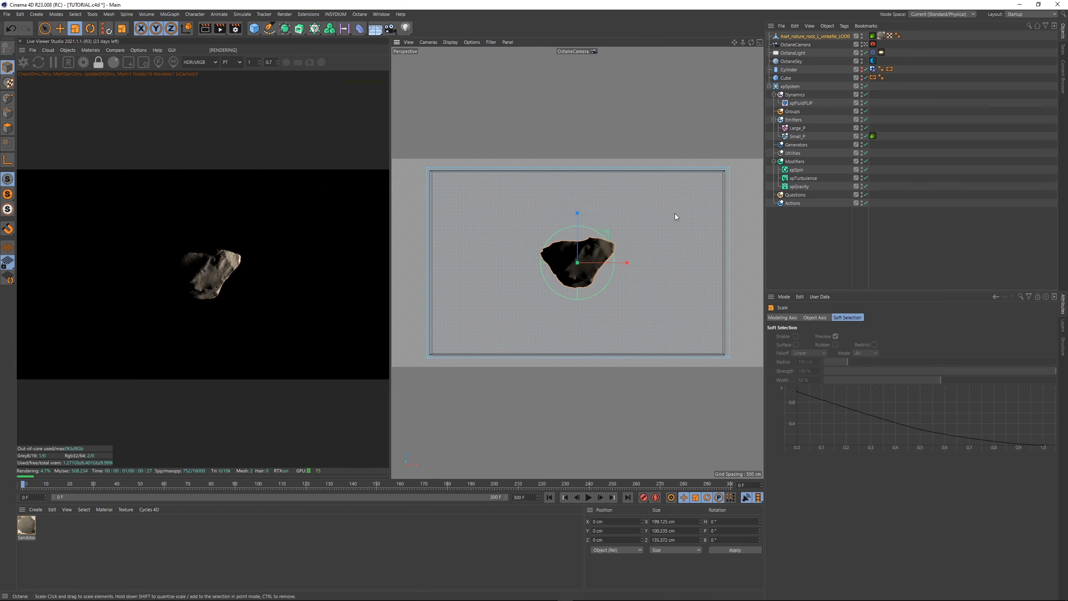
drag(674, 214, 357, 240)
key(e)
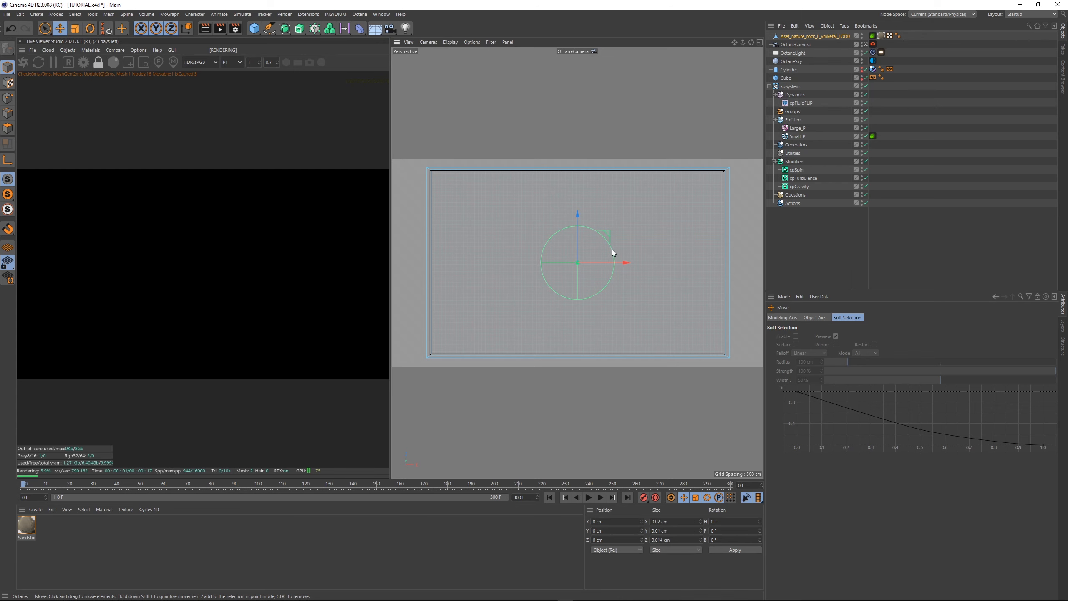
key(F2)
drag(610, 260, 746, 257)
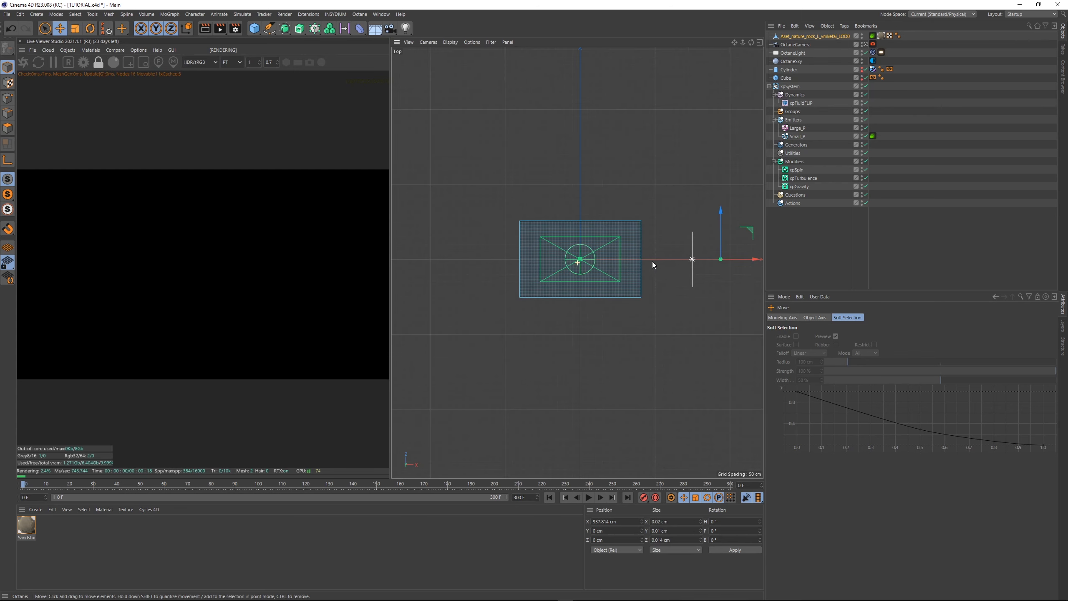
alt+middle_drag(652, 262, 571, 262)
click(669, 267)
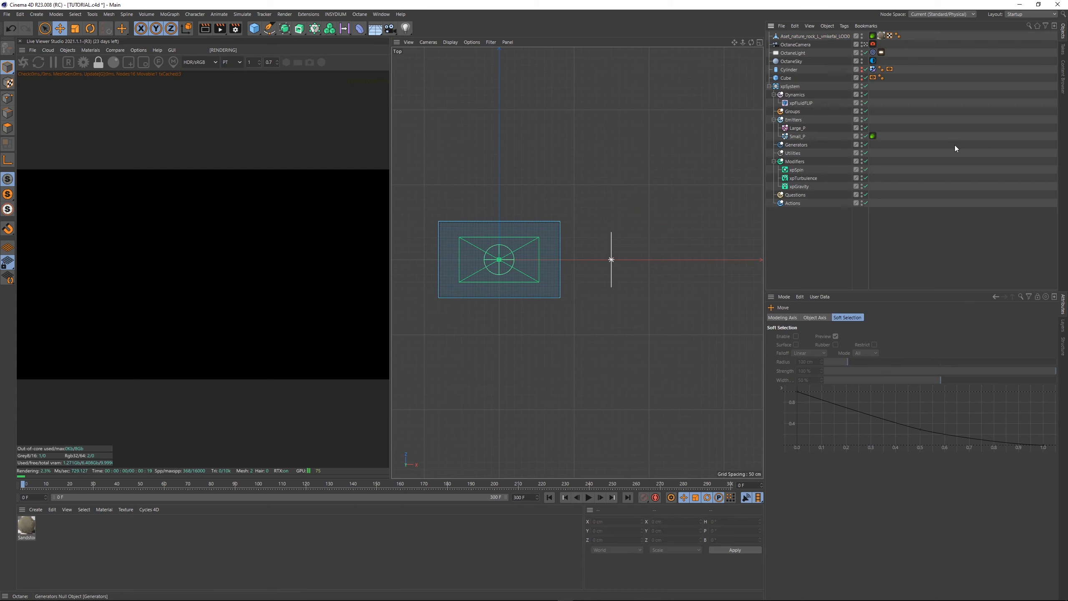
Step: Assign the imported rock as particle geometry in Small_P's Octane object tag, restart the live render and play the simulation to frame 12
click(872, 136)
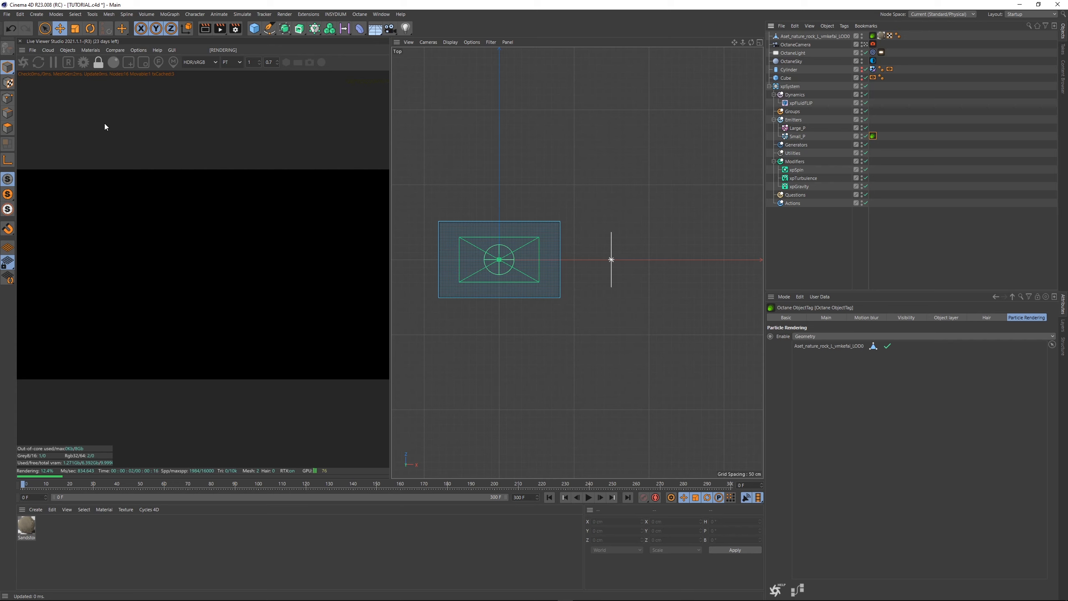
click(97, 62)
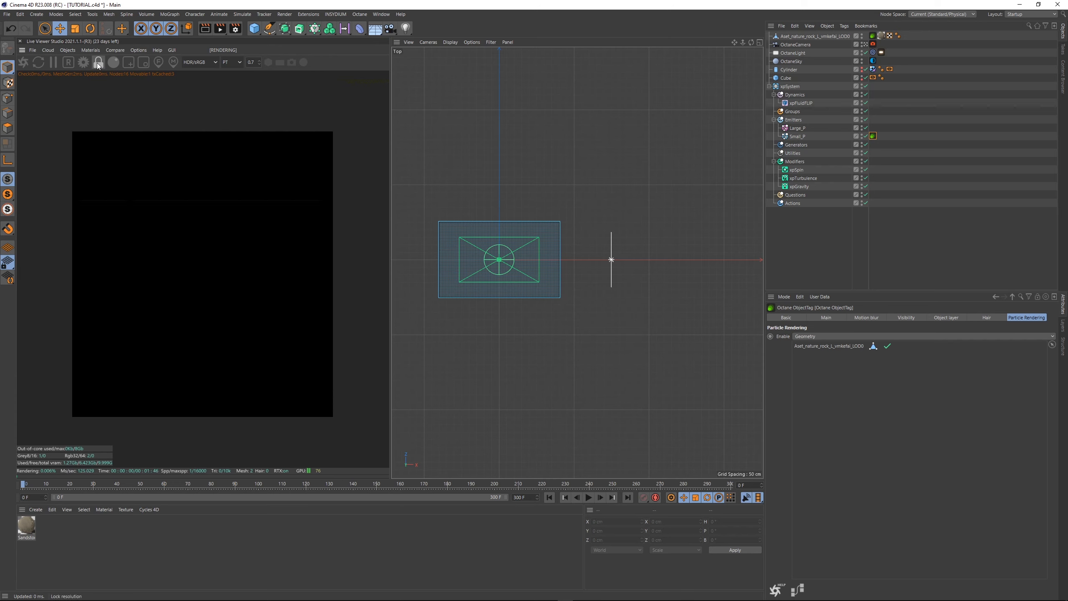
click(96, 62)
click(22, 62)
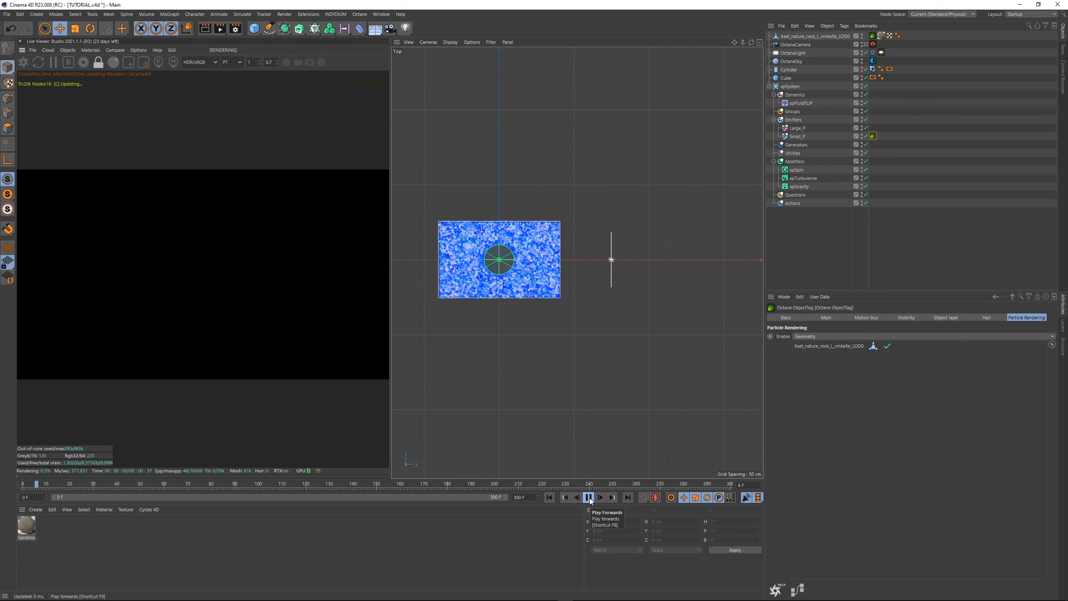
click(588, 498)
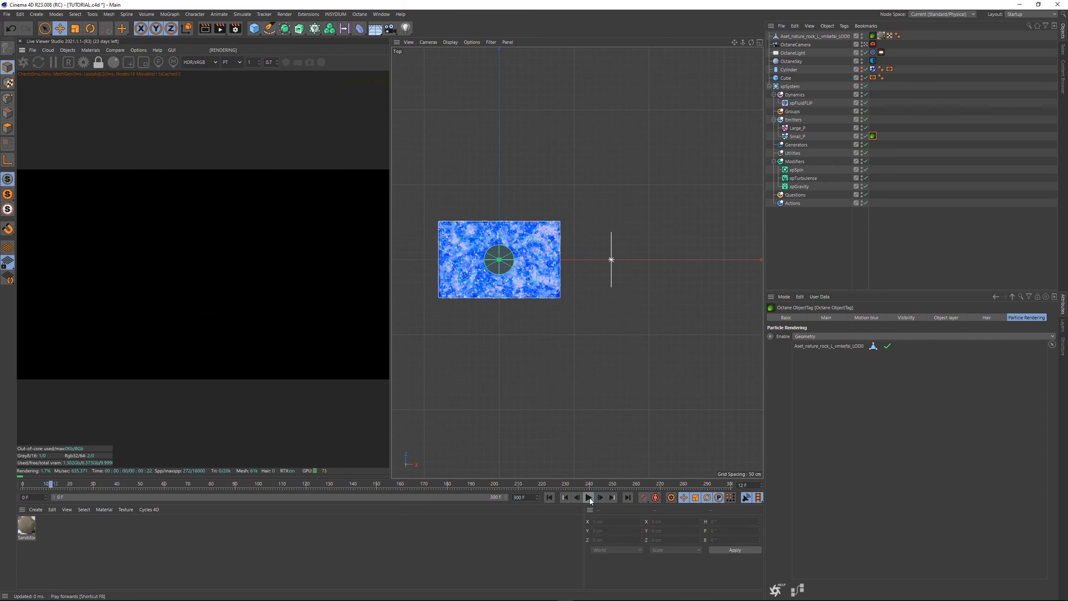
Step: Scale the source rock up in several passes until the instanced stones fill out the fluid surface in the Octane render
click(796, 37)
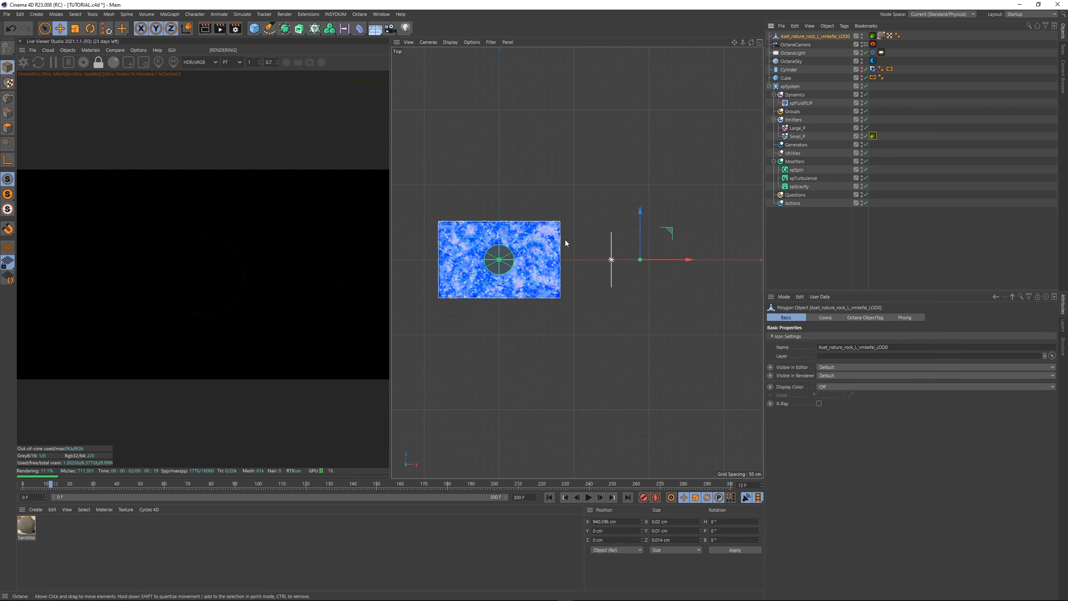
key(t)
drag(561, 253, 900, 177)
drag(527, 266, 1055, 126)
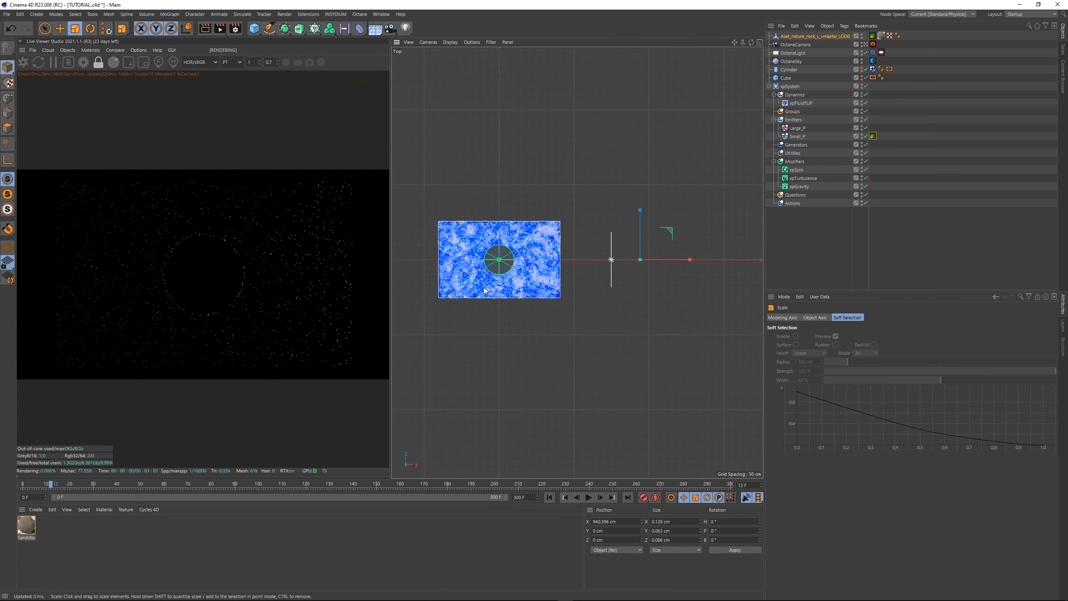
drag(554, 280, 916, 185)
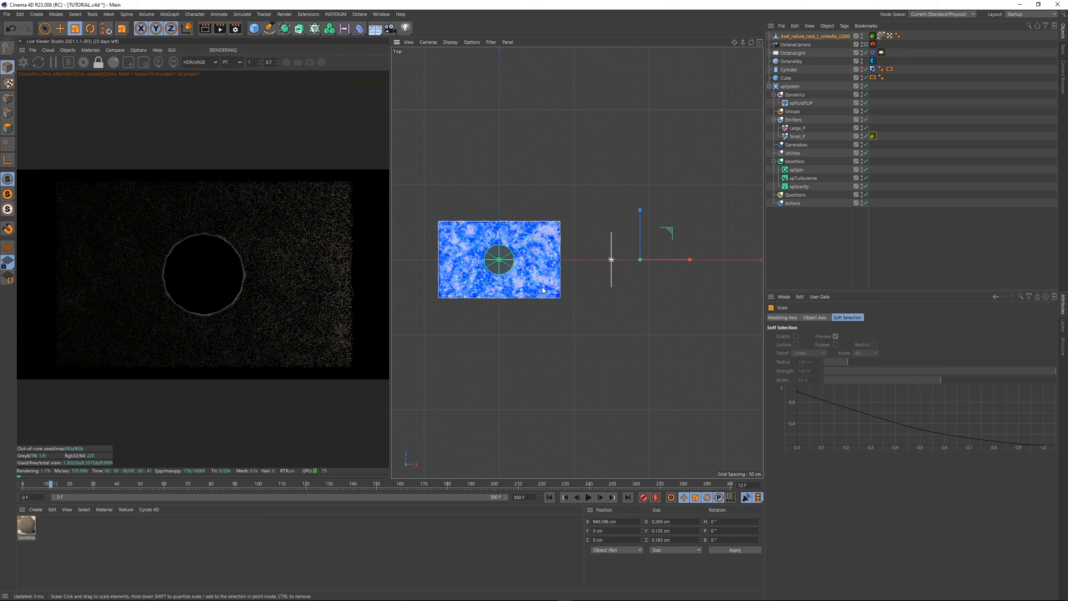
drag(530, 289, 1059, 110)
drag(548, 307, 1043, 127)
drag(609, 236, 570, 246)
click(881, 219)
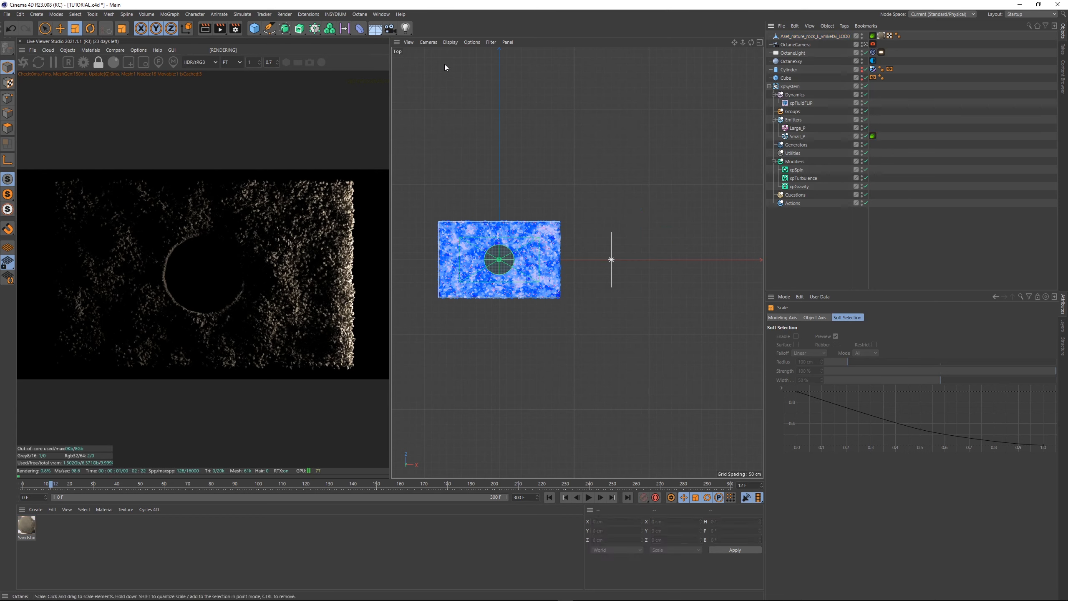
Step: In the perspective view, turn the Octane light to a heading of about 180° and place it beyond the domain at about 986 cm on Z
click(429, 42)
click(433, 121)
click(428, 42)
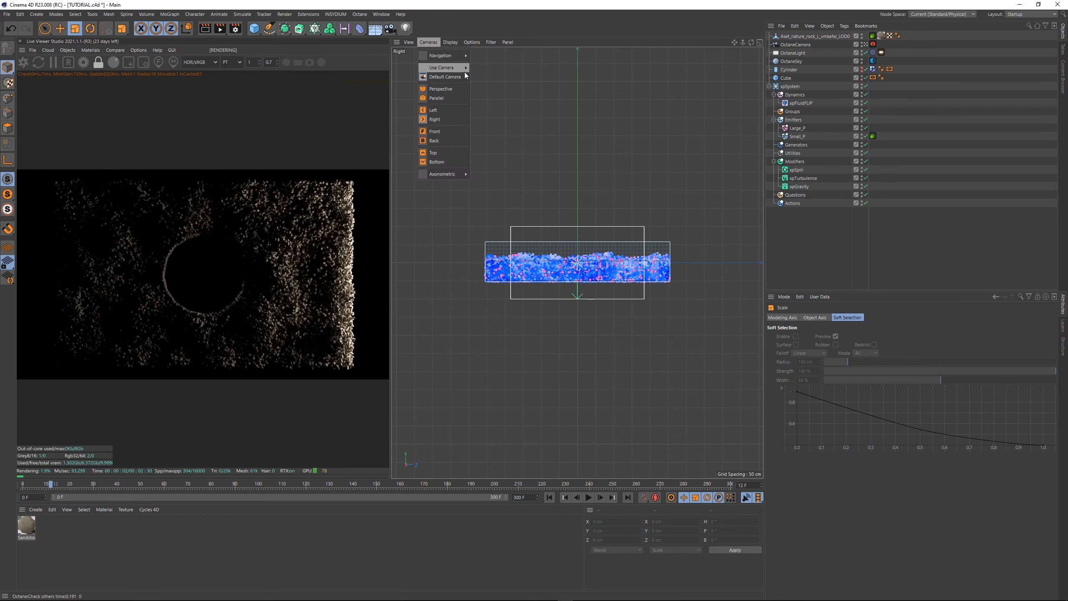
click(437, 89)
scroll(477, 261, down, 6)
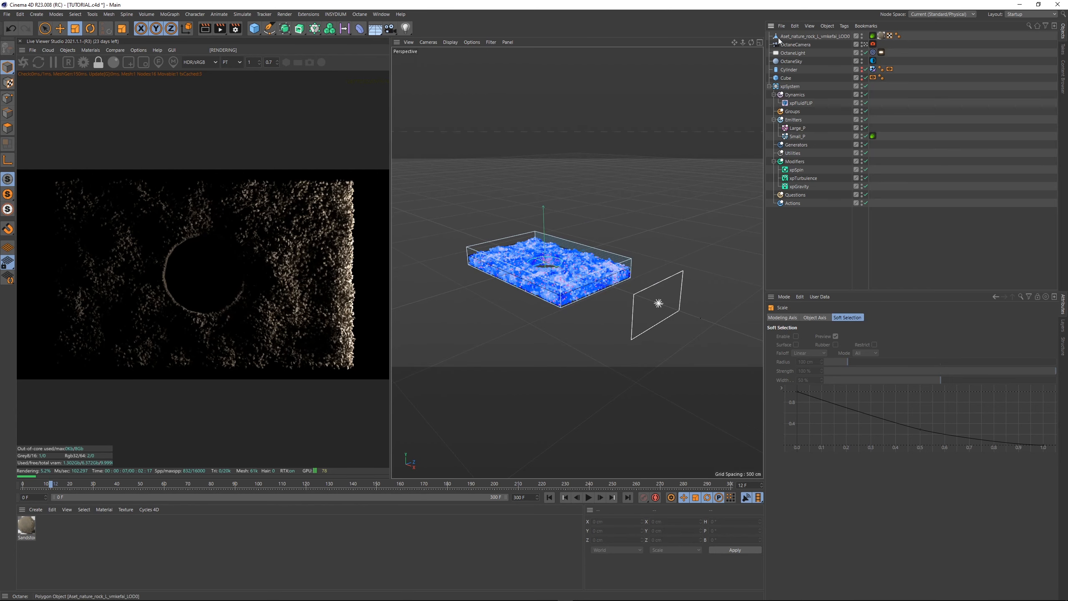
click(660, 285)
drag(660, 285, 625, 239)
key(e)
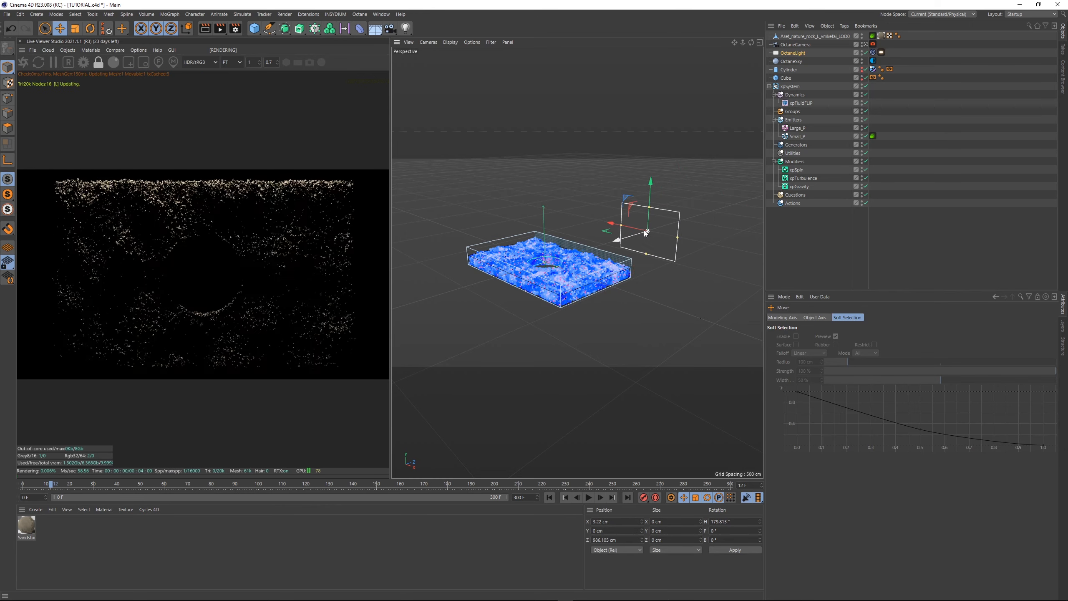
Step: Raise the Octane area light to about 247 cm and tilt its pitch to about -15° toward the particle bed
drag(653, 193, 644, 154)
drag(634, 209, 629, 212)
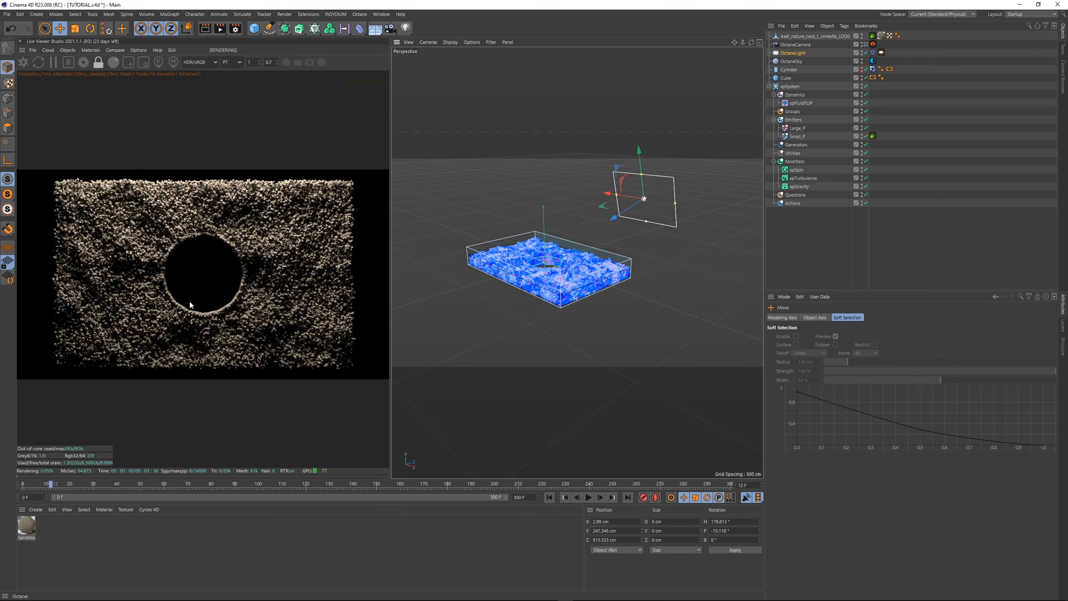
scroll(283, 276, up, 4)
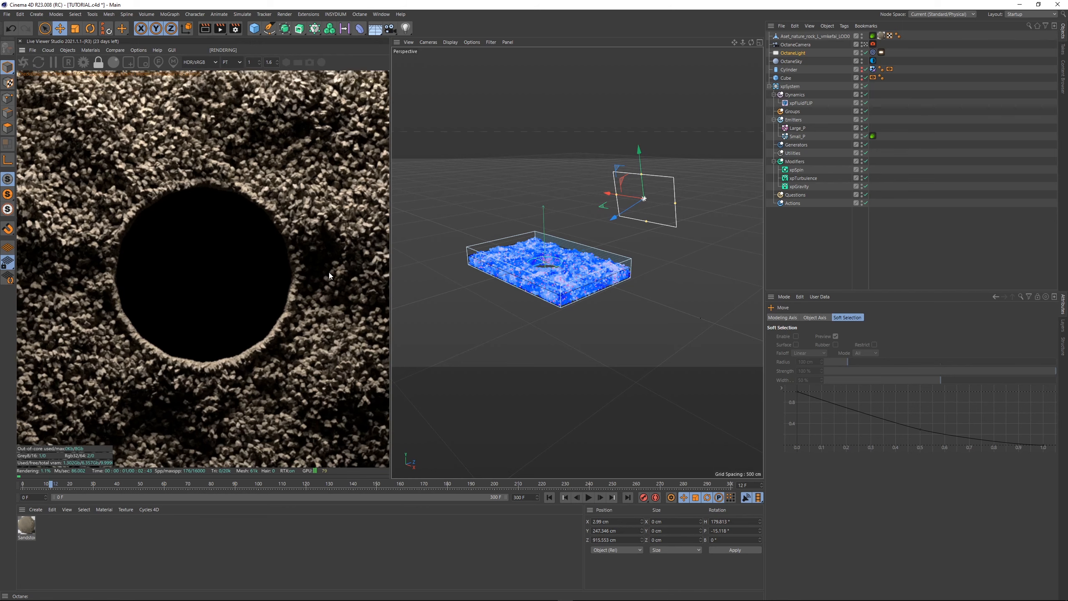
Step: Increase the cylinder's rotation segments to 50 to smooth the edge of the circular hole
middle_drag(115, 263, 193, 310)
scroll(253, 314, up, 2)
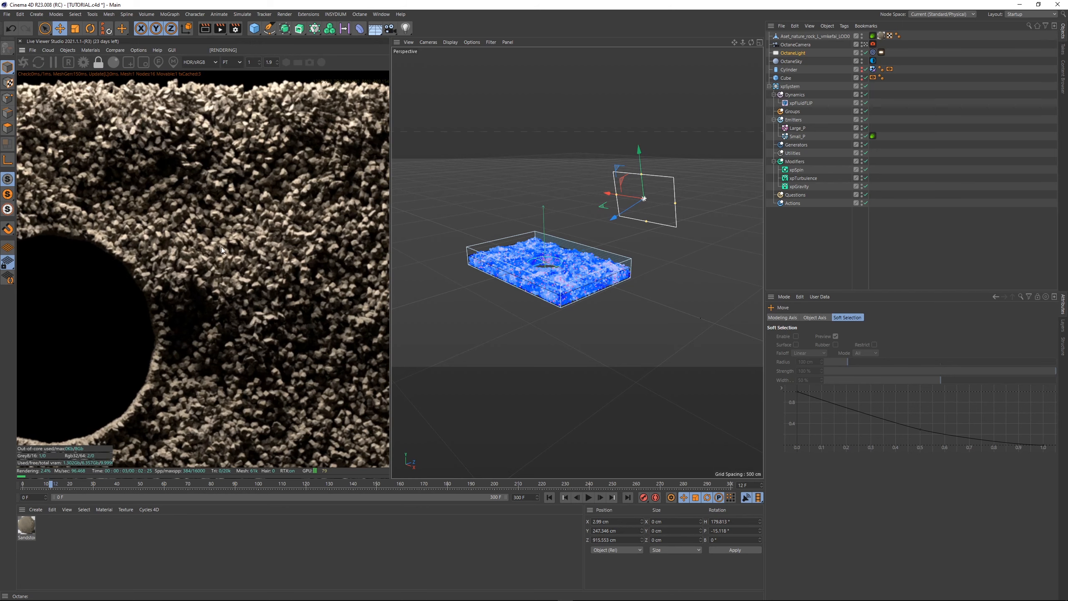
middle_drag(302, 306, 236, 289)
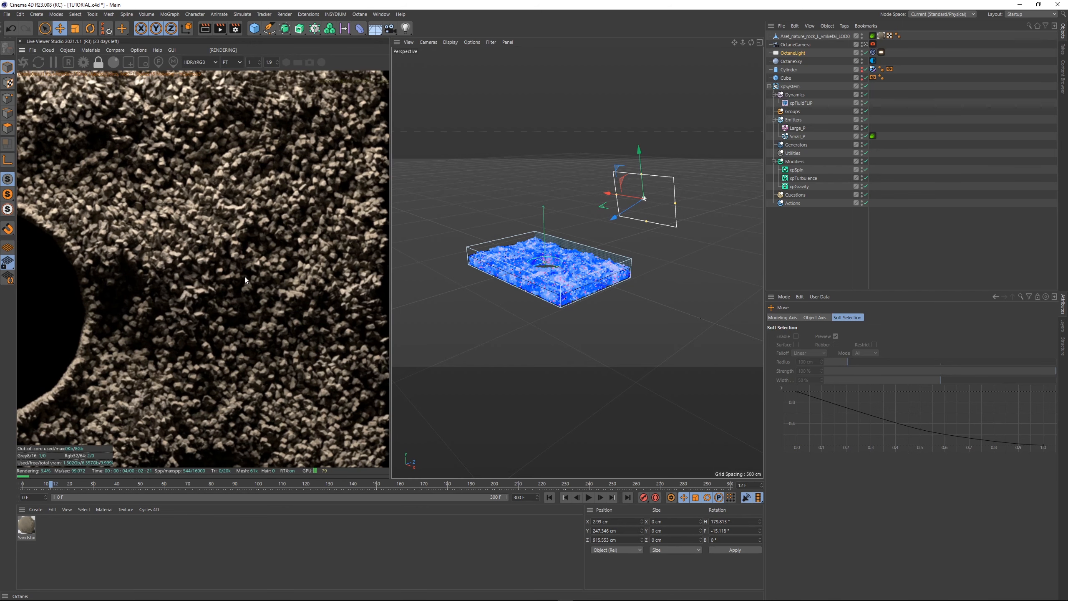
scroll(67, 303, down, 1)
middle_drag(67, 303, 225, 297)
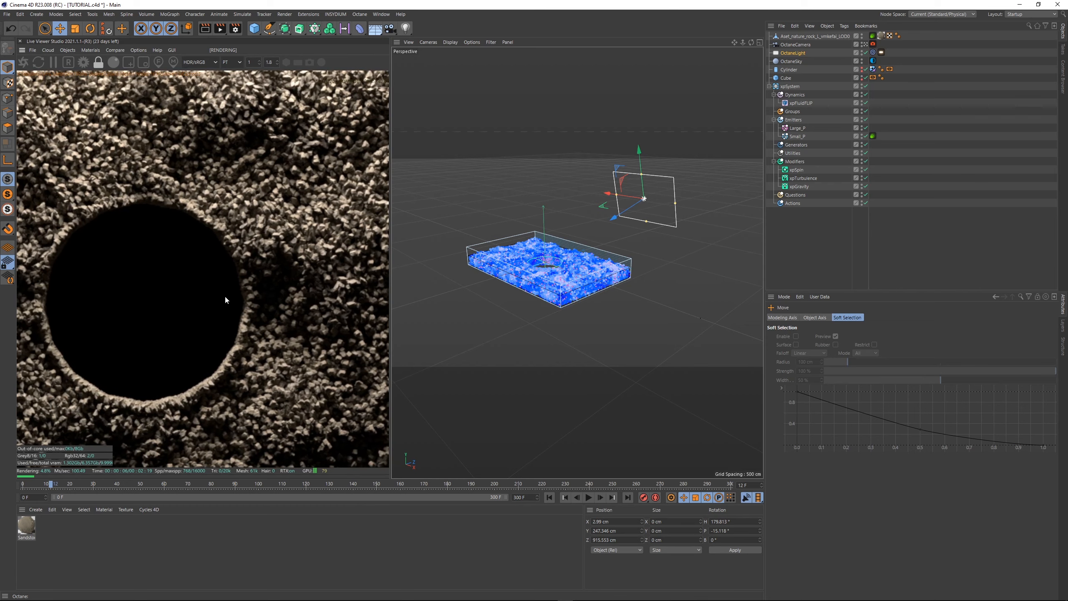
middle_drag(148, 382, 301, 359)
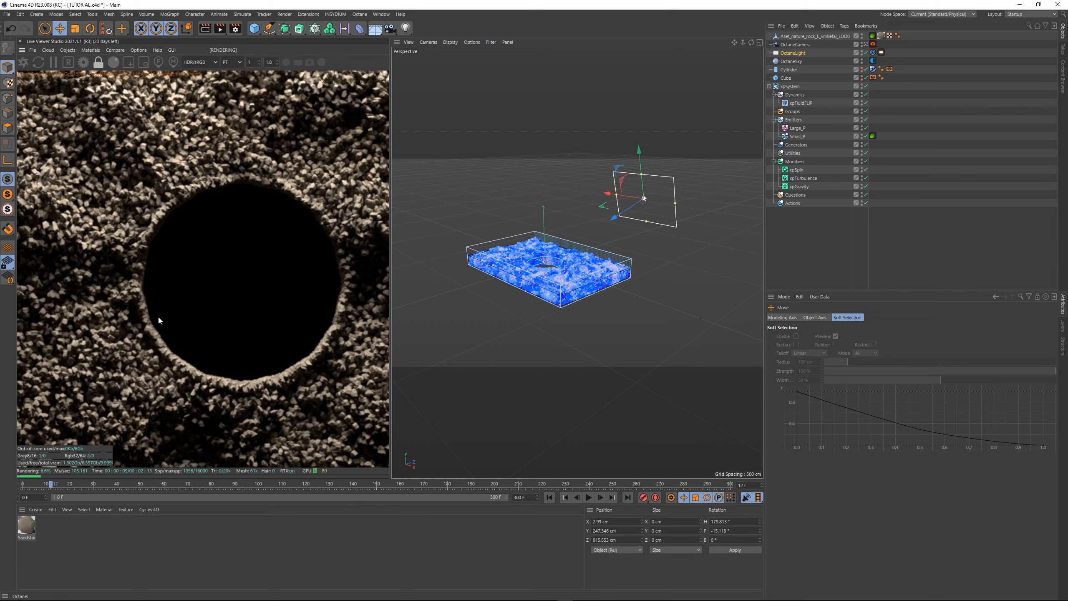
click(788, 69)
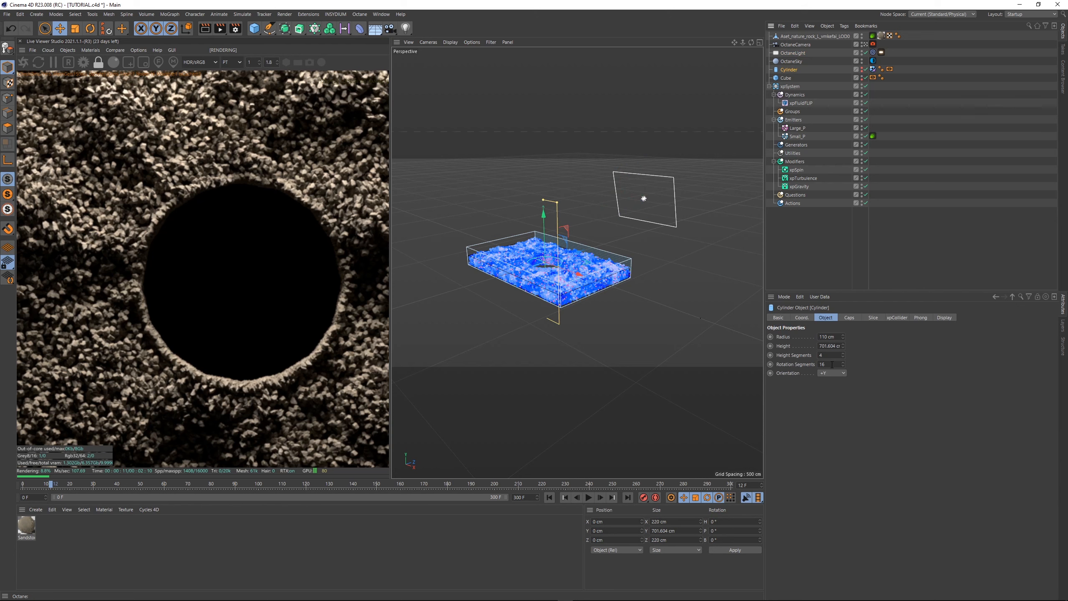
text(50)
key(Return)
scroll(238, 289, down, 4)
middle_drag(306, 320, 227, 361)
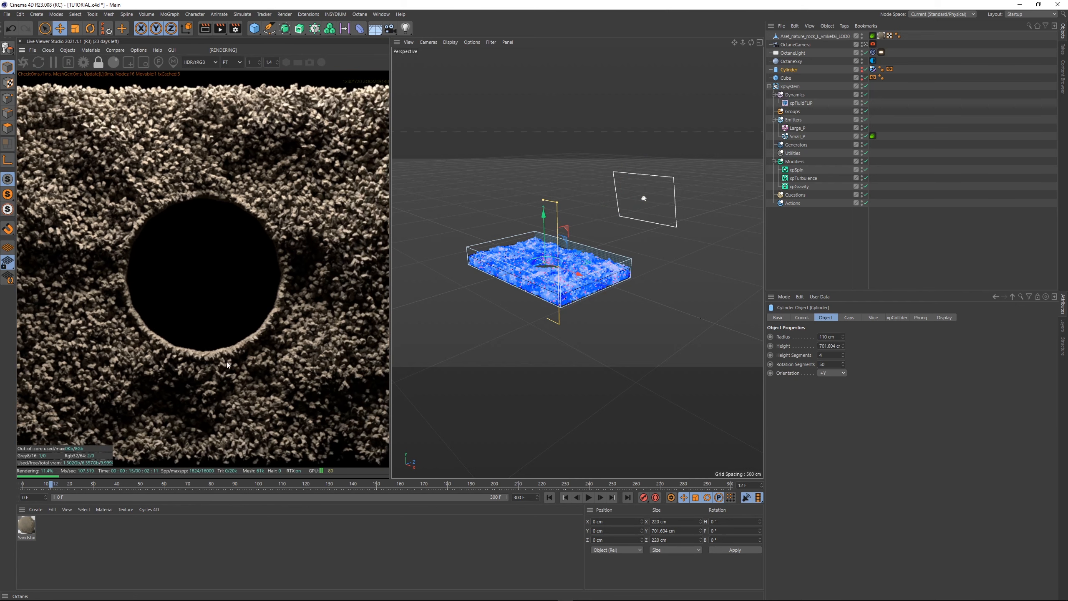
scroll(258, 246, down, 2)
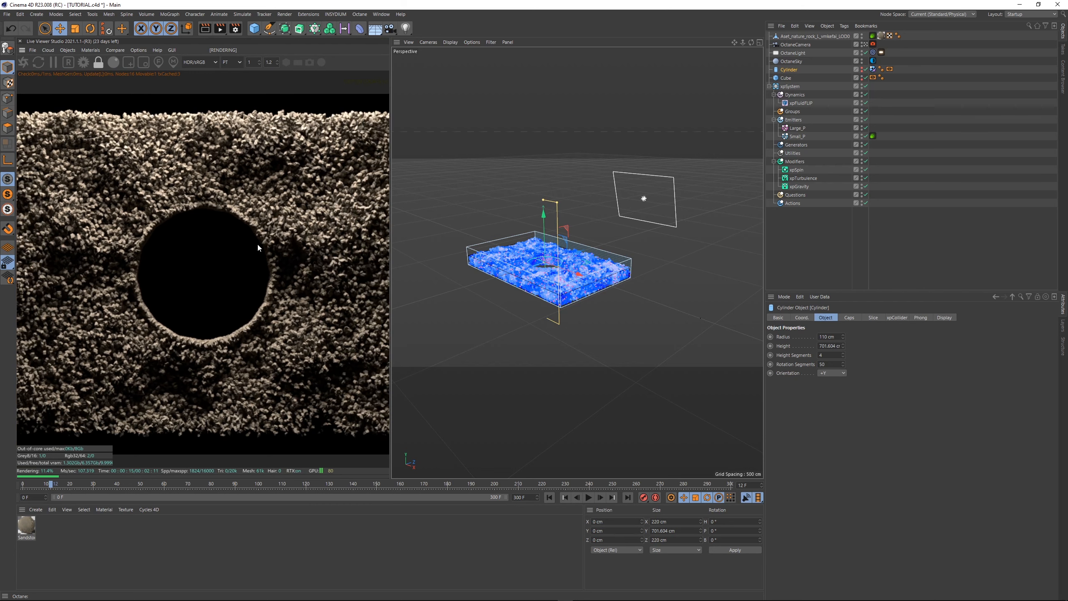
scroll(241, 251, down, 3)
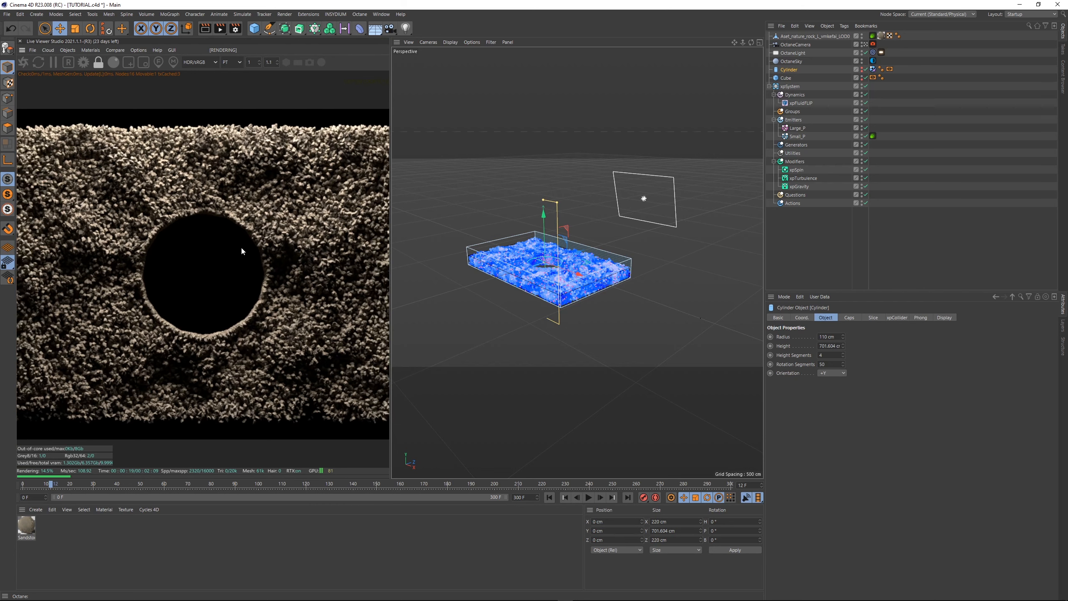
Step: Copy the Octane object tag from the Small_P emitter to the Large_P emitter
click(879, 104)
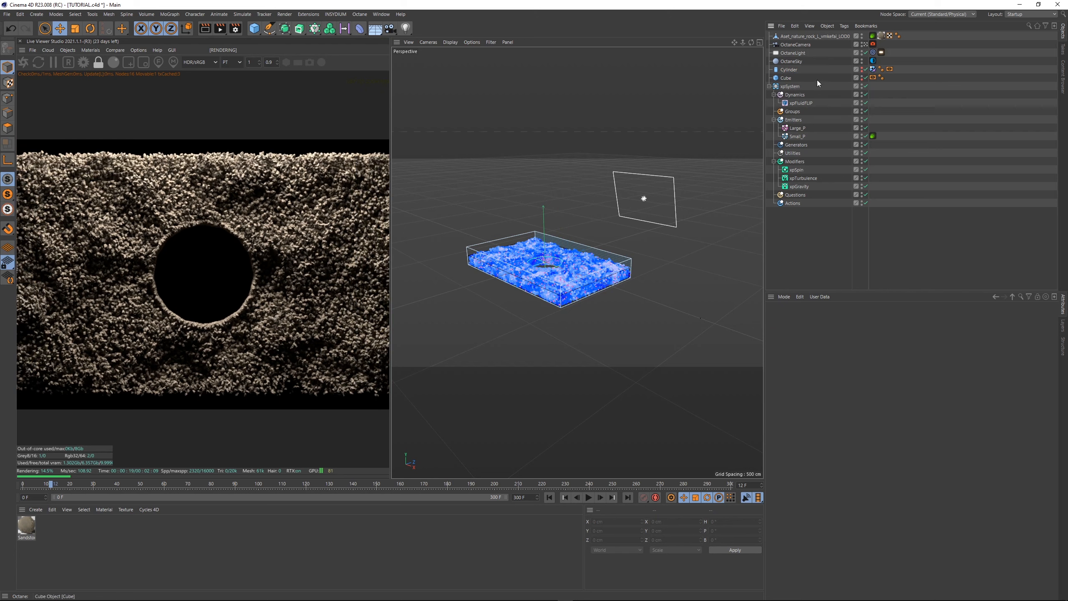
ctrl+drag(872, 131, 873, 128)
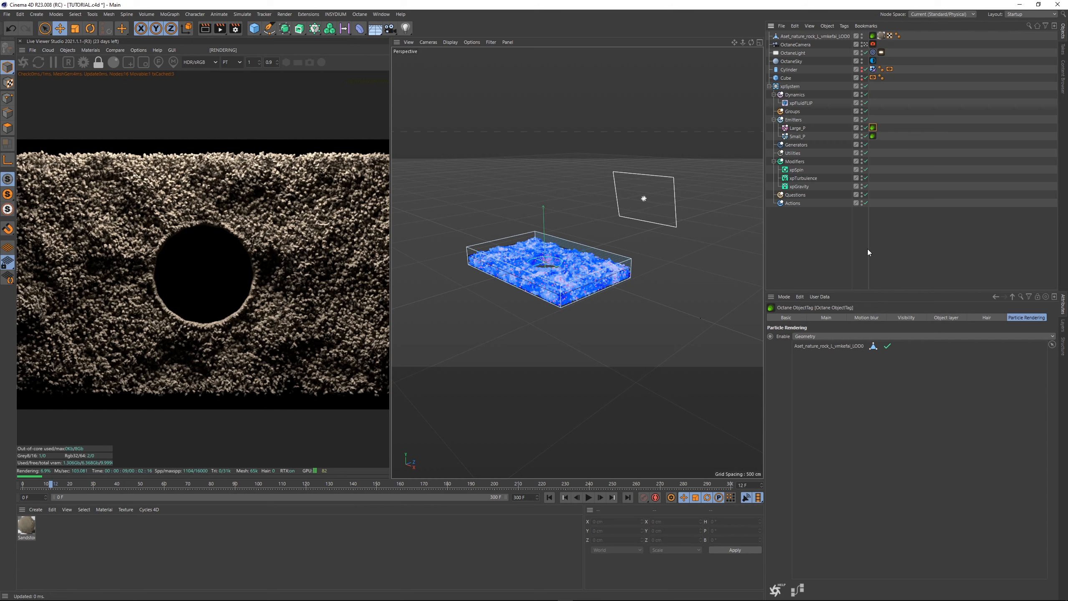
click(842, 244)
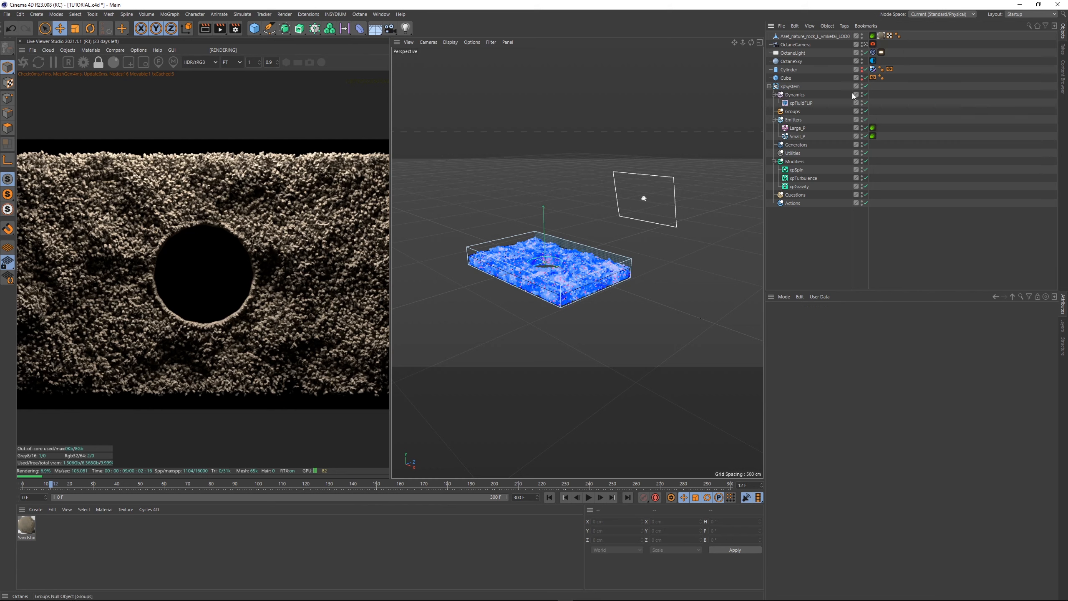
Step: Rename the imported rock asset object as Small_Rock
double_click(818, 37)
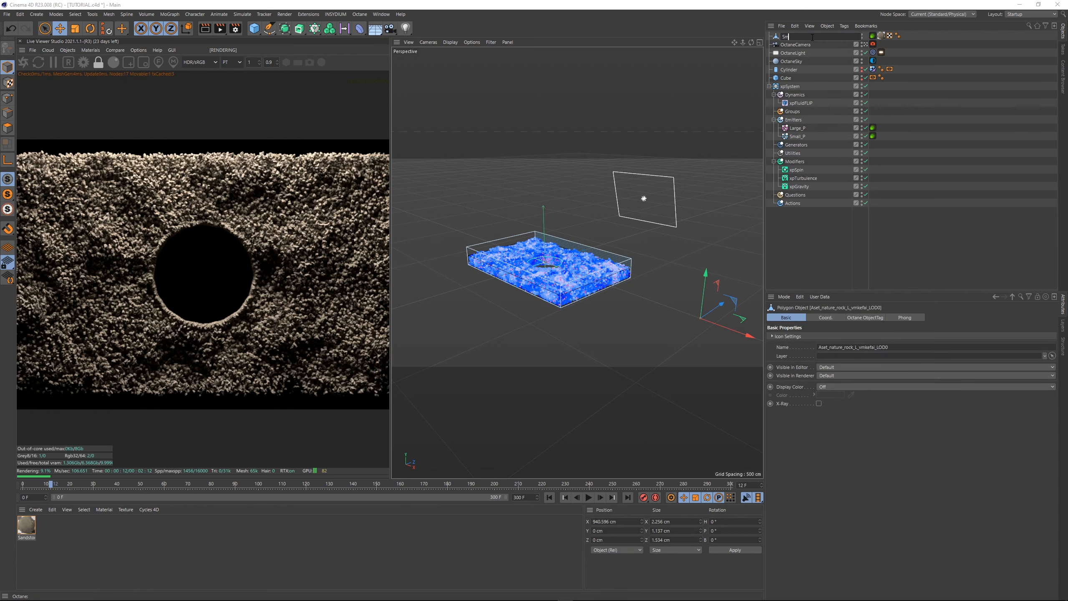
text(Small_Rock)
key(Return)
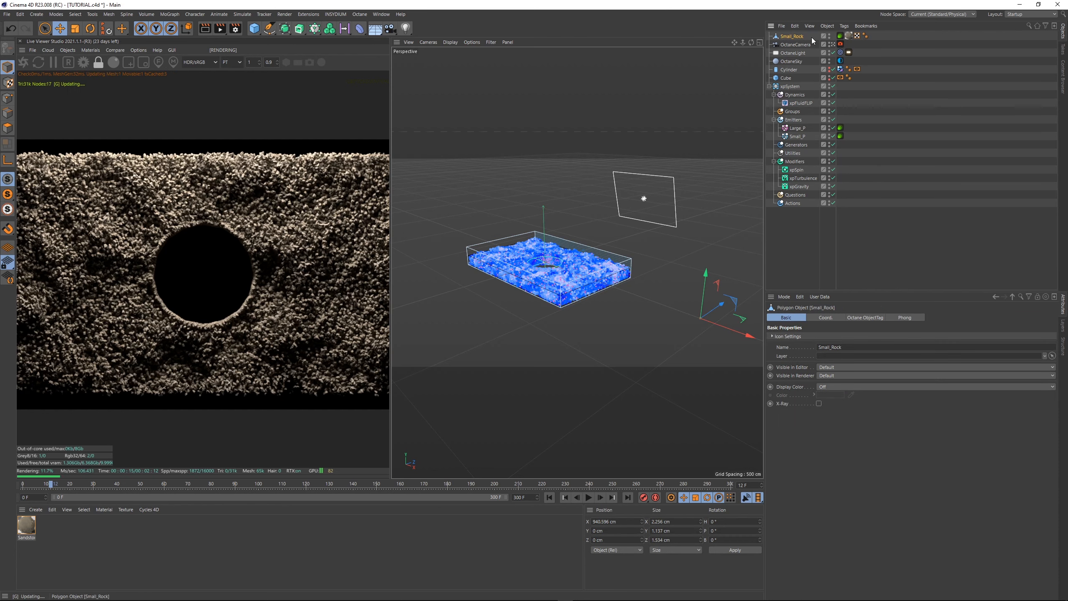
Step: Duplicate Small_Rock as Large_Rock and set it as the particle geometry in the Large_P emitter's Octane tag
ctrl+drag(792, 35, 794, 34)
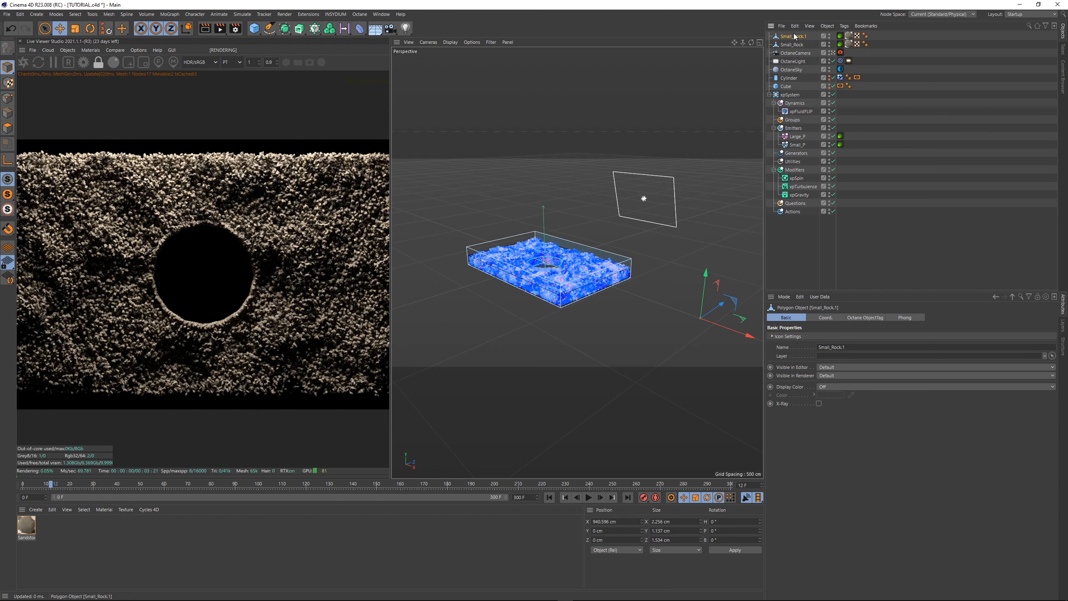
double_click(794, 34)
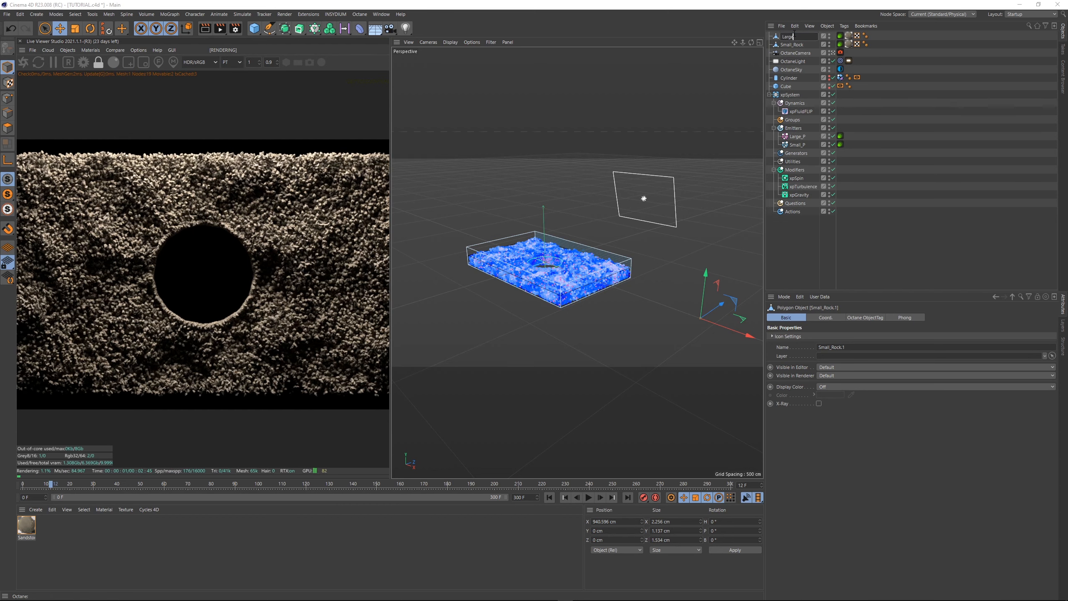
text(Large_Rock)
key(Return)
click(840, 136)
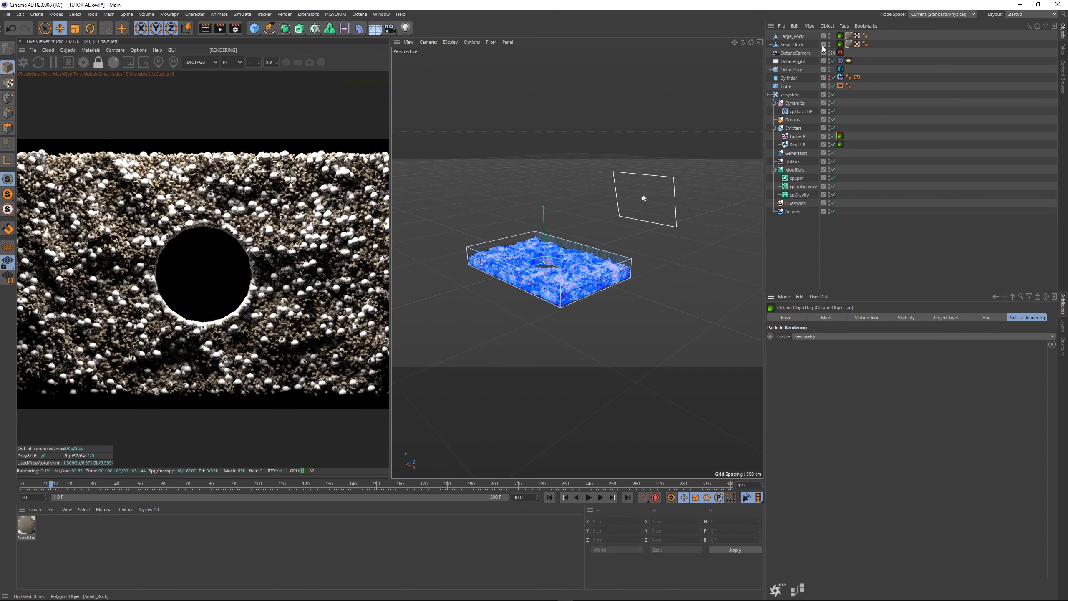
drag(829, 247, 836, 377)
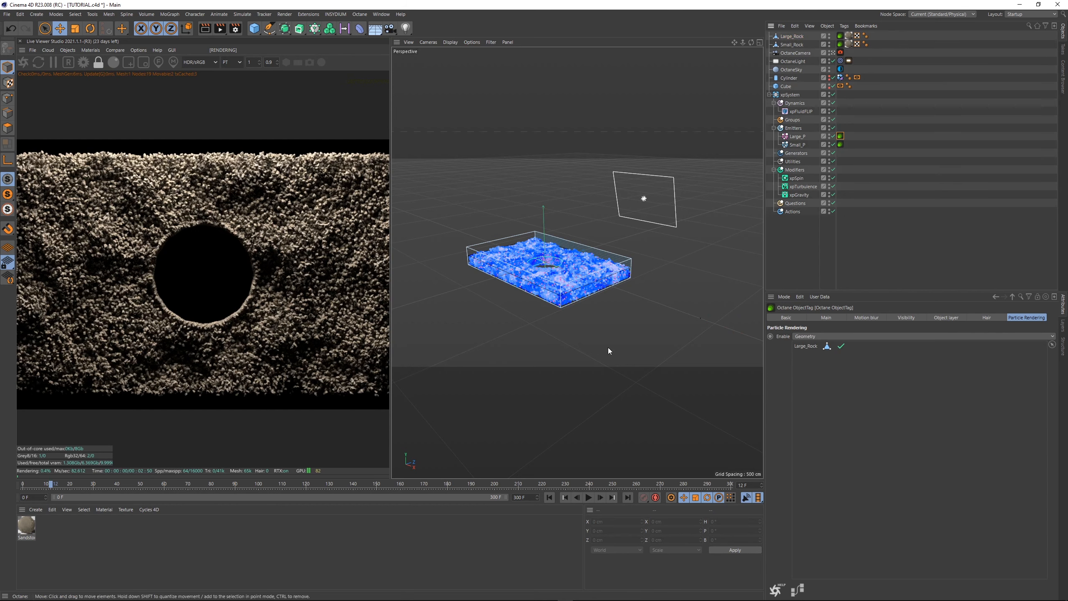
Step: Scale Large_Rock up uniformly to about 4.7 × 2.4 × 3.2 cm
click(802, 36)
key(r)
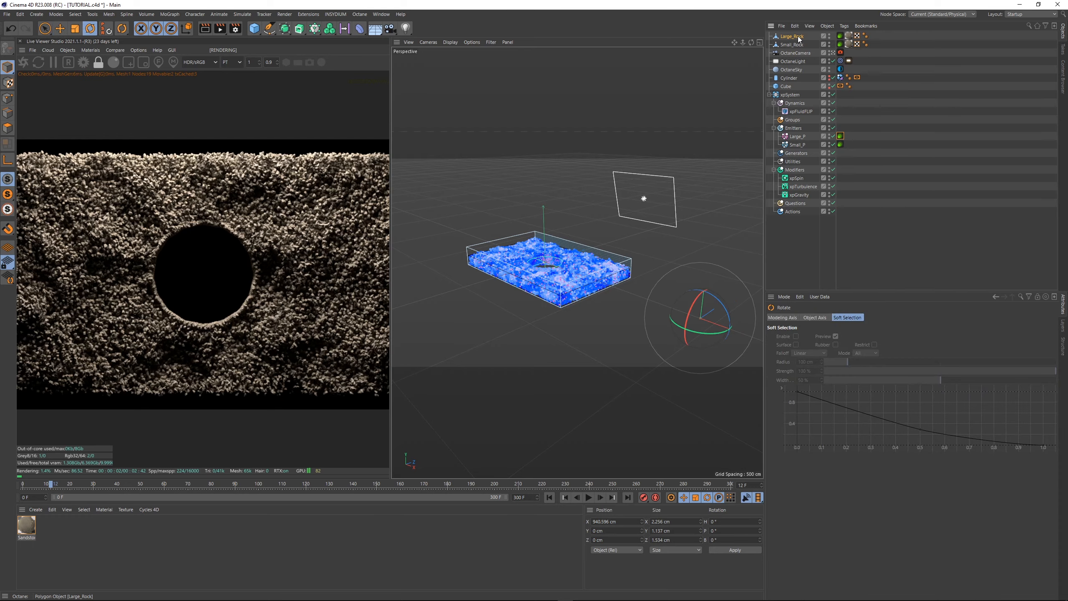
key(t)
drag(686, 205, 724, 199)
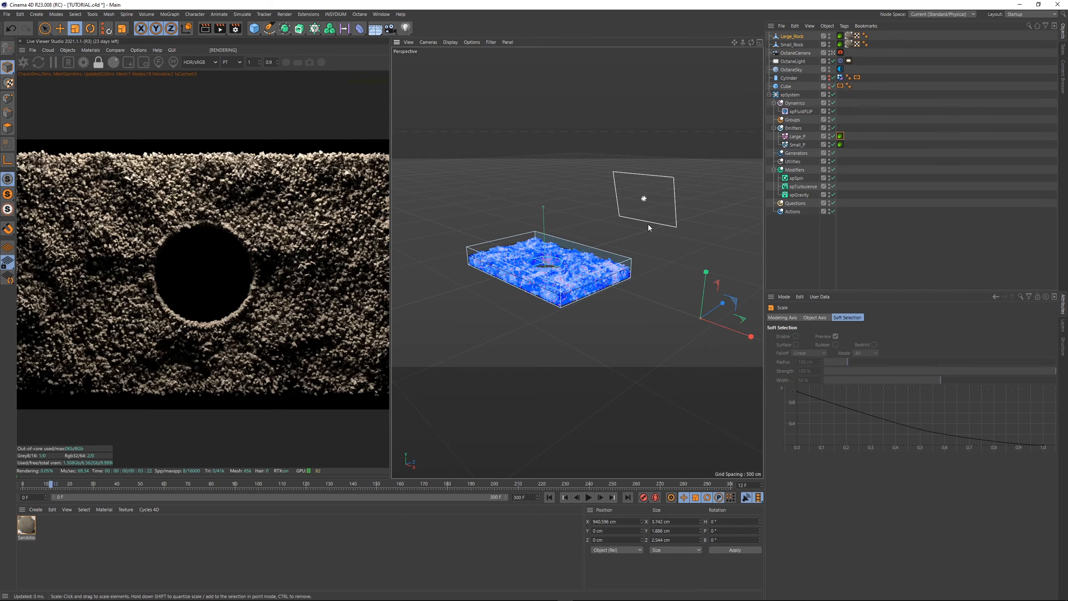
mouse_move(631, 222)
mouse_down()
mouse_move(649, 209)
mouse_move(635, 231)
mouse_up()
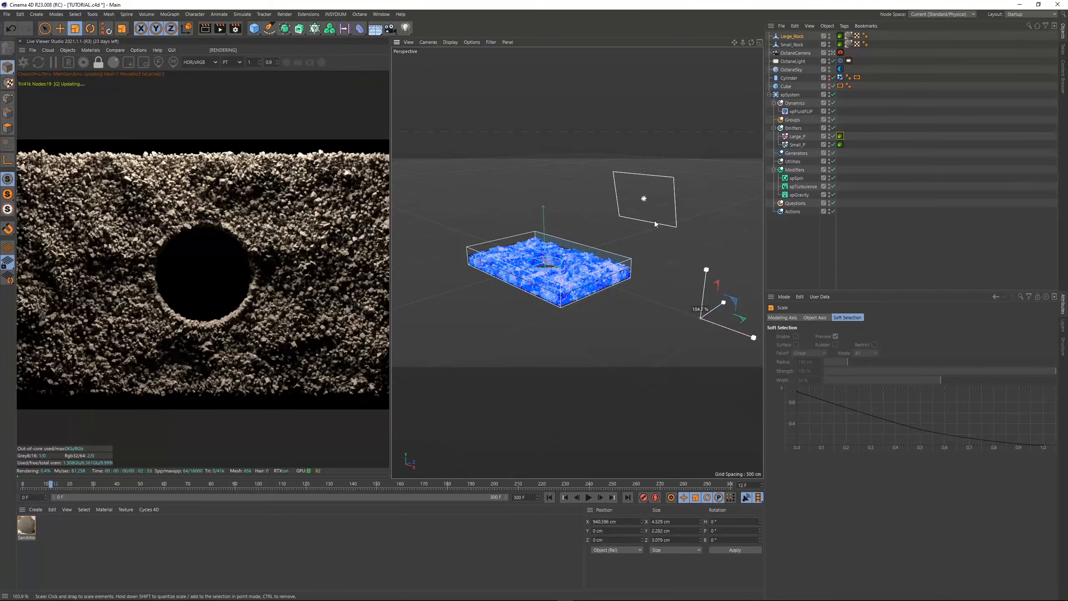
scroll(235, 267, up, 3)
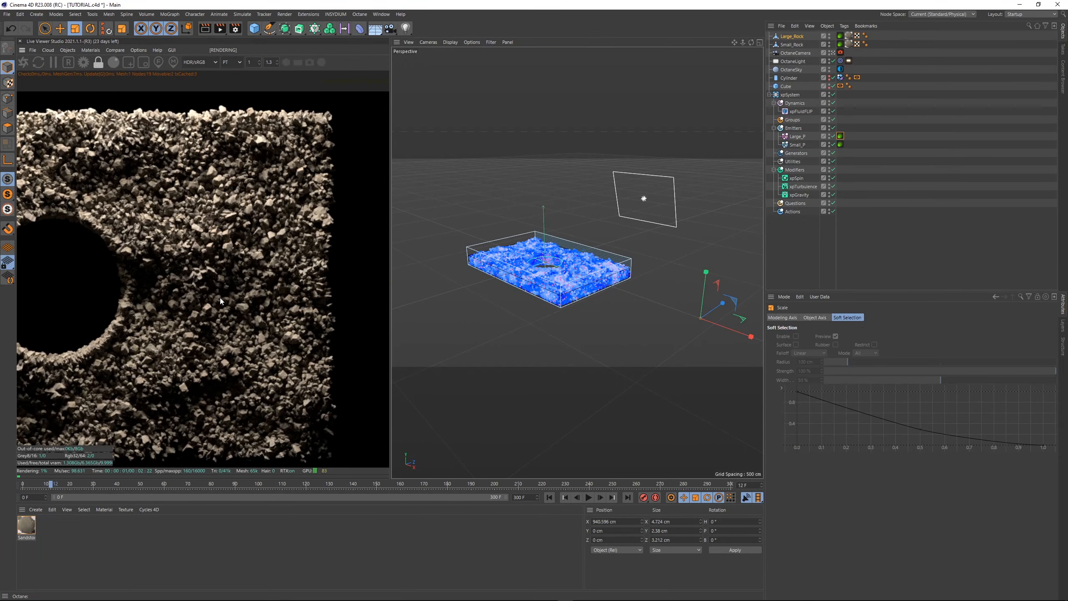
Step: Scale Small_Rock down uniformly to about 1.8 × 0.9 × 1.2 cm
drag(669, 116, 601, 119)
click(793, 45)
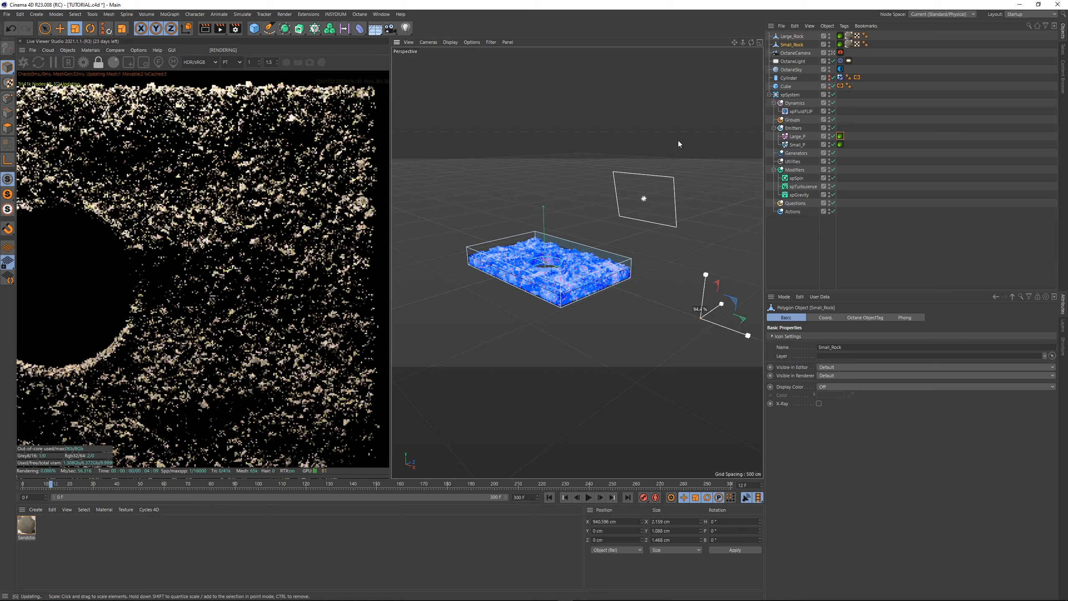
scroll(183, 257, down, 2)
scroll(183, 258, down, 2)
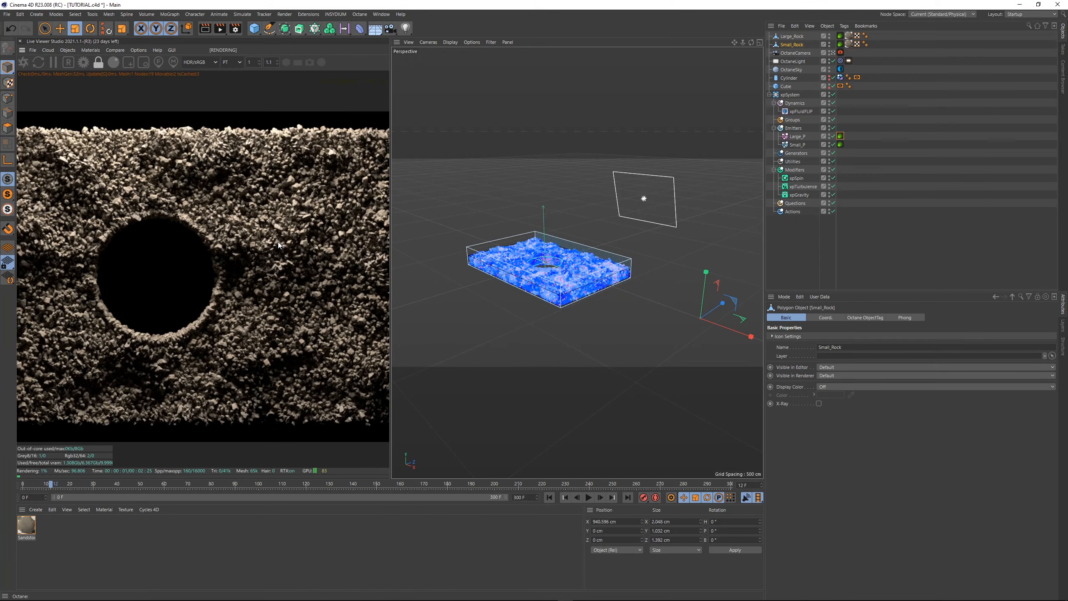
drag(85, 264, 132, 261)
drag(656, 122, 599, 122)
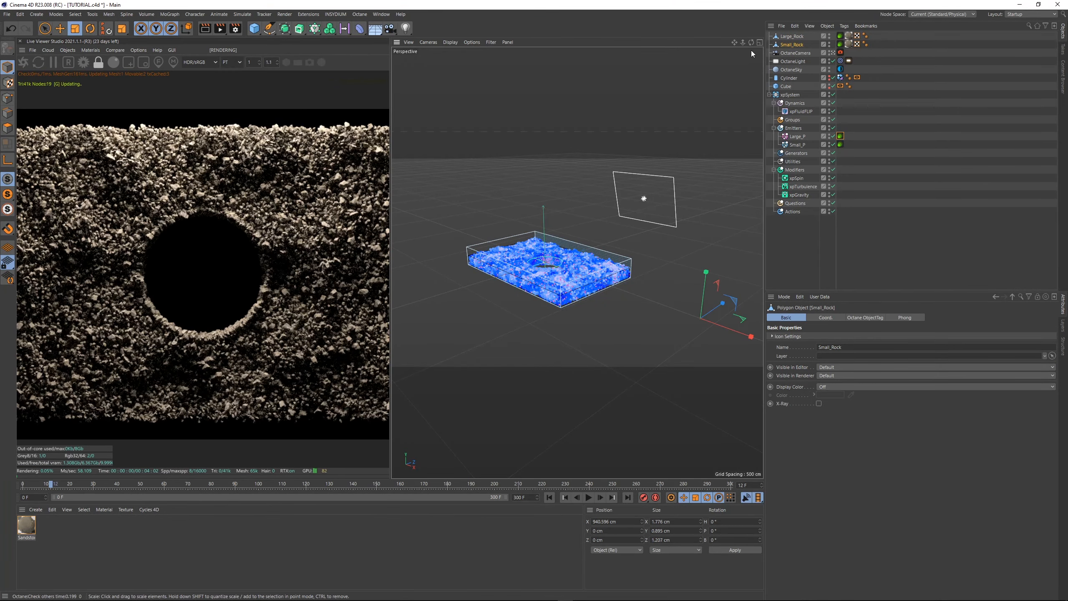
Step: Scale Large_Rock down uniformly to about 4 × 2 × 2.7 cm
click(793, 40)
drag(670, 173, 632, 171)
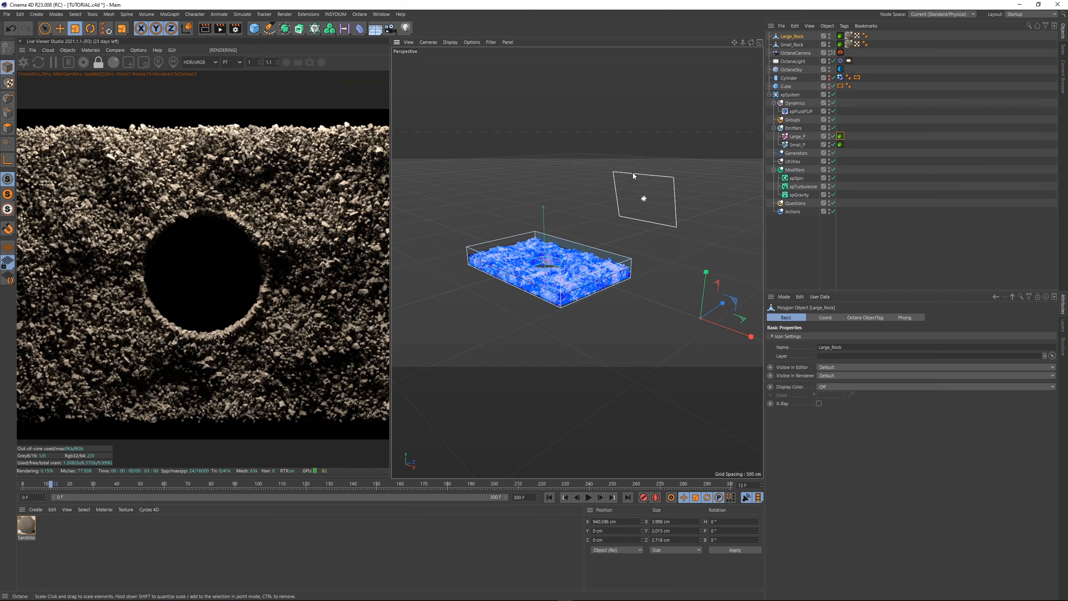
click(889, 100)
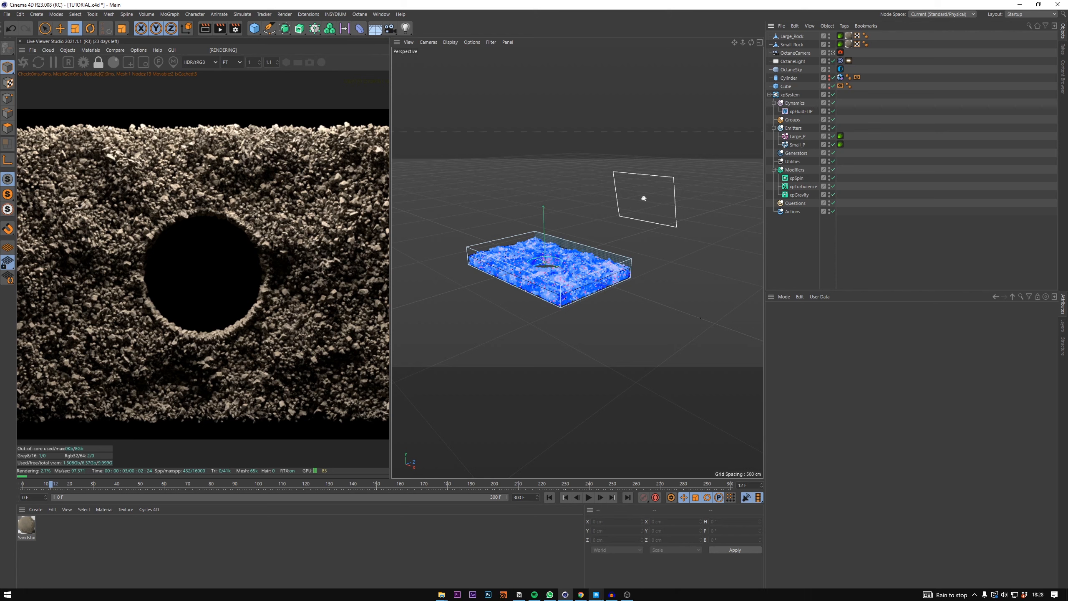
Step: Switch to Quixel Bridge, find the Tundra Rock among the purchased assets and export it into the Cinema 4D scene
key(alt+Tab)
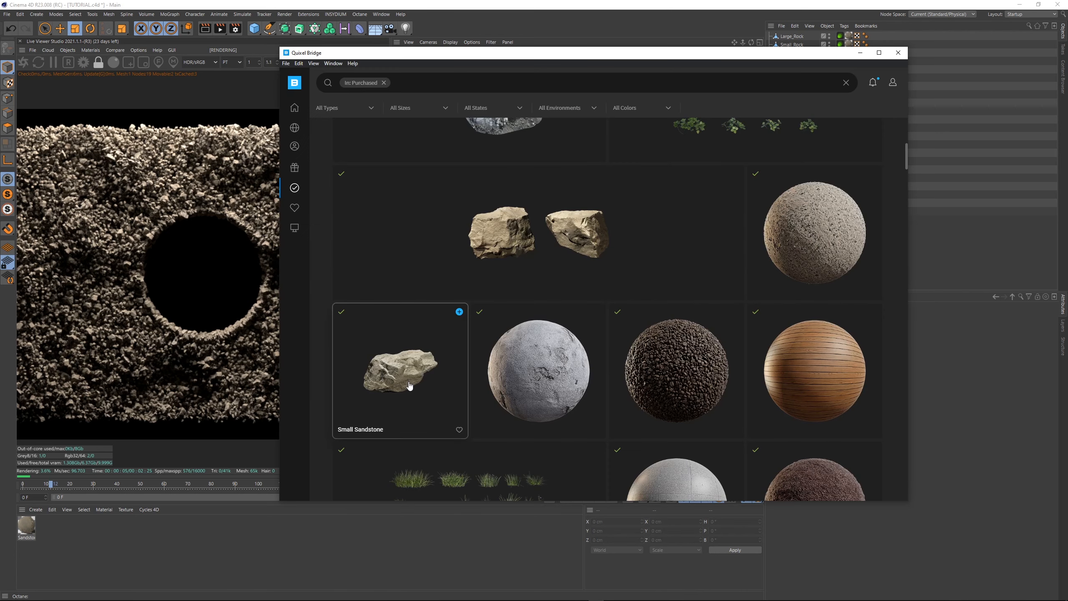
scroll(483, 358, down, 2)
scroll(411, 286, down, 15)
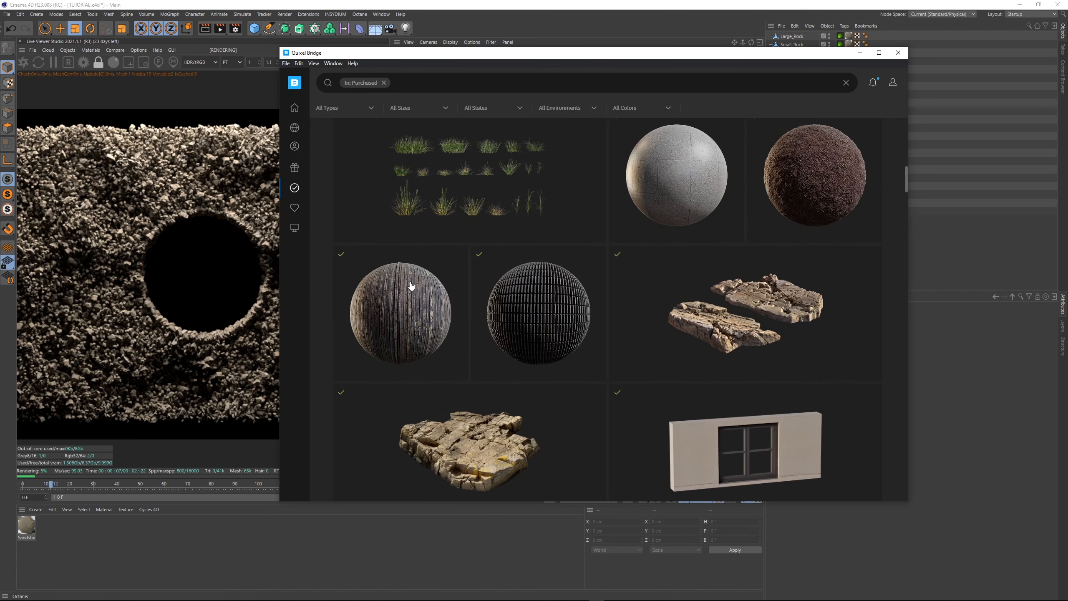
scroll(686, 312, down, 5)
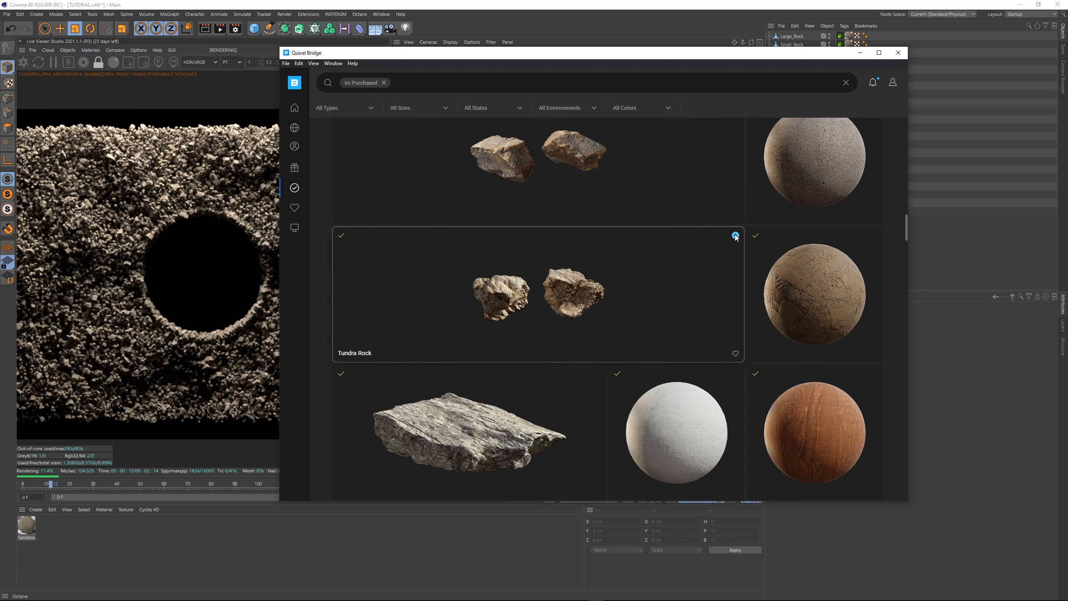
click(735, 237)
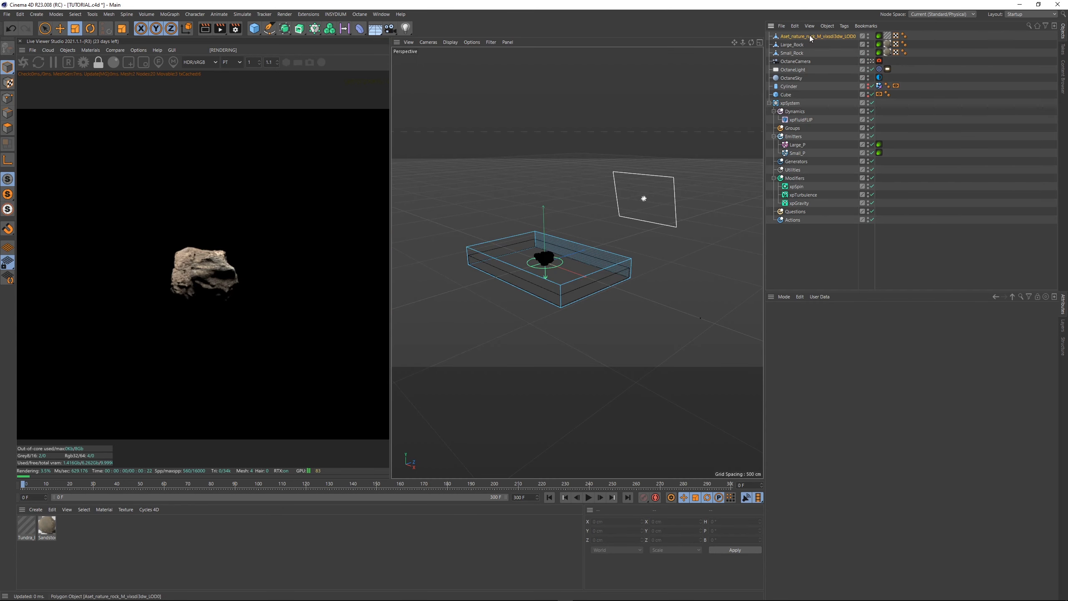
Step: Check the imported rock object and the albedo settings of its Tundra_Rock material
click(809, 35)
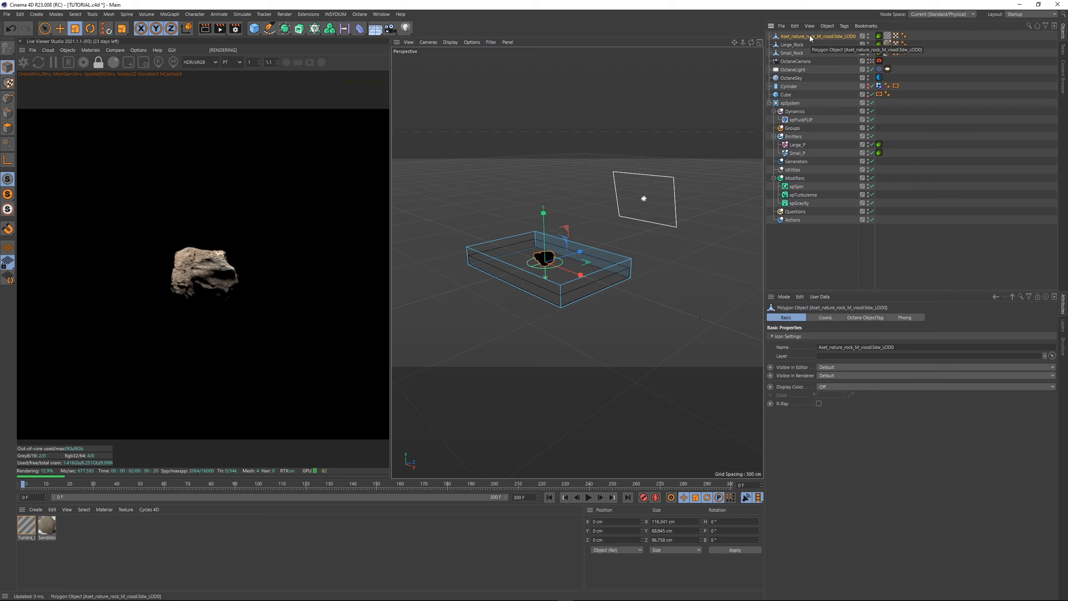
click(962, 71)
click(29, 526)
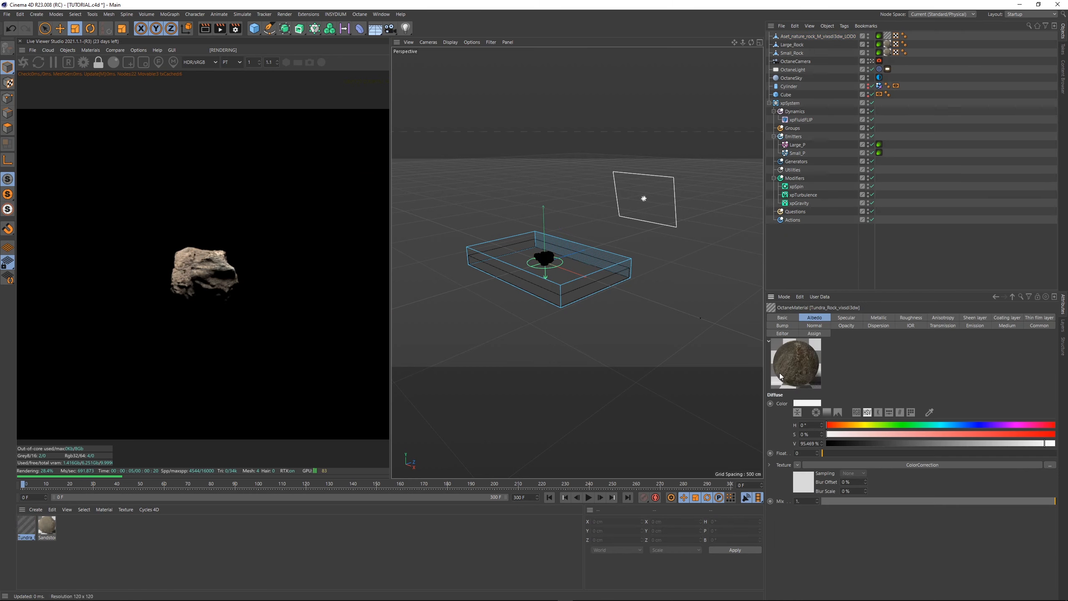
click(70, 534)
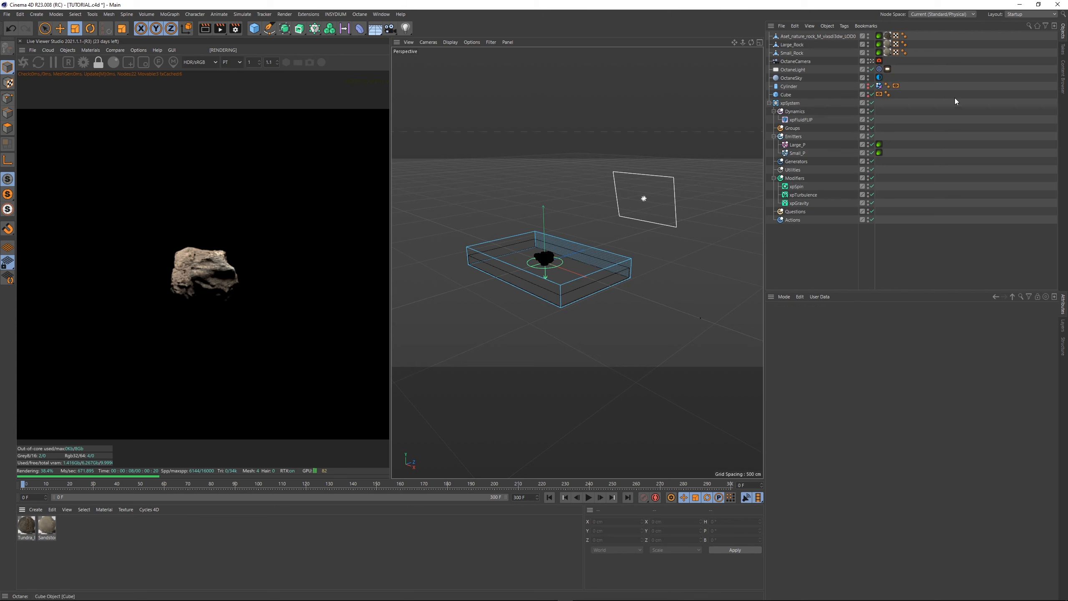
Step: Scale the imported Tundra rock down to about 5.8 × 3.4 × 4.8 cm and move it aside to about X 802 cm
click(796, 37)
key(t)
drag(660, 225, 317, 248)
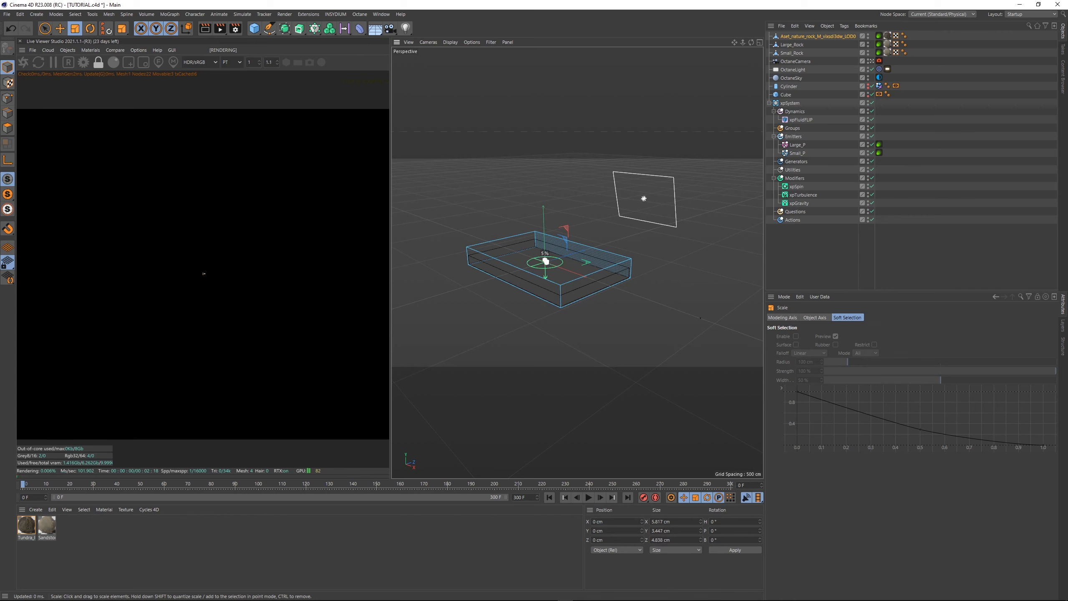
key(e)
click(1005, 135)
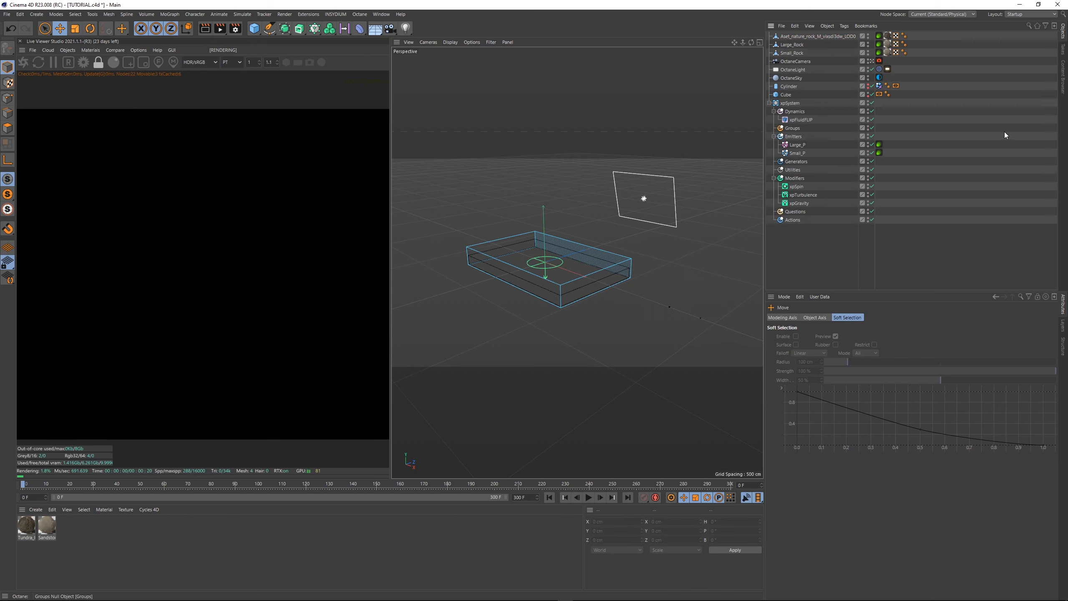
Step: Add the imported Tundra rock to the particle rendering geometry list of Small_P's Octane object tag
click(879, 153)
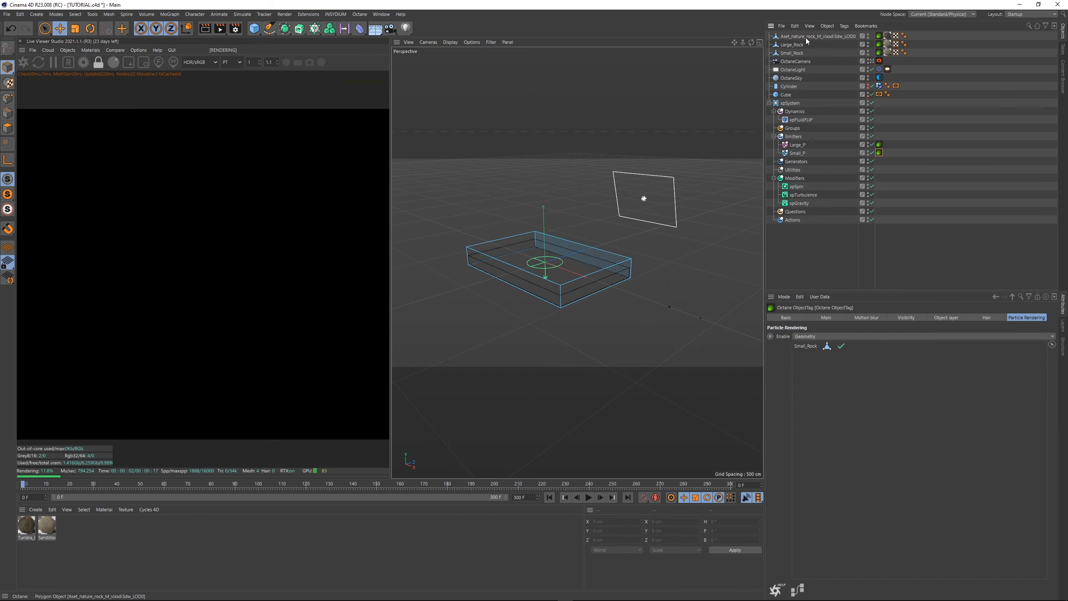
drag(807, 38, 836, 370)
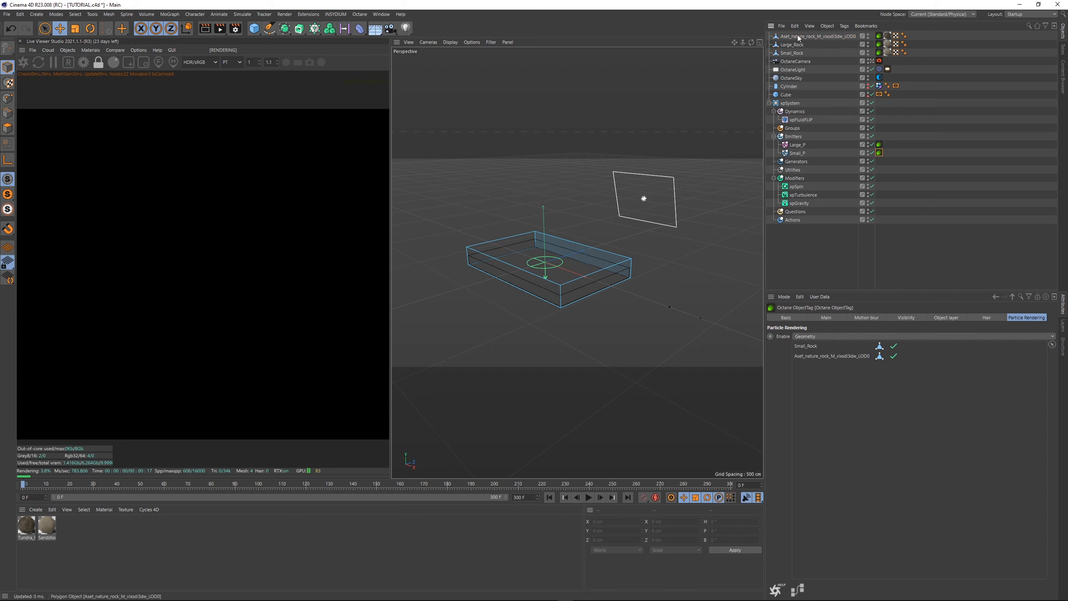
click(826, 57)
Step: Play the particle simulation to frame 5 so the live render displays the new rock mix
click(99, 64)
click(100, 64)
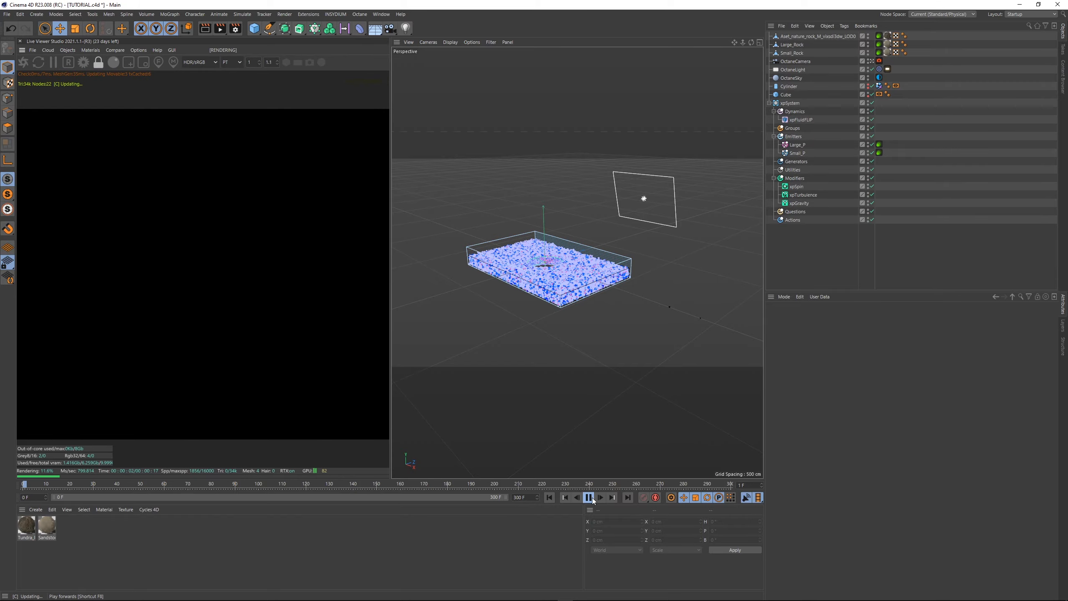
click(592, 500)
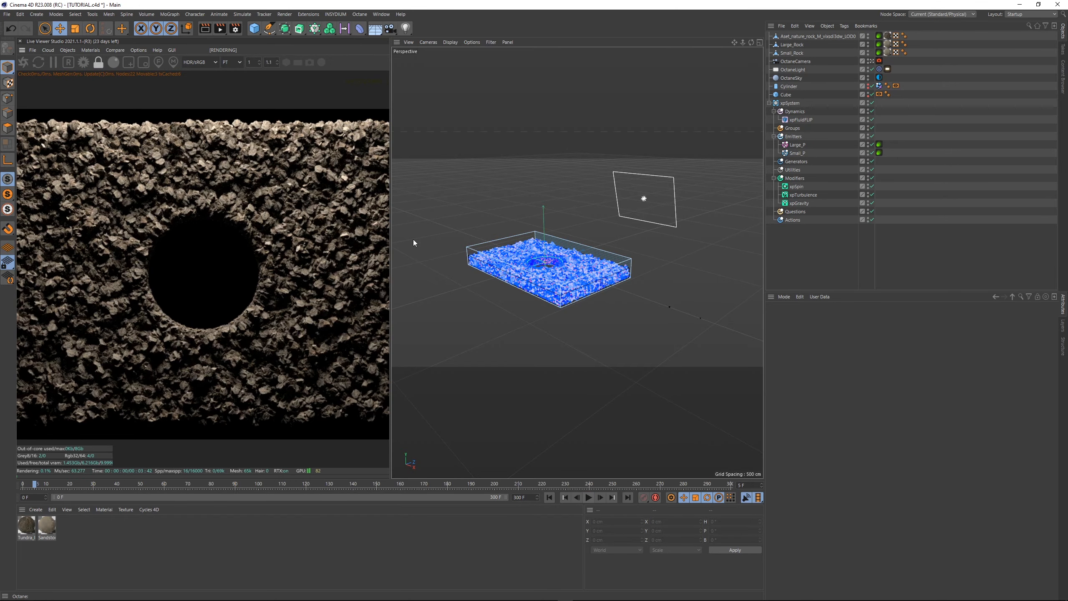
Step: Scale the imported Tundra rock down uniformly to about 1.7 × 1.0 × 1.4 cm, checking the gravel in the live render
click(810, 36)
key(t)
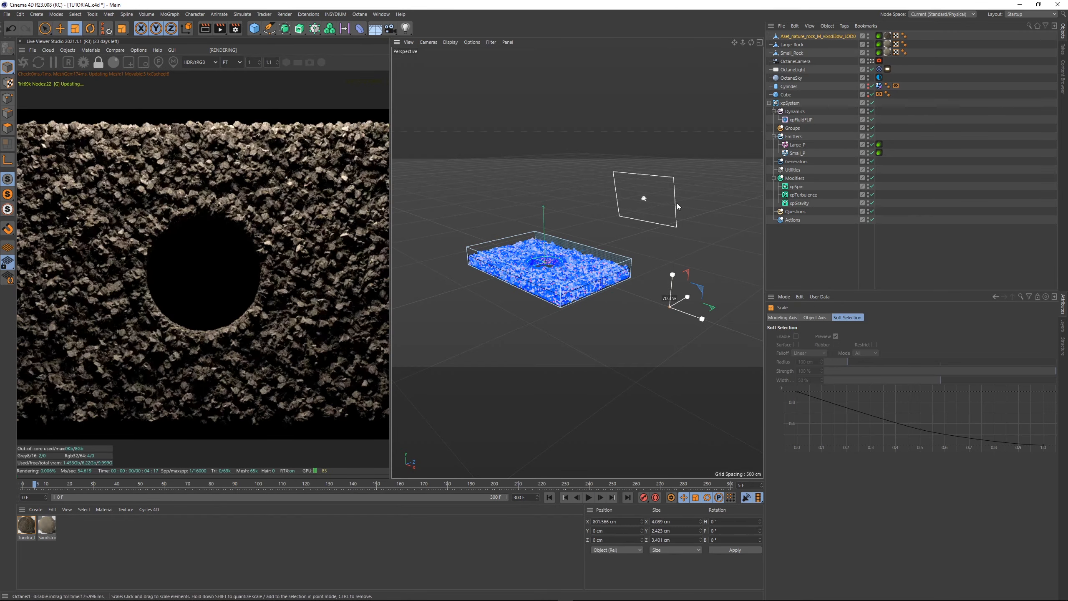
drag(677, 202, 524, 220)
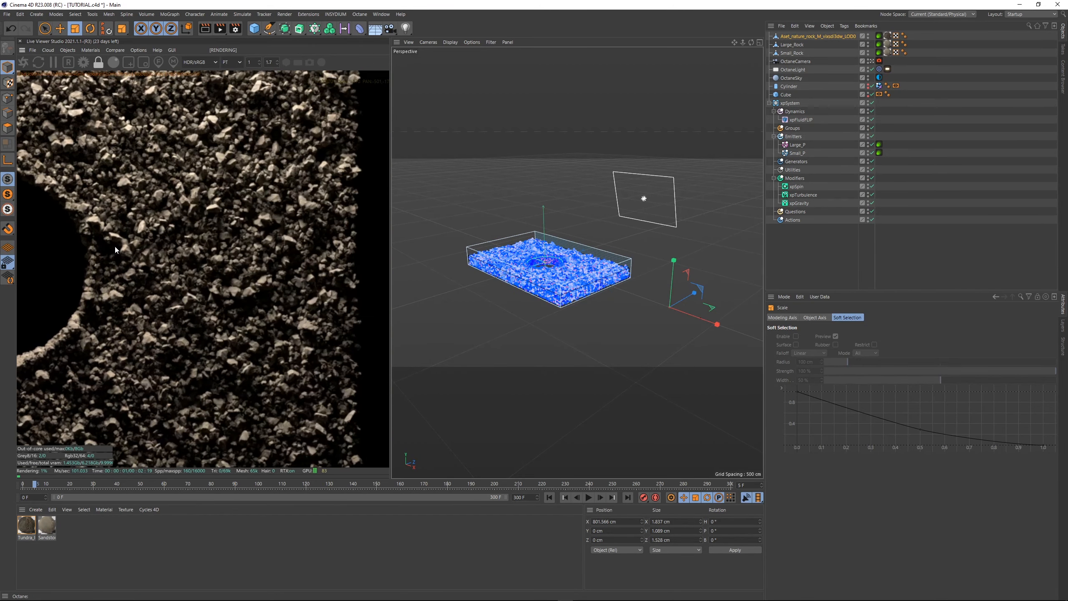
drag(601, 195, 637, 205)
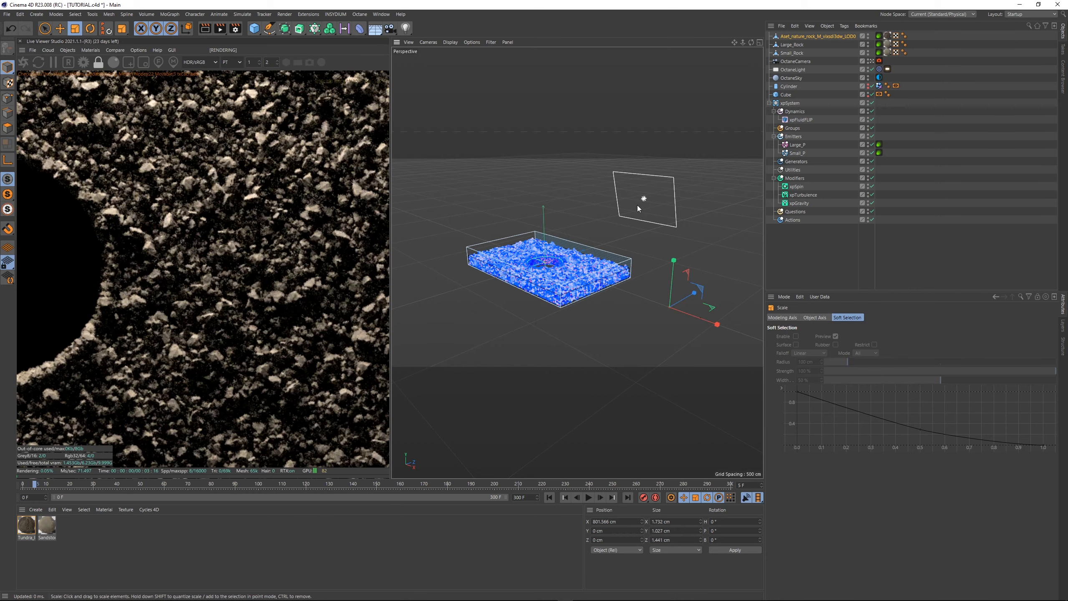
right_drag(153, 217, 356, 224)
click(298, 234)
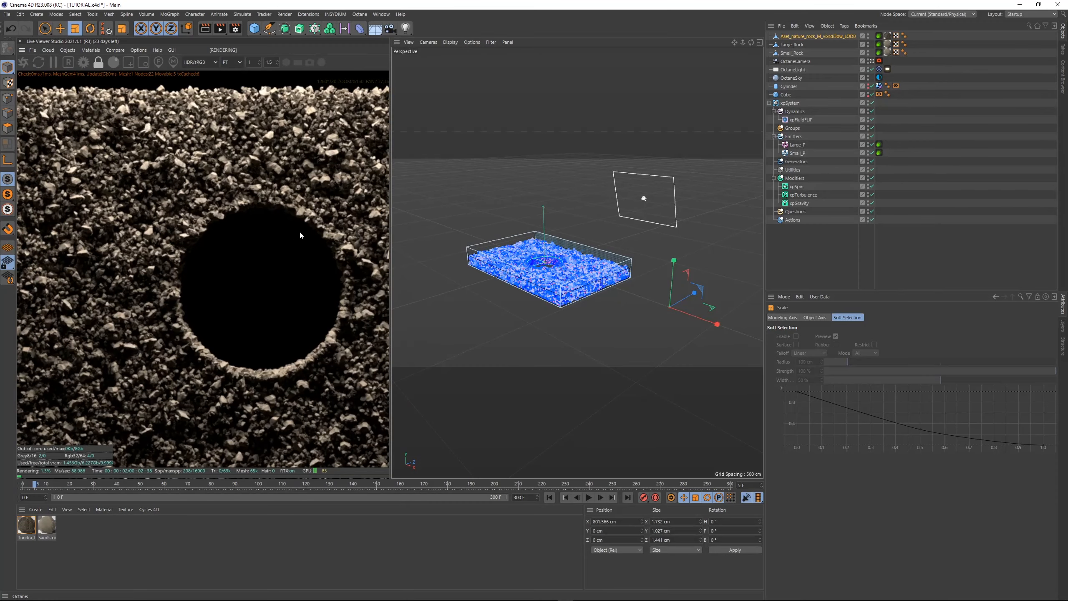
scroll(301, 236, down, 4)
right_drag(331, 271, 275, 254)
scroll(275, 249, down, 1)
scroll(275, 249, down, 1)
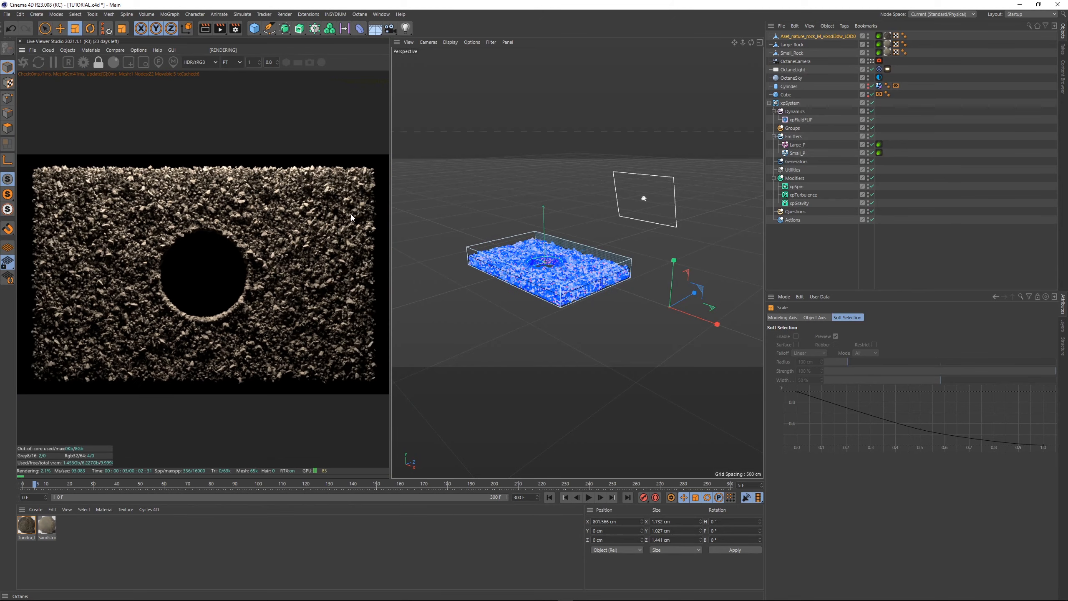
Step: Scale Large_Rock down uniformly to about 3.1 × 1.5 × 2.1 cm, and play the simulation to frame 15 with the live render paused
click(792, 45)
mouse_move(694, 165)
mouse_down()
mouse_move(596, 159)
mouse_move(695, 180)
mouse_up()
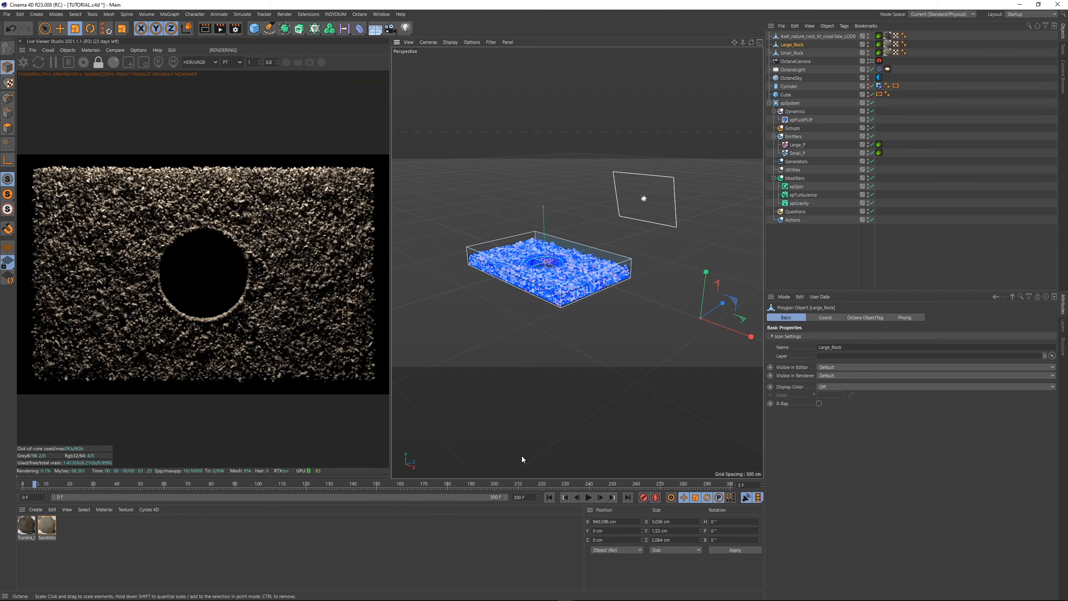
click(54, 64)
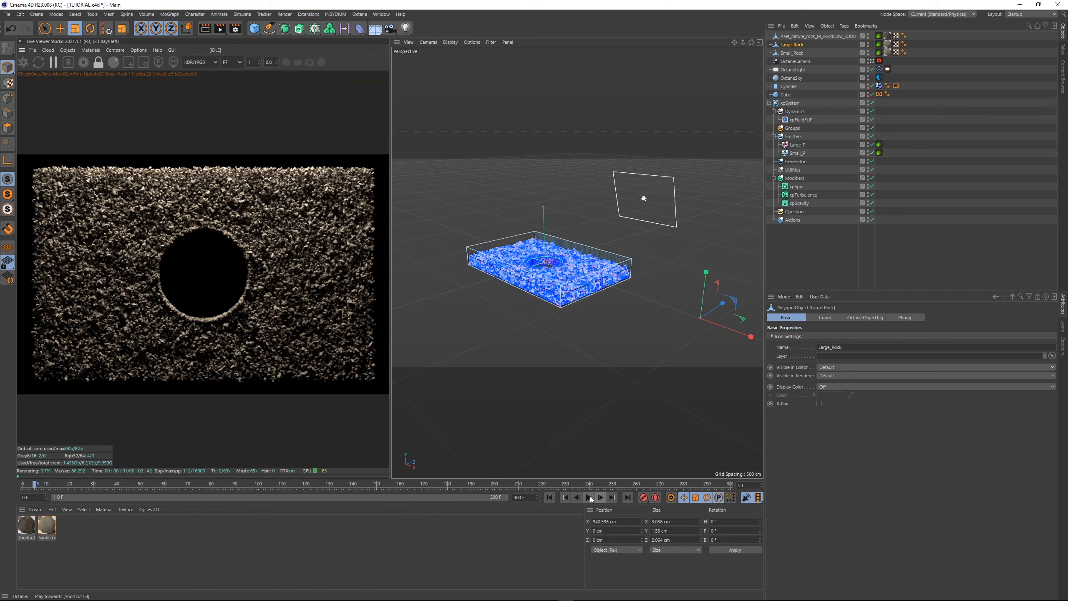
click(589, 497)
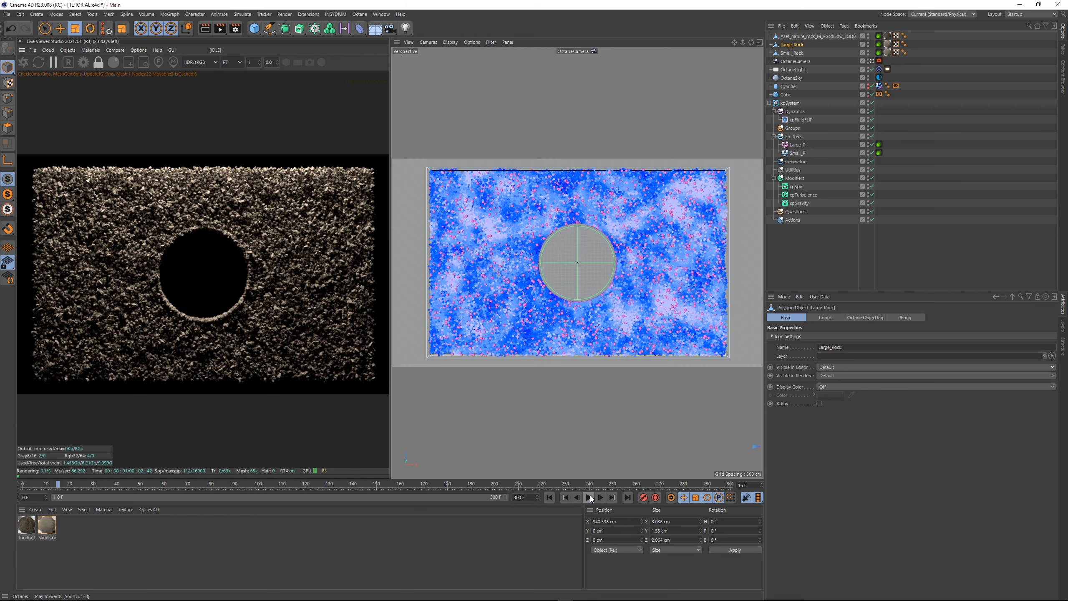
Step: Set xpTurbulence's scale to 106% and strength to 28, and replay the simulation from the start to frame 59
click(801, 196)
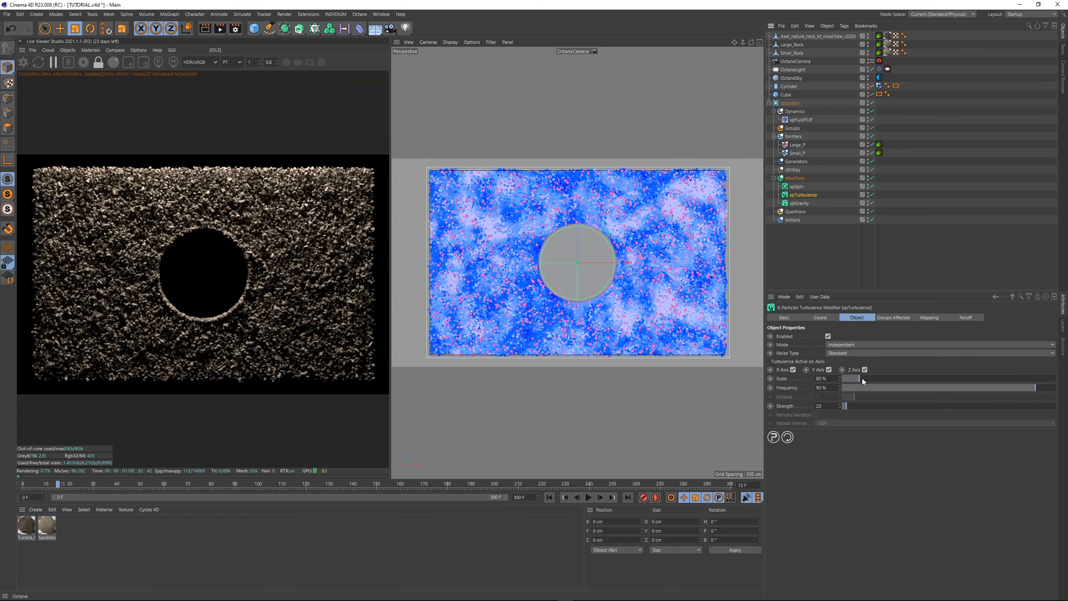
drag(863, 379, 865, 379)
click(549, 498)
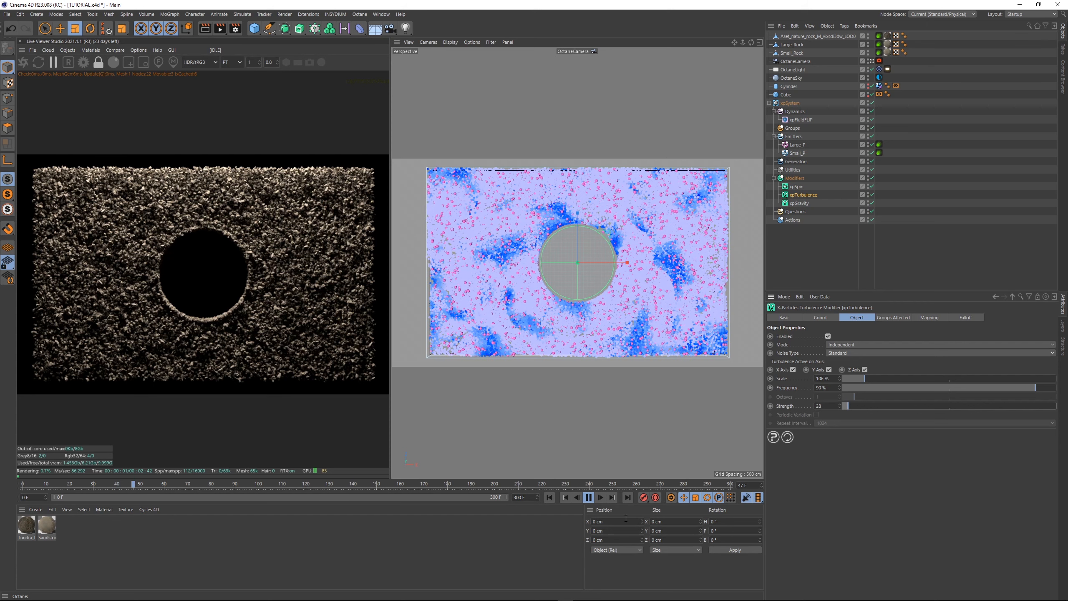
click(588, 497)
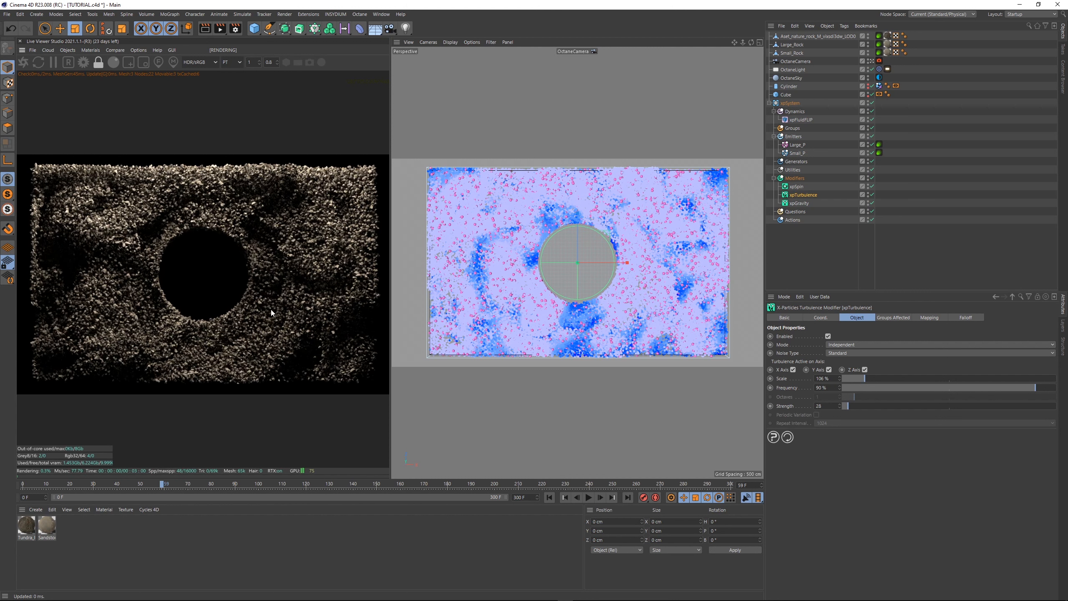
Step: Add an Octane FalloffMap as the OctaneLight's distribution and set its mode to Normal vs. vector 90deg
click(888, 69)
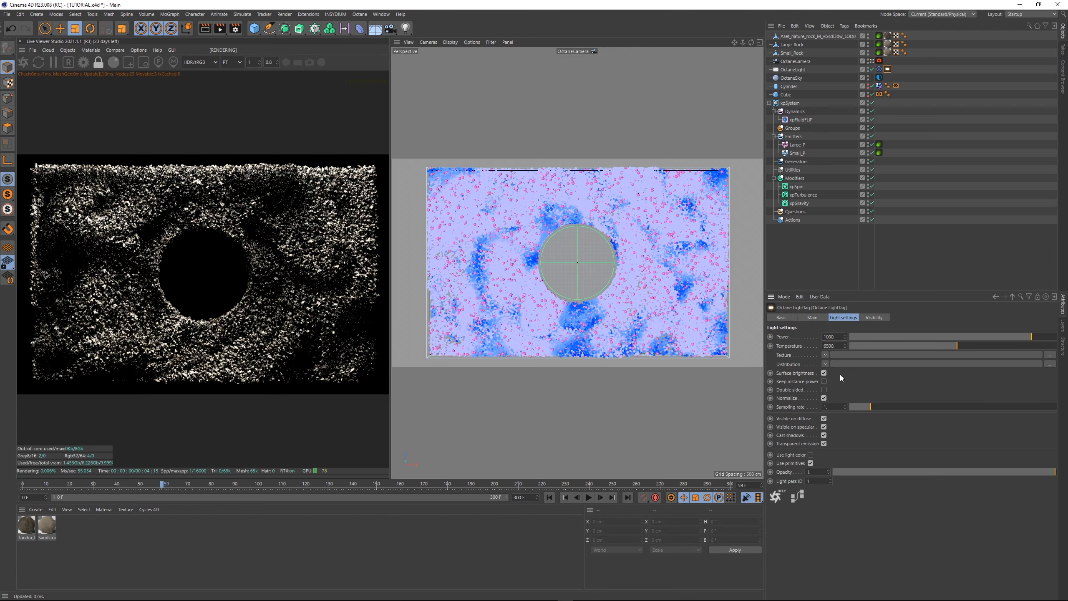
click(825, 355)
mouse_move(858, 290)
mouse_move(899, 293)
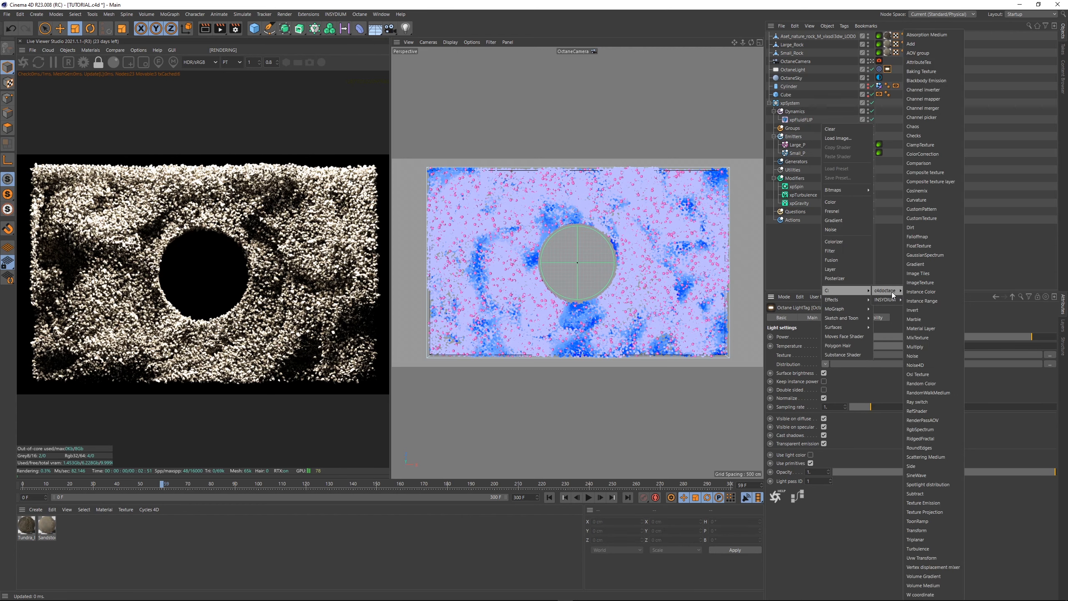
click(921, 236)
click(863, 346)
click(864, 337)
click(872, 356)
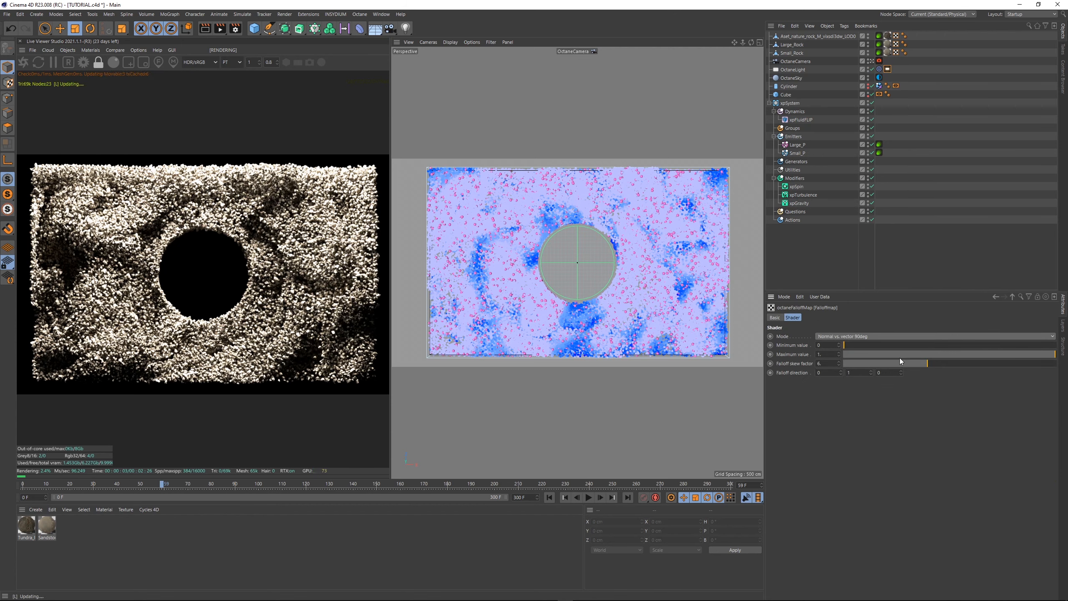
Step: Return to the OctaneLight's light settings and set the sampling rate to 3000
click(1012, 297)
click(904, 252)
click(887, 68)
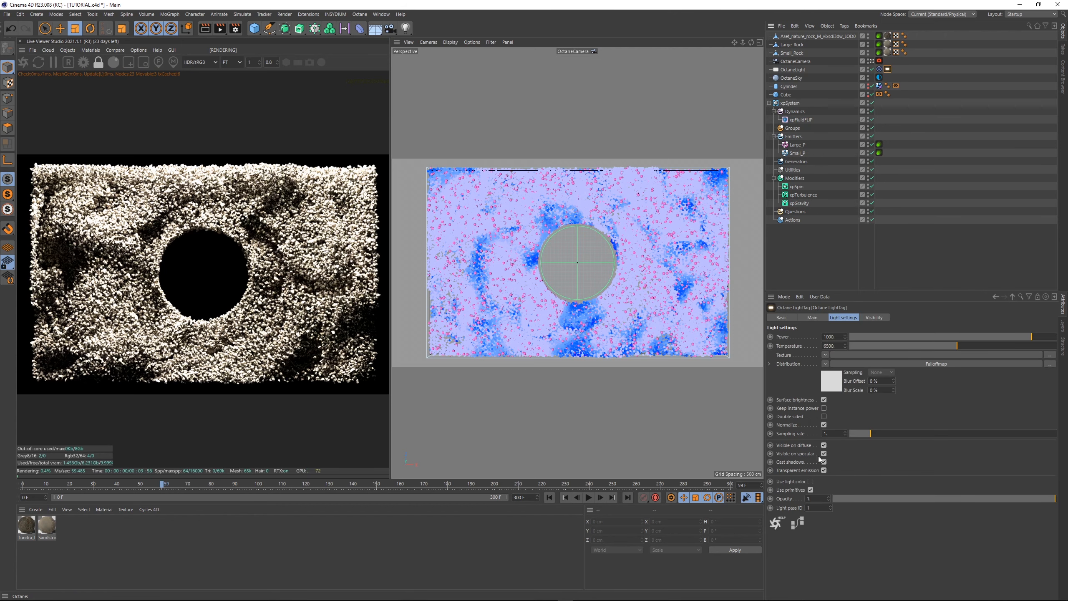
key(Return)
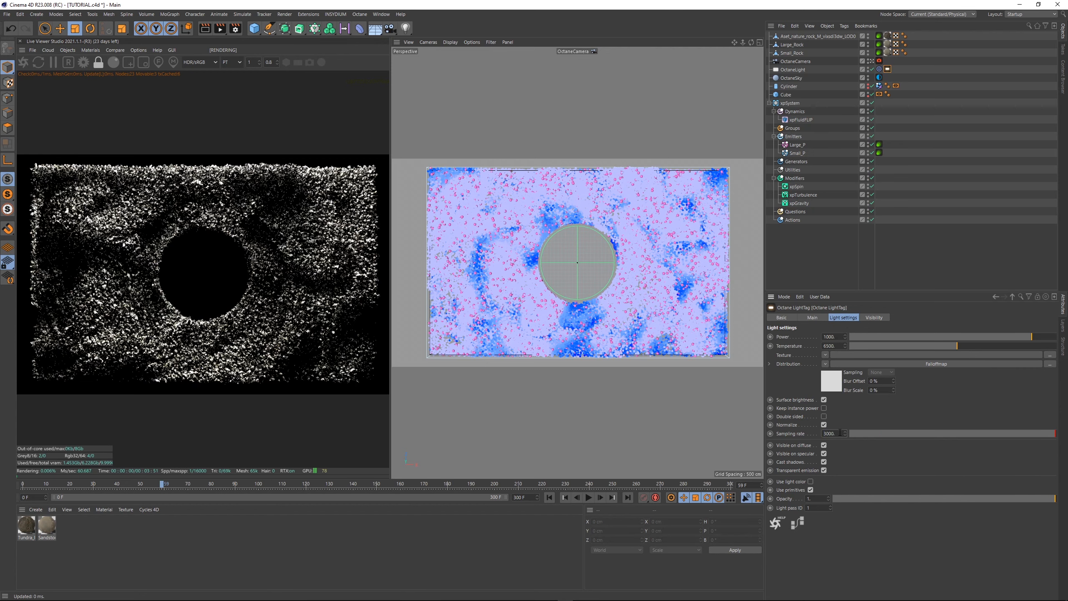
Step: Leave the camera view and move the OctaneLight farther back and higher, to about Y 349 cm and Z 1564 cm
click(798, 70)
click(871, 61)
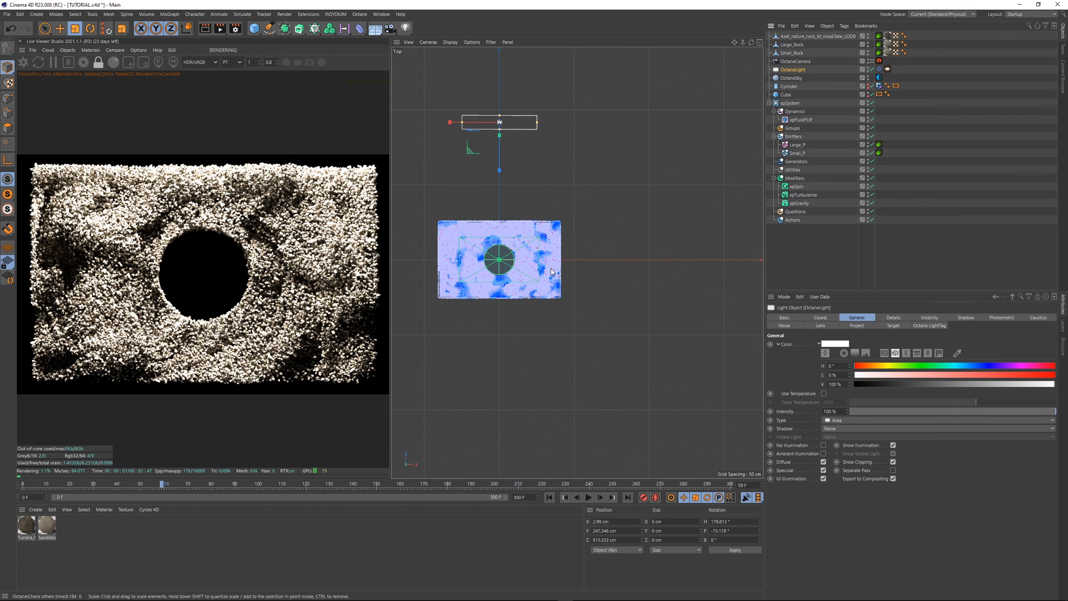
alt+drag(560, 279, 546, 292)
scroll(561, 290, down, 4)
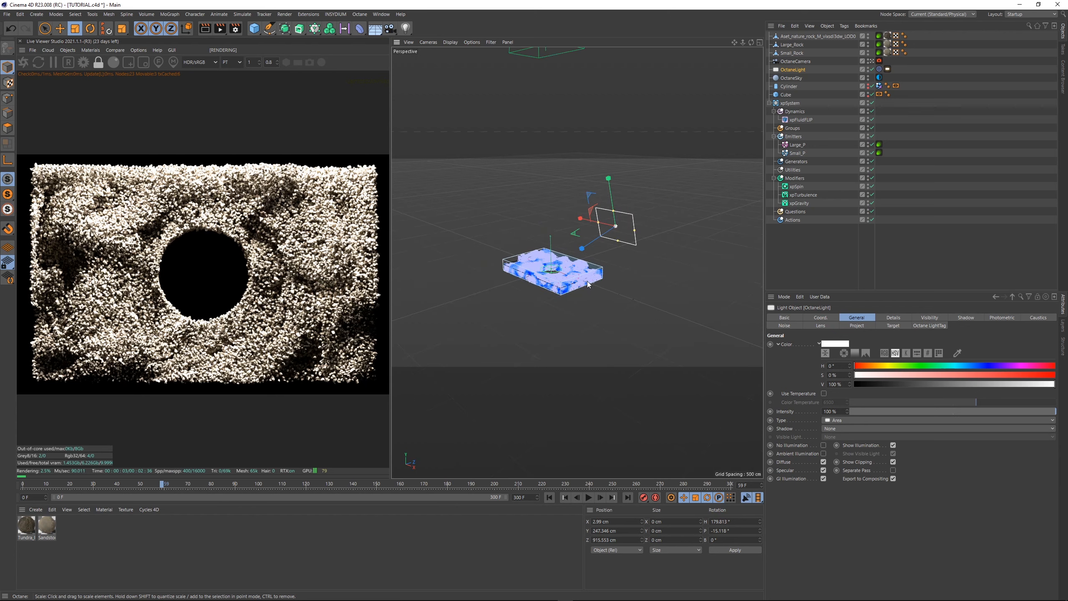
alt+middle_drag(587, 283, 562, 285)
key(e)
key(w)
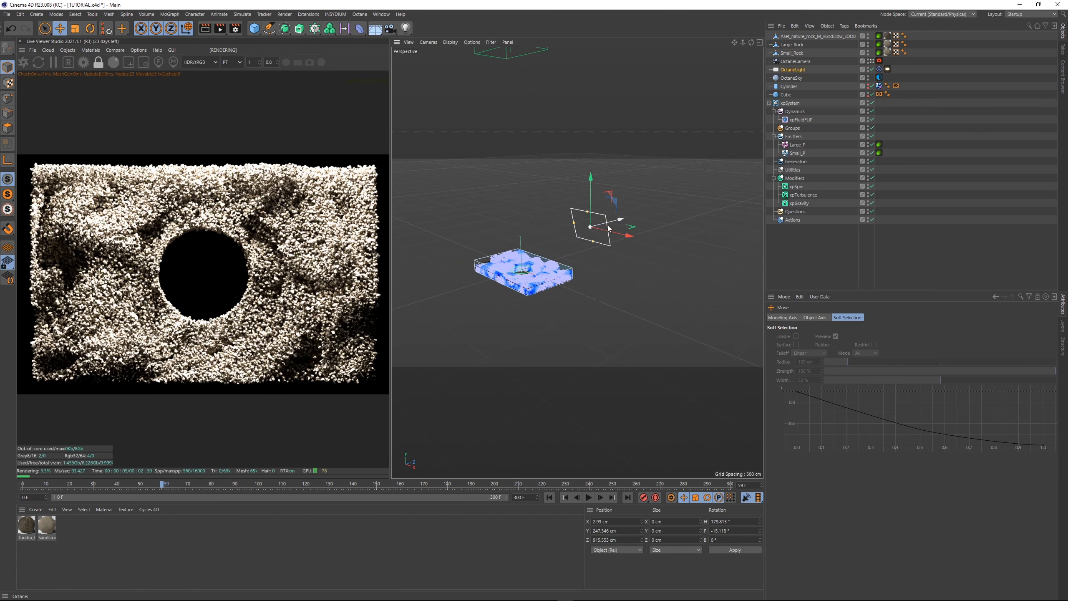
drag(609, 225, 627, 174)
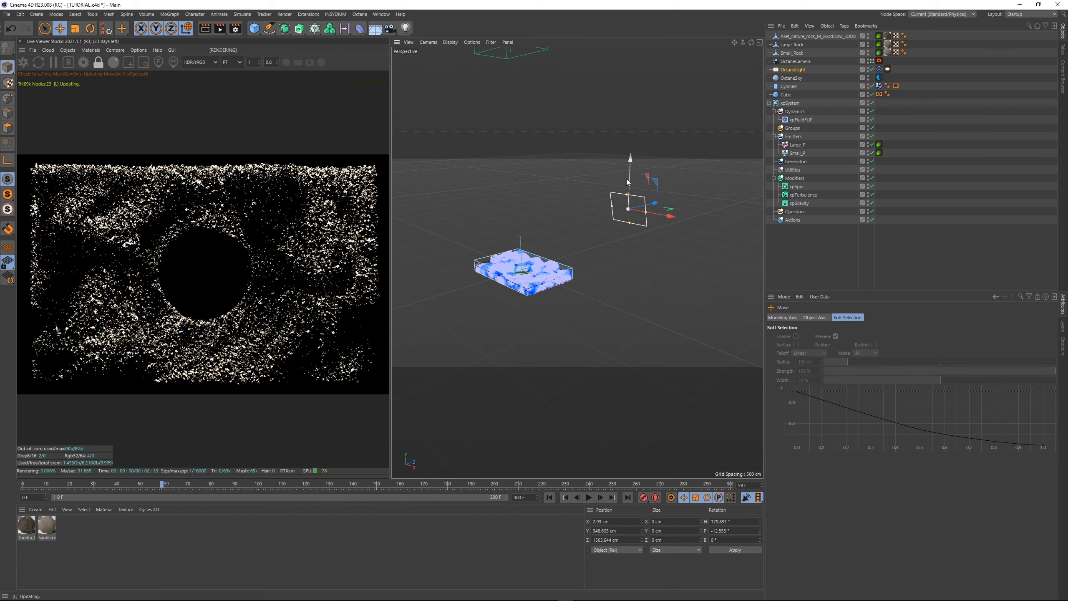
Step: Duplicate OctaneSky and set the copy's environment type to Visible environment
click(977, 114)
ctrl+drag(793, 78, 794, 73)
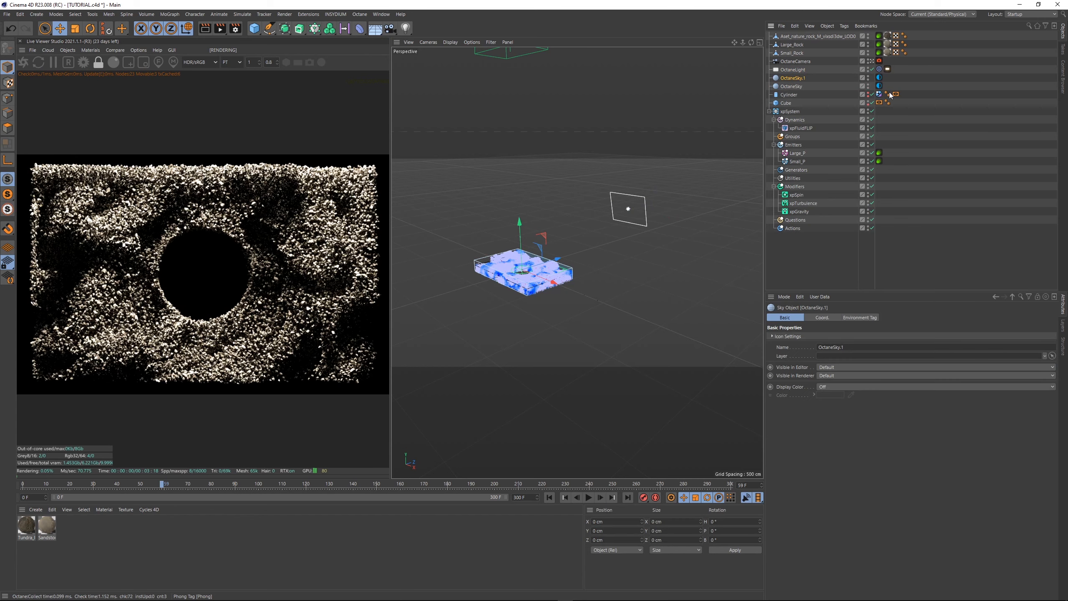
click(831, 422)
click(831, 434)
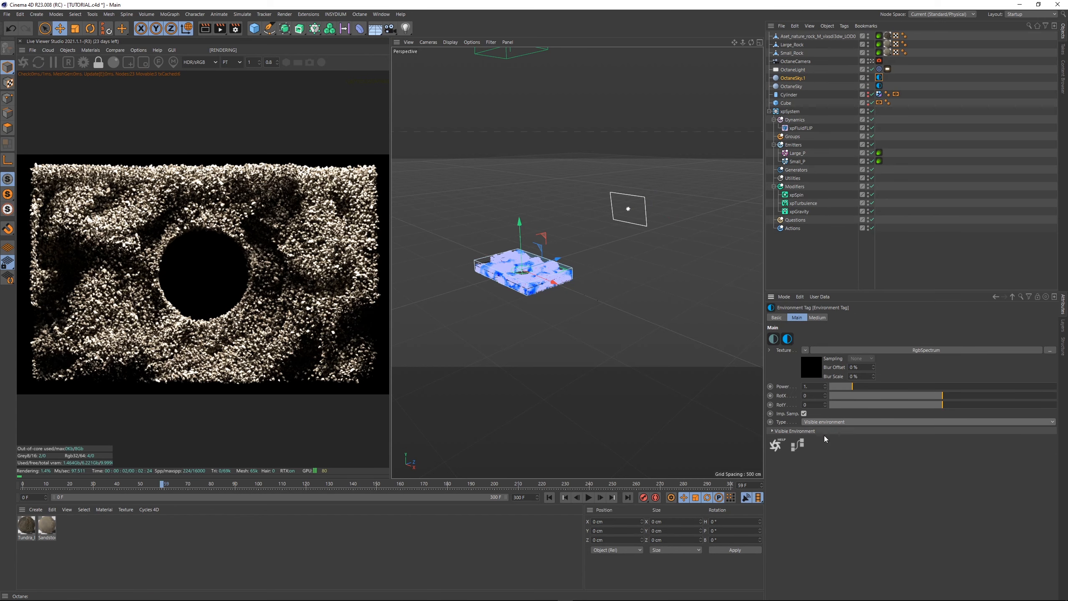
Step: Raise the brightness of the original OctaneSky's RgbSpectrum colour to 38%
click(810, 371)
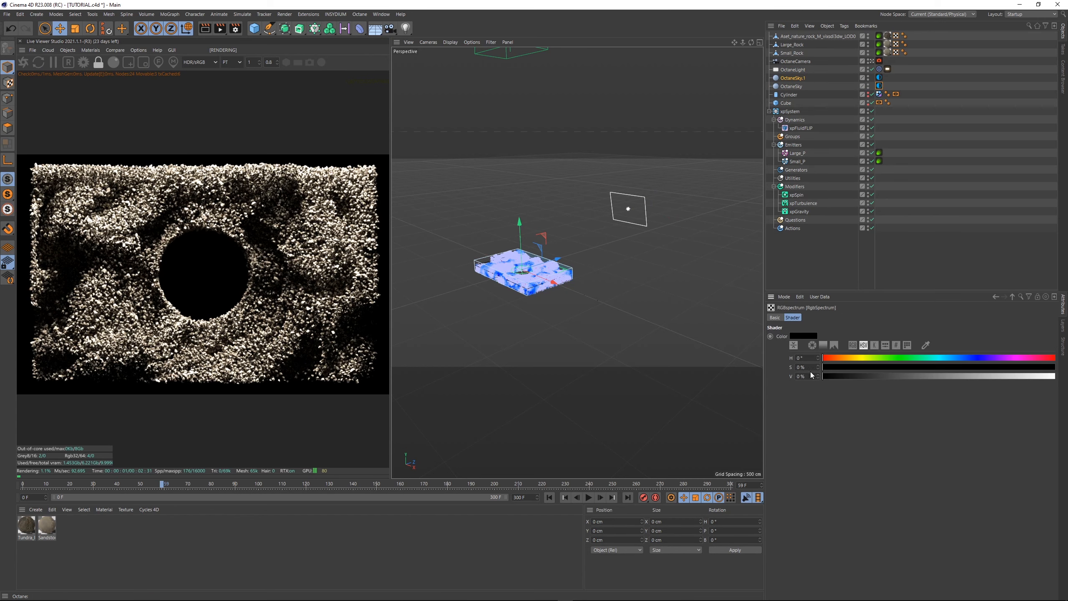
drag(837, 376, 911, 377)
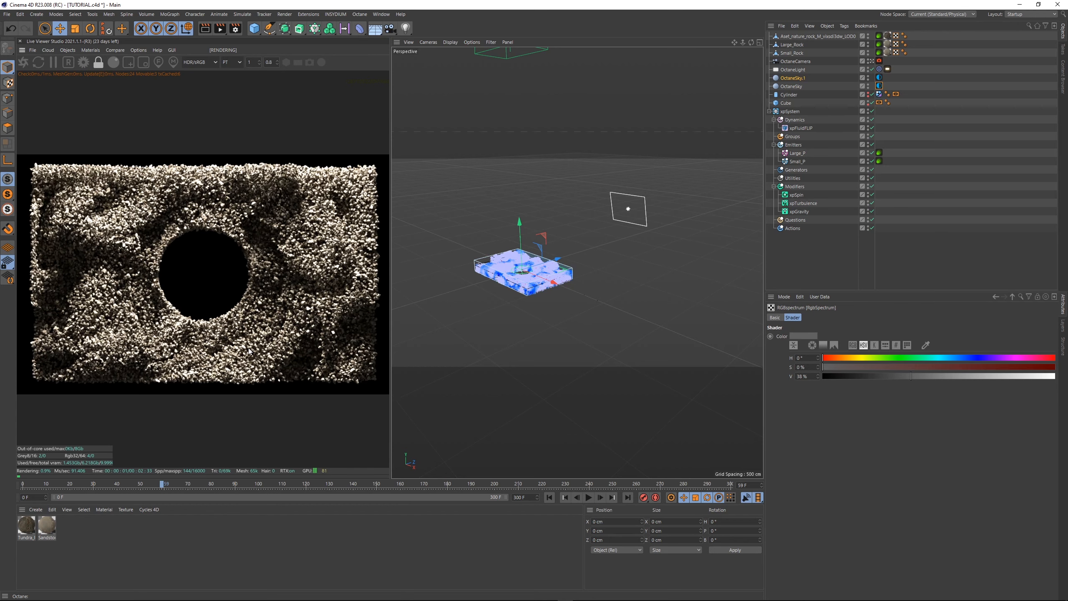
Step: Look through OctaneCamera and move it closer to the gravel bed, to a height of about 3054 cm
click(795, 61)
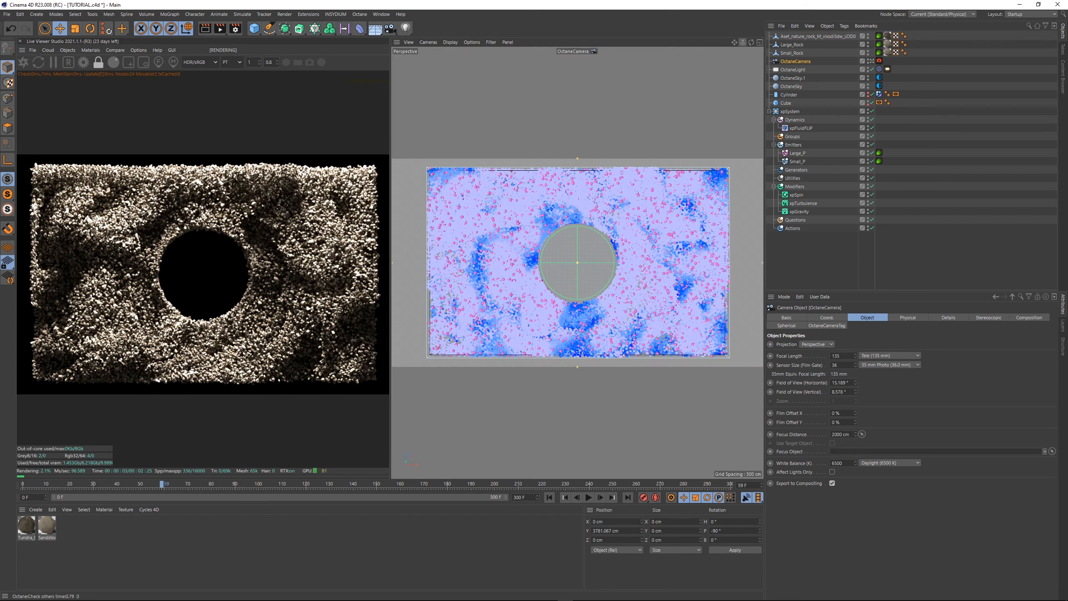
mouse_move(743, 42)
mouse_down()
mouse_move(774, 41)
mouse_move(741, 42)
mouse_up()
scroll(214, 335, down, 2)
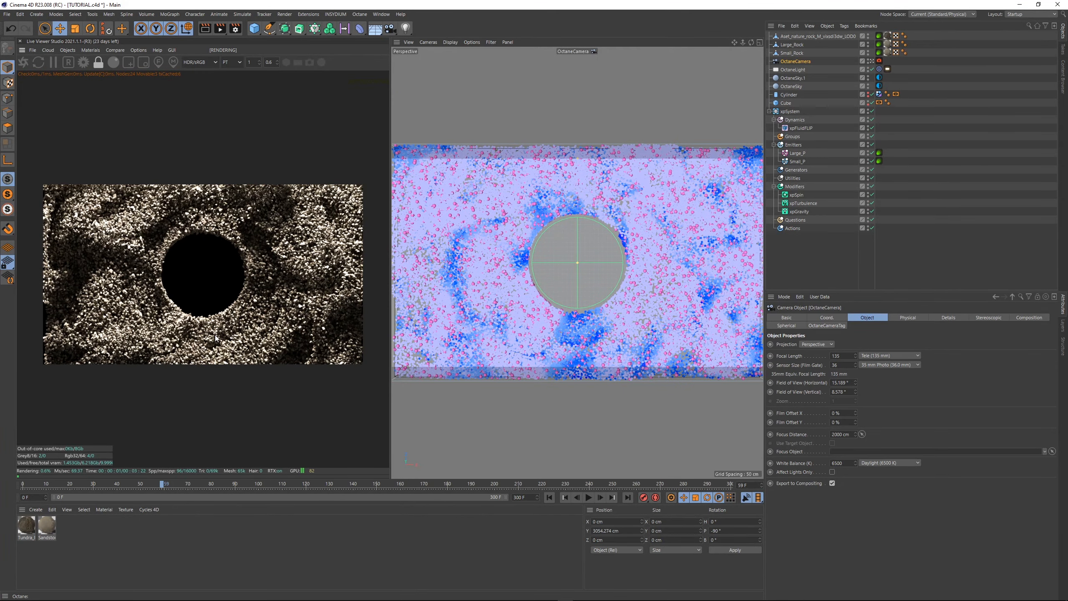
click(978, 149)
Step: Scale the Large_Rock object up slightly to about 3.24 × 1.63 × 2.2 cm
scroll(143, 328, up, 5)
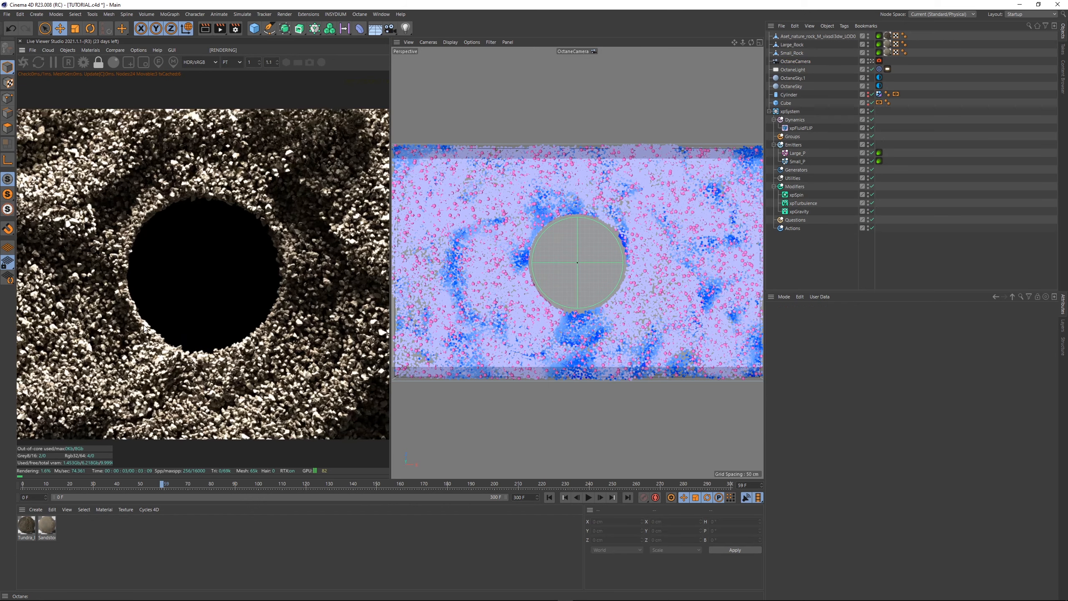
scroll(280, 246, up, 5)
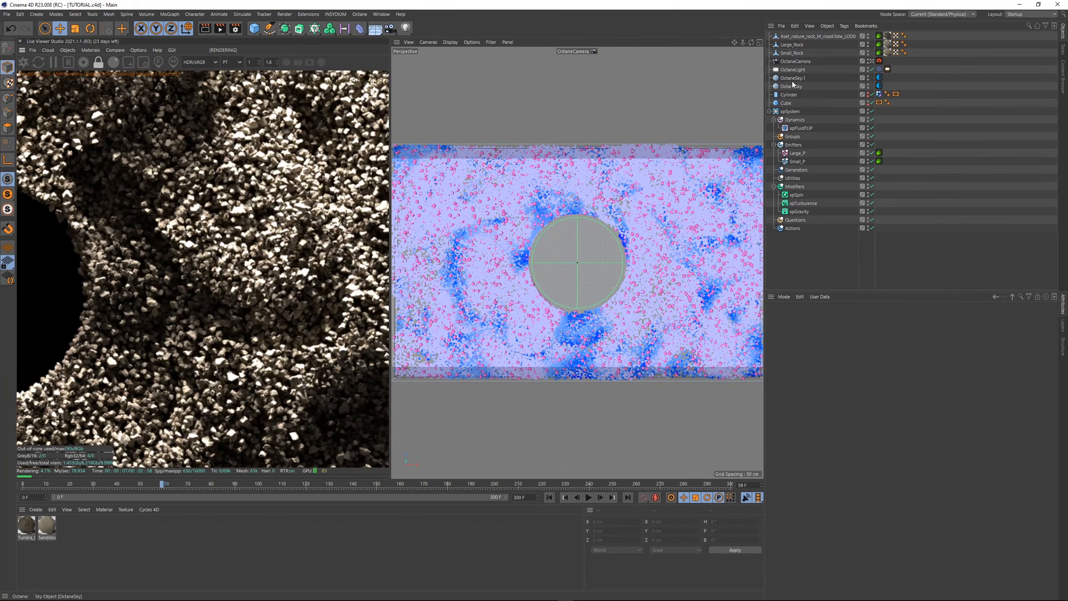
click(795, 47)
key(t)
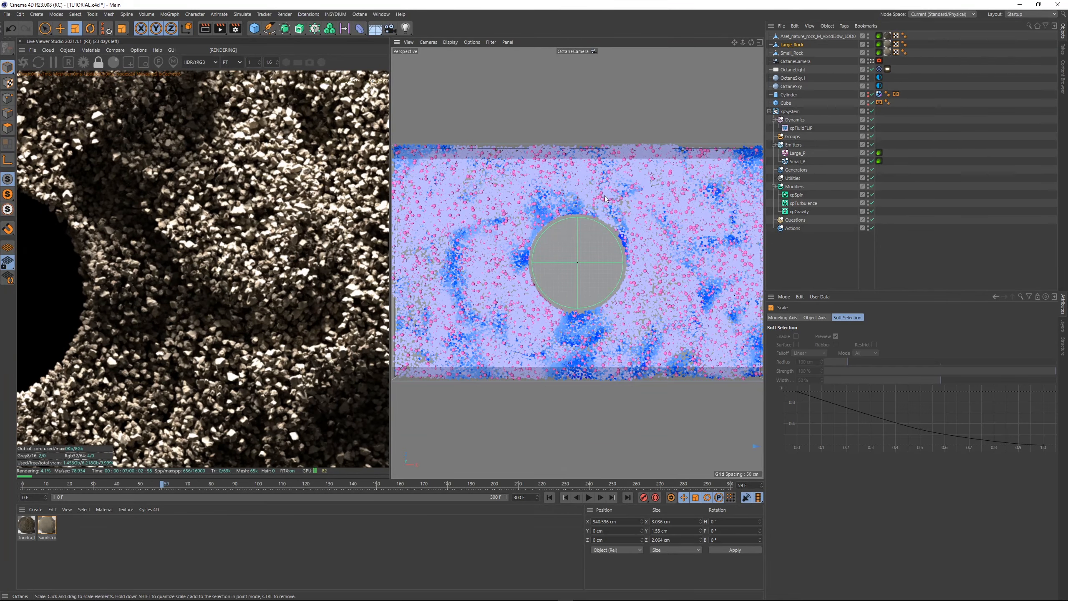
scroll(321, 217, down, 5)
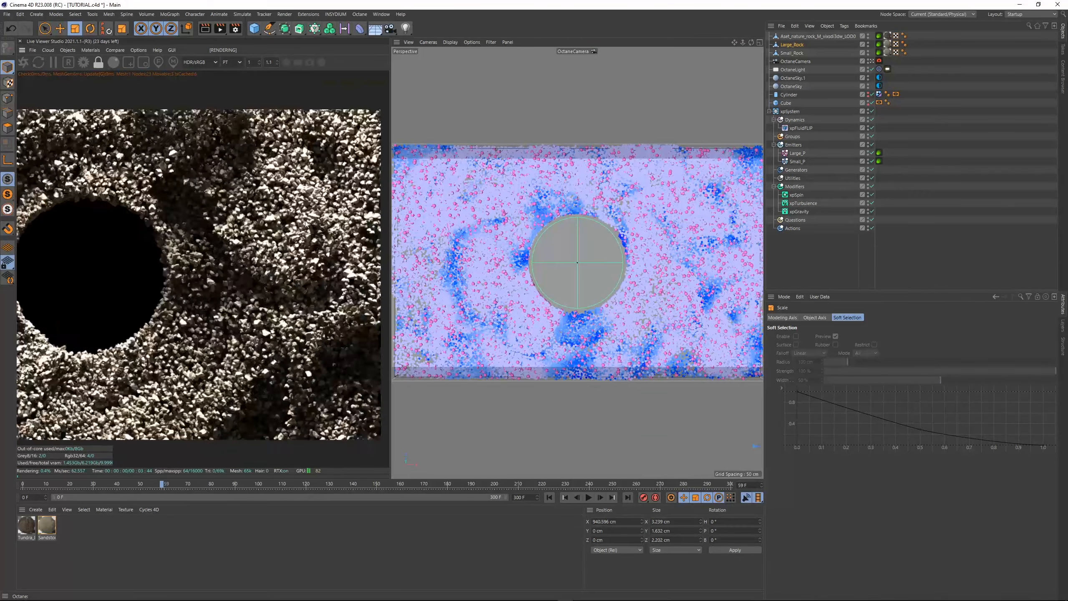
scroll(321, 217, down, 5)
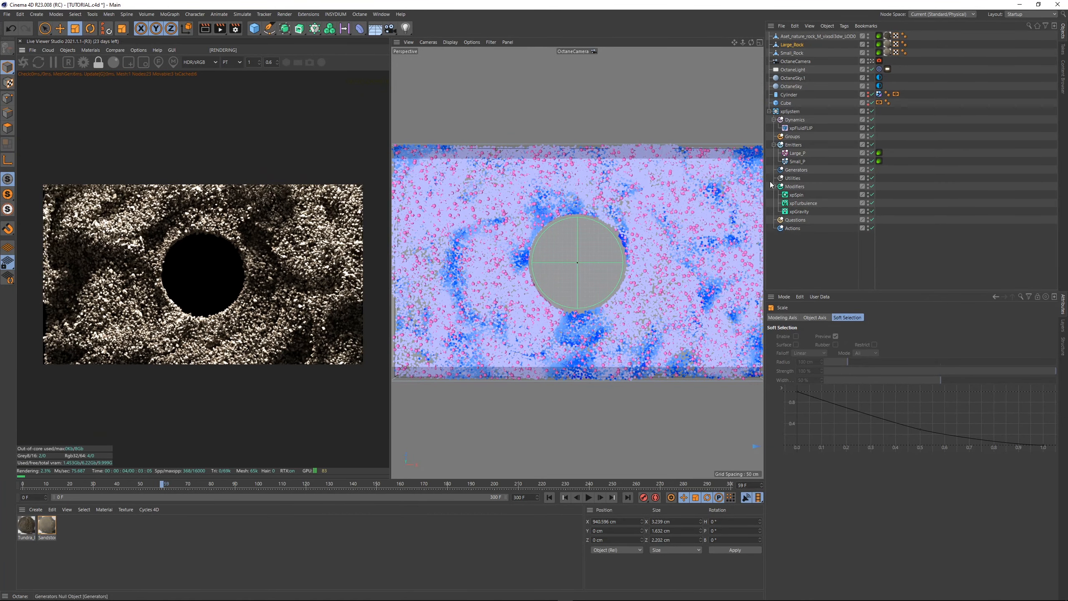
click(920, 168)
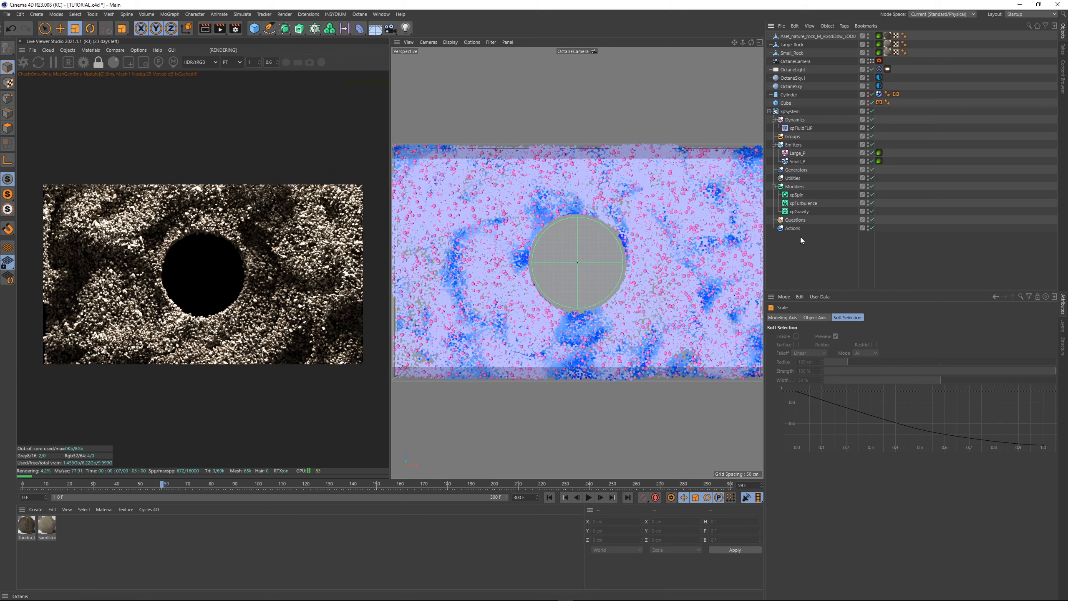
Step: Open the Sandstone Boulder material in the Octane Node Editor, enlarge the editor and spread out the overlapping texture and correction nodes
click(46, 528)
click(91, 50)
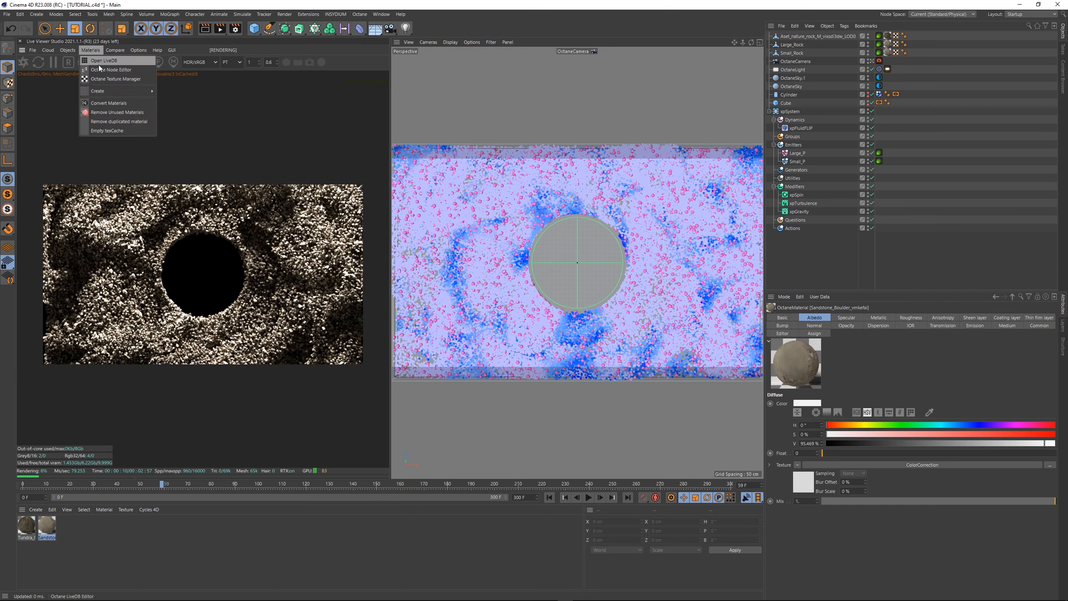
click(101, 69)
drag(310, 177, 533, 85)
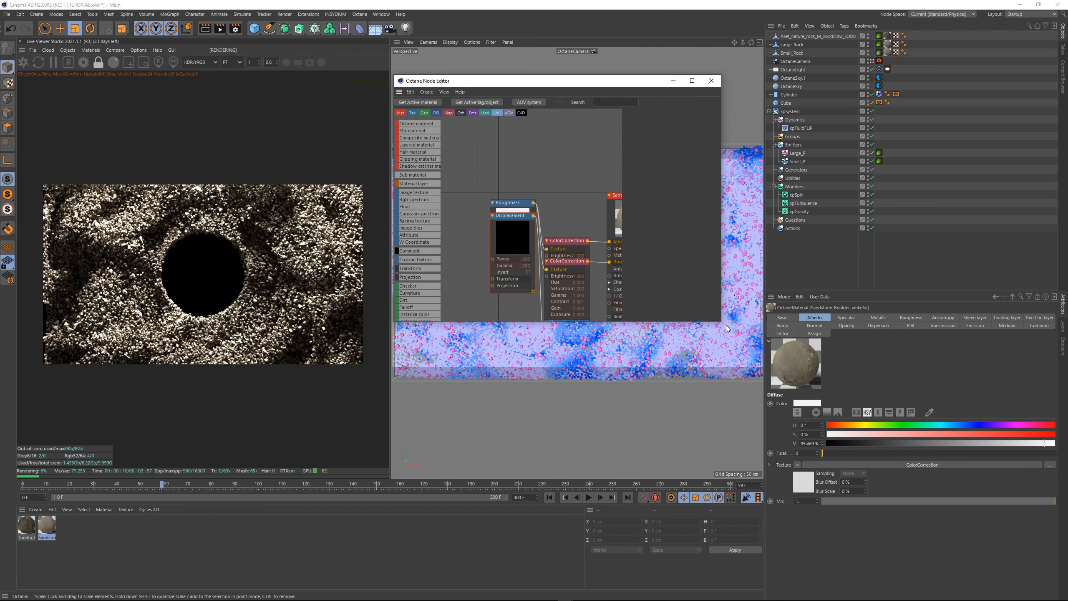
drag(721, 320, 879, 522)
drag(638, 210, 696, 183)
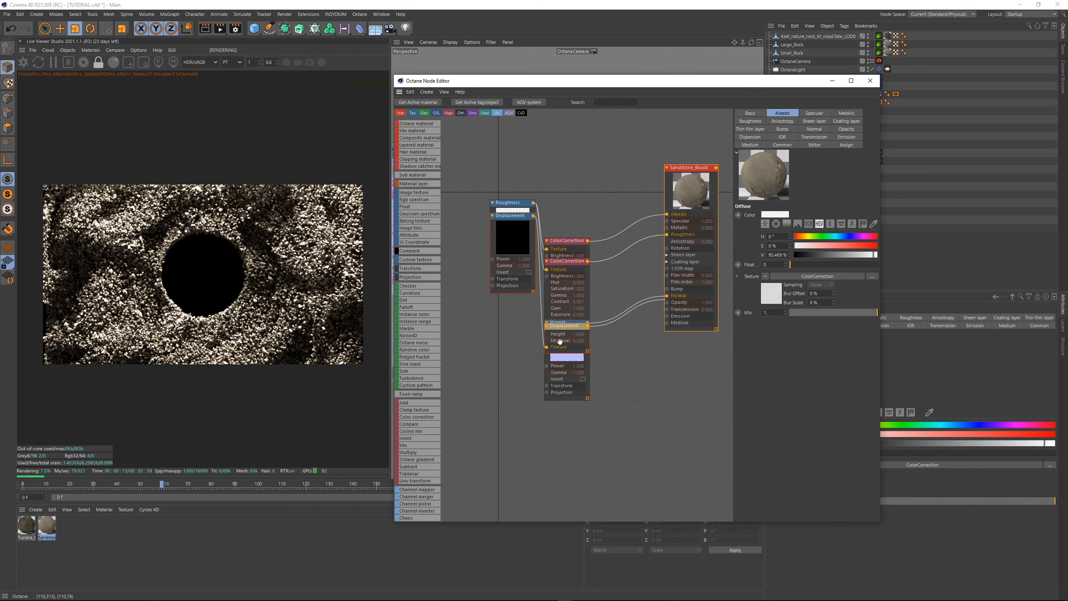
drag(564, 327, 608, 473)
drag(508, 222, 471, 173)
drag(565, 241, 554, 153)
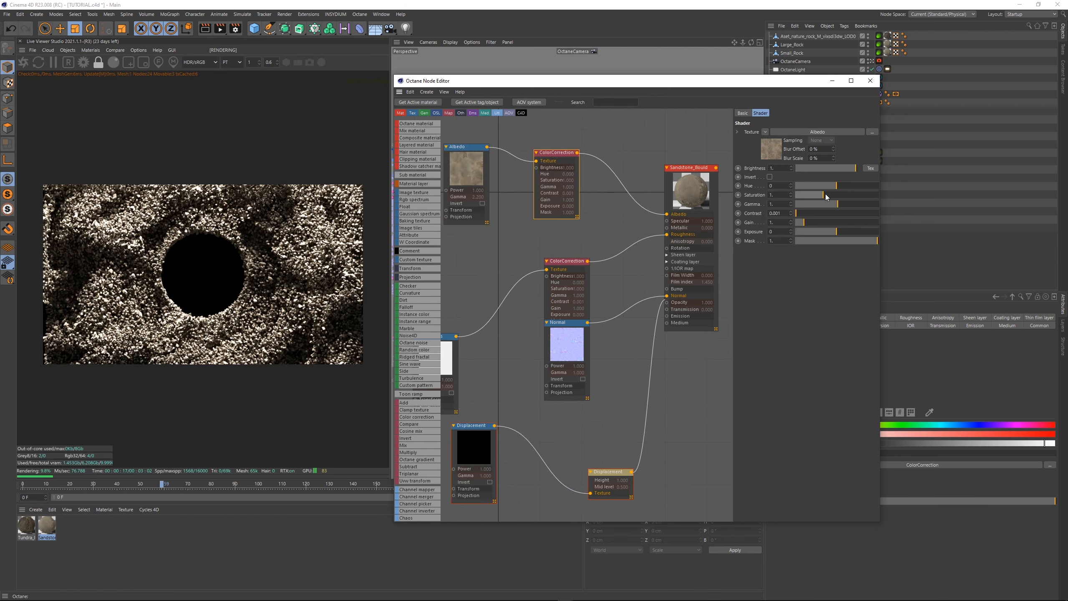
Step: Set the sandstone albedo ColorCorrection to hue about -0.046, saturation about 1.34 and gamma about 0.77
mouse_move(825, 197)
mouse_down()
mouse_move(834, 184)
mouse_move(836, 206)
mouse_move(832, 195)
mouse_up()
scroll(221, 311, up, 3)
scroll(134, 298, down, 2)
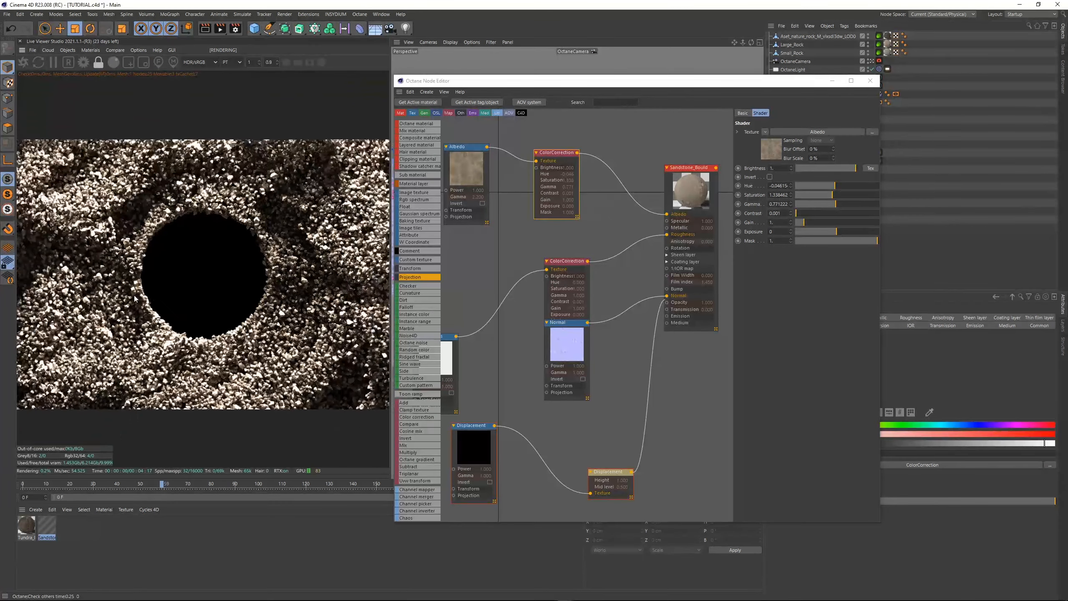
scroll(135, 298, down, 1)
Step: Spread out the Tundra Rock material's nodes and set its albedo ColorCorrection to hue about -0.046, saturation about 0.82 and gamma about 1.13
click(26, 526)
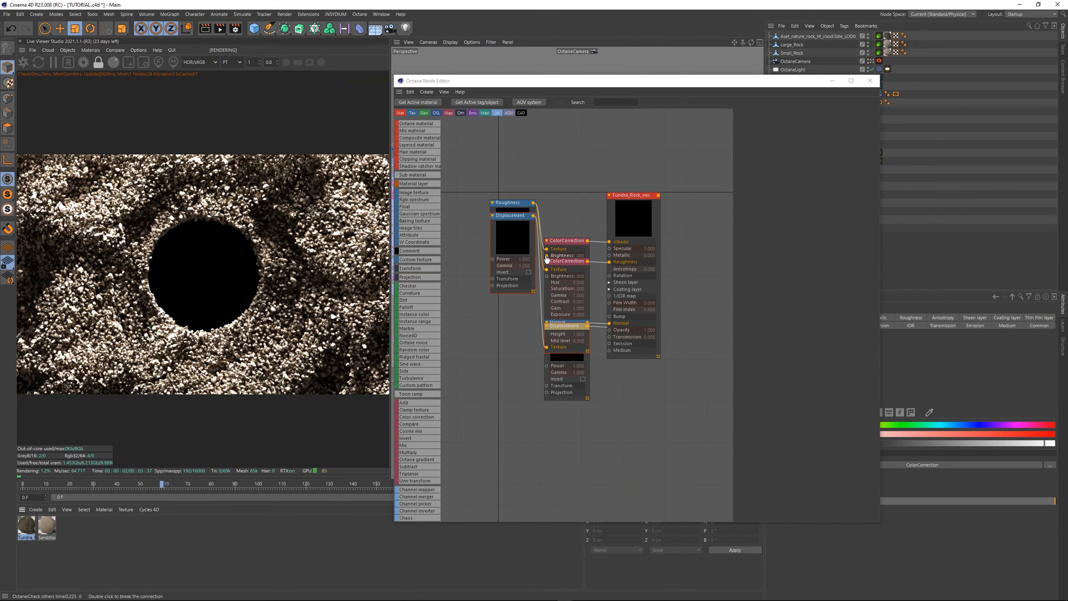
drag(511, 217, 456, 190)
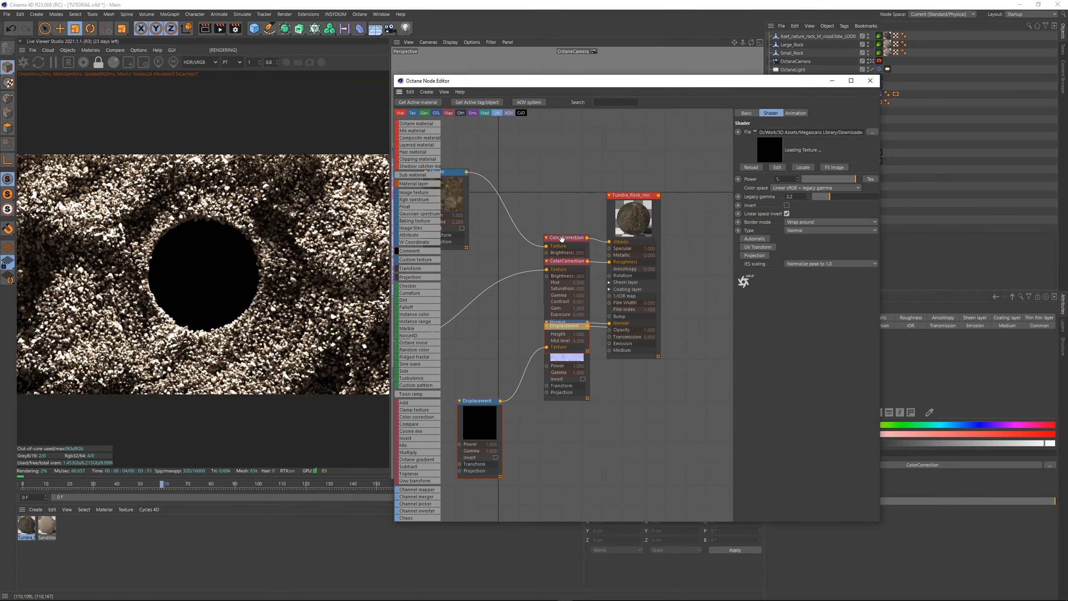
drag(559, 240, 540, 178)
mouse_move(823, 194)
mouse_down()
mouse_move(868, 195)
mouse_move(838, 196)
mouse_up()
scroll(250, 334, up, 5)
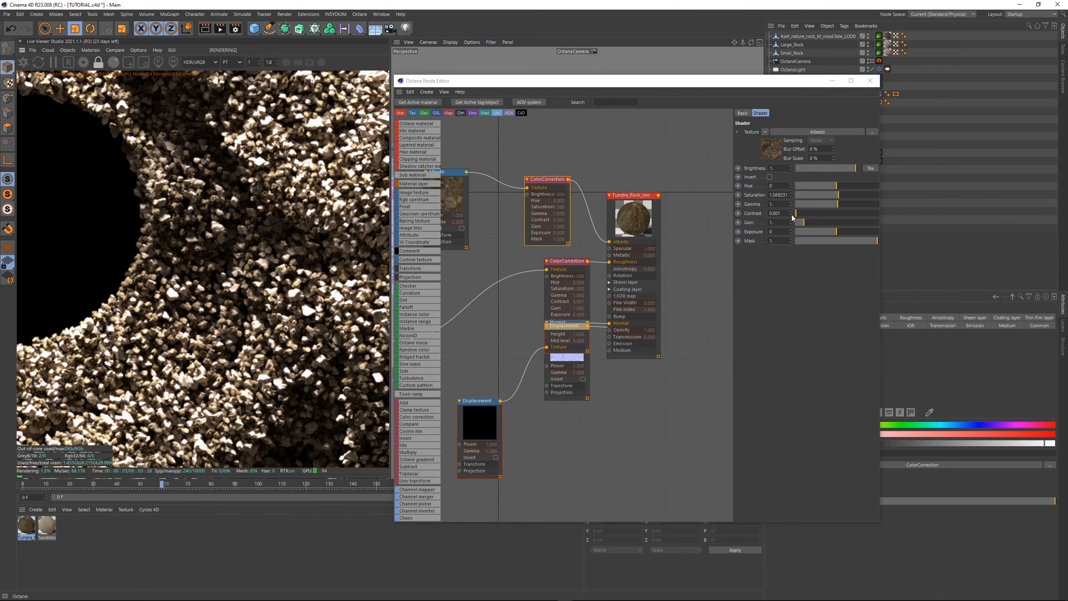
mouse_move(839, 195)
mouse_down()
mouse_move(814, 195)
mouse_move(839, 204)
mouse_move(835, 185)
mouse_move(817, 195)
mouse_up()
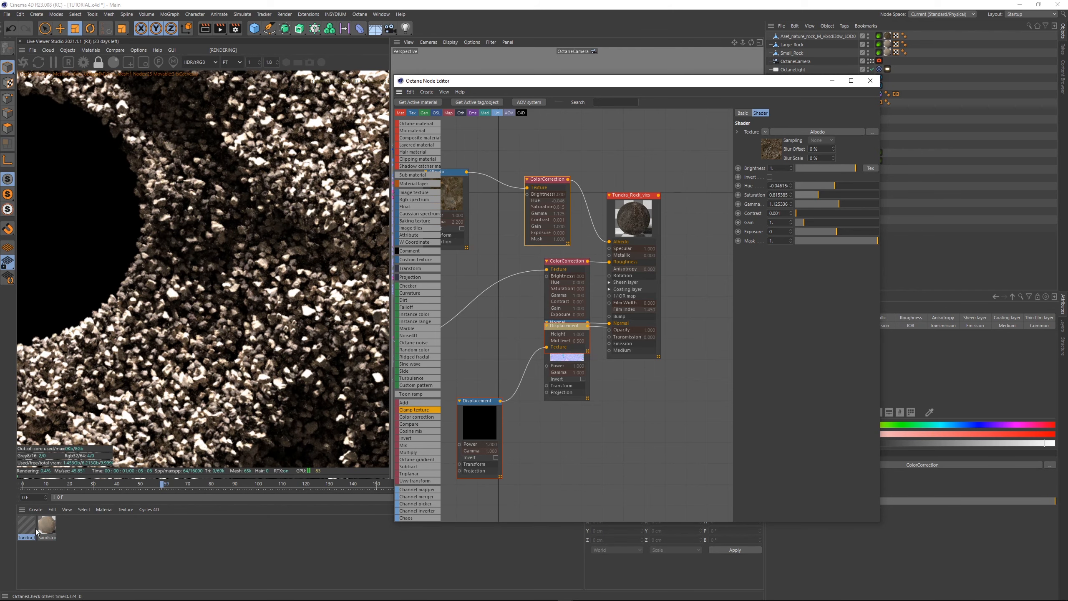
Step: Raise the saturation of the sandstone material's albedo ColorCorrection to about 1.98
click(46, 529)
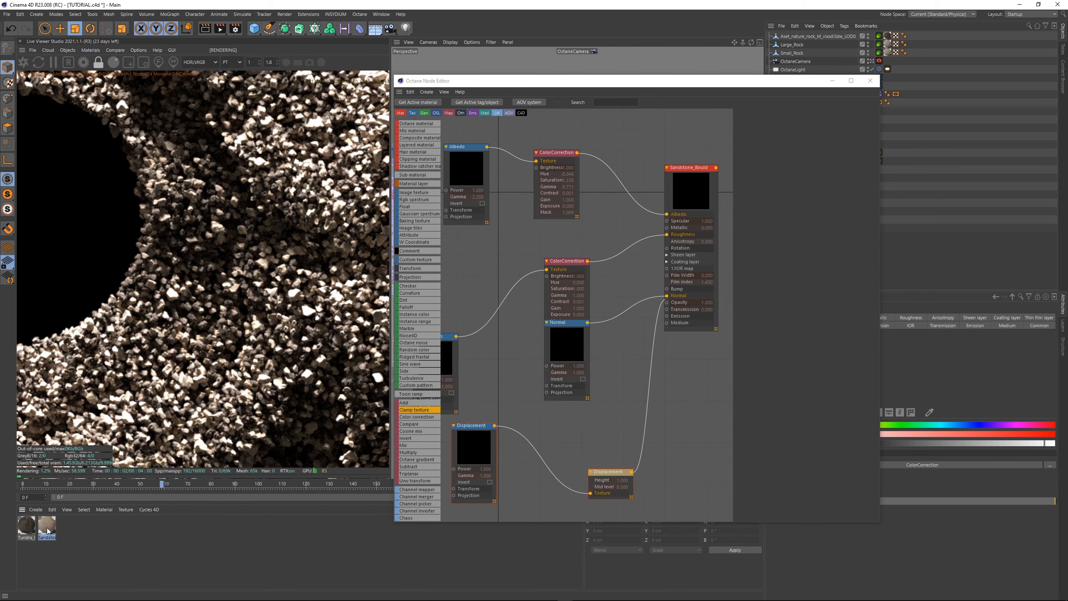
click(554, 154)
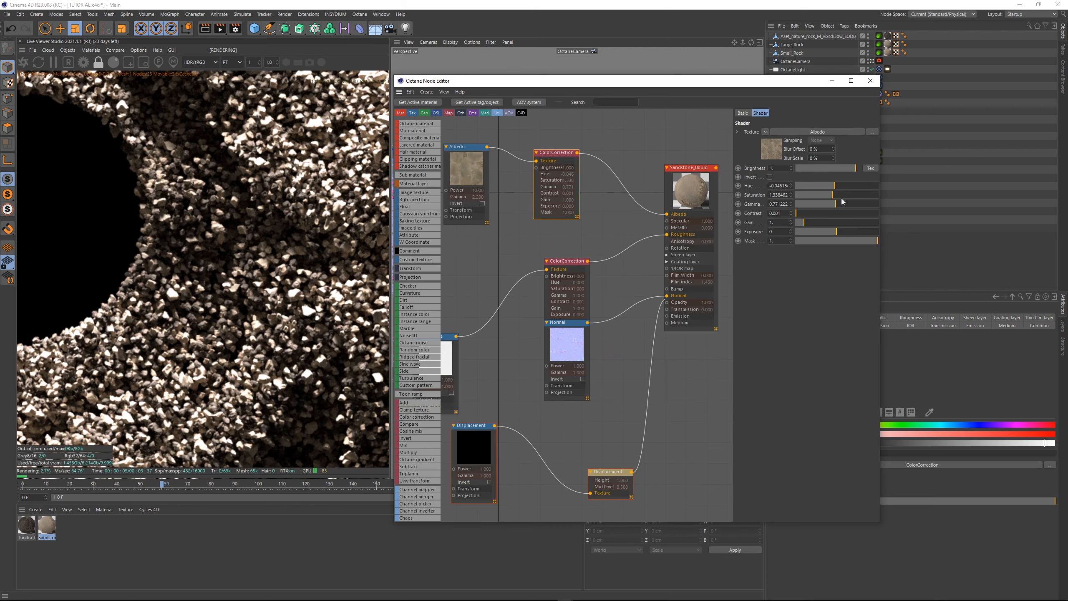
drag(832, 196, 838, 195)
scroll(195, 304, up, 3)
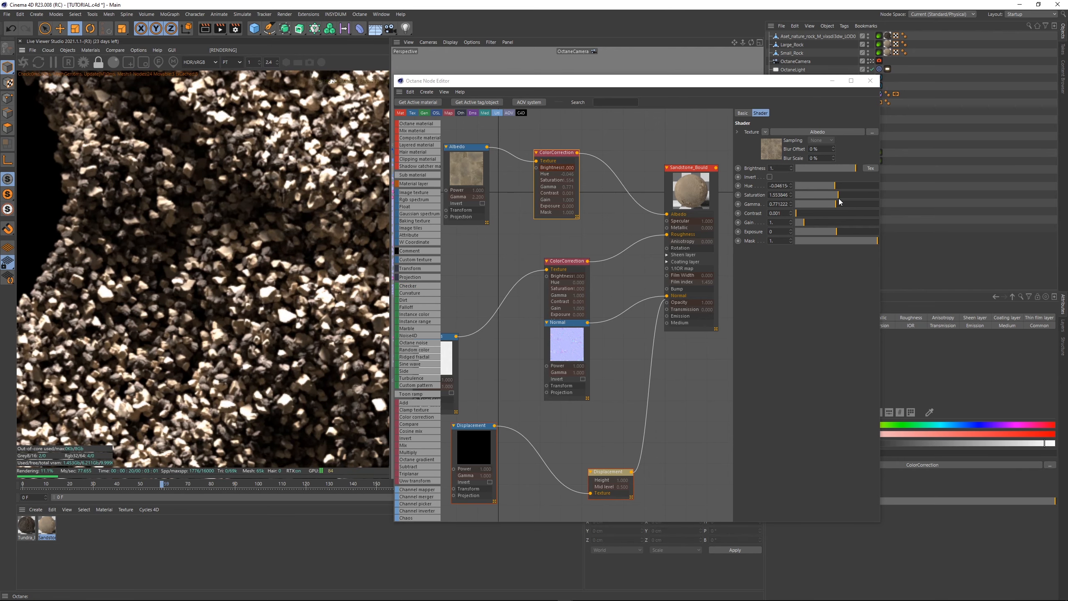
mouse_move(838, 195)
mouse_down()
mouse_move(862, 195)
mouse_move(849, 192)
mouse_up()
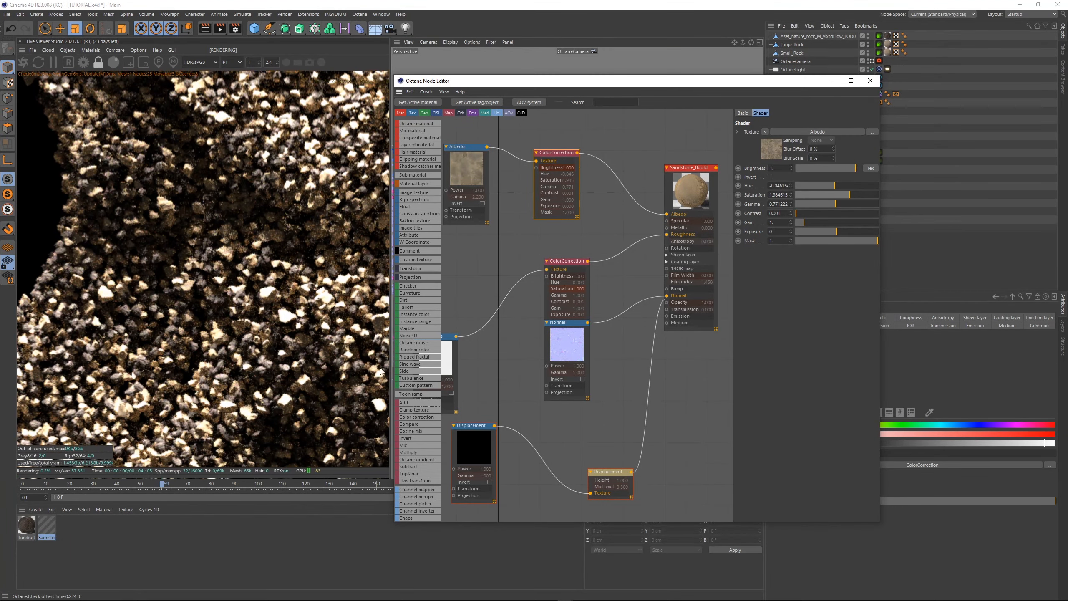
Step: Raise the saturation of the Tundra Rock material's albedo ColorCorrection to about 1.29
click(27, 526)
click(550, 181)
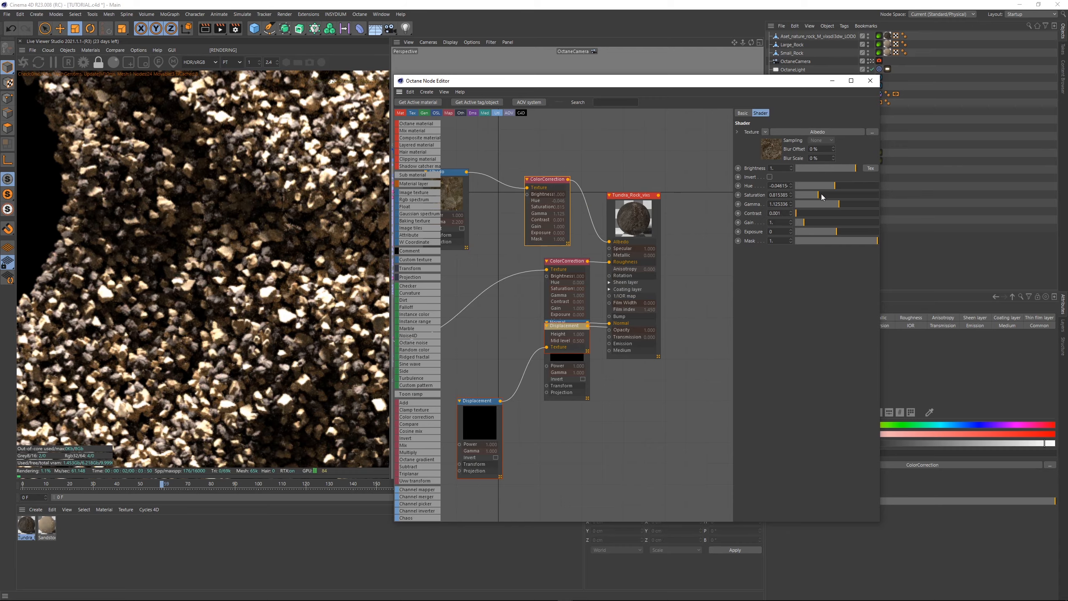
drag(822, 194, 830, 194)
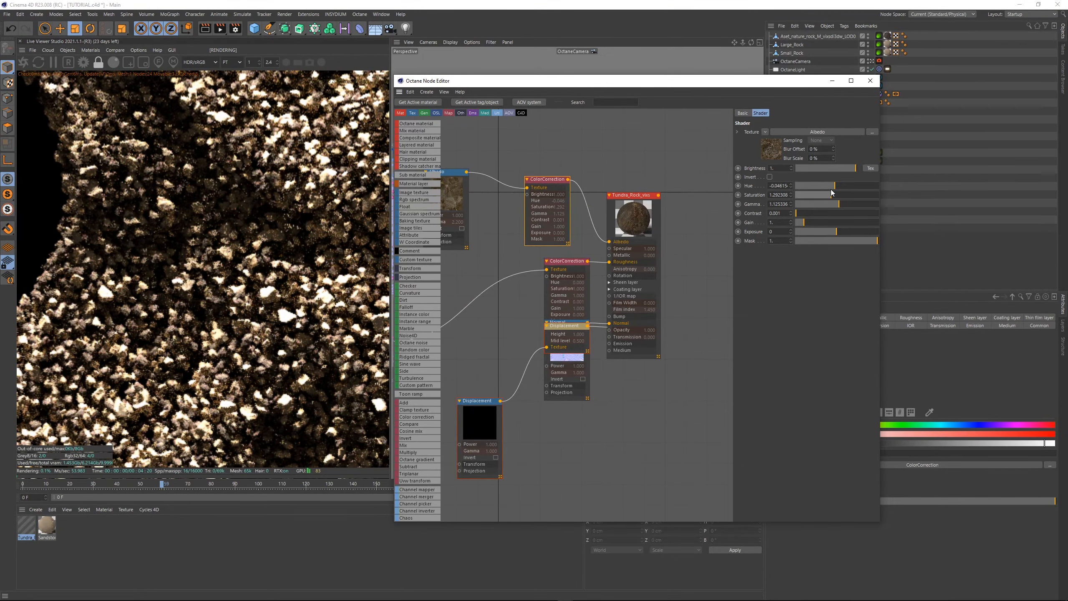
scroll(121, 307, down, 5)
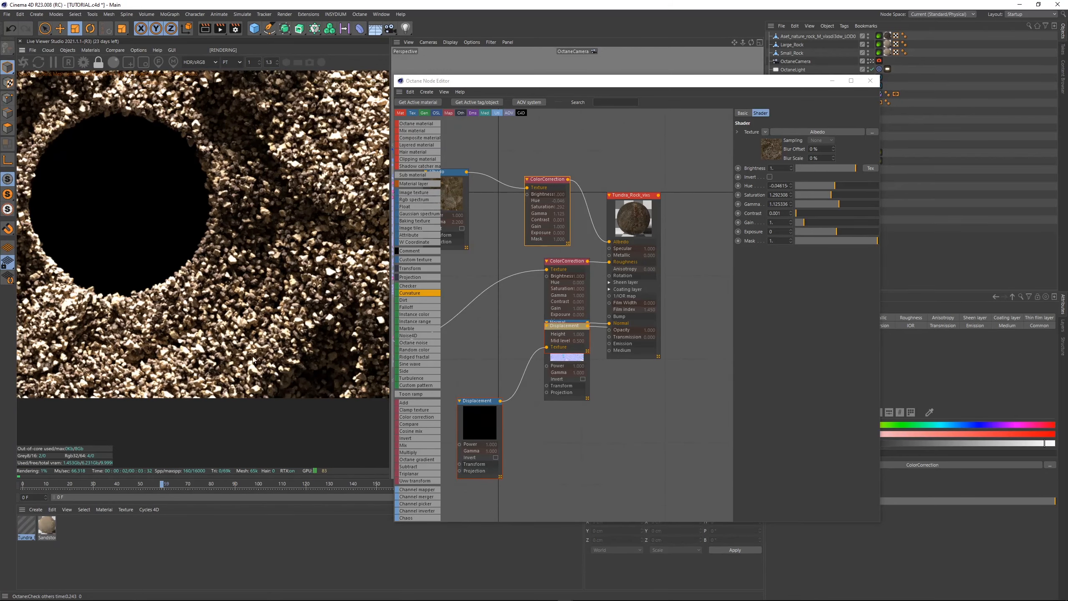
scroll(198, 303, down, 3)
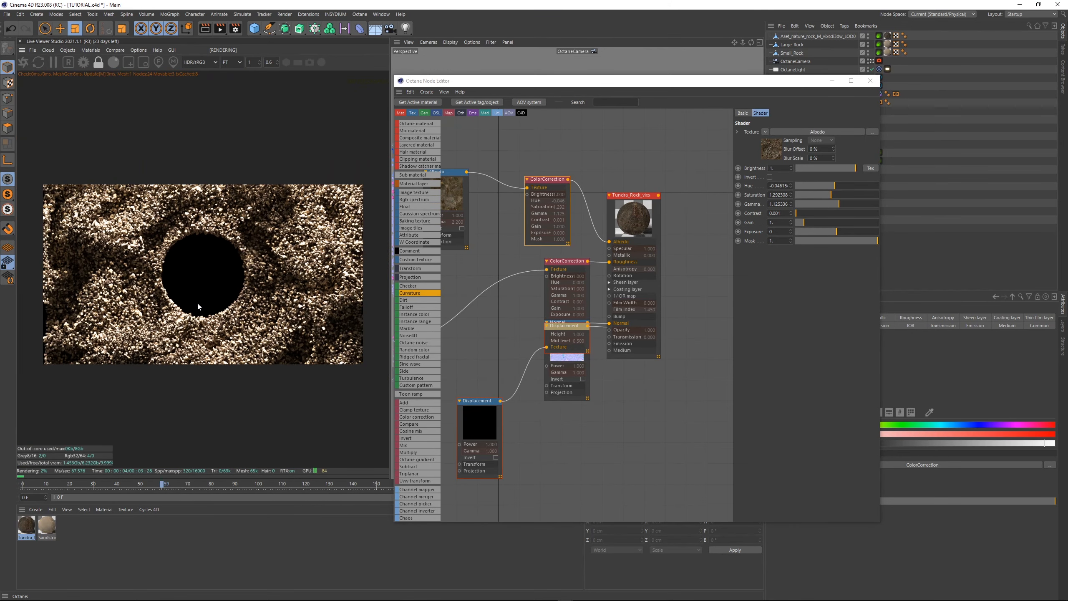
Step: Enable the camera imager on the OctaneCamera tag and set highlight compression to 1
click(887, 92)
click(878, 61)
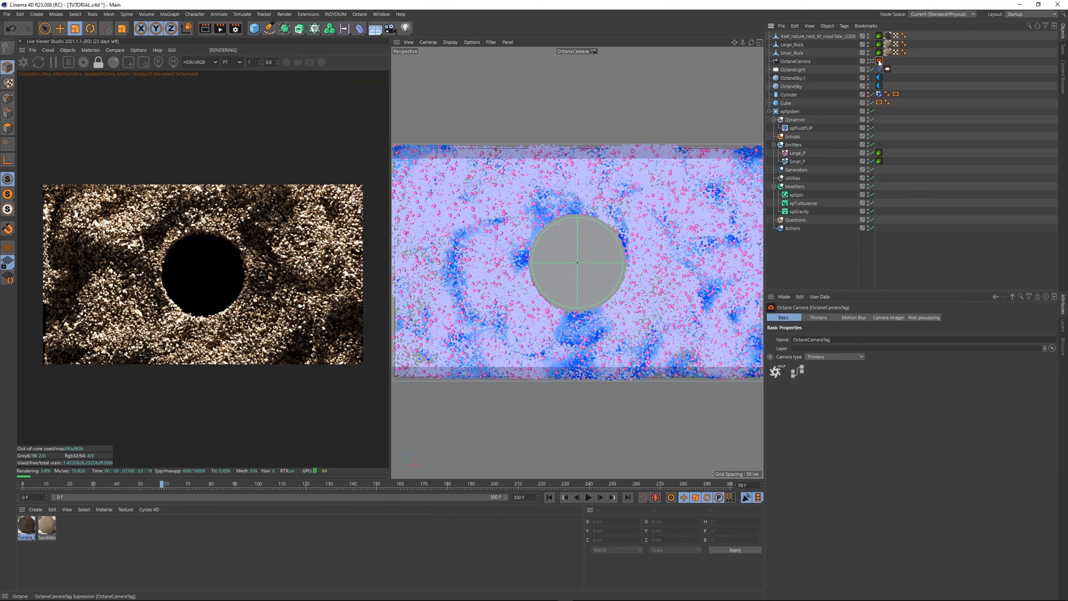
click(886, 318)
click(826, 344)
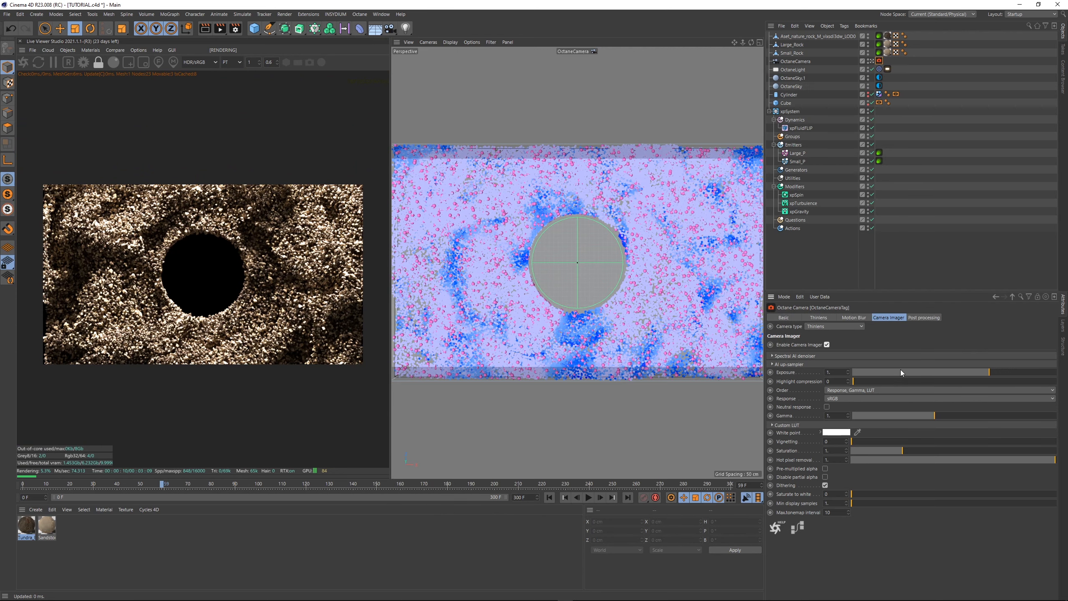
drag(874, 379, 1064, 380)
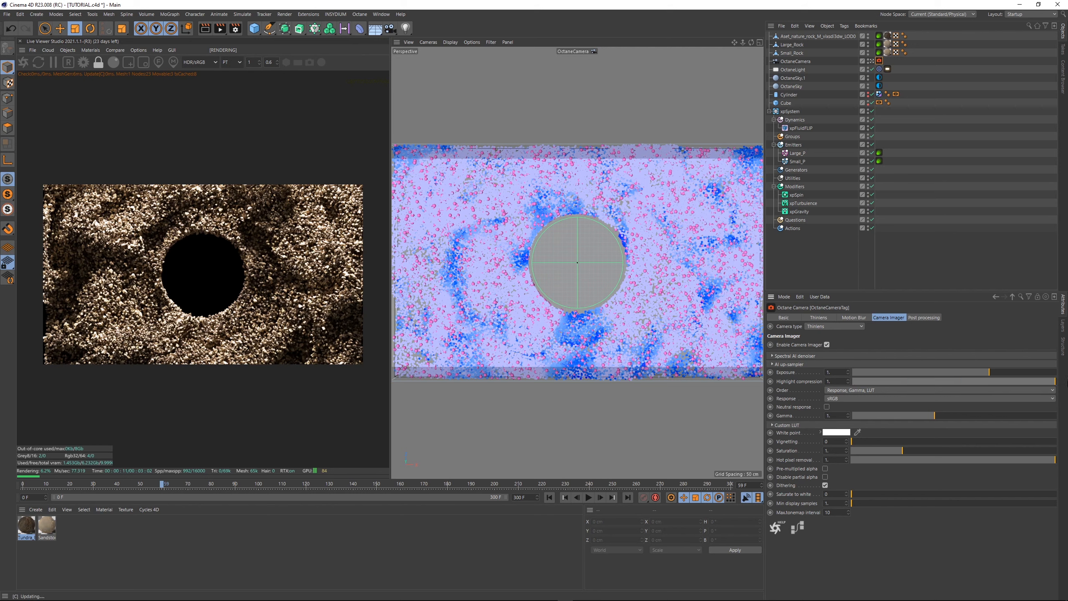
Step: Enable post processing on the OctaneCamera tag and set the bloom power to about 5
click(912, 318)
click(794, 345)
drag(949, 353, 975, 354)
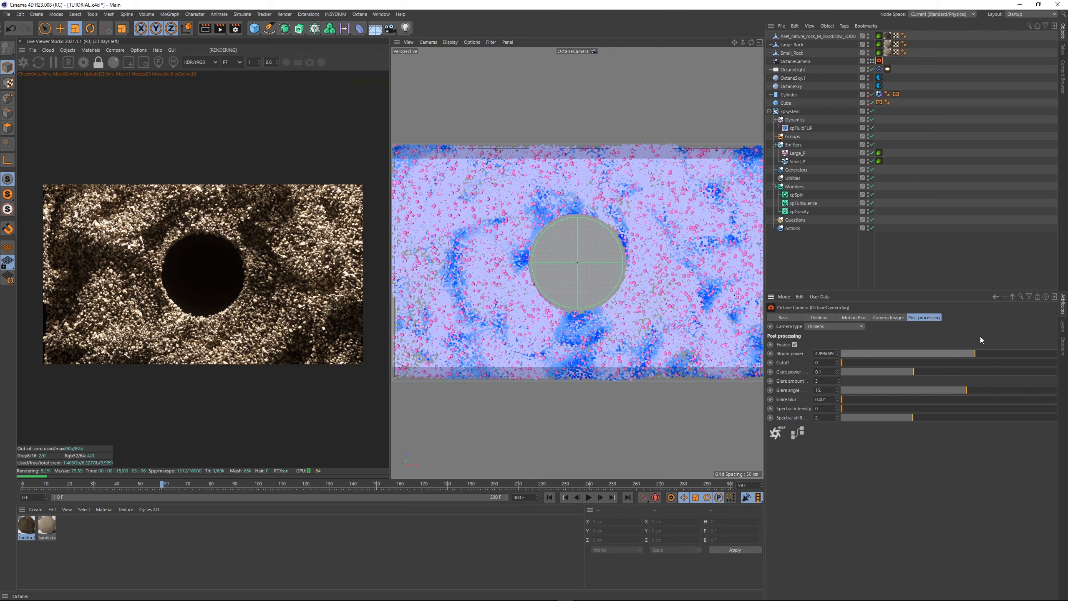
click(928, 224)
scroll(45, 320, up, 2)
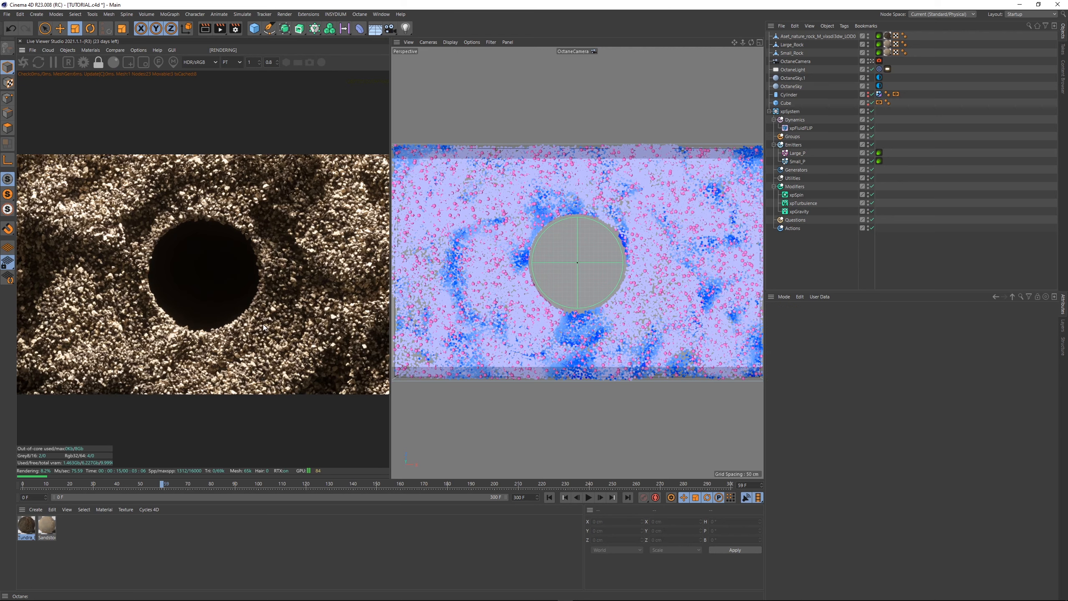
scroll(263, 327, down, 1)
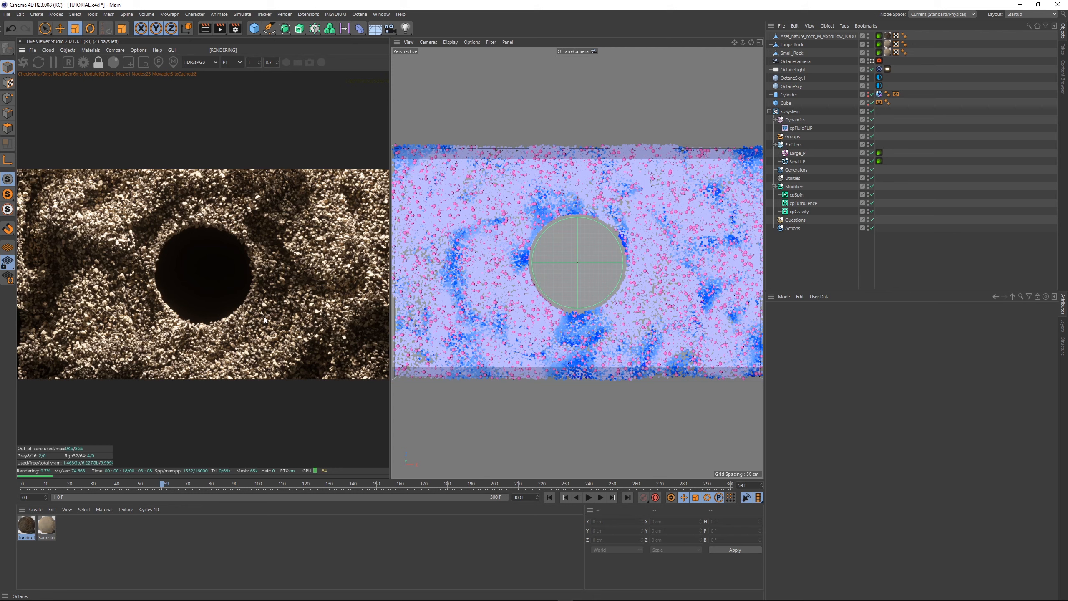
Step: Add an xpWind motion modifier to the X-Particles system and rotate it to a heading of 90°
click(795, 186)
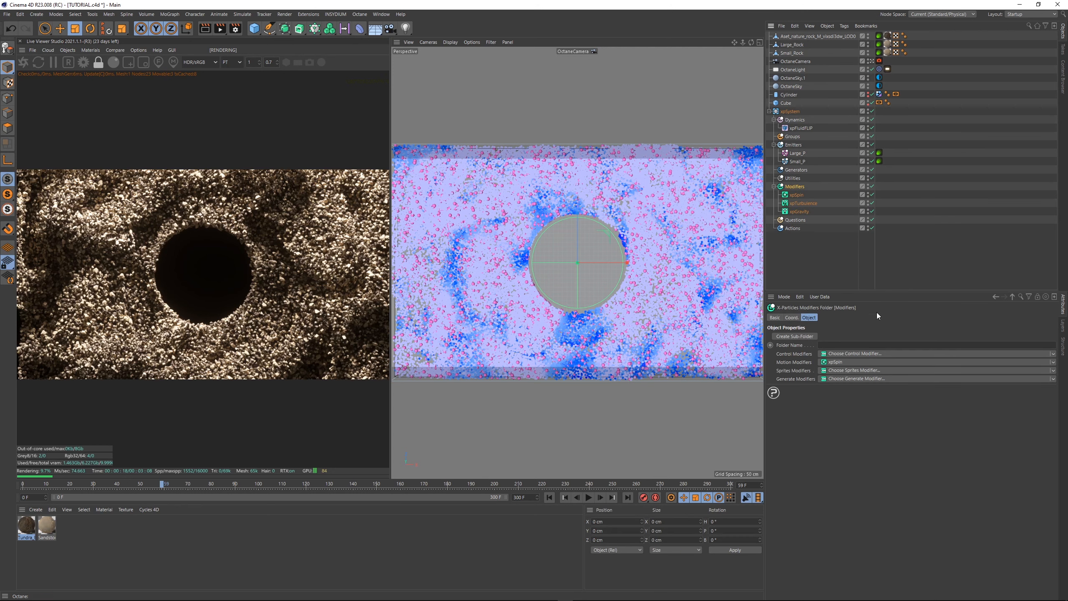
click(1053, 362)
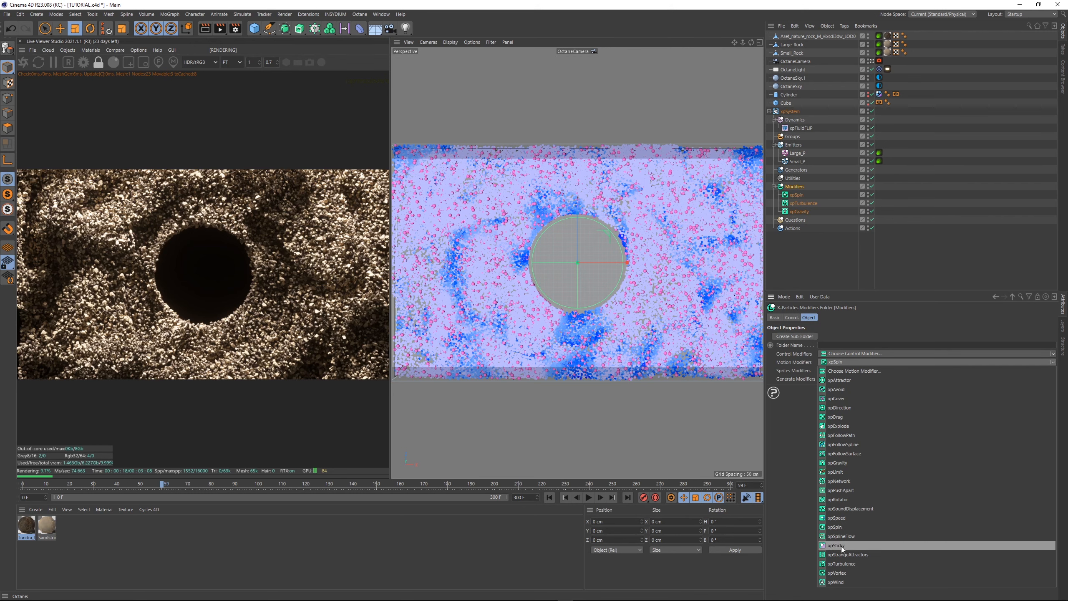
click(835, 582)
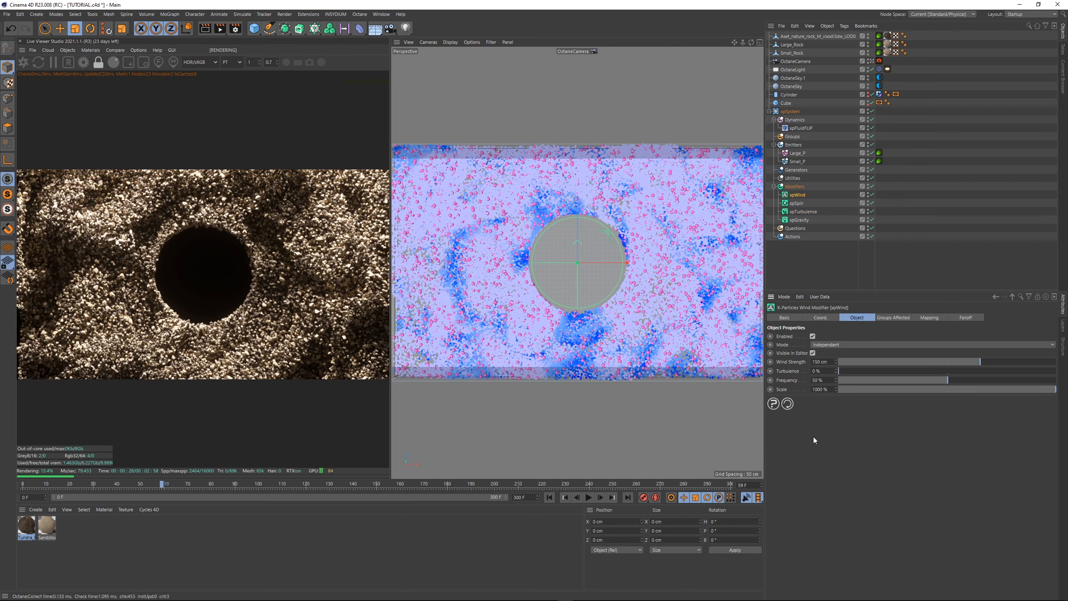
key(r)
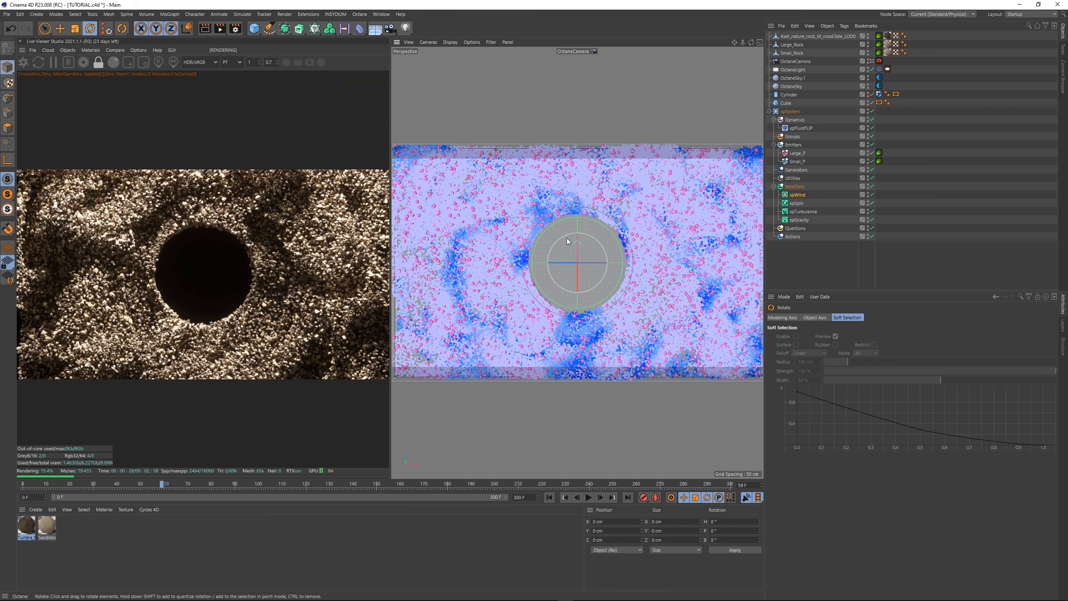
drag(608, 232, 540, 239)
Step: Replay the simulation from the start to check the wind's effect on the particles, stopping at frame 42
click(576, 504)
click(588, 498)
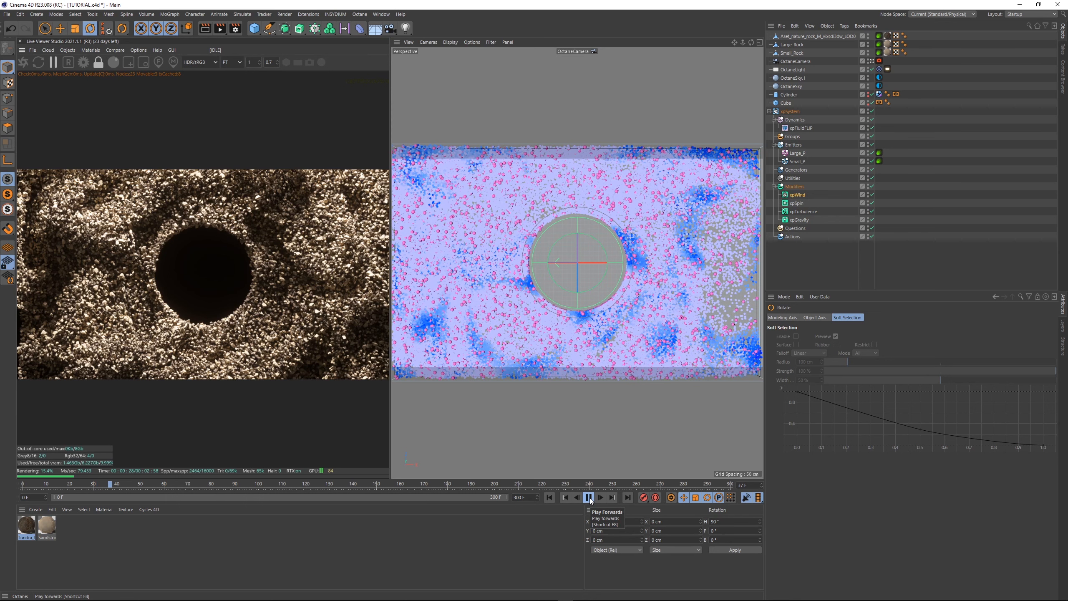
click(588, 497)
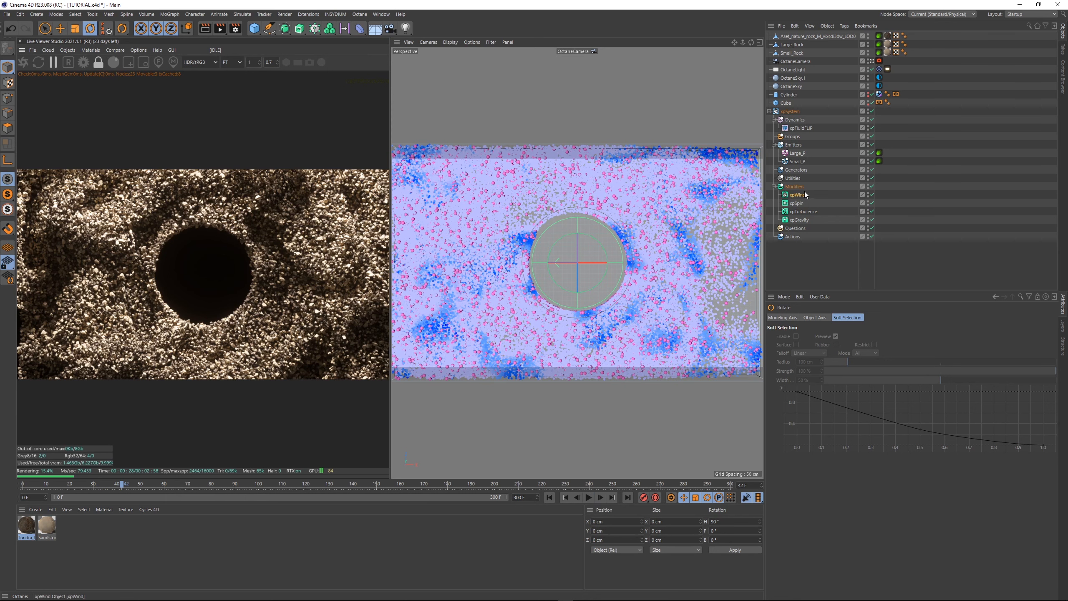
Step: Raise the xpWind wind strength to about 315 cm and refresh the live render after replaying the simulation from the start to frame 33
drag(1000, 366, 1009, 366)
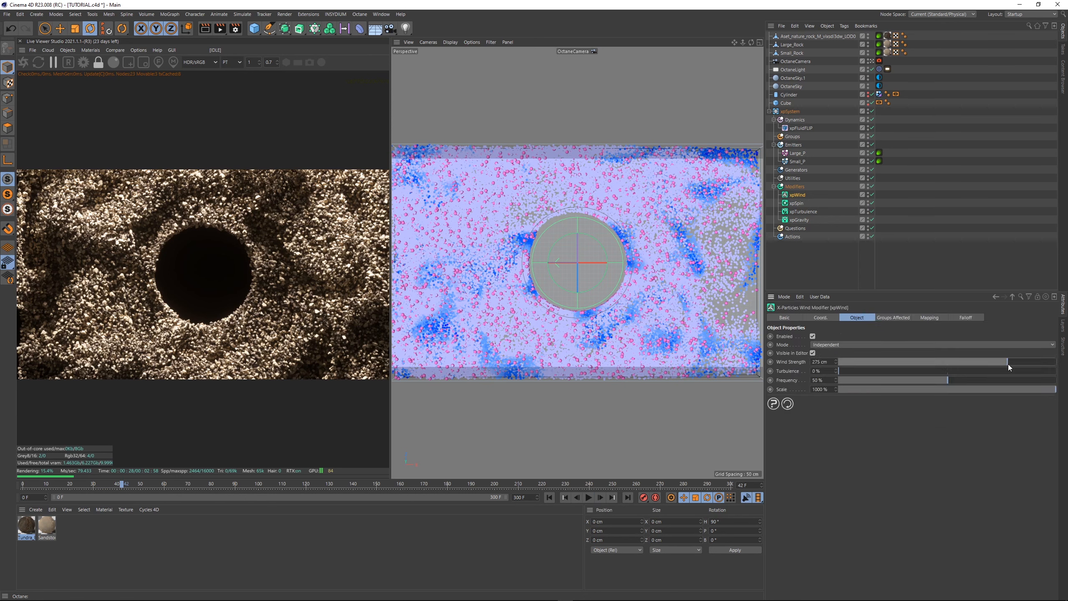
click(549, 498)
click(589, 497)
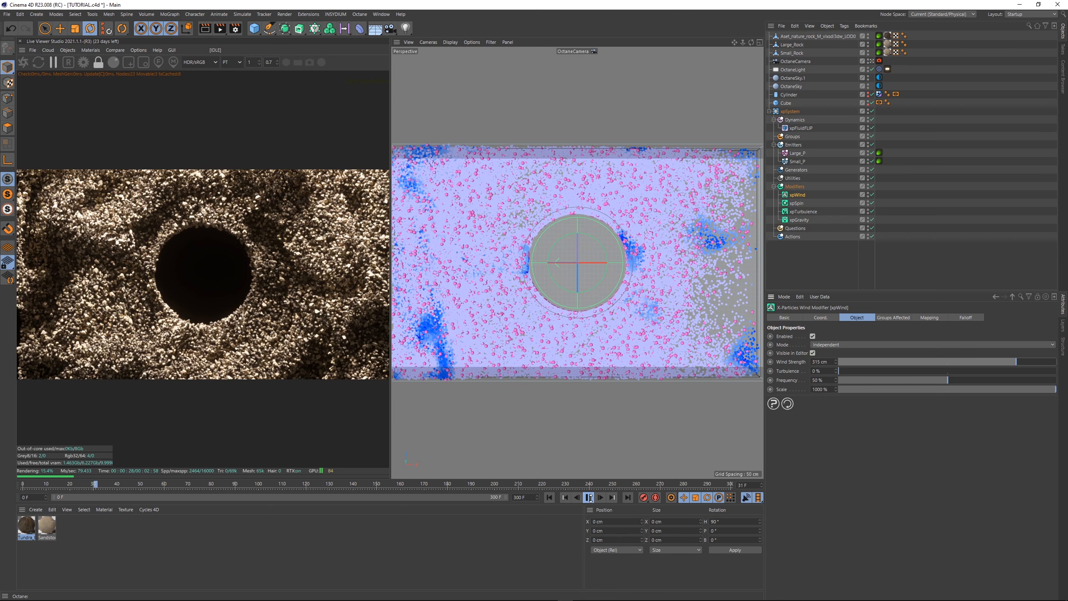
click(589, 498)
click(870, 286)
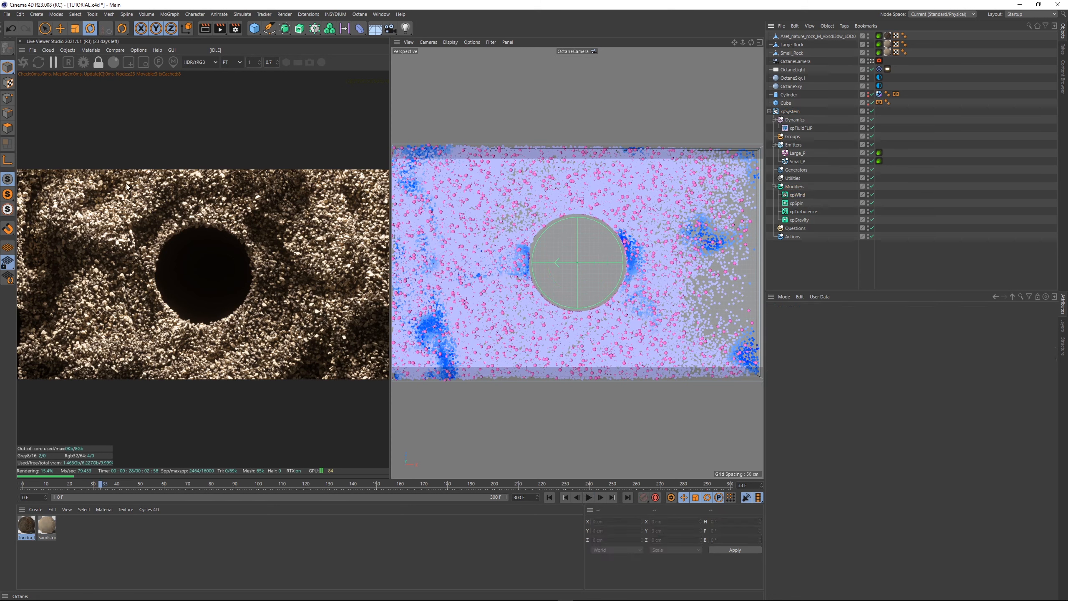
click(39, 63)
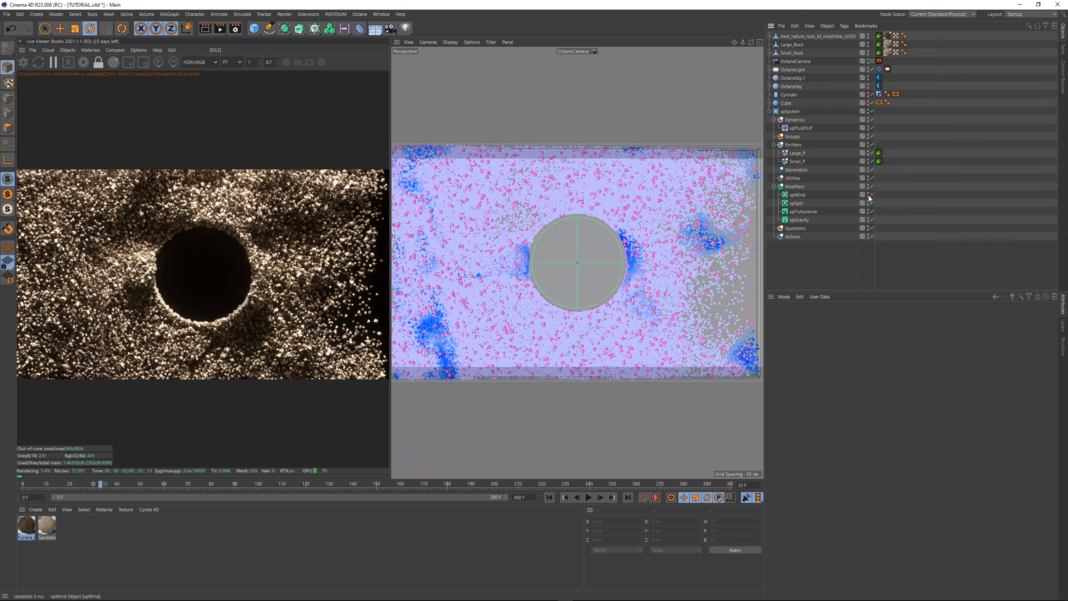
Step: Disable xpWind and set the Small_P emitter's shot count to 350000, resetting the simulation to the first frame
click(802, 161)
click(918, 318)
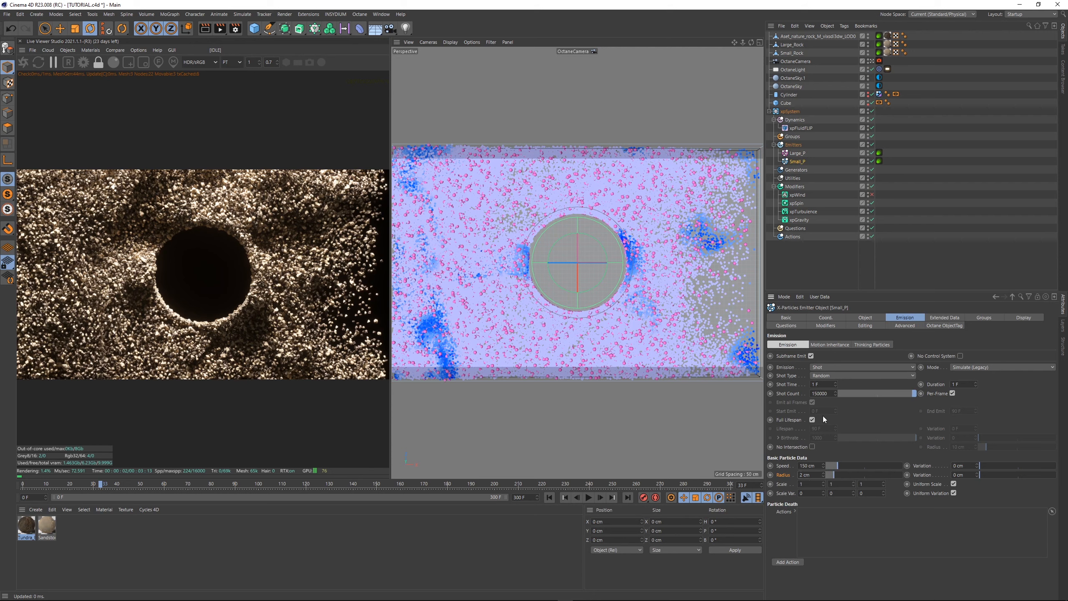
click(550, 498)
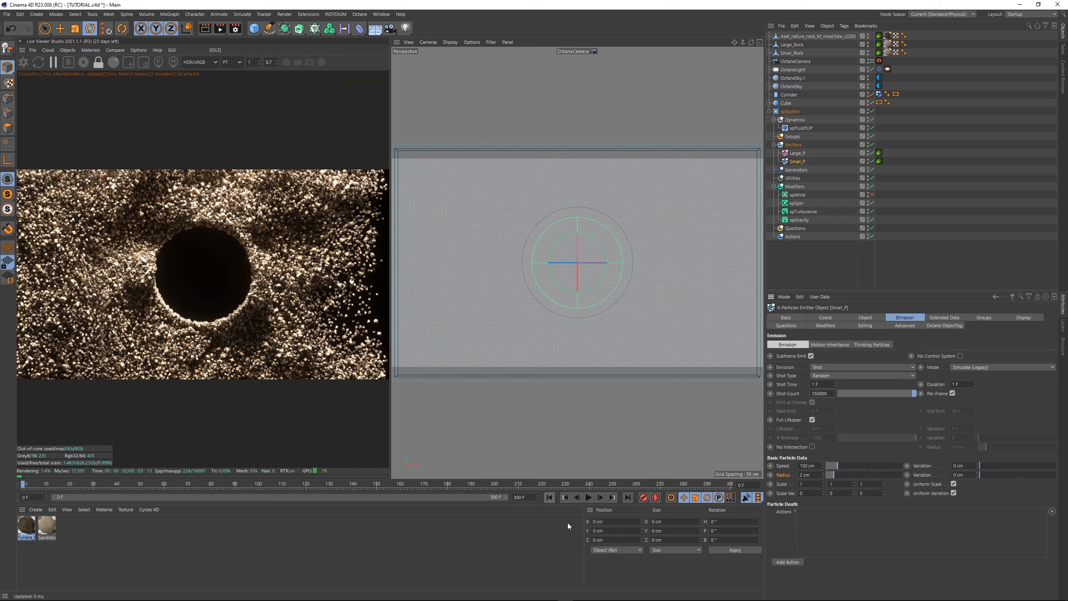
Step: Simulate up to frame 48 and restart the live render to inspect the gravel around the hole up close
click(588, 498)
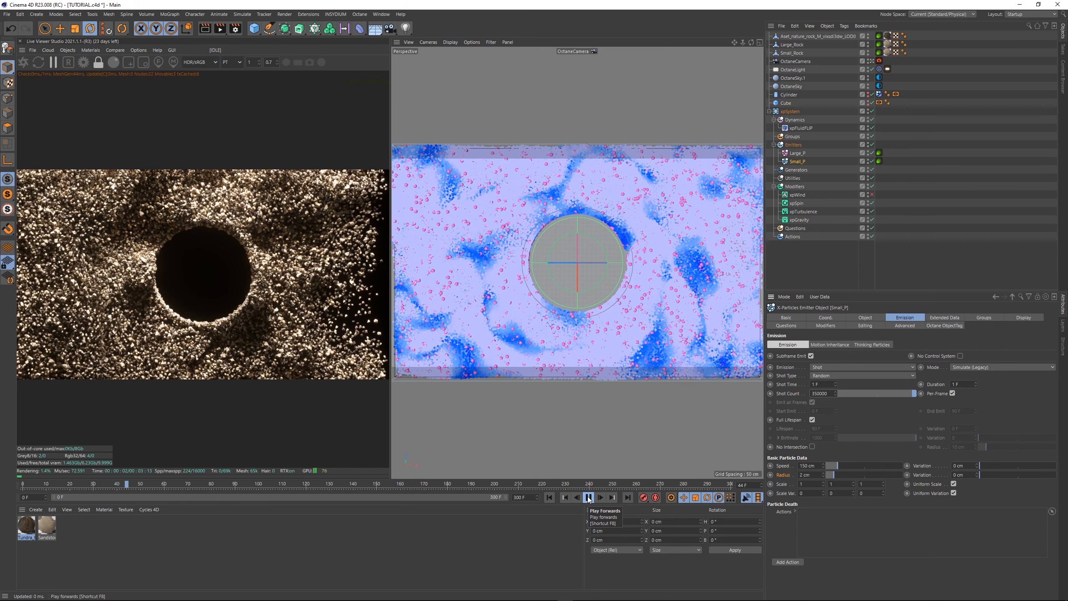
click(588, 497)
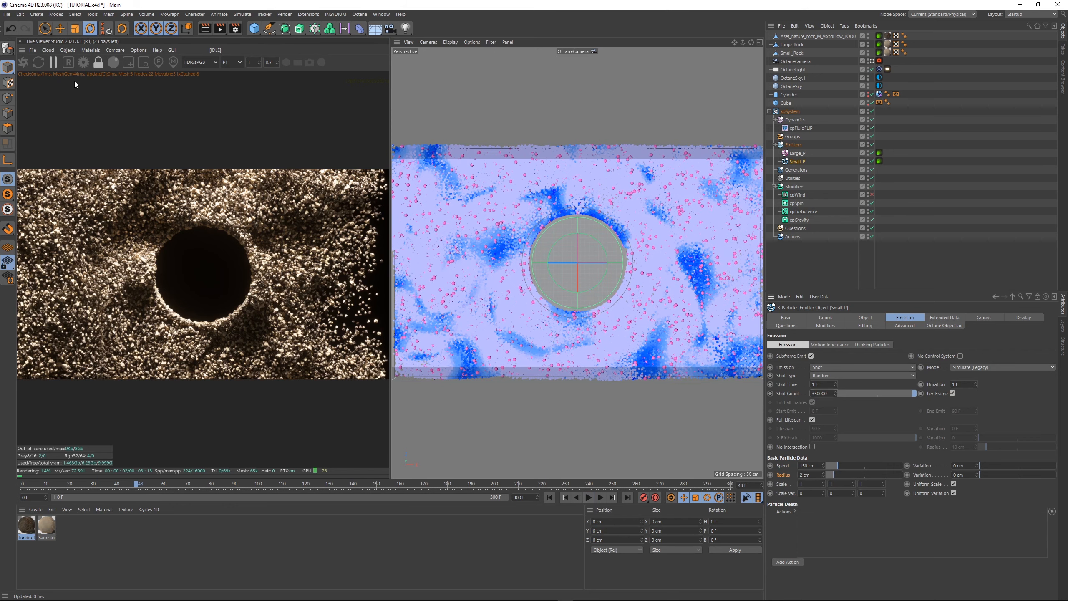
click(22, 63)
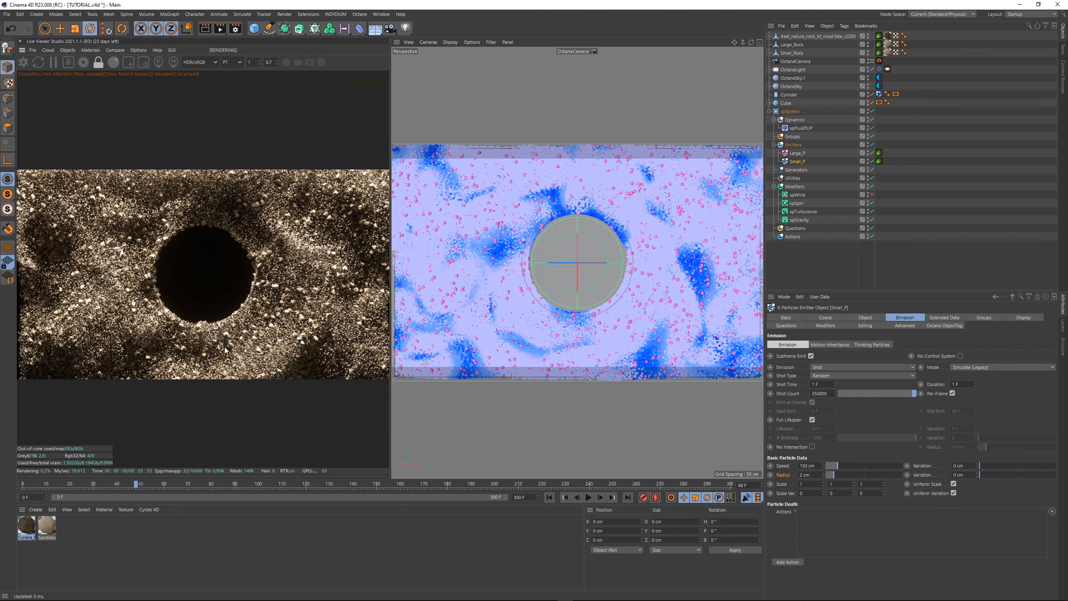
scroll(327, 293, up, 5)
middle_drag(328, 294, 309, 316)
middle_drag(157, 295, 281, 303)
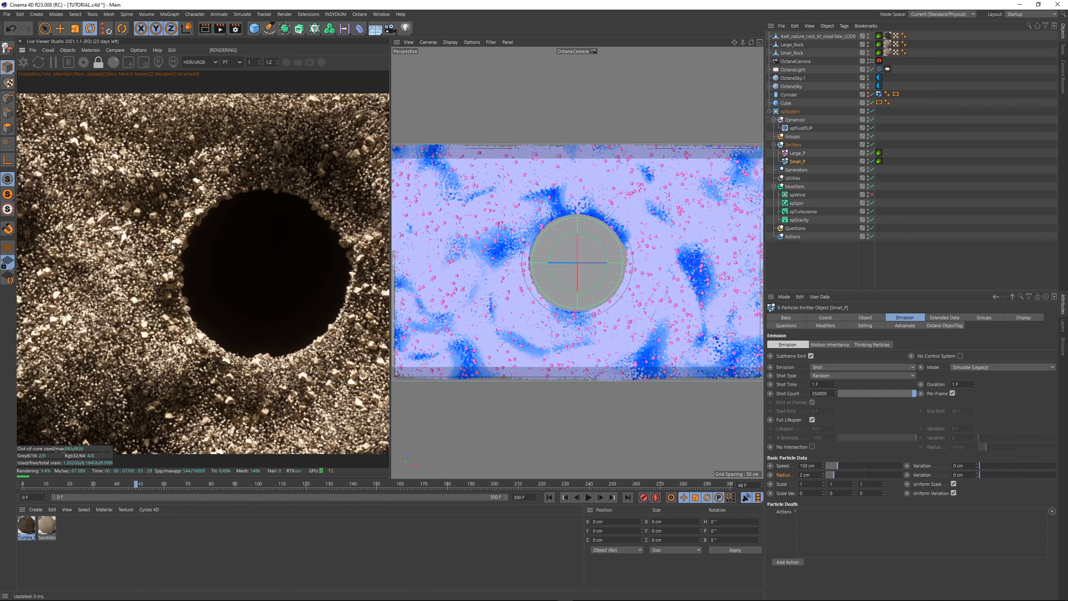
middle_drag(325, 245, 181, 244)
Step: Scale Large_Rock to about 3.09 cm wide and Small_Rock to about 2.73 cm wide
click(792, 45)
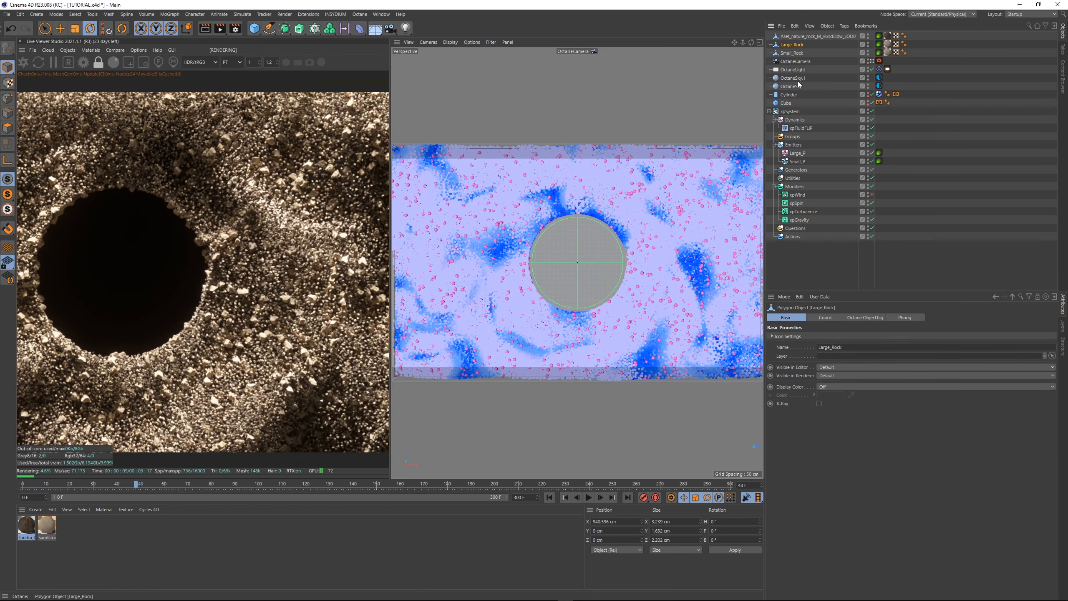
key(t)
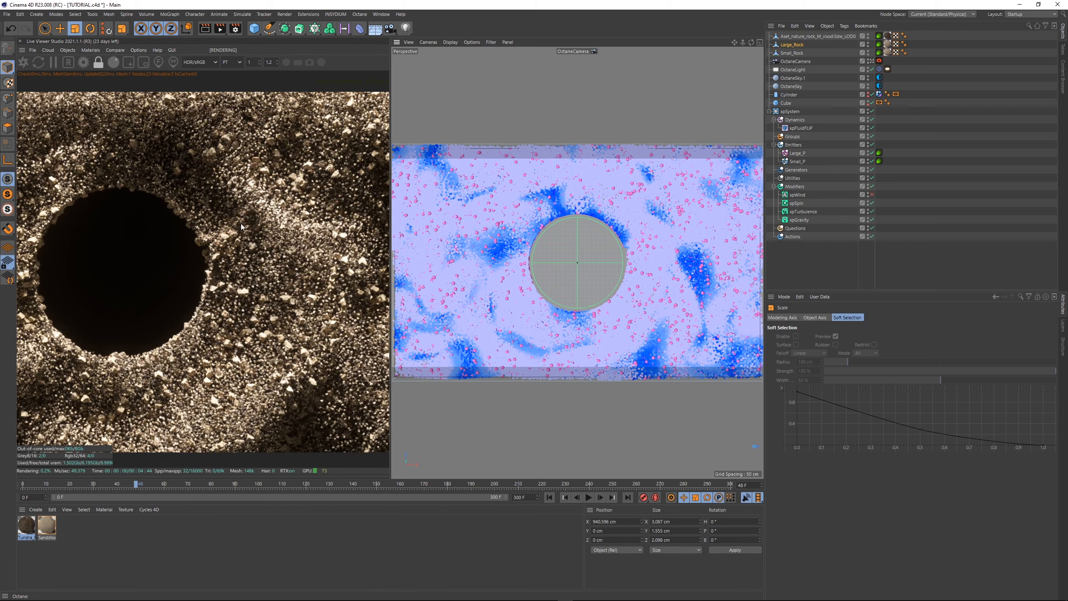
click(792, 52)
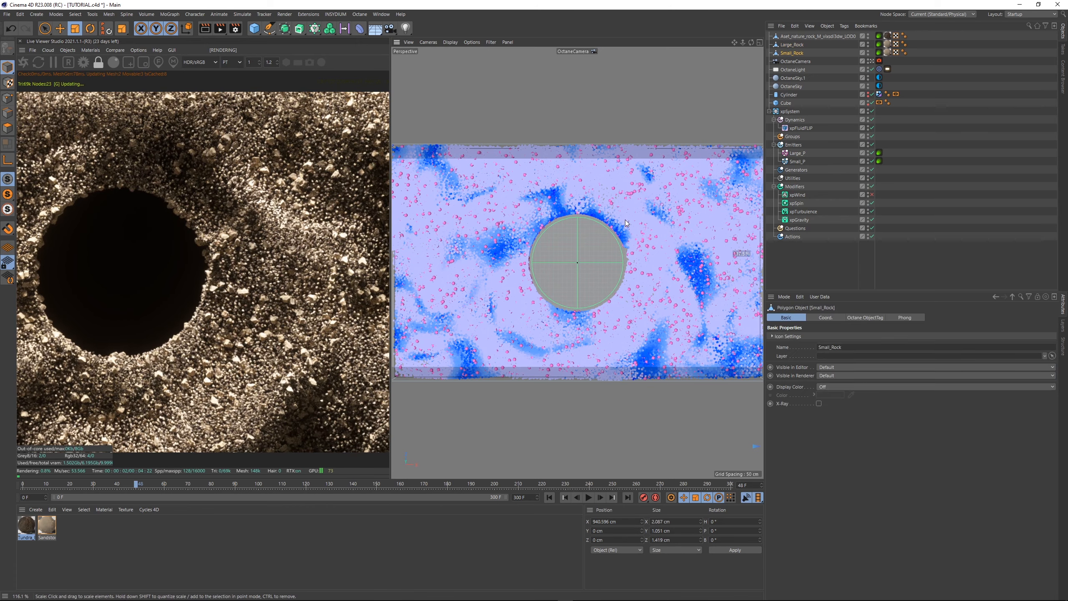
drag(626, 223, 483, 206)
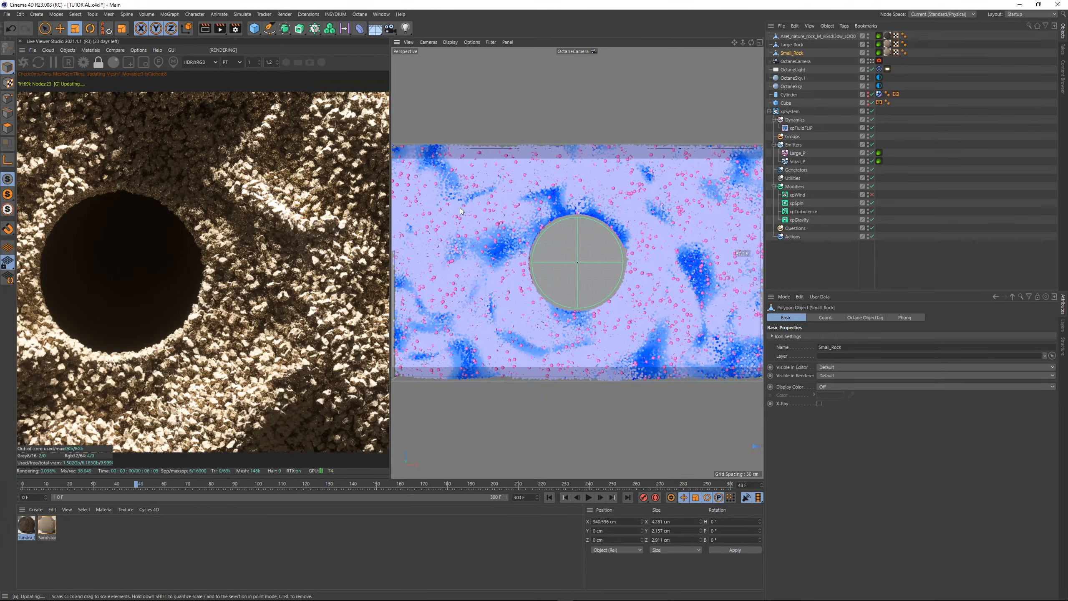
drag(549, 197, 467, 207)
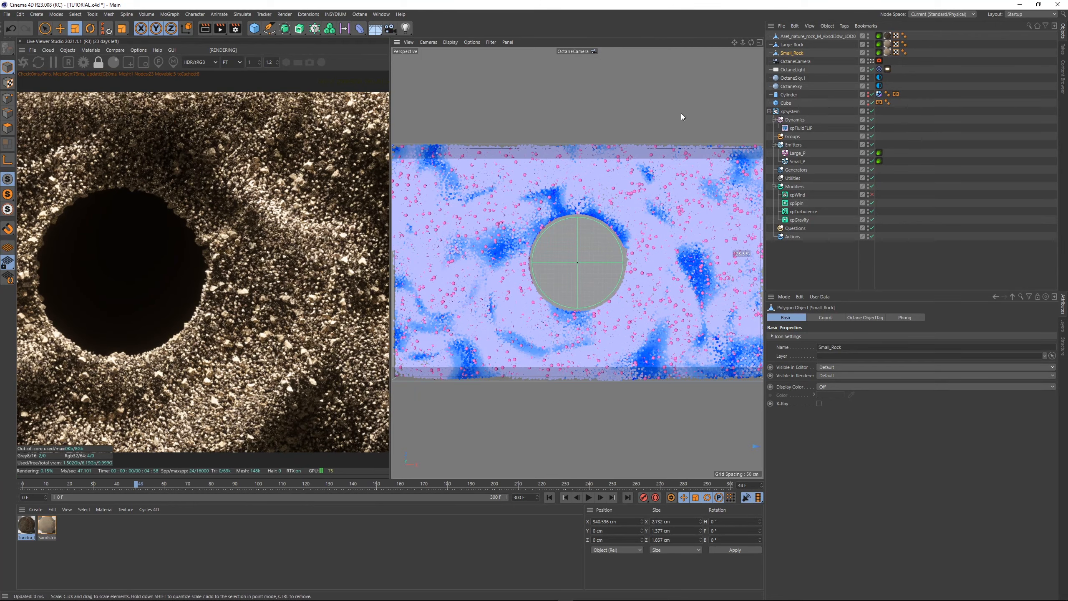
Step: Try scaling the Aset_nature_rock mesh to about 4.09 cm wide and undo the scaling
click(811, 36)
drag(634, 154, 688, 82)
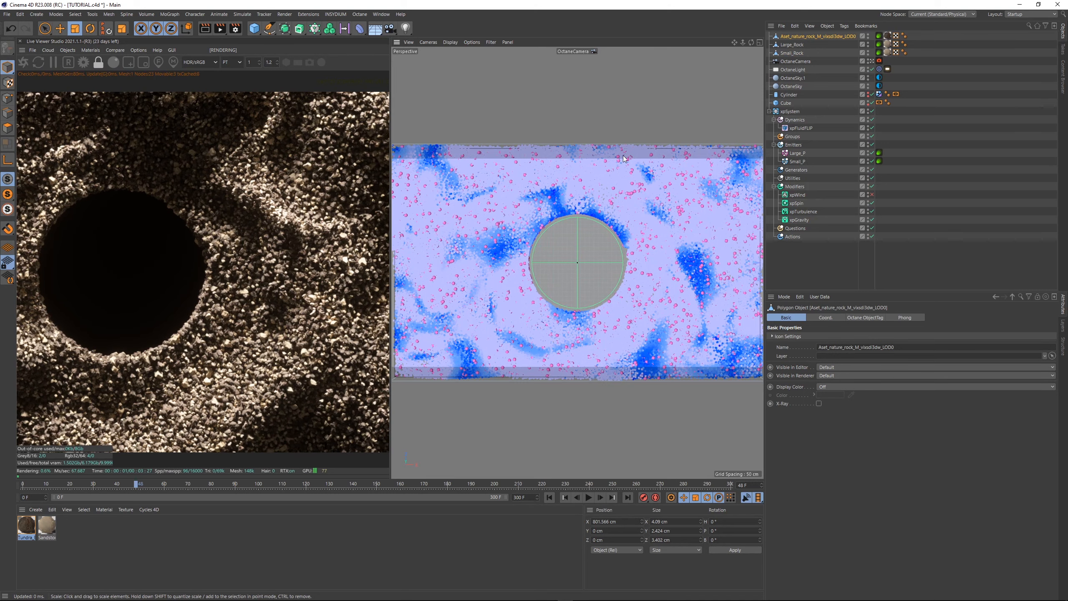
key(ctrl+z)
Step: Open the Tundra_Rock material's node graph in the Octane Node Editor, clear of the live render
middle_drag(238, 260, 122, 228)
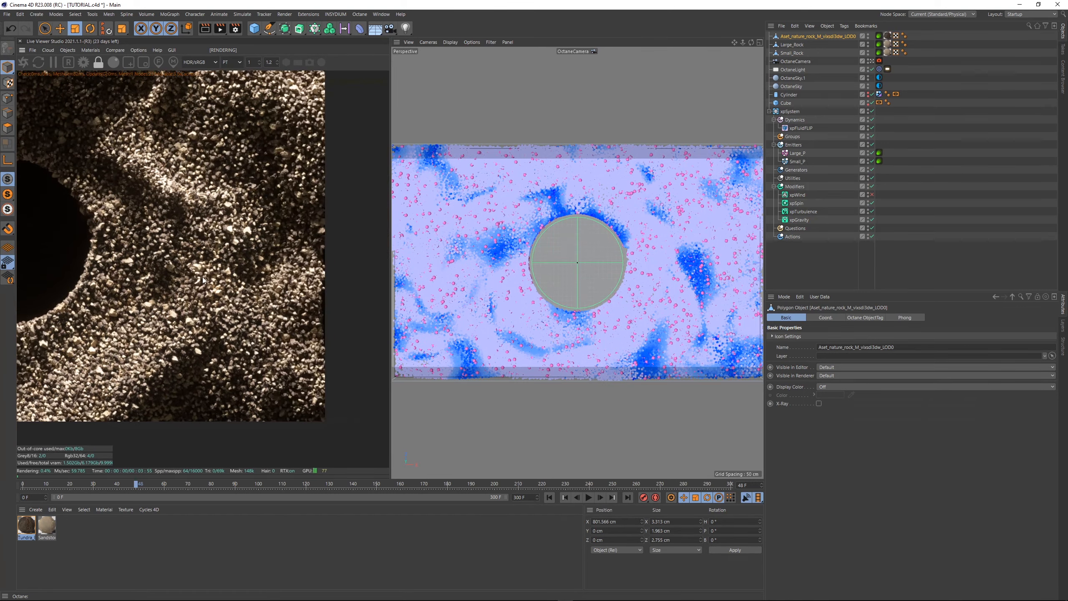
scroll(123, 228, up, 3)
click(27, 525)
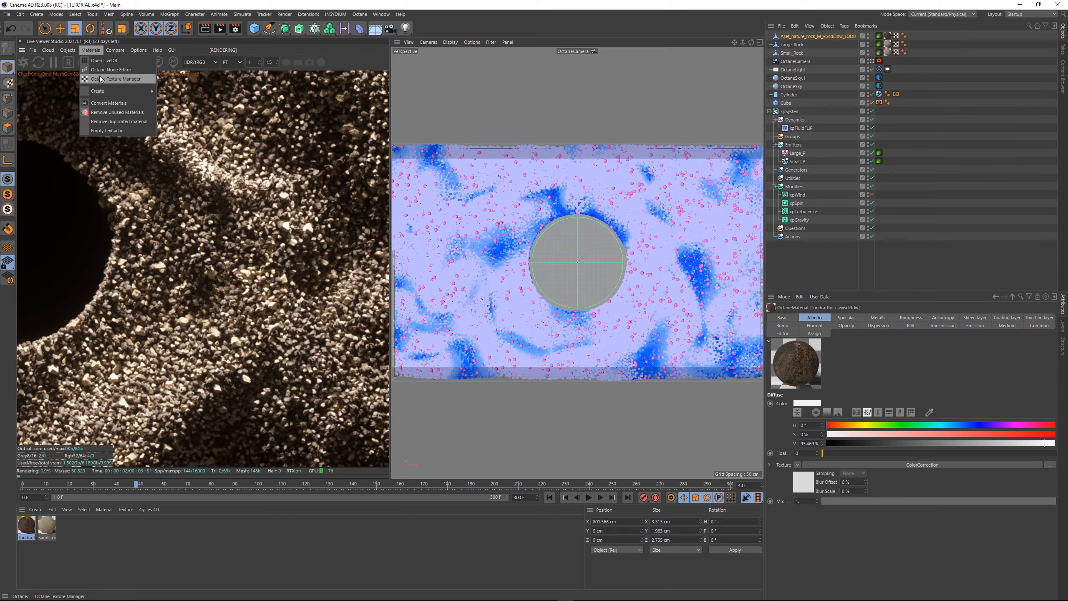
click(107, 69)
drag(359, 159, 598, 114)
Step: On the Tundra_Rock albedo ColorCorrection, set hue to about -0.026 and saturation to about 1.52, lower the gamma, and close the node editor
click(558, 214)
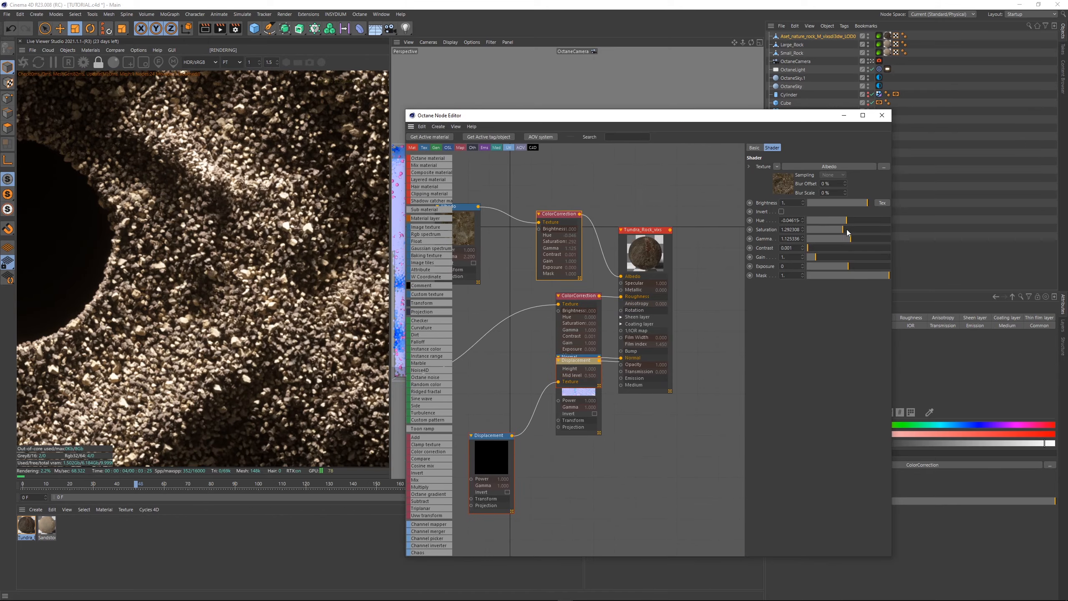
drag(850, 238, 848, 220)
scroll(360, 275, down, 5)
middle_drag(63, 239, 262, 271)
scroll(262, 271, down, 1)
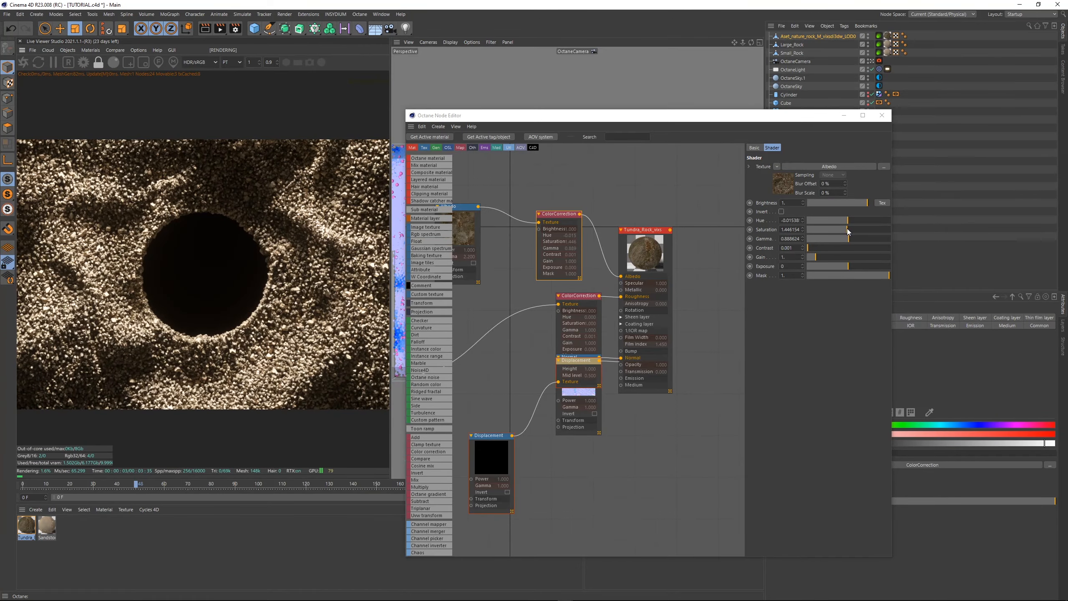
drag(847, 229, 848, 230)
drag(848, 222, 848, 240)
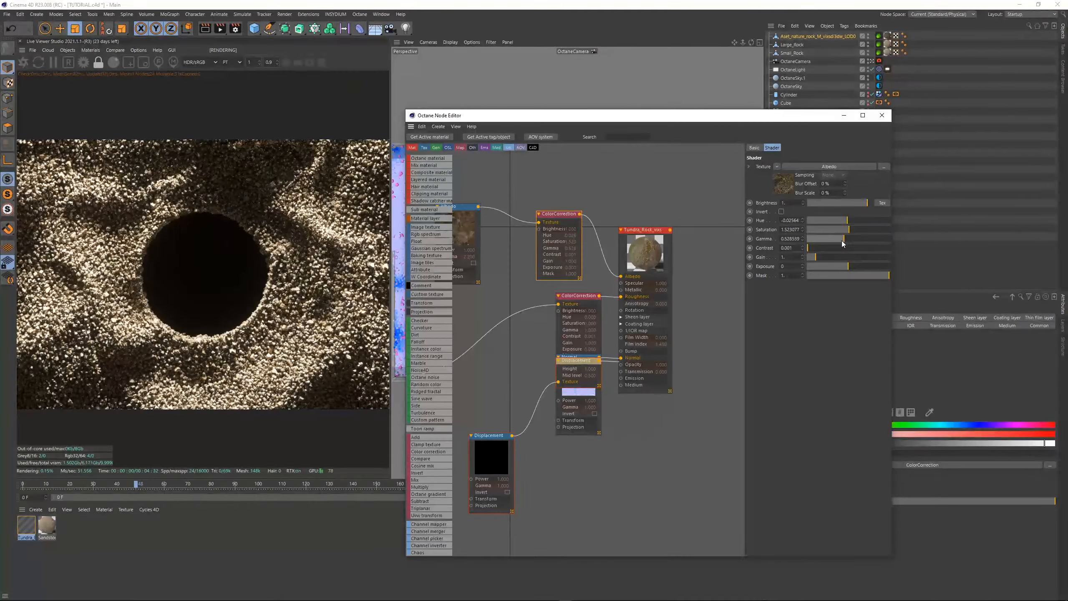
click(882, 116)
Step: Scale the Aset_nature_rock mesh to about 3.07 cm wide and Small_Rock to about 2.63 cm wide
scroll(197, 271, up, 5)
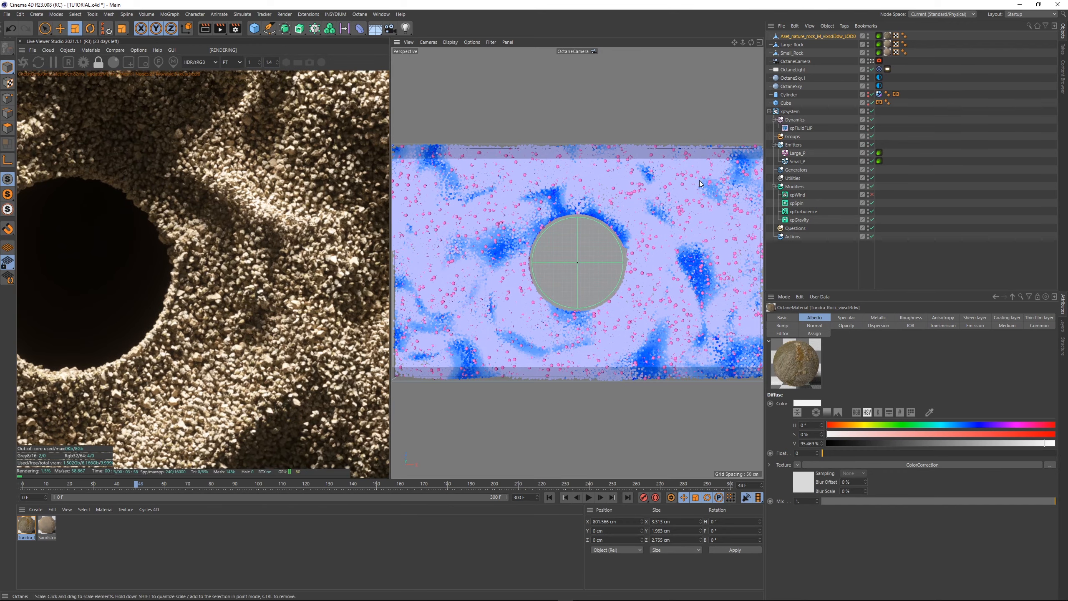
drag(746, 105, 736, 106)
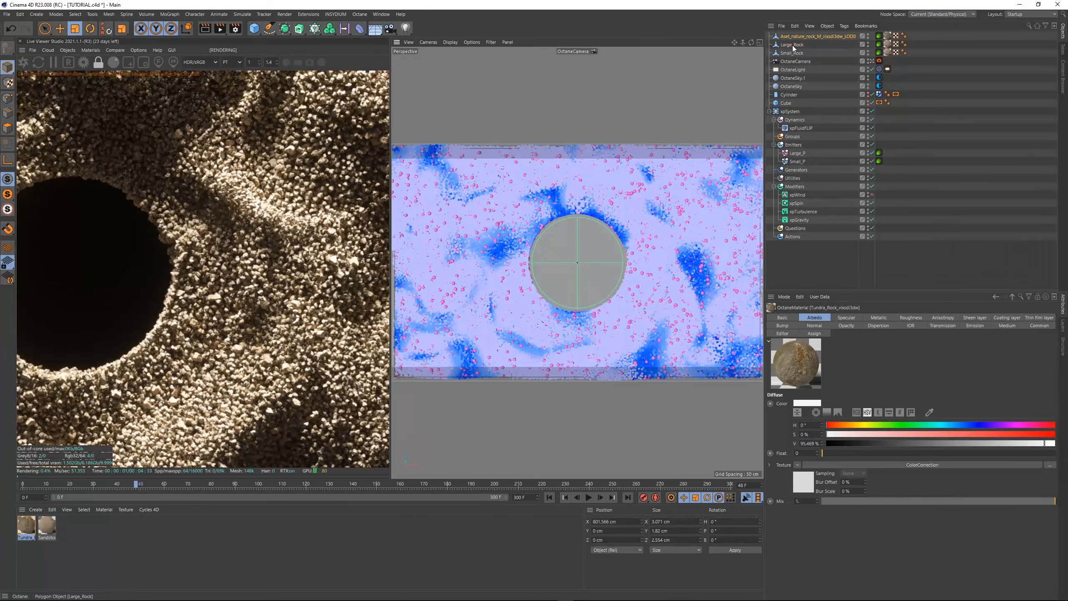
click(792, 52)
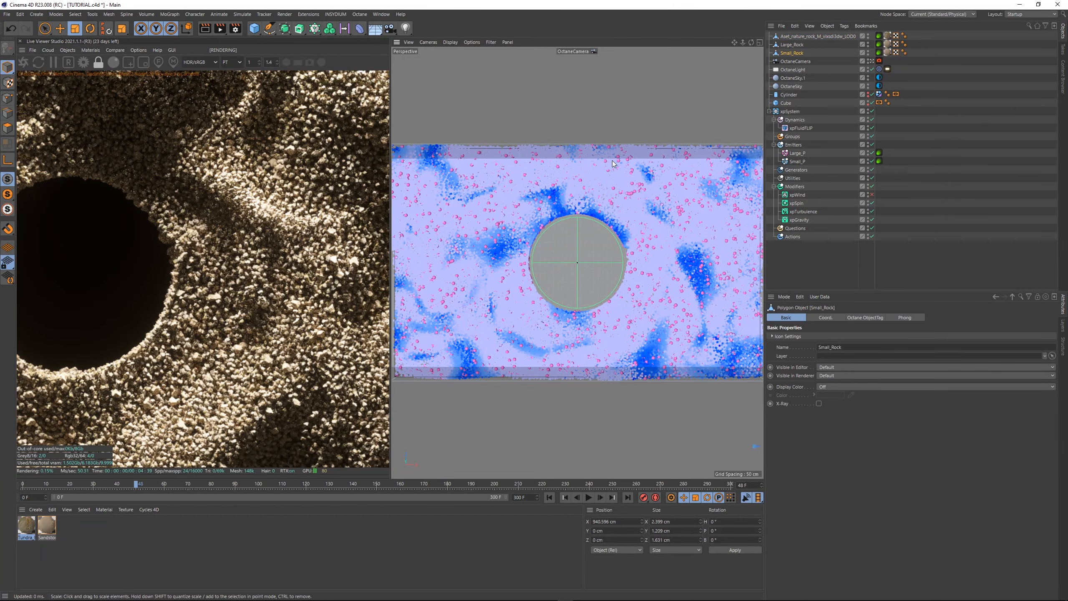
mouse_move(612, 161)
mouse_down()
mouse_move(644, 148)
mouse_move(627, 151)
mouse_up()
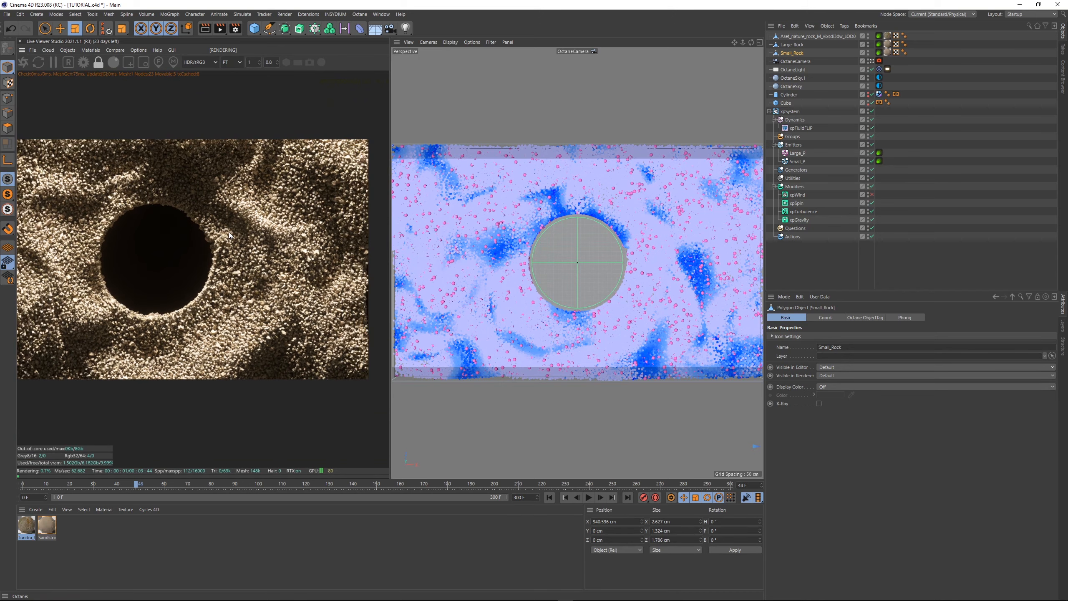
Step: Scale Large_Rock up to about 3.64 cm wide and clear the selection
scroll(230, 236, down, 1)
drag(230, 236, 272, 251)
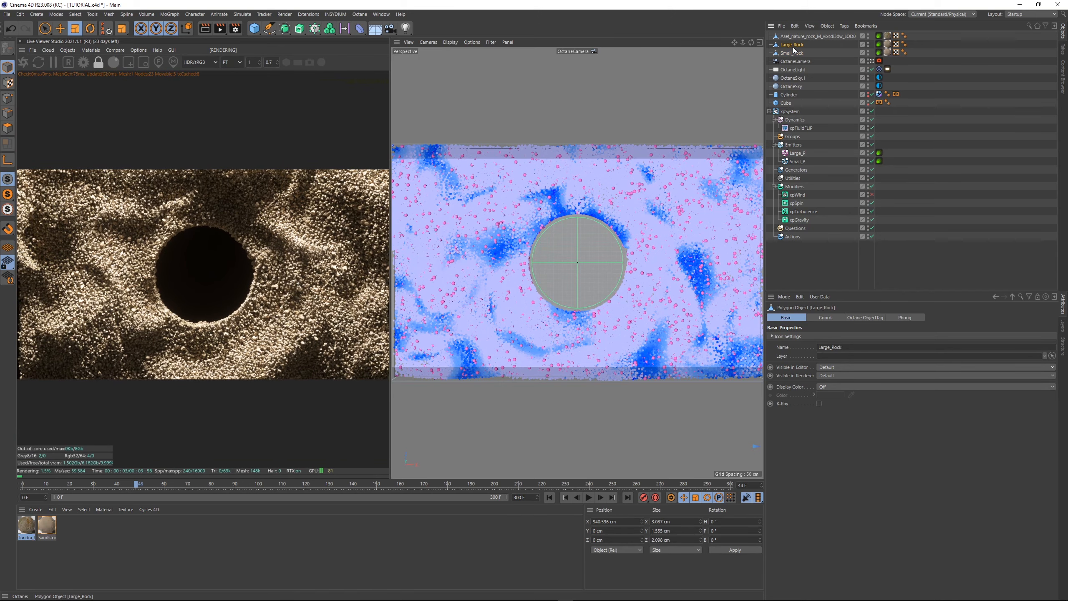
drag(583, 215, 612, 215)
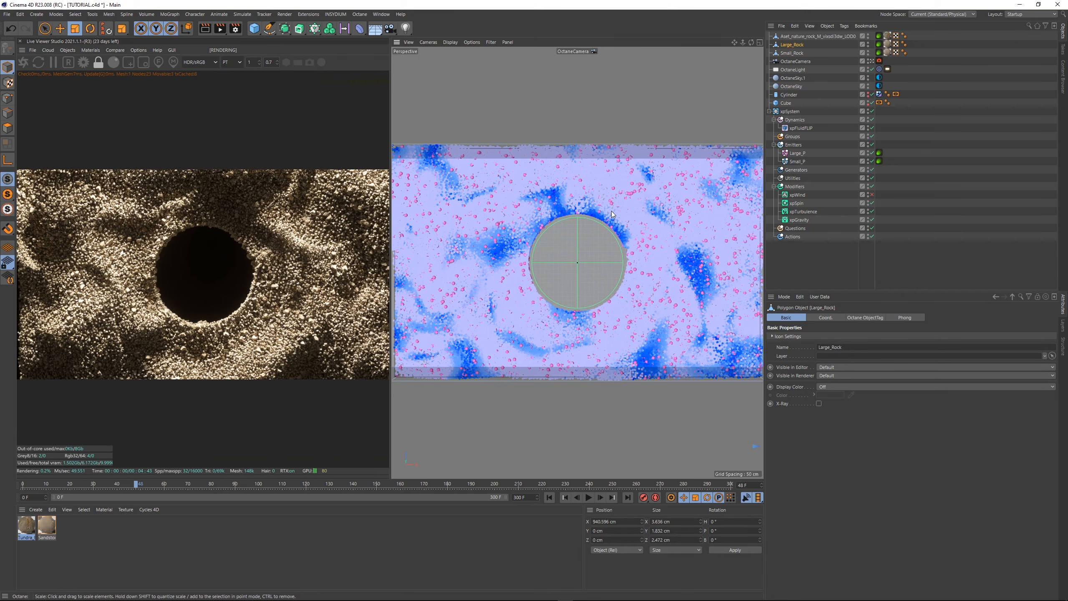
click(973, 88)
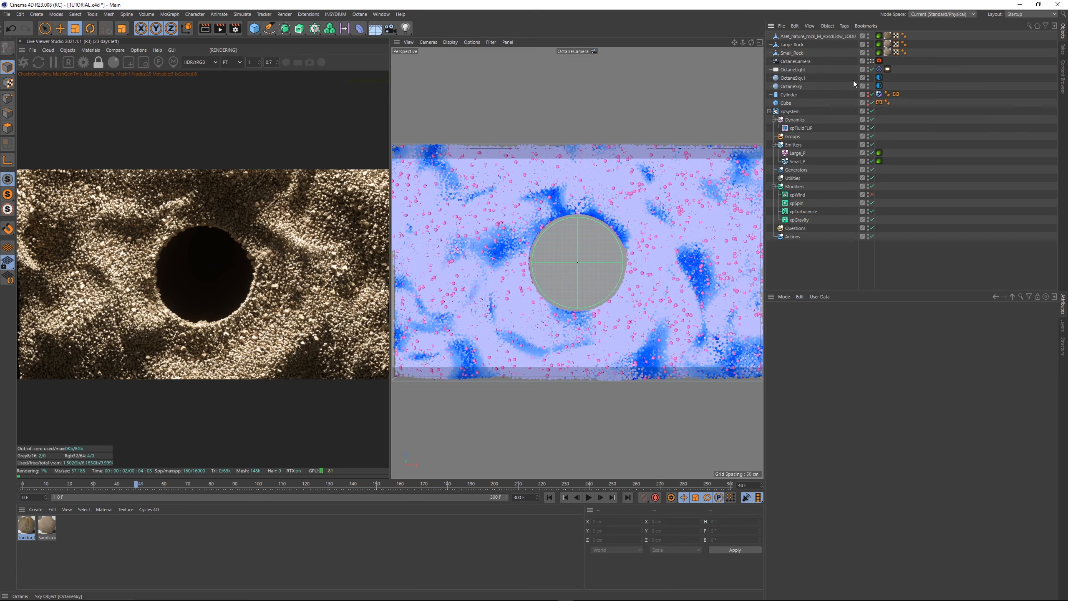
Step: Check the OctaneCamera's framing from above and move it closer to the gravel bed, to a height of about 2893 cm
click(791, 62)
key(F2)
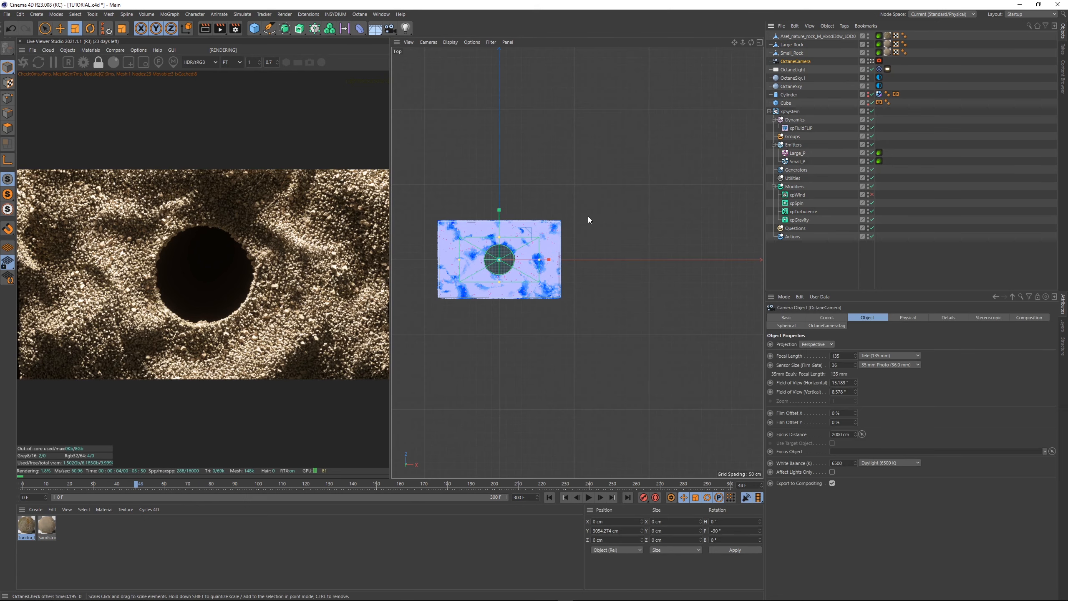
key(F1)
click(923, 129)
scroll(241, 257, down, 1)
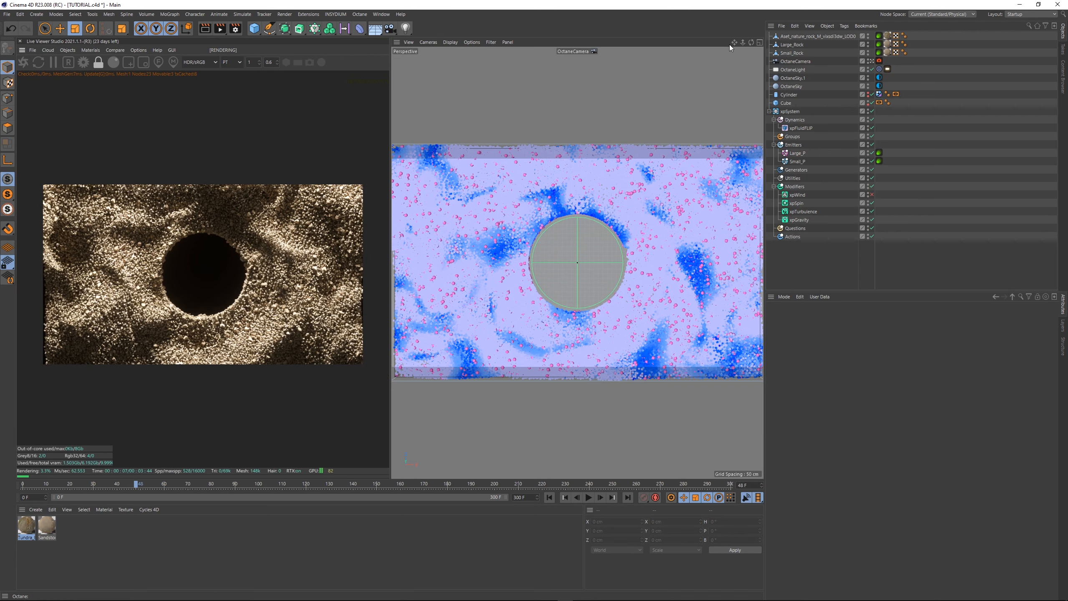
drag(744, 44, 756, 43)
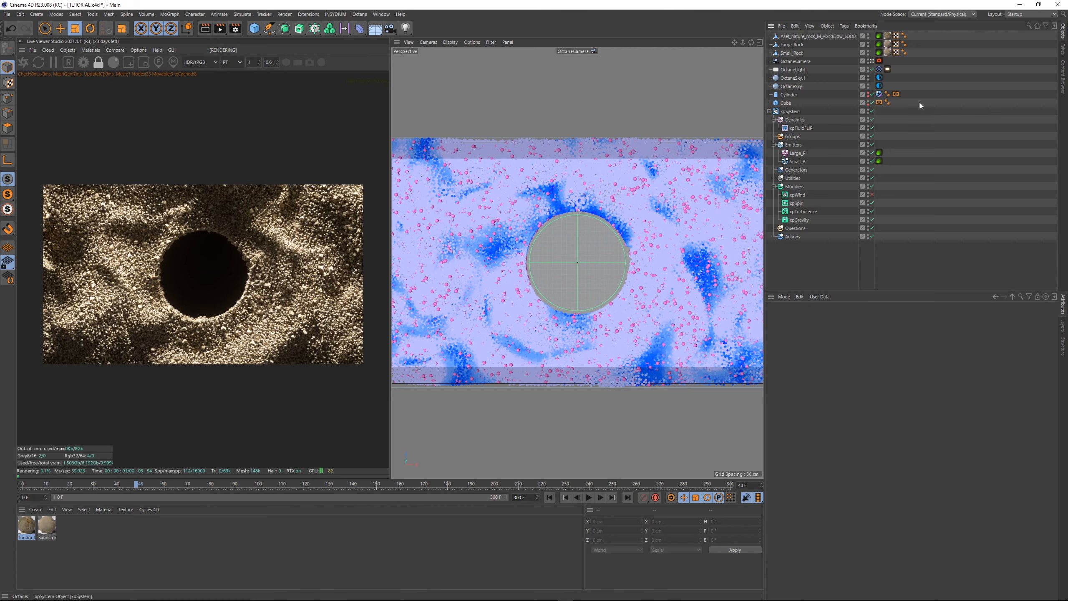
Step: Duplicate the OctaneCamera and frame an angled close-up of the hole through the copy, at about -31° heading and -32° pitch
drag(794, 62, 800, 68)
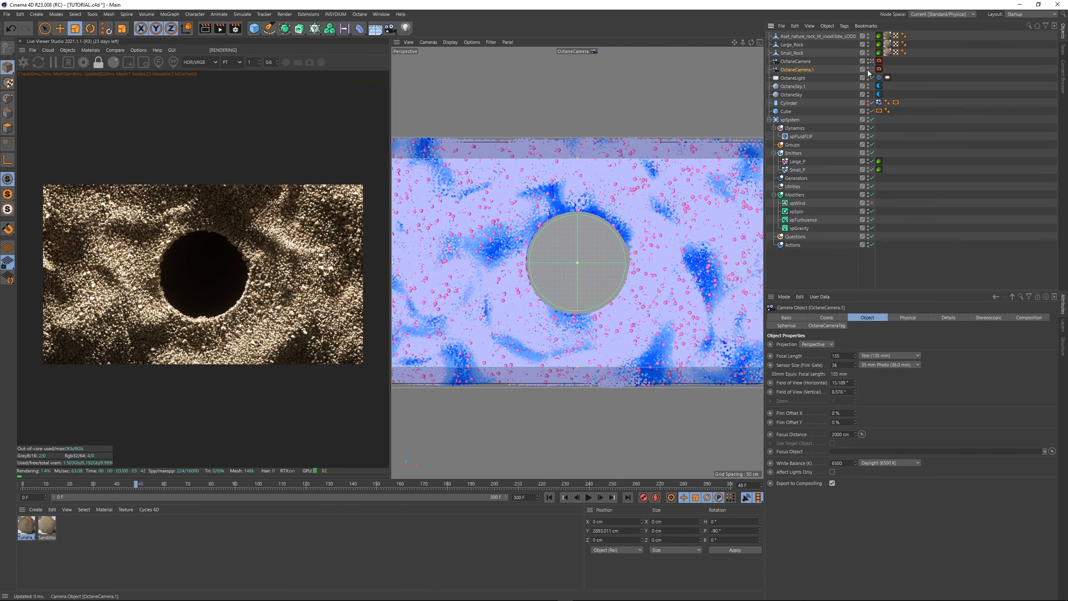
click(872, 69)
alt+drag(586, 387, 621, 327)
alt+middle_drag(621, 327, 639, 273)
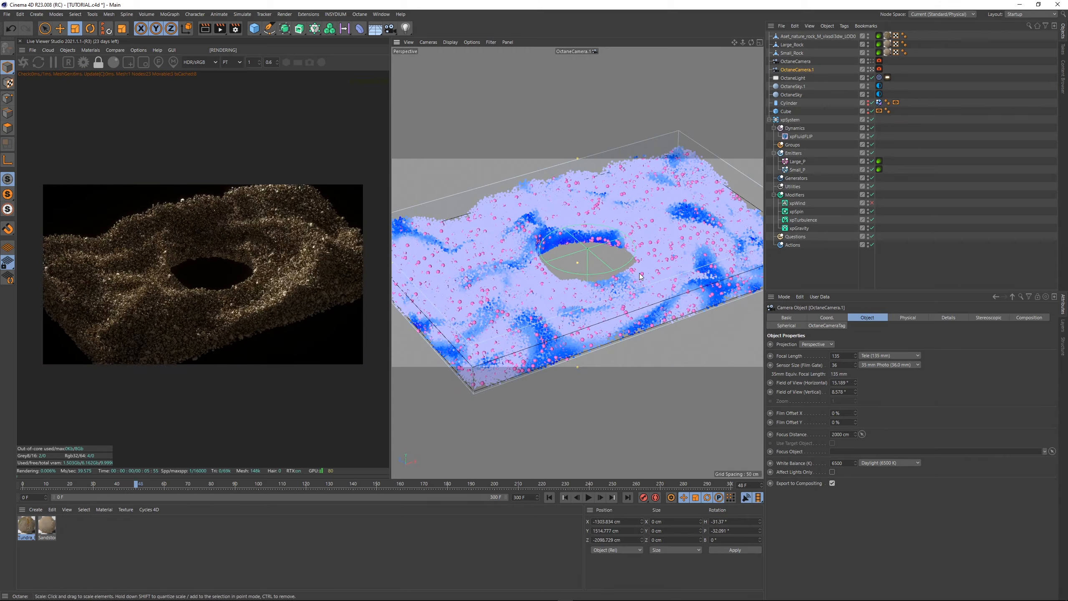
alt+right_drag(647, 244, 757, 181)
alt+middle_drag(518, 309, 652, 299)
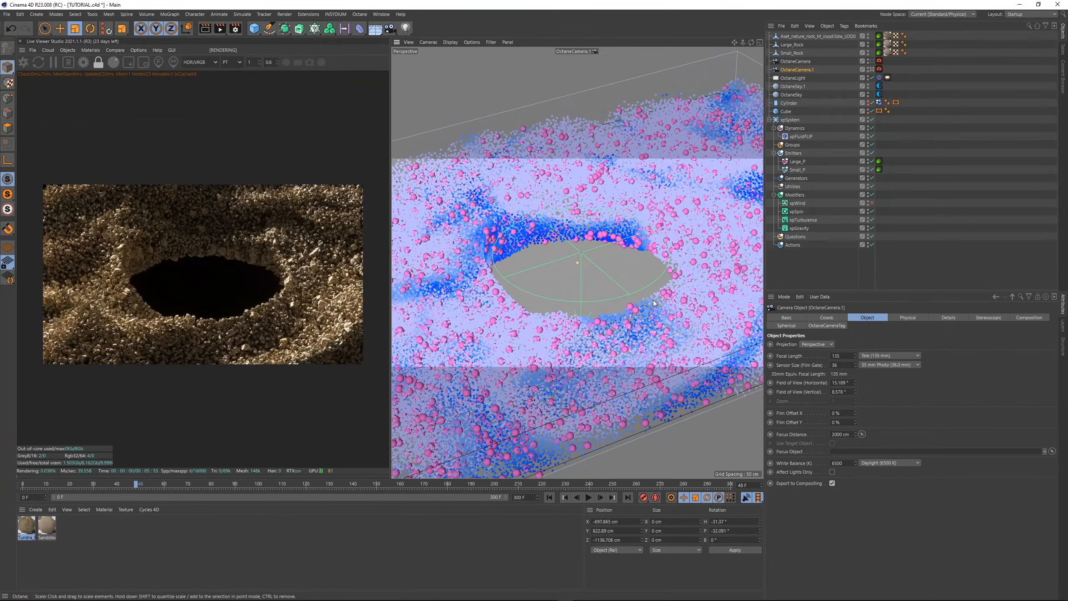
Step: Clear the selection and look through the original OctaneCamera for the top-down view
click(958, 52)
click(872, 62)
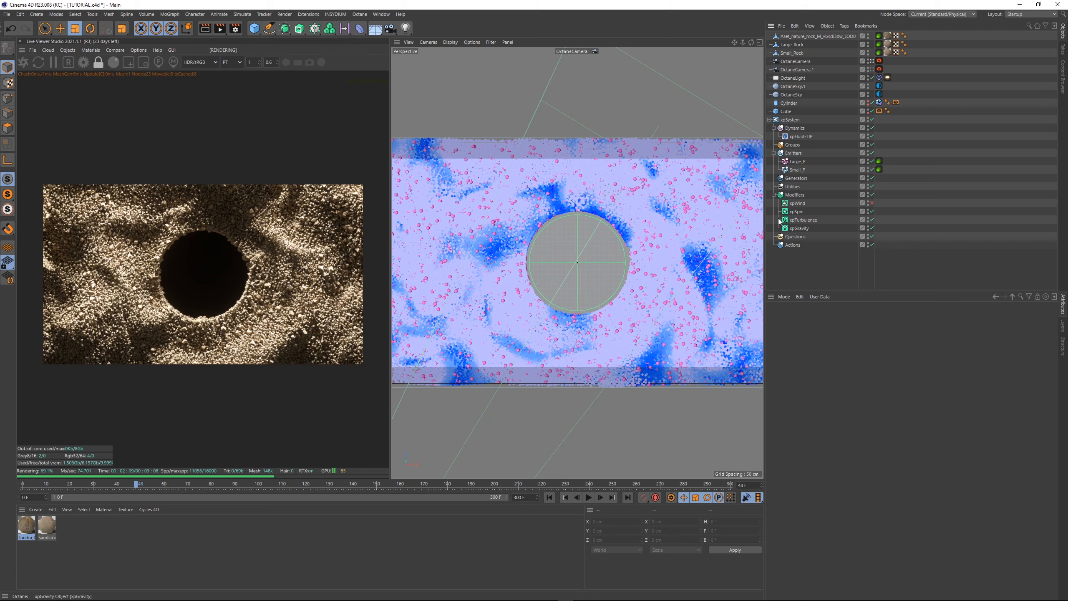
Step: Widen the viewport beside the live render and add an xpCache utility to the X-Particles system
drag(391, 159, 342, 156)
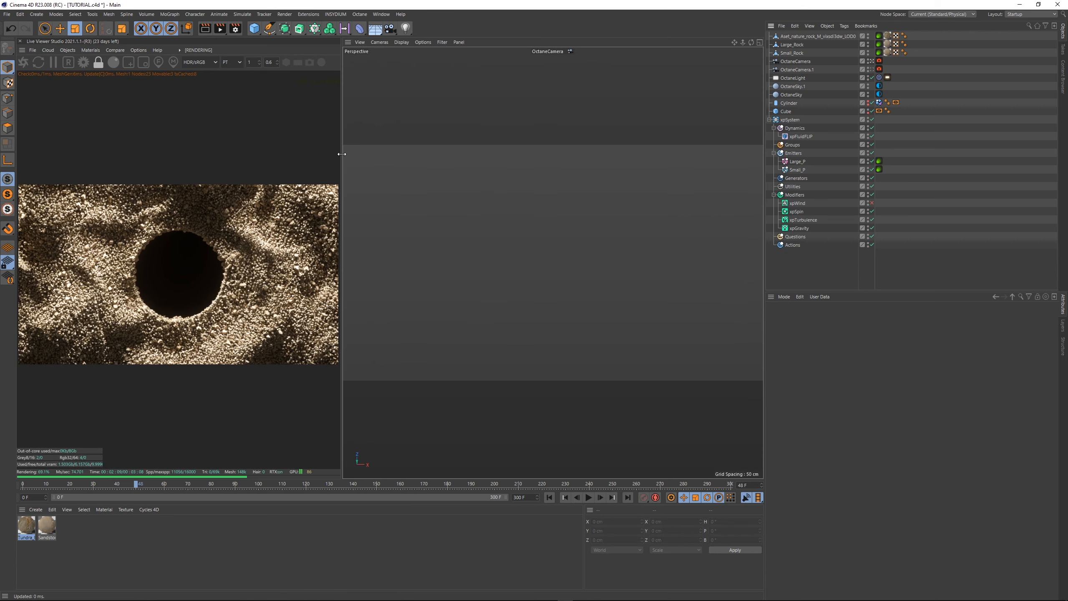
click(792, 186)
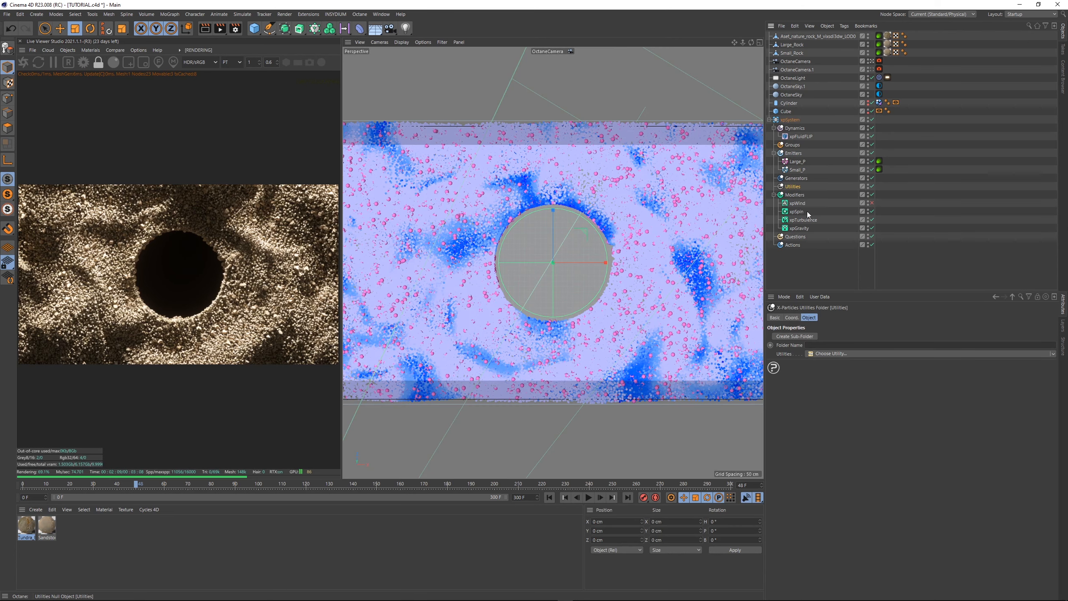
click(1053, 354)
click(925, 371)
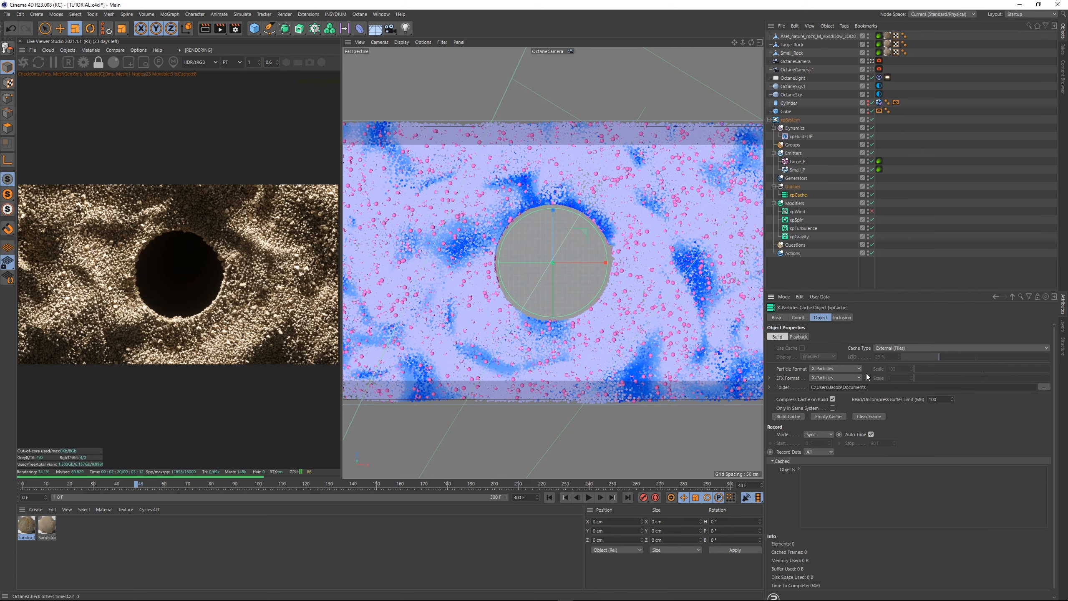
Step: Set the xpCache folder to E:\WORK\LEARNING\X-PARTICLES\CACHES and build the particle cache
click(1044, 387)
click(586, 432)
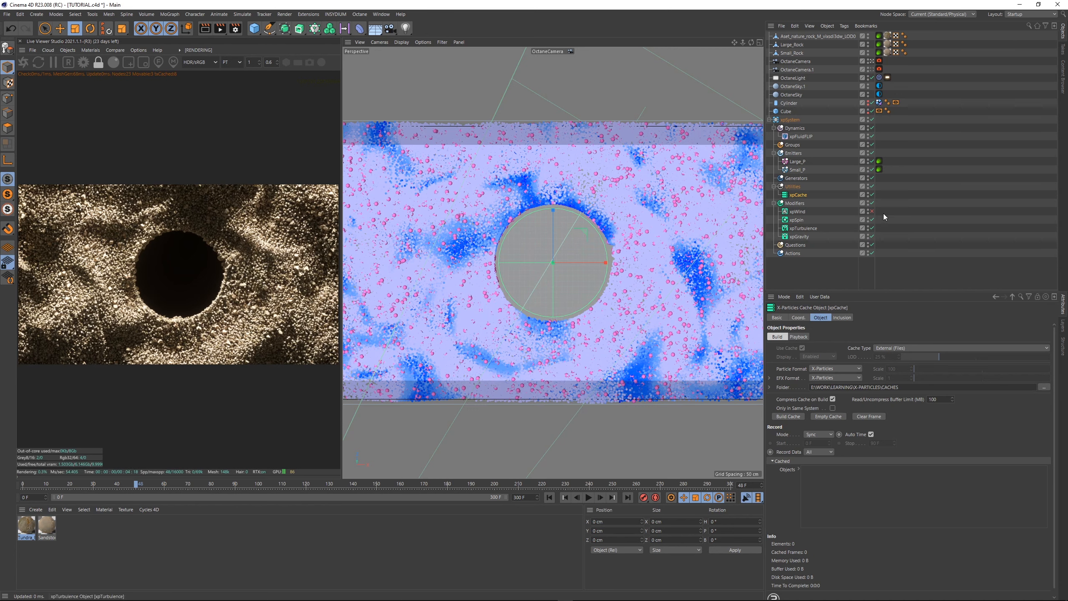
click(793, 416)
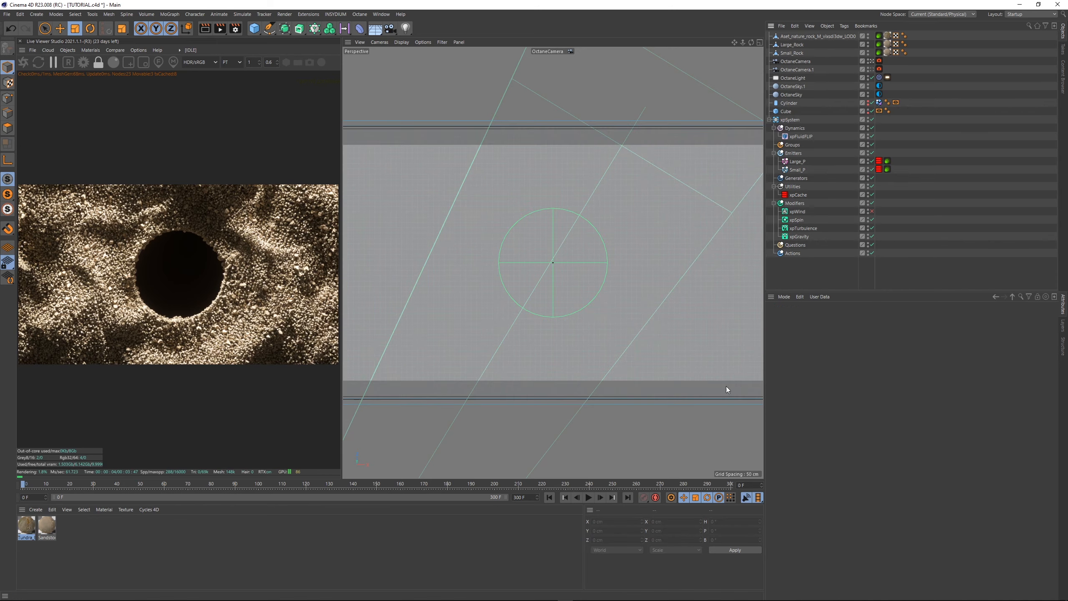
Step: Play back the cached particle simulation and return to the first frame
click(589, 497)
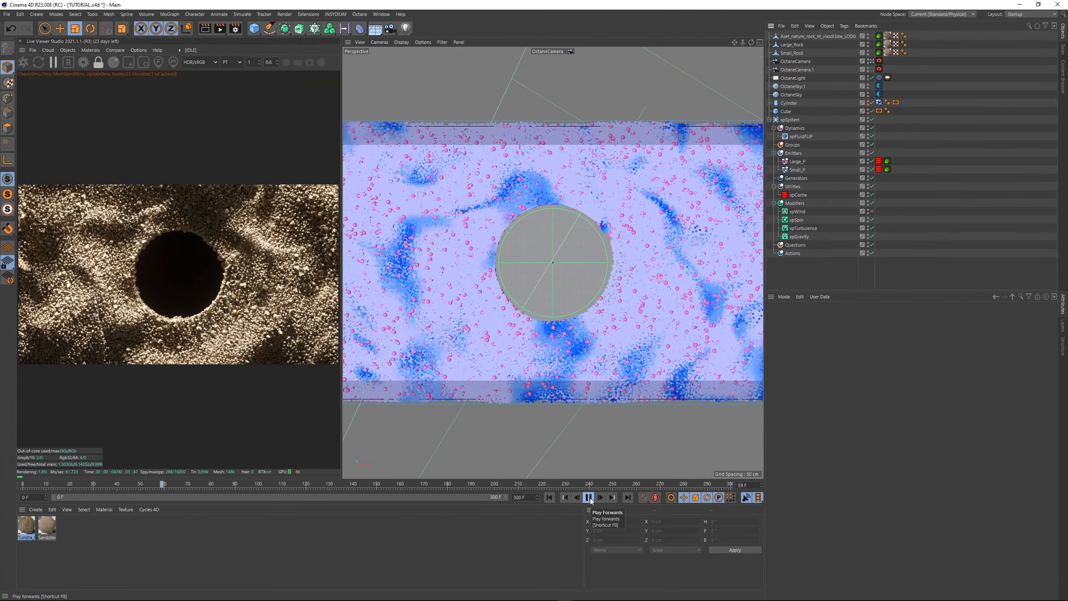
click(589, 497)
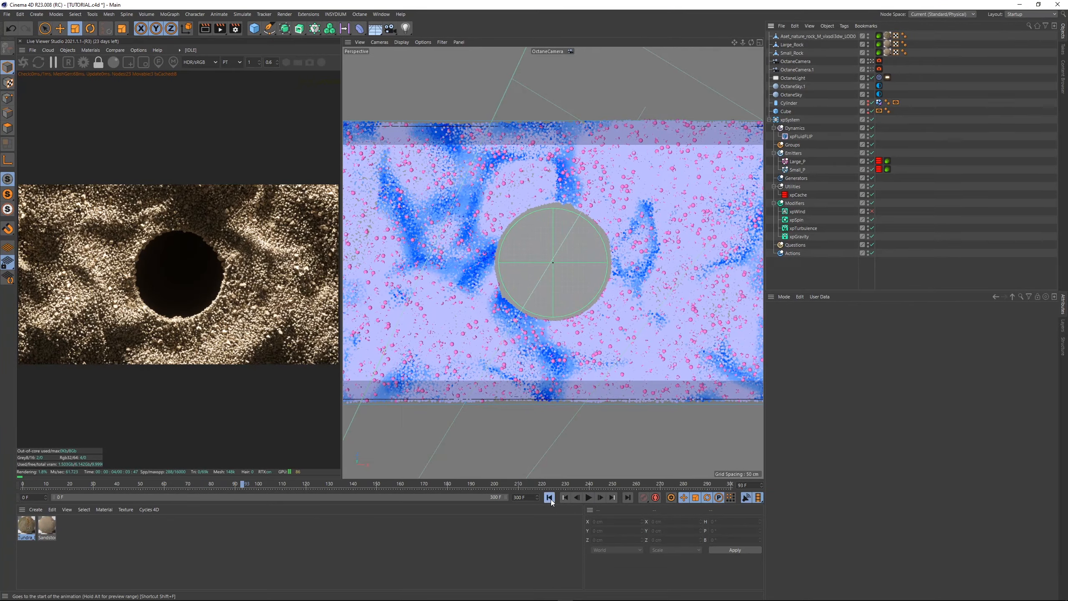
click(549, 498)
Step: Set the xpCache playback retiming to Frame and keyframe the Retiming mode at timeline frame 0
click(903, 202)
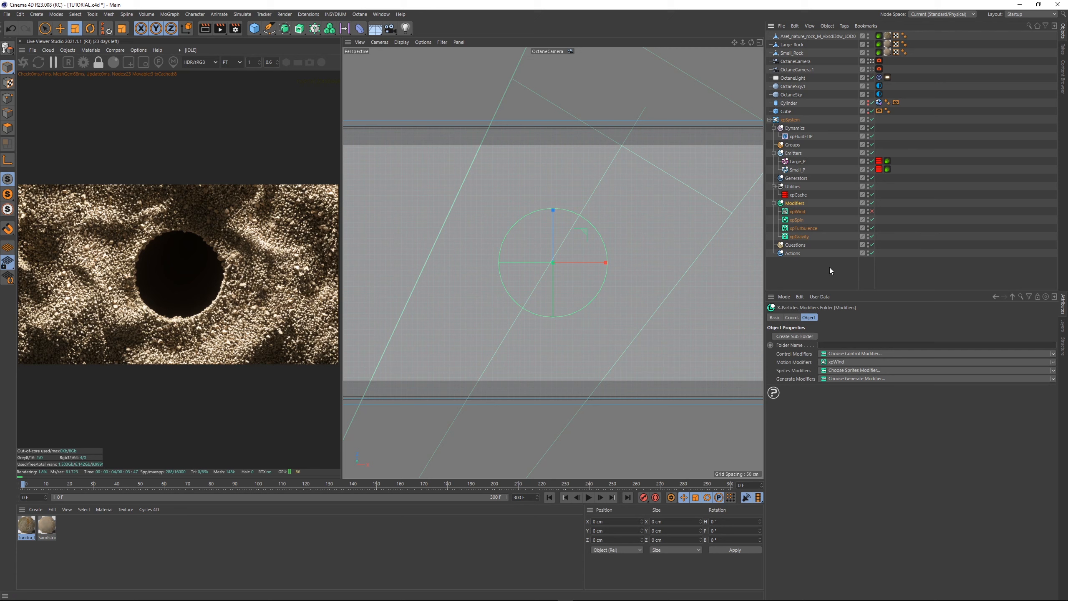
click(799, 194)
click(799, 337)
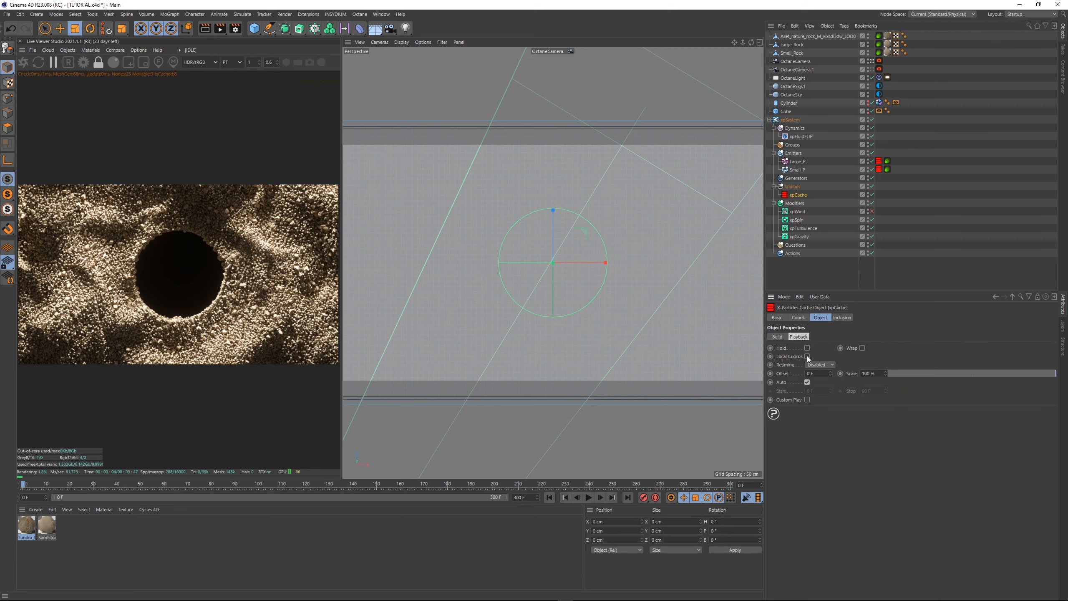
click(808, 365)
click(813, 383)
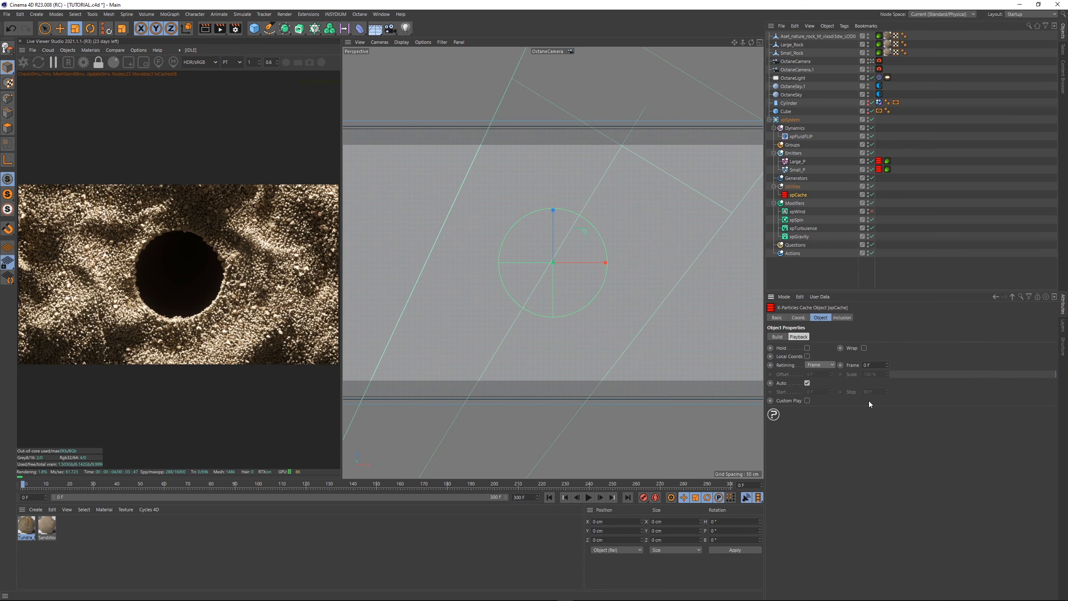
ctrl+click(769, 365)
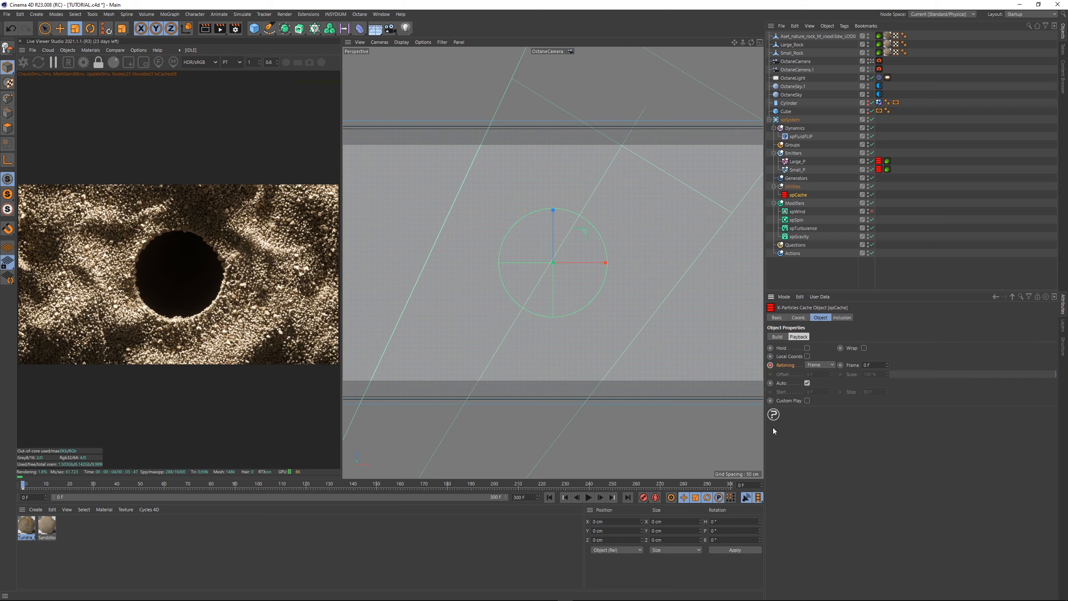
Step: Keyframe the xpCache's retiming Frame at 300 on timeline frame 300 and check playback from the start
click(730, 484)
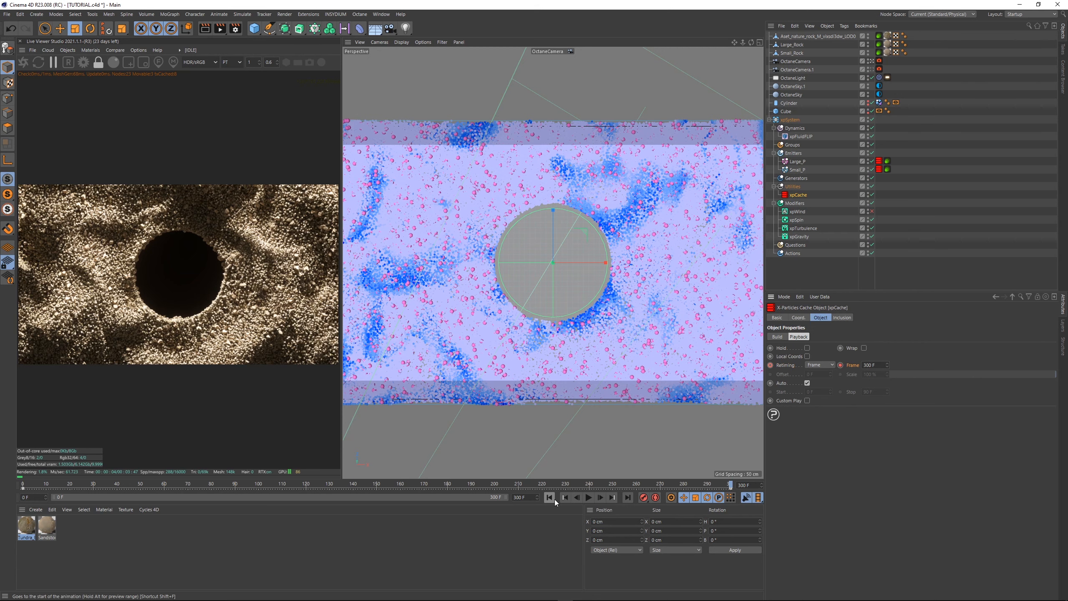
click(549, 497)
click(592, 499)
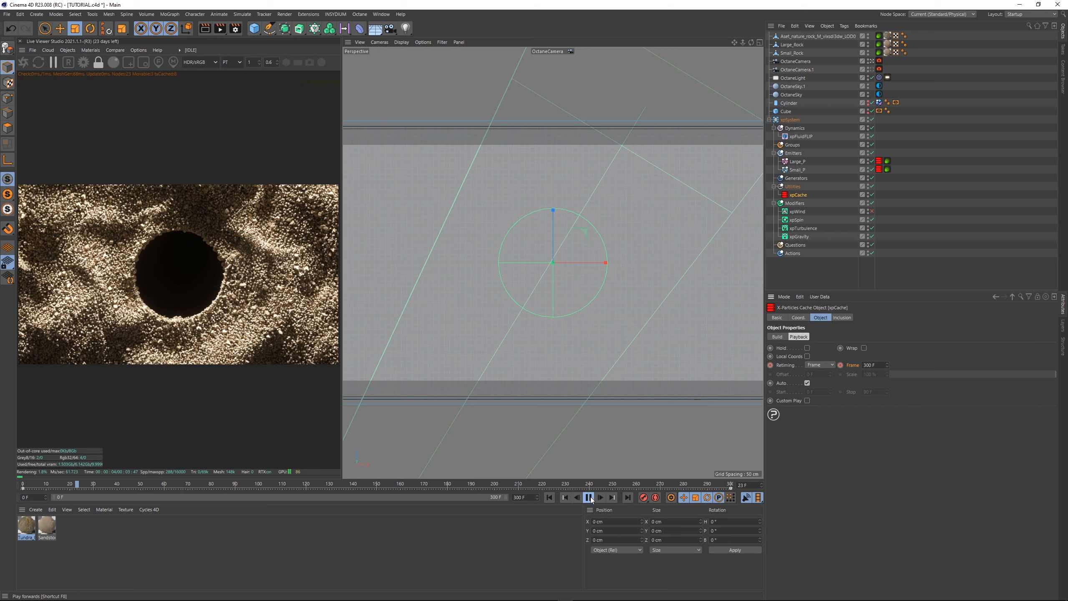
click(588, 498)
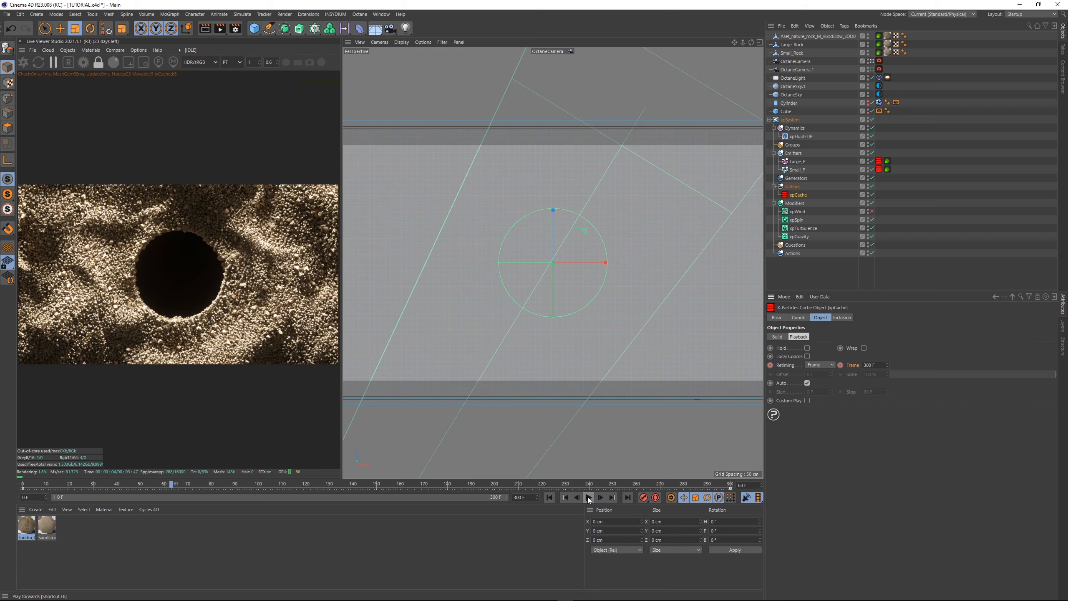
Step: Keyframe the retiming Frame at 0 on the first timeline frame and play the beginning of the animation
click(549, 497)
click(586, 498)
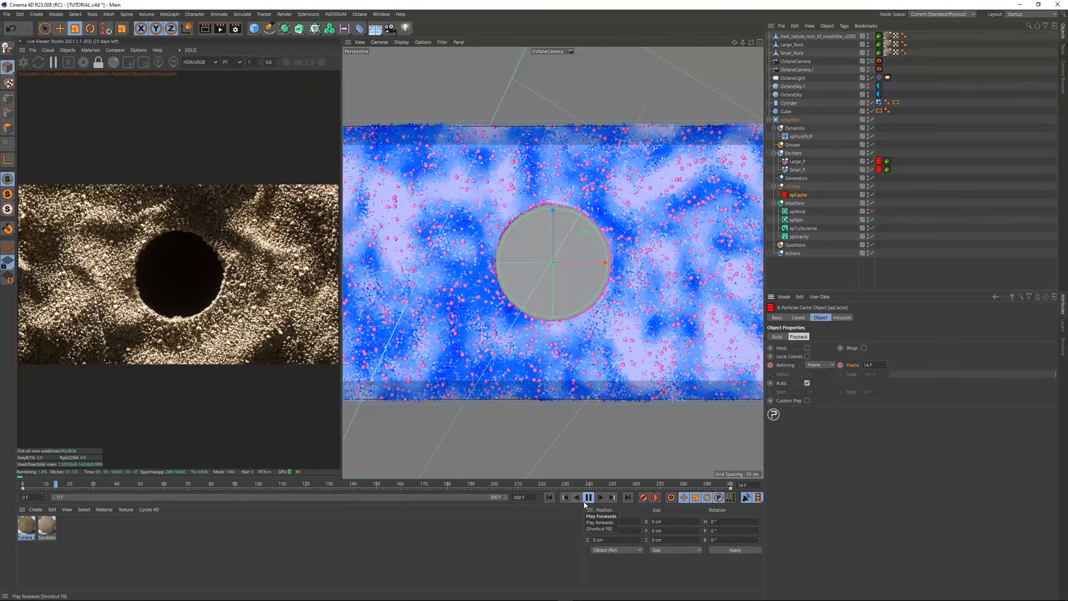
click(588, 498)
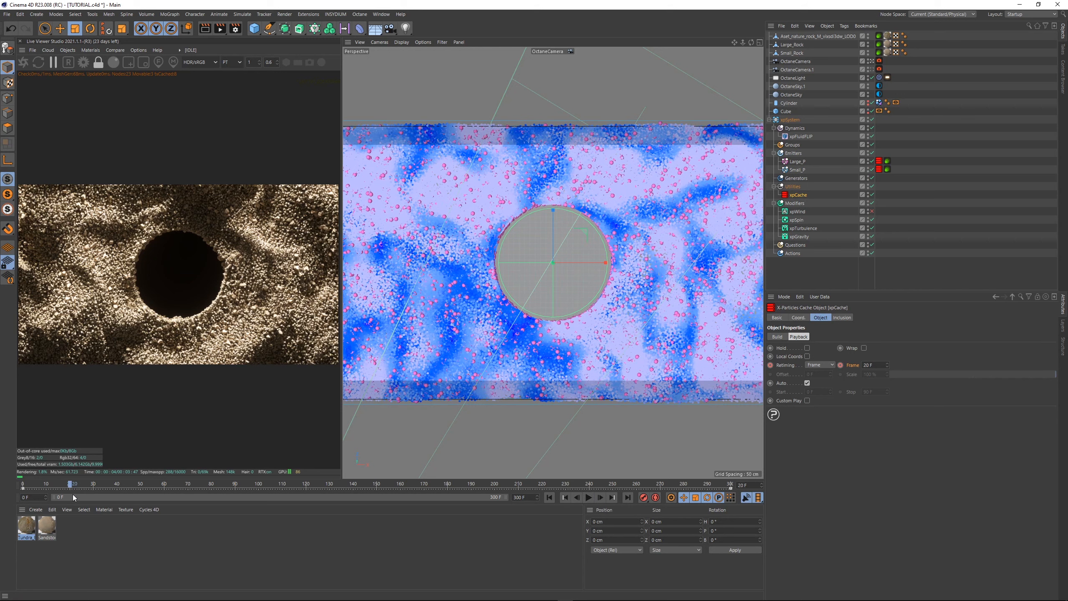
Step: Keyframe the xpCache's retiming Frame at 45 on timeline frame 20
double_click(878, 364)
text(45)
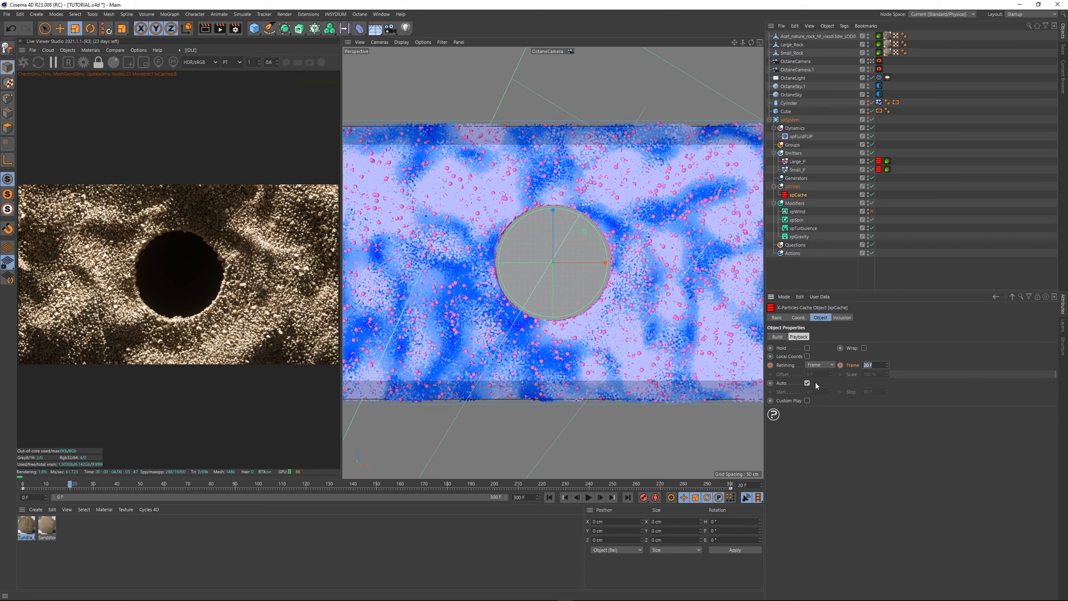
key(Return)
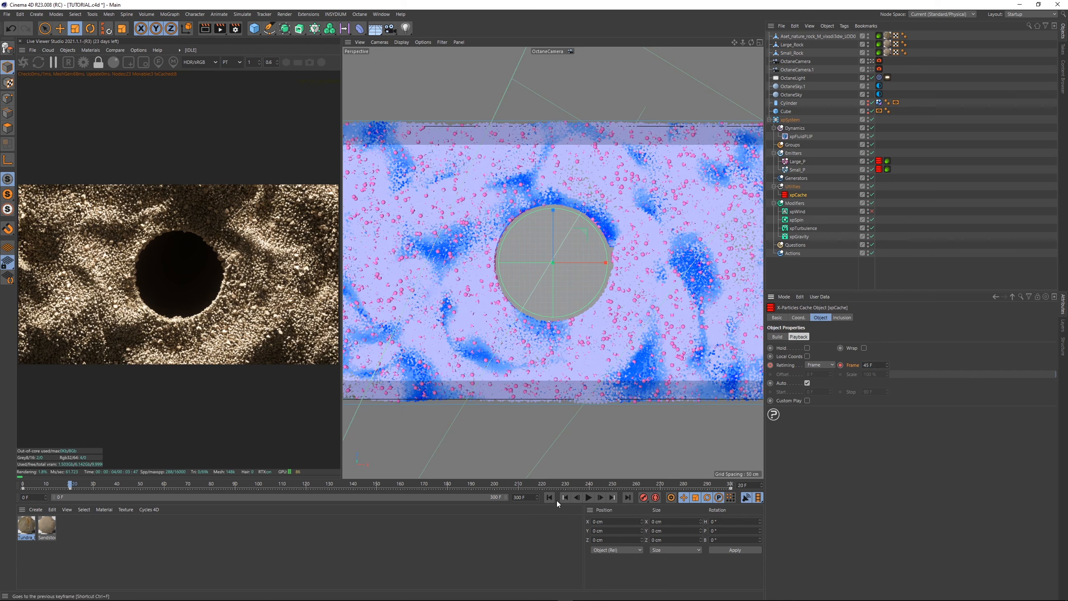
Step: Set the xpCache's retiming Frame to 90 on timeline frame 300 and update its keyframe
drag(713, 485, 772, 488)
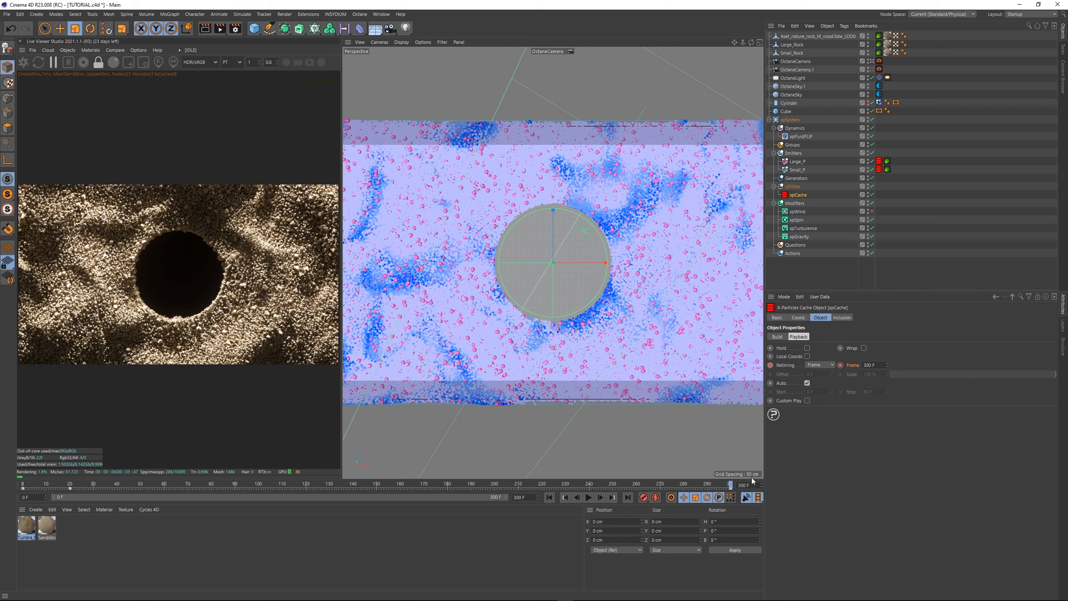
drag(877, 365, 853, 364)
text(90)
key(Return)
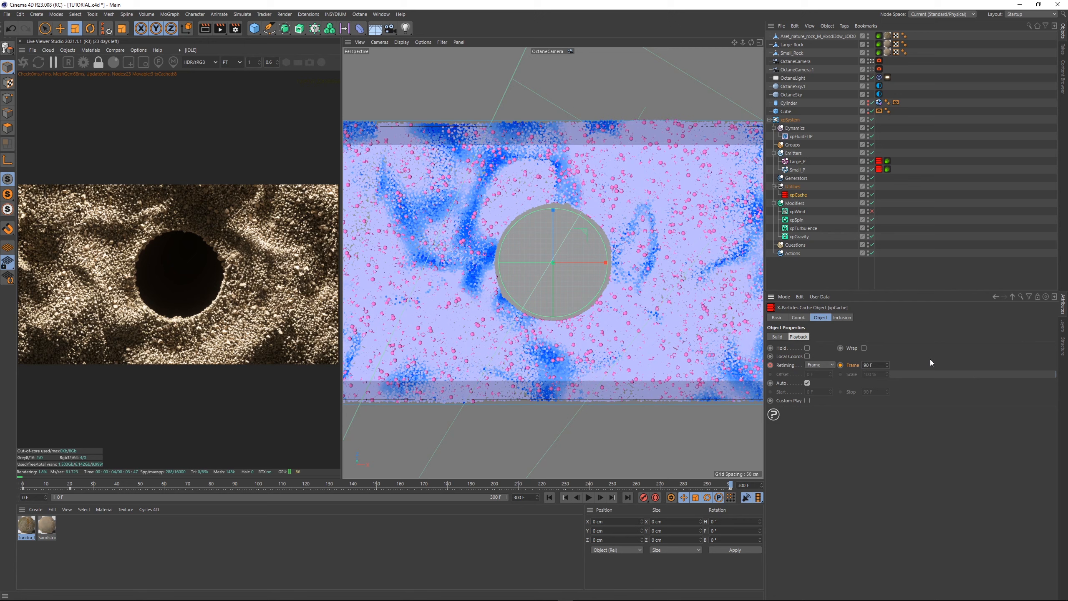
click(840, 366)
Step: Play the retimed simulation from the start and stop at about timeline frame 50
click(548, 498)
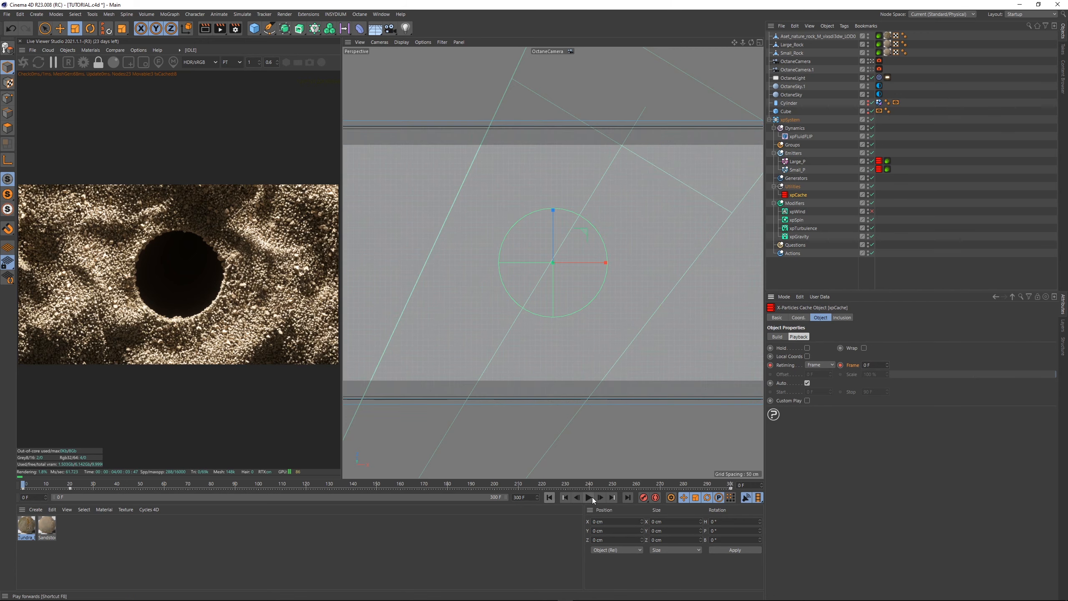
click(589, 498)
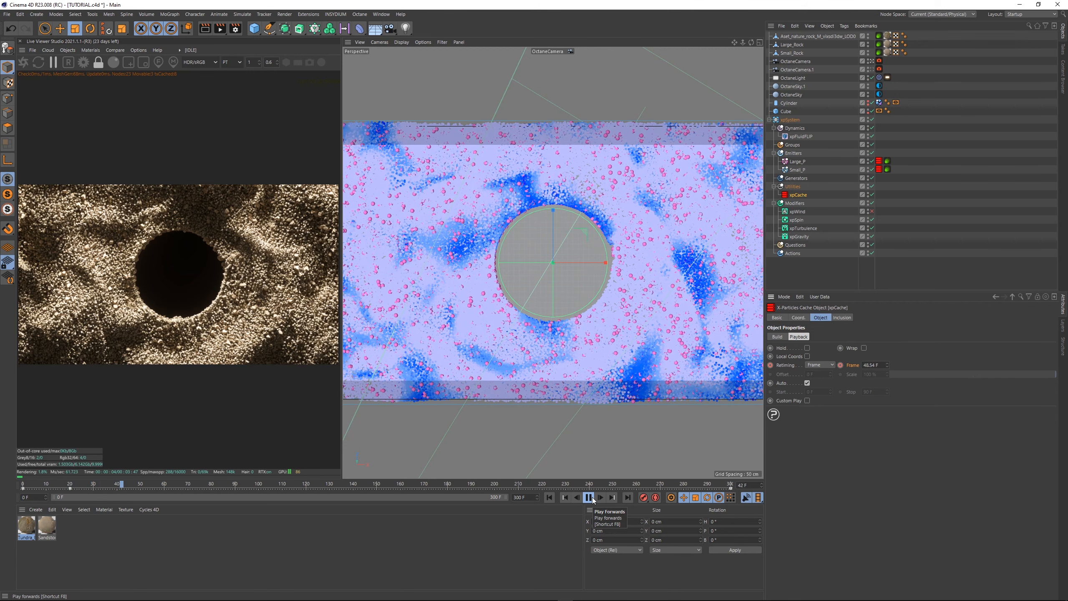
click(592, 500)
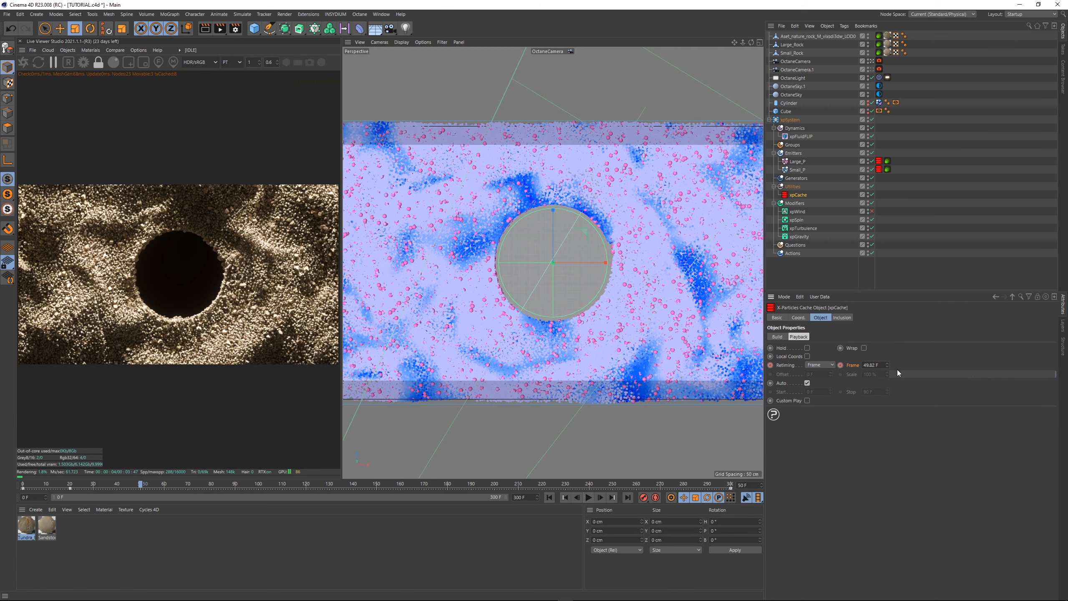
Step: Keyframe the xpCache's retiming Frame at 50 on timeline frame 50 and at 80 on timeline frame 70
click(871, 365)
text(50)
key(Return)
click(188, 482)
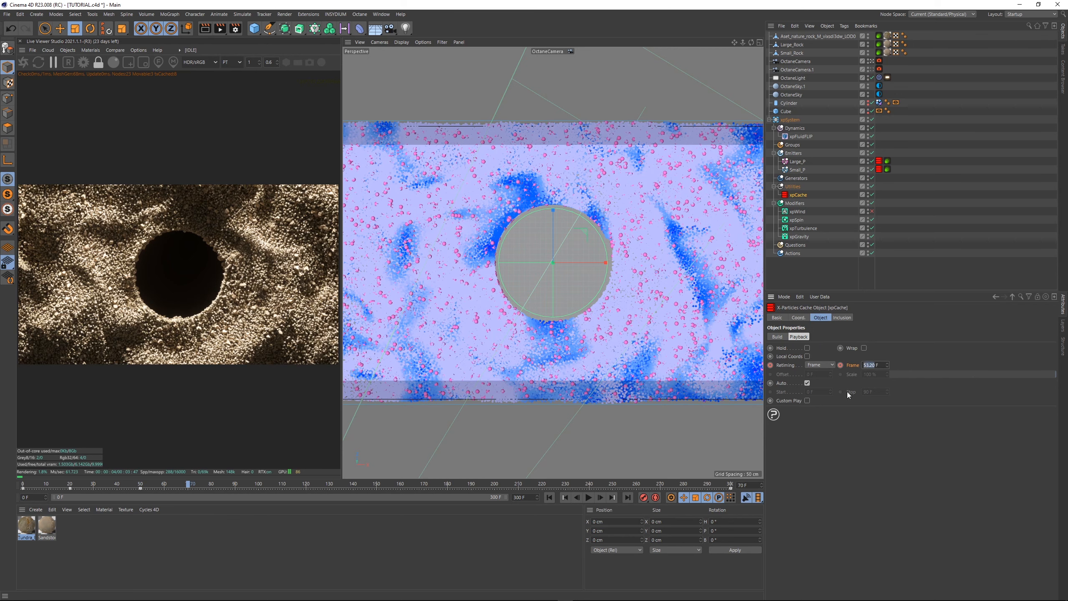
text(80)
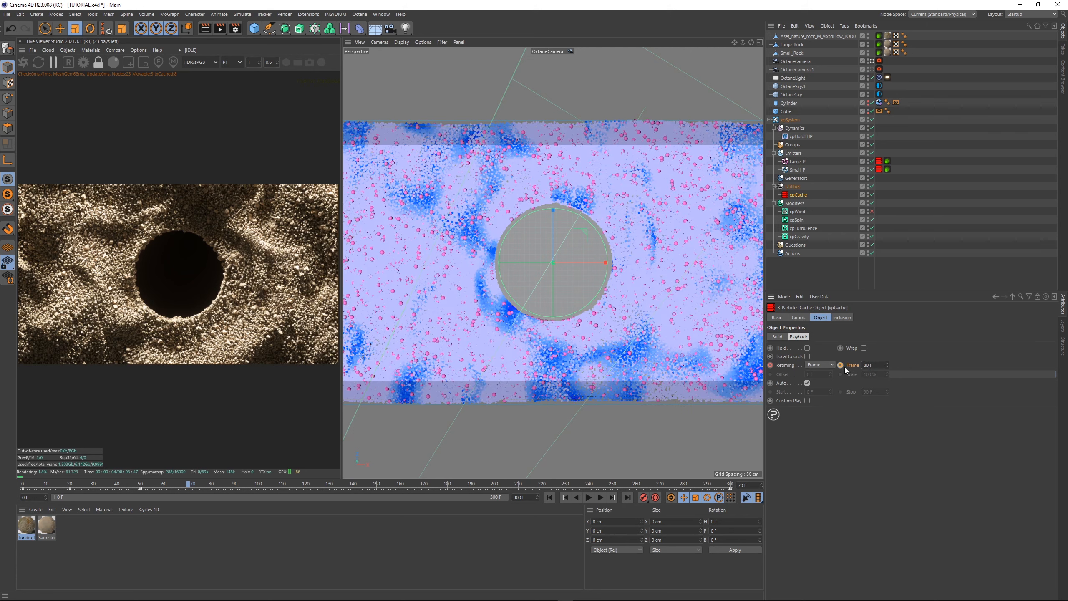
Step: Preview the retiming from the start and change the Frame keyframe on timeline frame 300 to 120
click(549, 498)
click(588, 498)
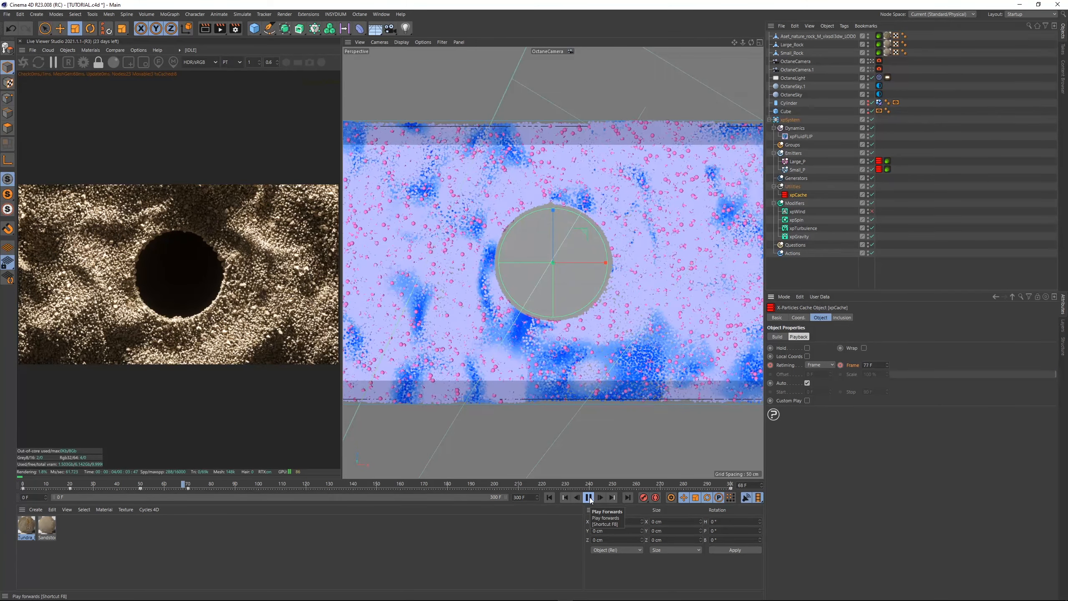
drag(718, 486, 735, 484)
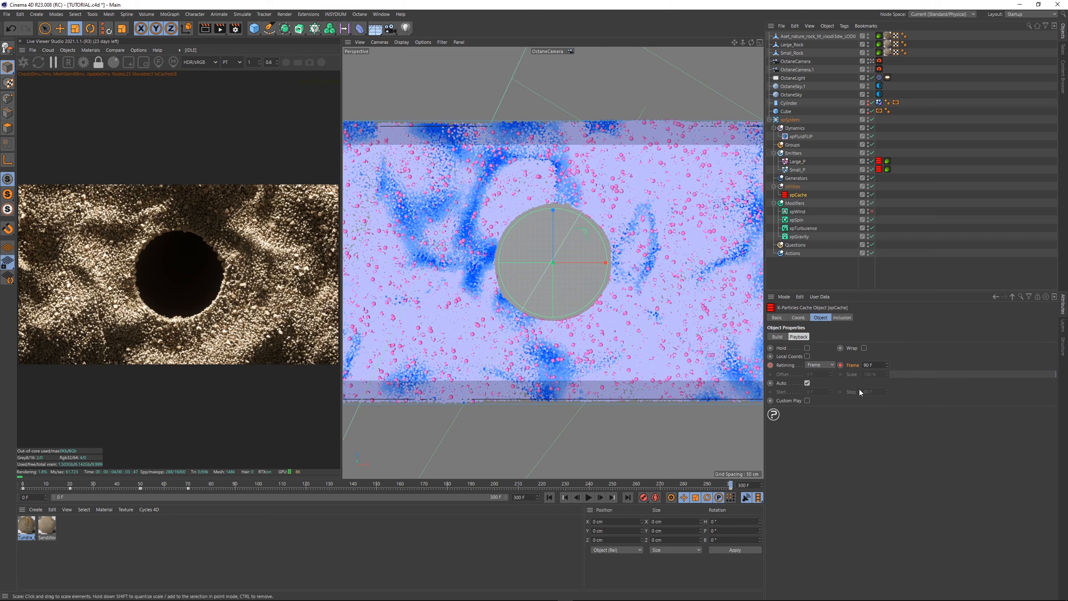
drag(875, 365, 856, 366)
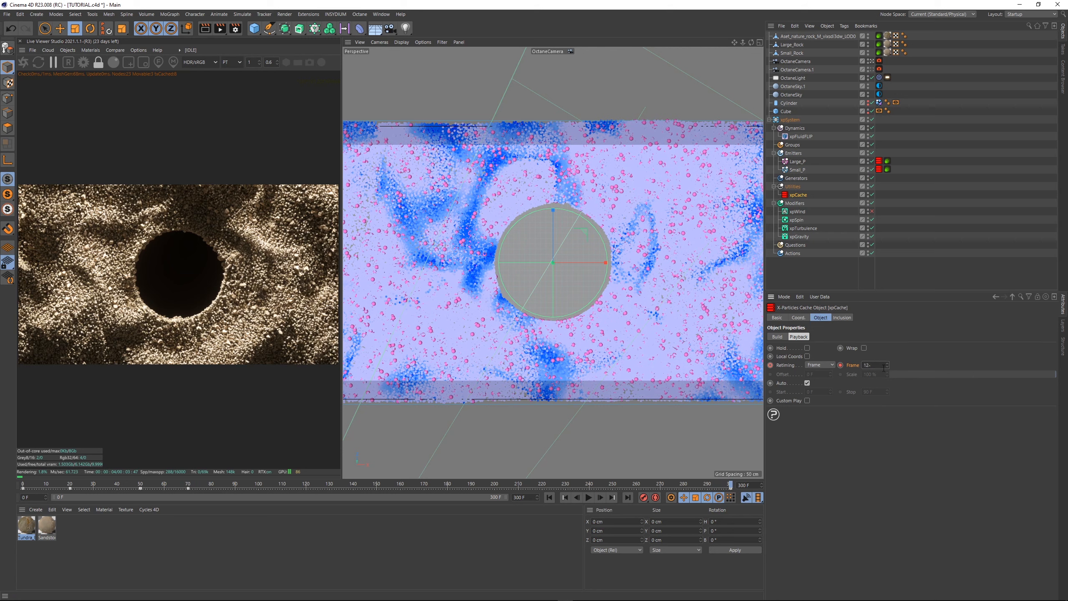
text(120)
key(Return)
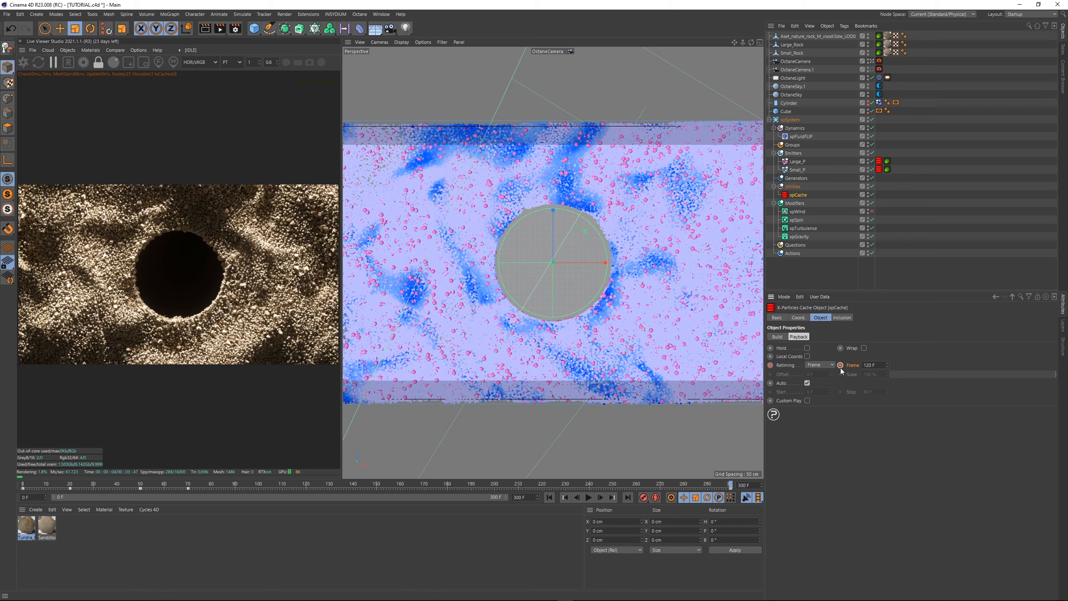
Step: Play the slowed-down particle motion from the start again and return to the first frame
click(549, 498)
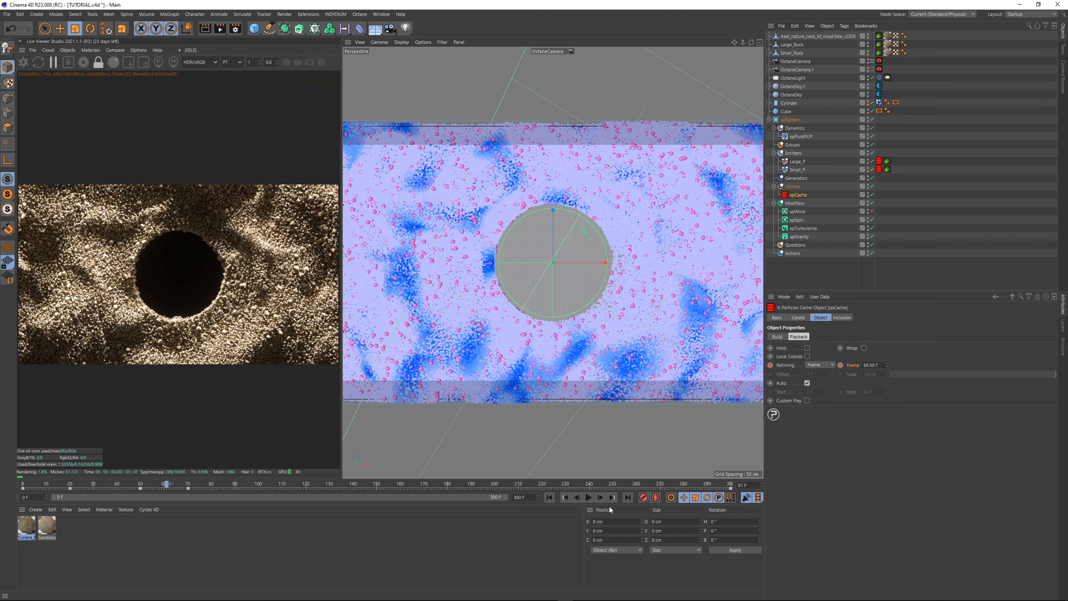
click(589, 497)
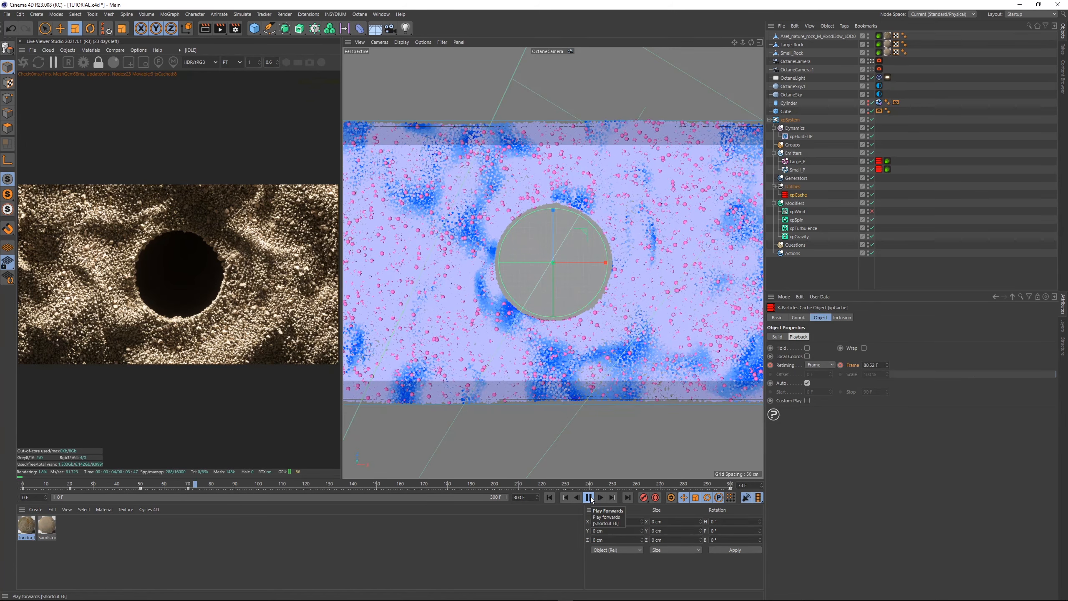
click(588, 498)
click(553, 496)
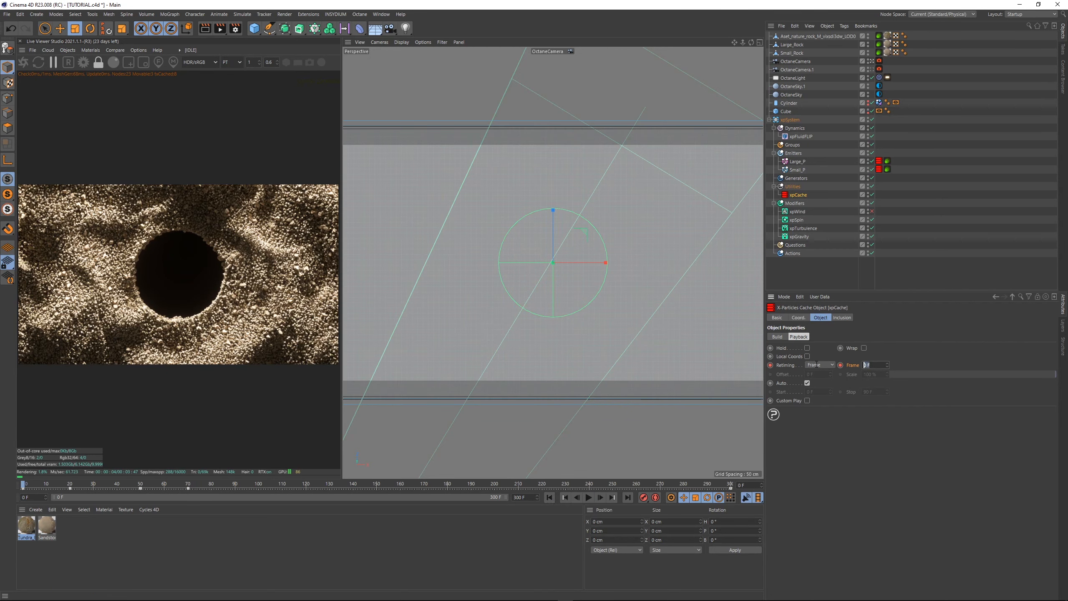
Step: Change the retiming Frame keyframe on timeline frame 0 to 1 and finally to 2, and clear the selection
text(1)
key(Return)
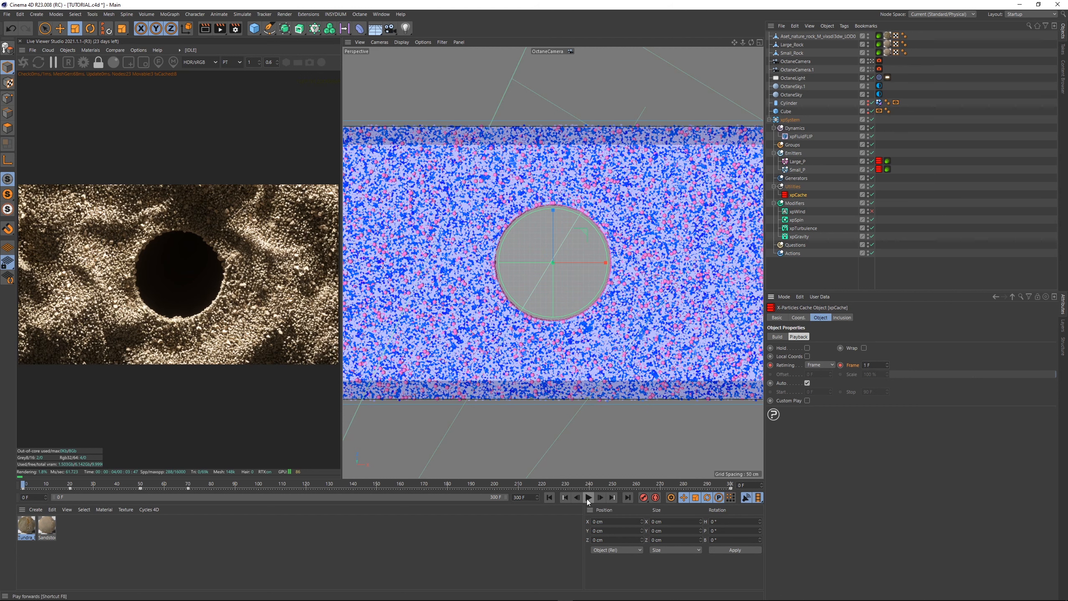
text(2)
key(Return)
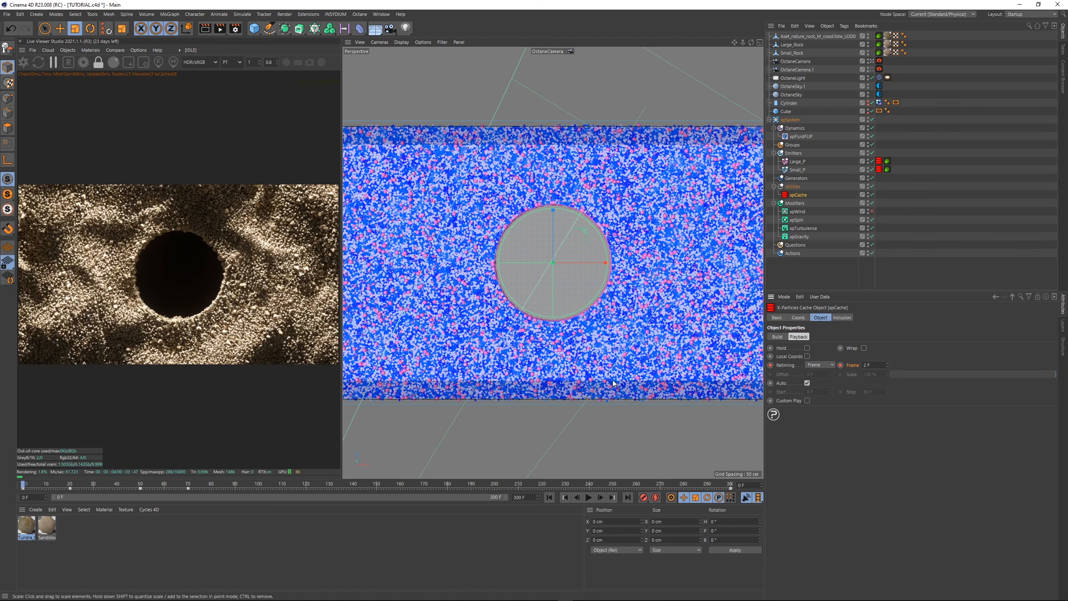
click(940, 181)
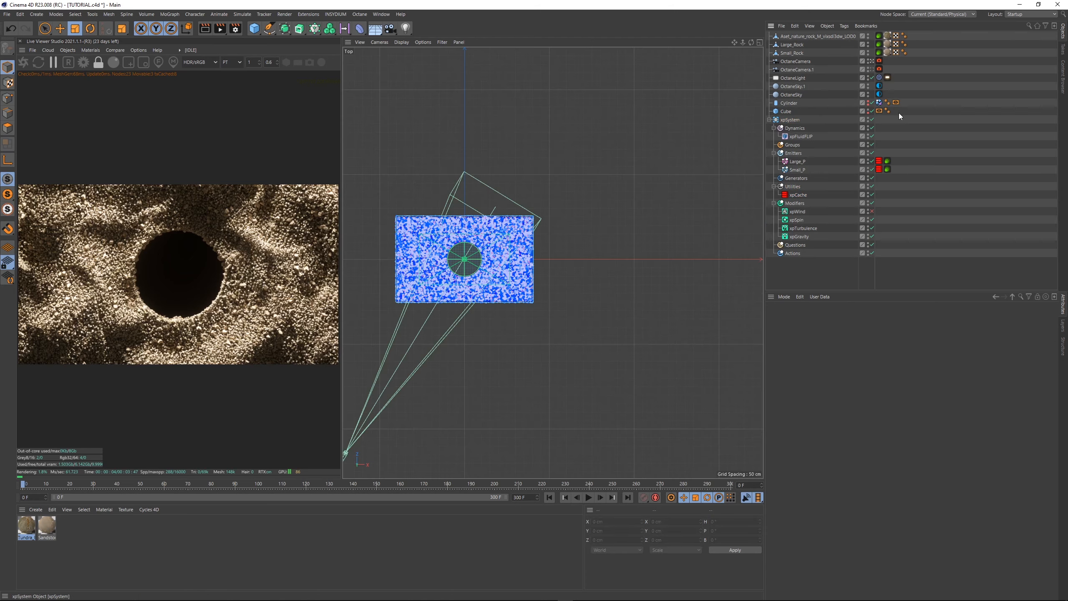
Step: Toggle out of and back into the OctaneCamera view and play the retimed particle motion from the first frame
click(872, 61)
alt+right_drag(602, 282, 632, 230)
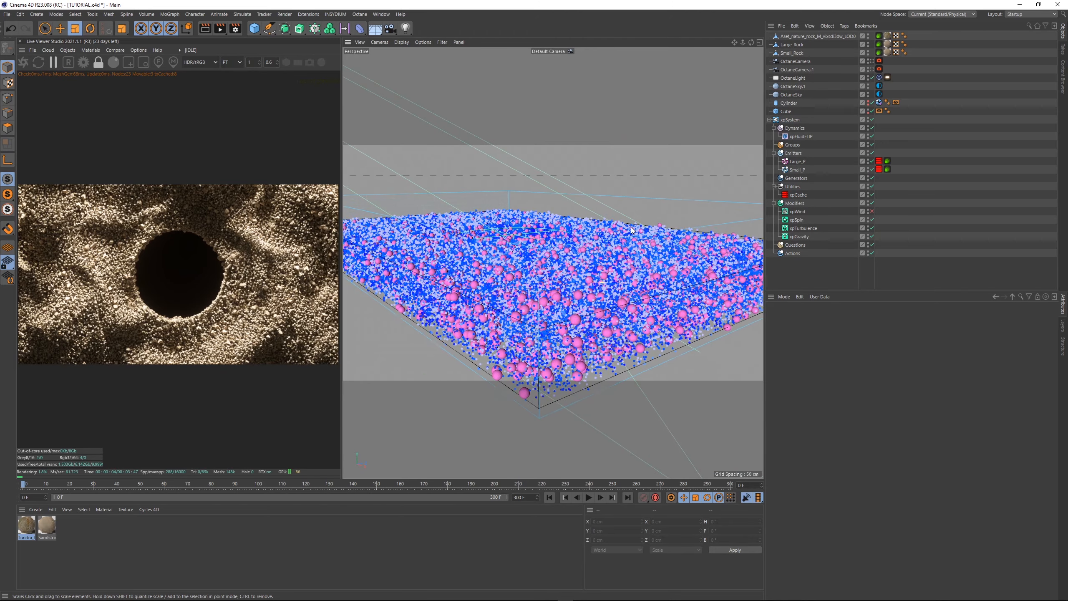
click(872, 62)
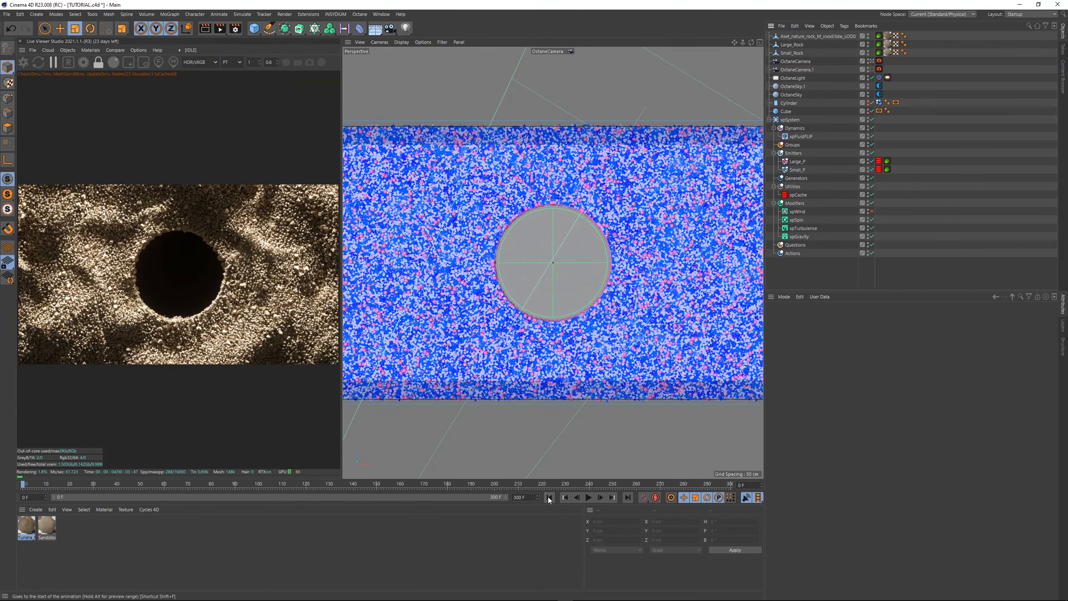
click(588, 497)
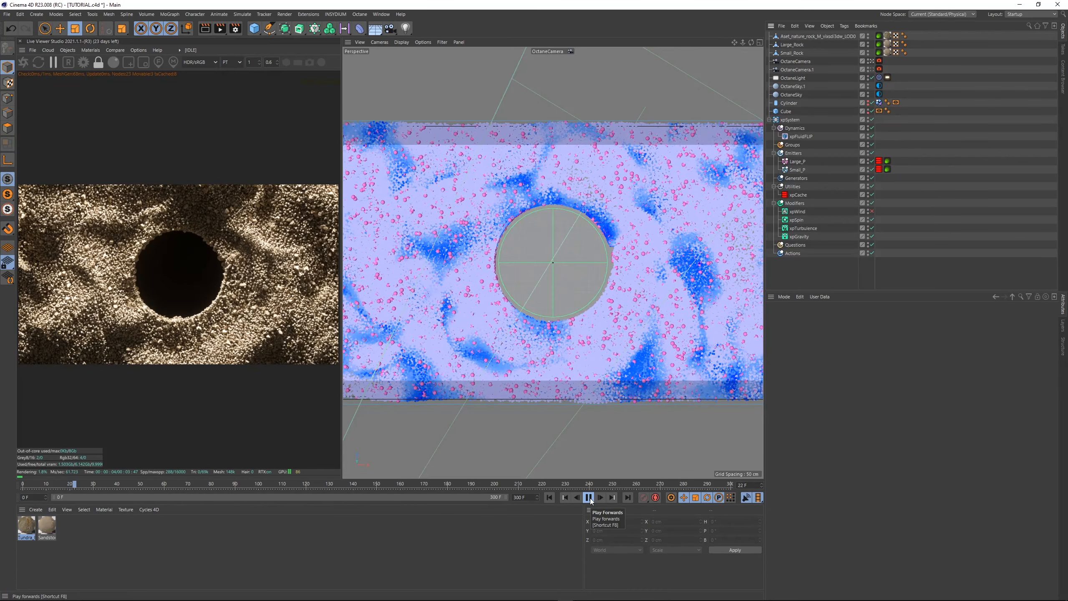
click(589, 498)
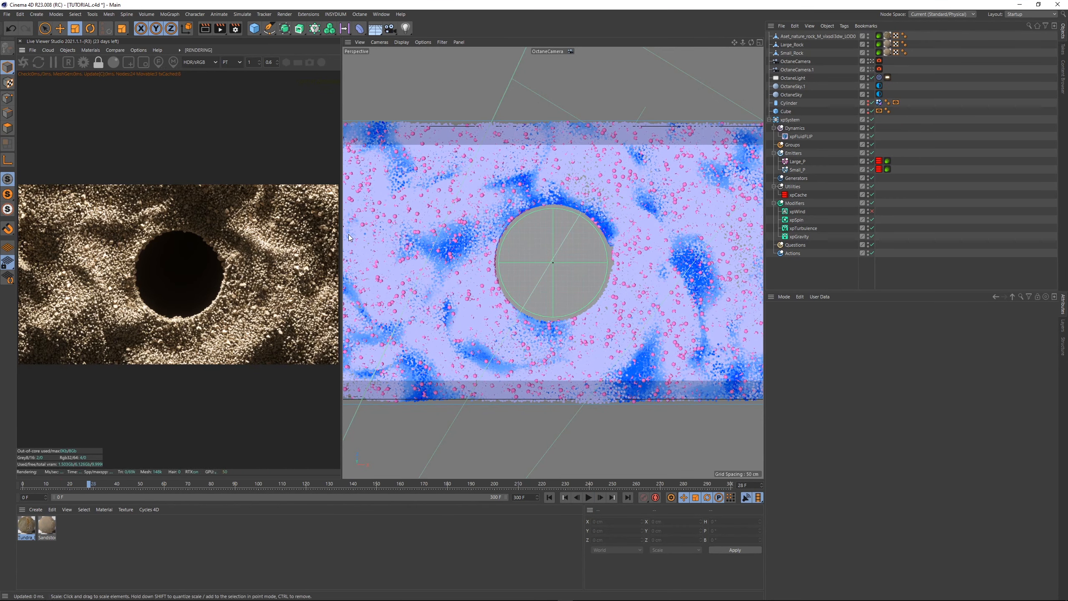
Step: Widen the Live Viewer slightly and check the gravel render at frame 51 and finally at frame 97
drag(341, 228, 351, 228)
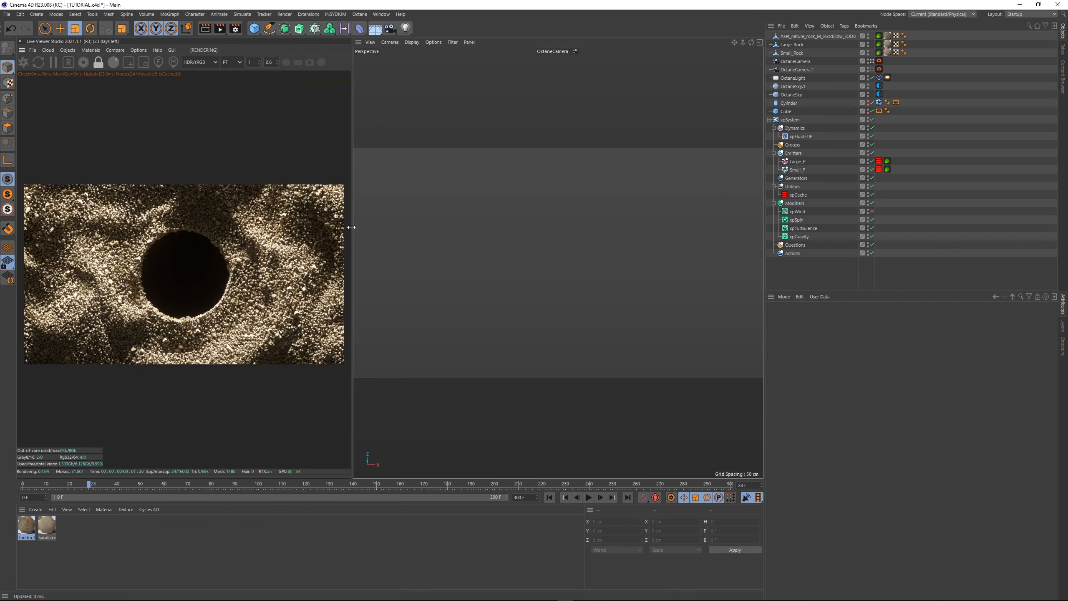
click(143, 485)
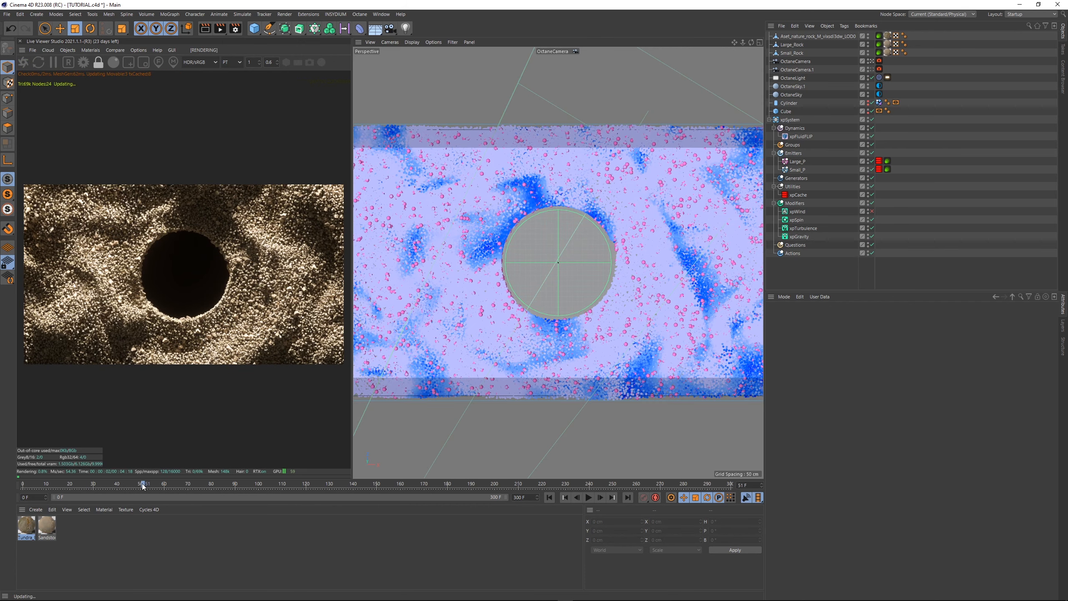
click(235, 483)
click(250, 484)
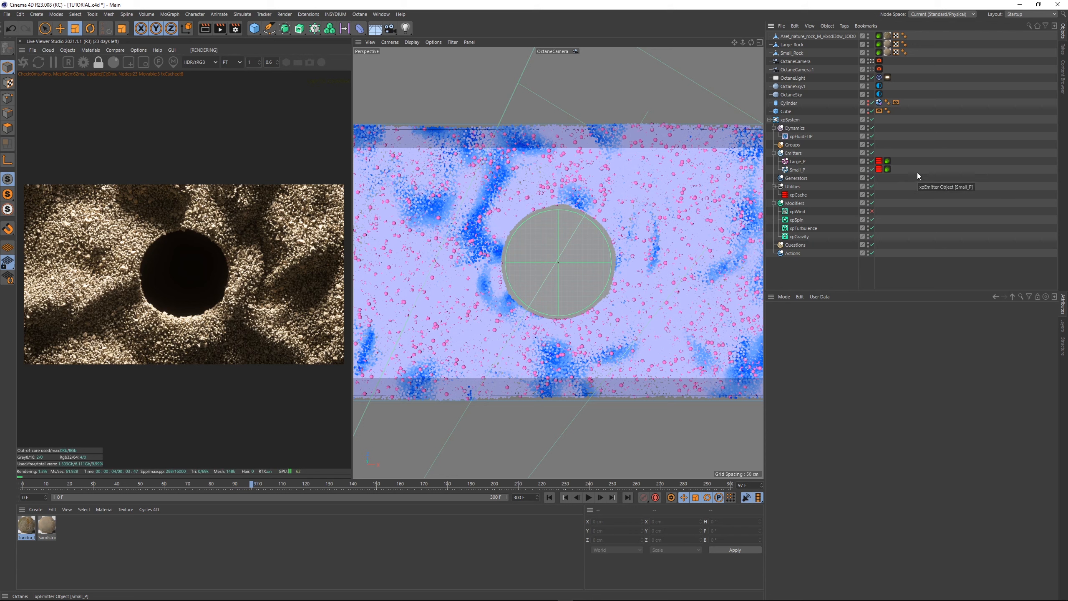
Step: Group the three rock objects under a null named GEO
click(796, 54)
shift+click(795, 38)
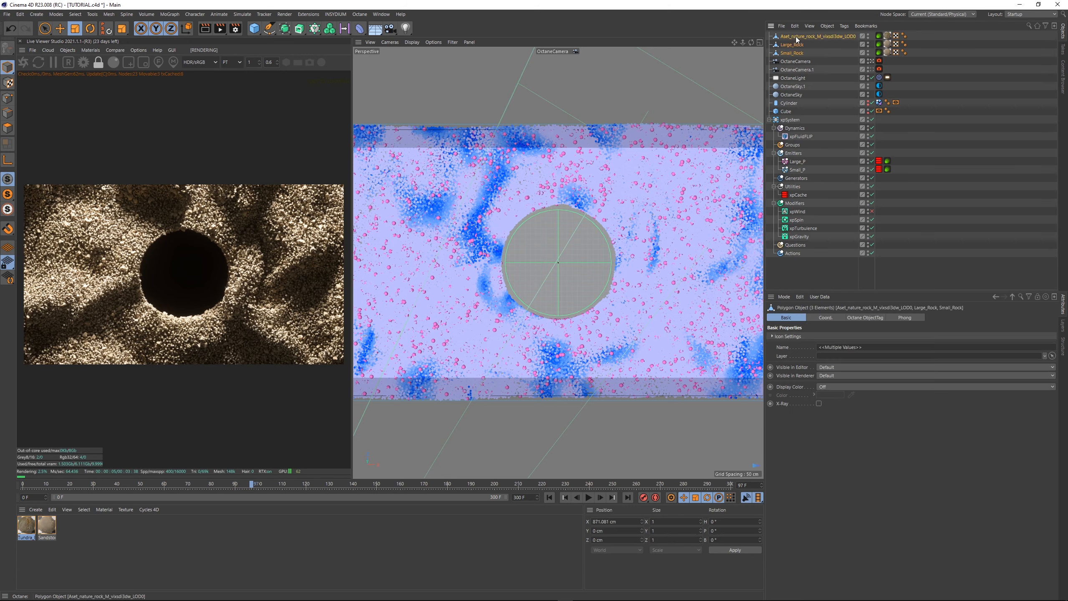
key(alt+g)
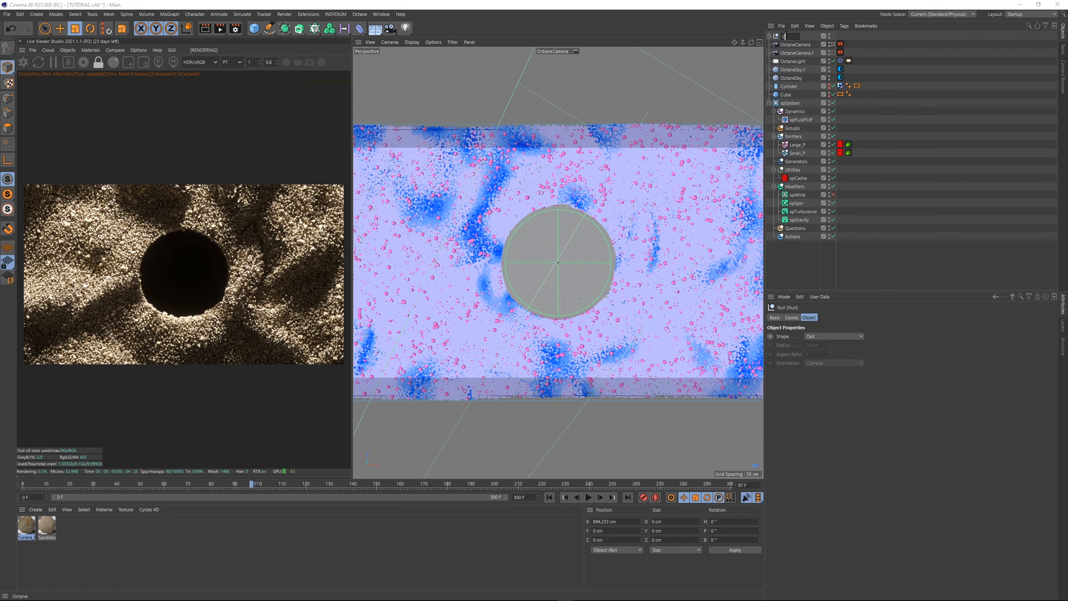
Step: Group the two Octane cameras under a null named CAMS
click(795, 45)
shift+click(797, 53)
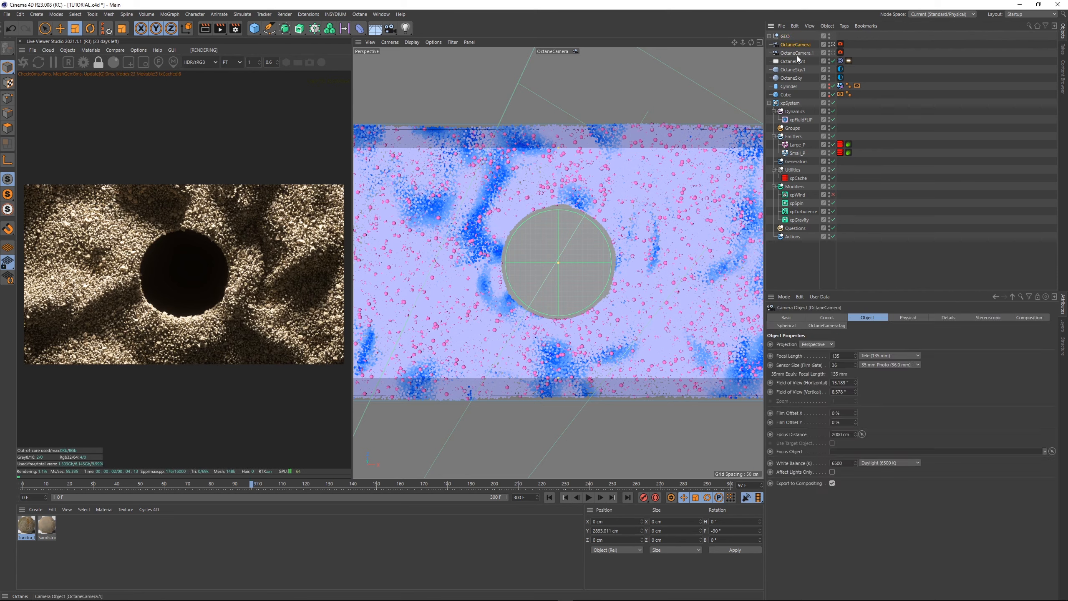
key(alt+g)
double_click(786, 45)
text(CAMS)
key(Return)
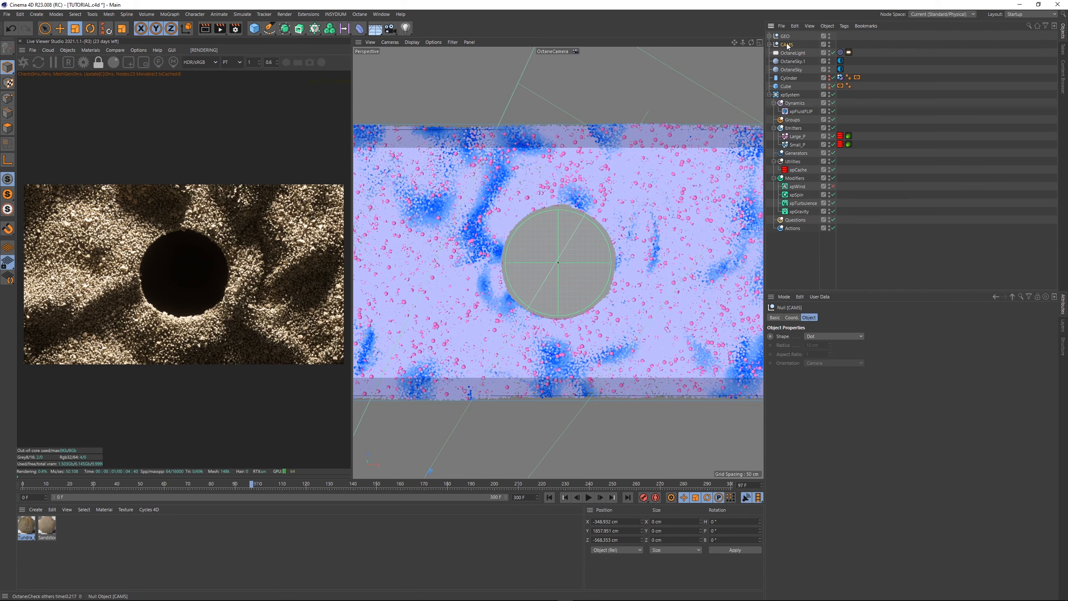
Step: Rename the two cameras inside the CAMS null as 1 and 2 and collapse the group
click(769, 44)
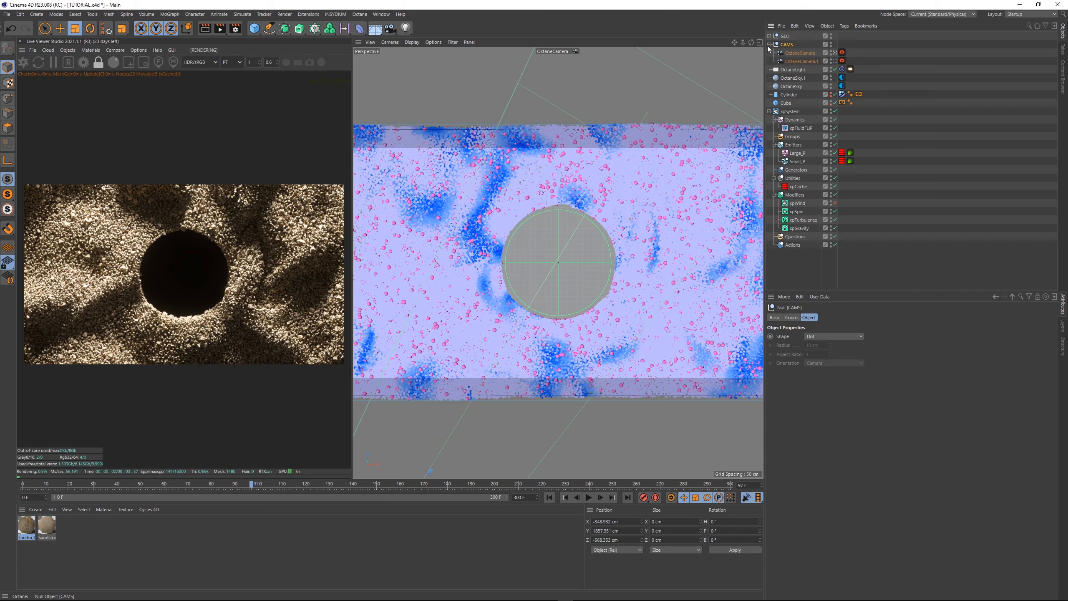
double_click(795, 53)
text(1)
key(Return)
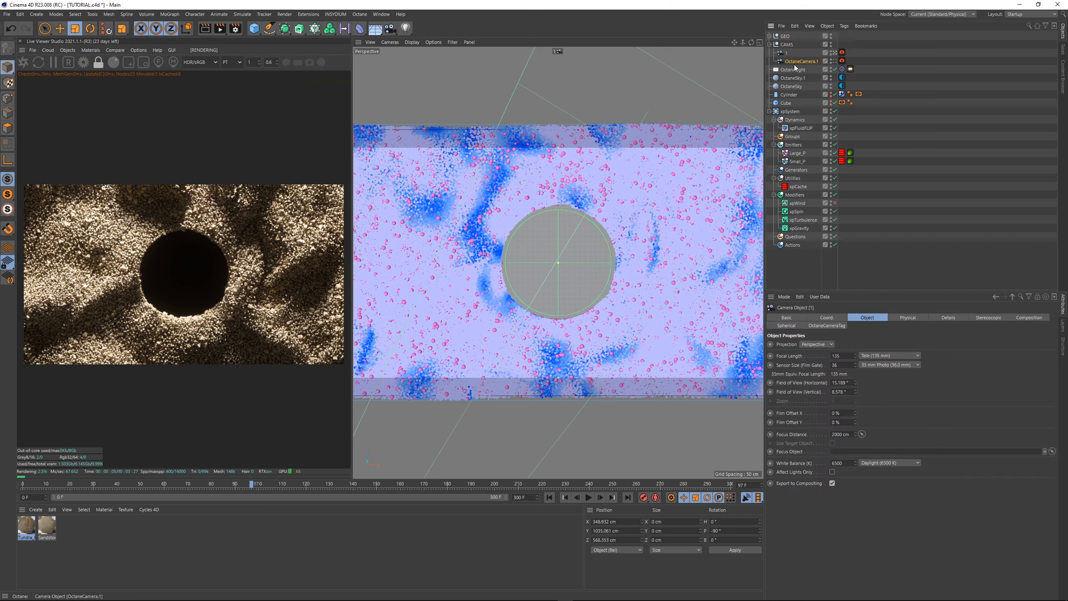
double_click(794, 62)
text(2)
key(Return)
click(769, 45)
Step: Group the OctaneLight under a null named LIGHTS
click(794, 53)
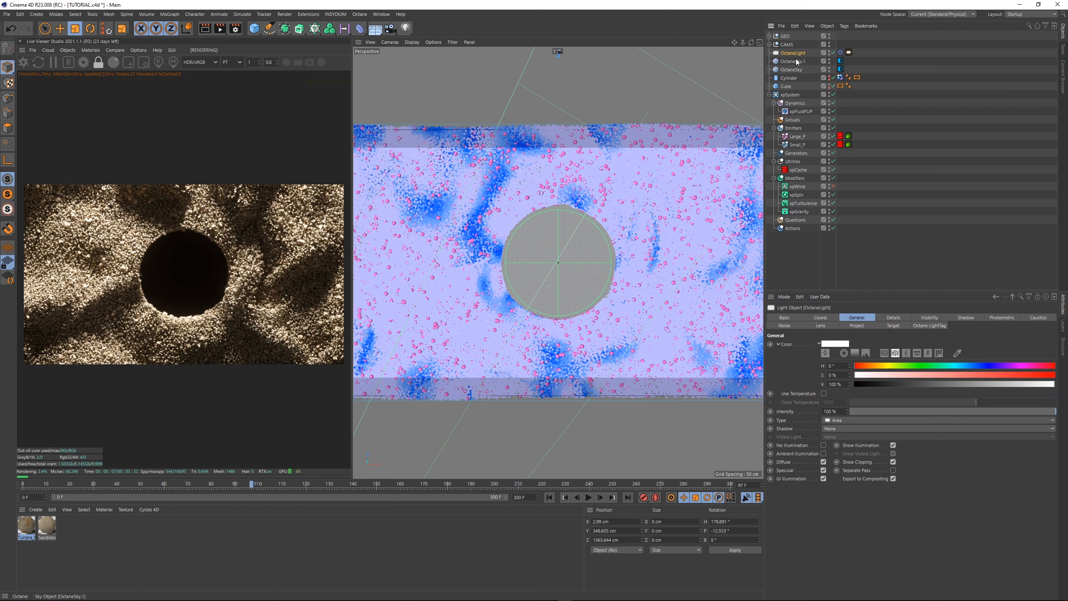
key(alt+g)
double_click(786, 53)
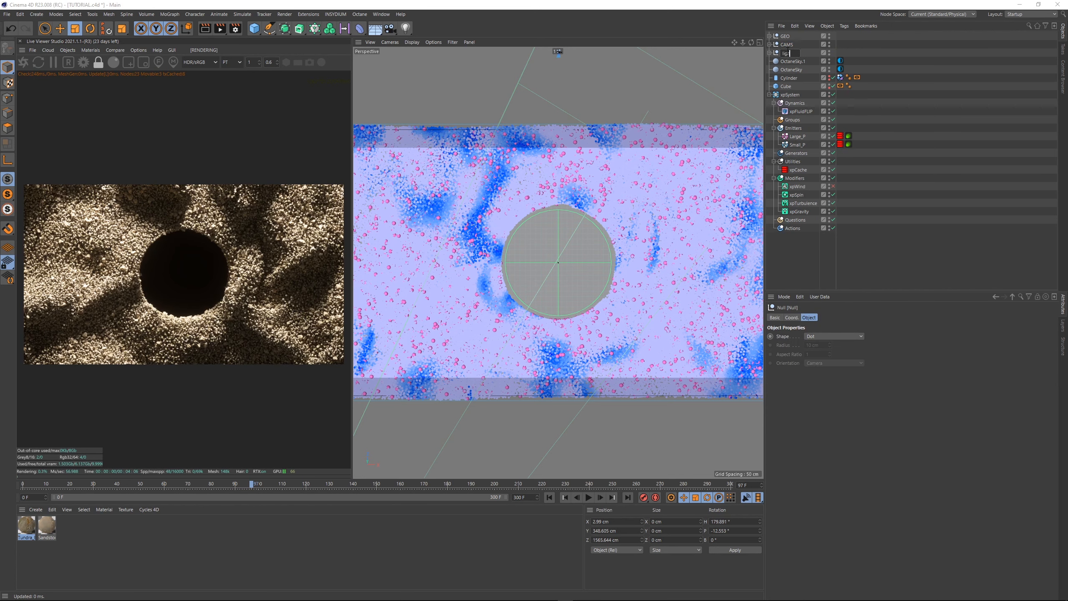
text(LIGHTS)
key(Return)
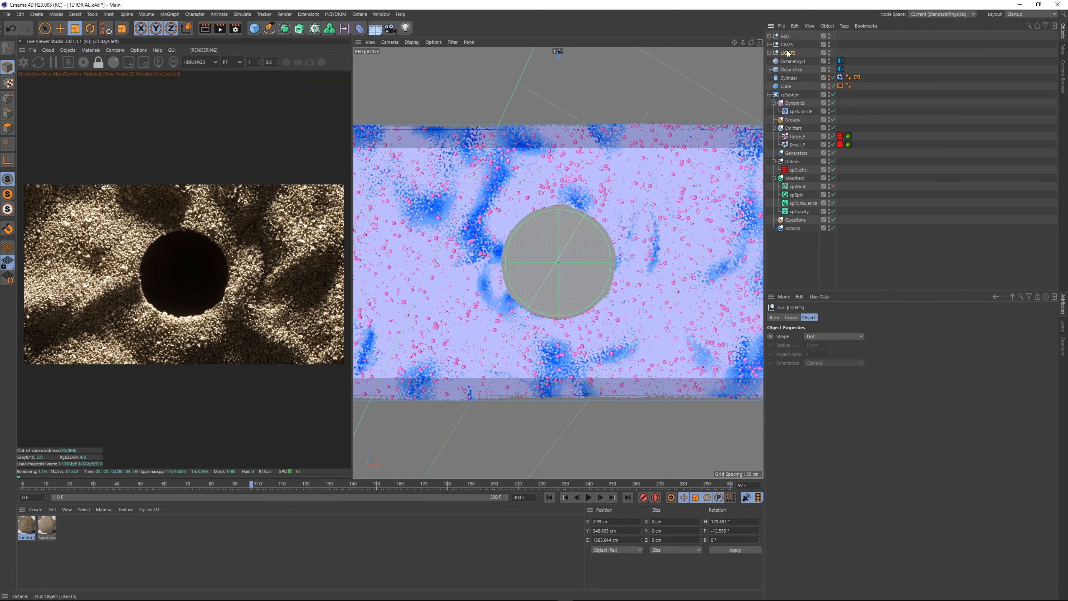
Step: Rename OctaneSky.1 as BG and OctaneSky as SKY
double_click(790, 61)
text(BG)
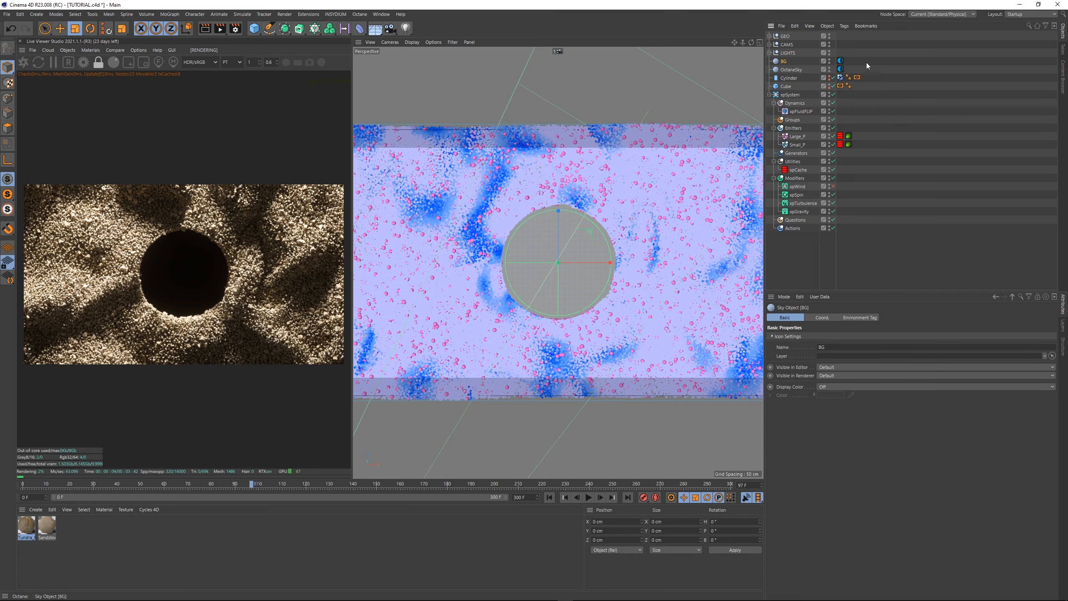
key(Tab)
text(SKY)
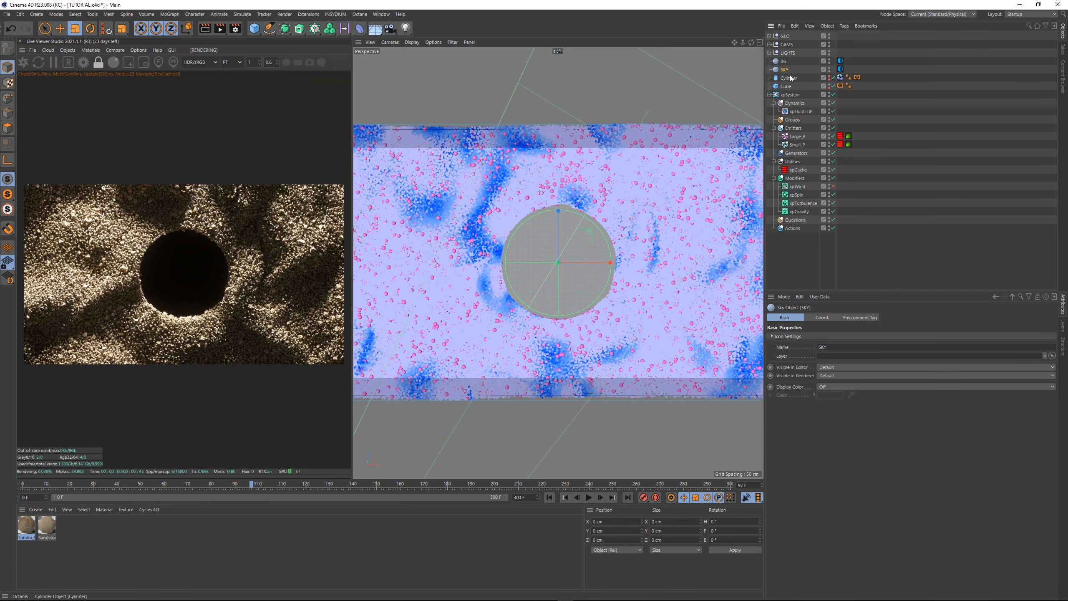
Step: Rename the cylinder as COLLIDER and the cube as EMITTER
key(Tab)
text(COLLIDE)
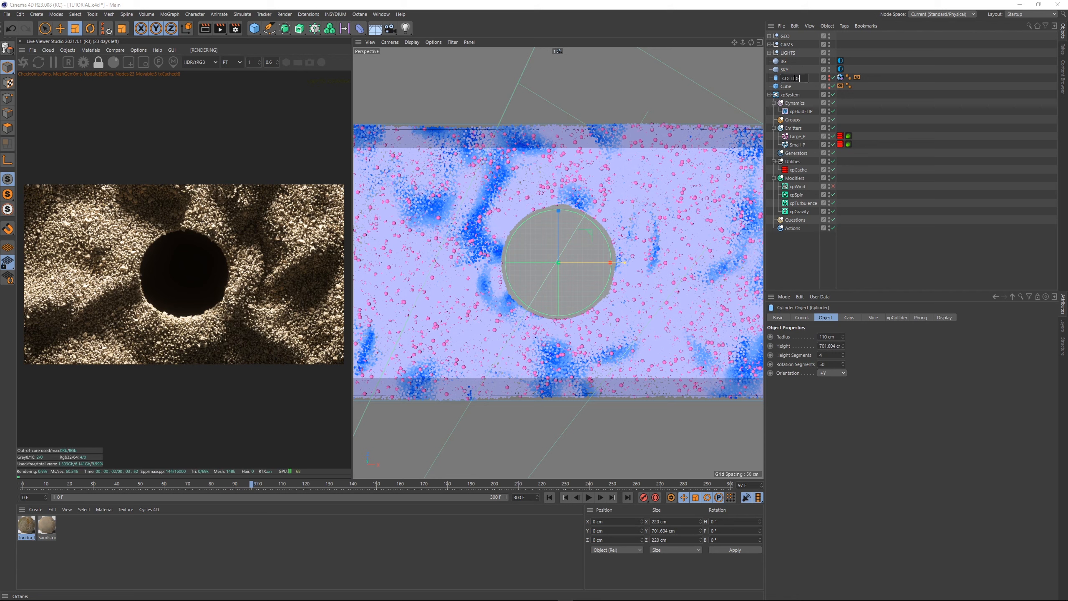
text(R)
key(Tab)
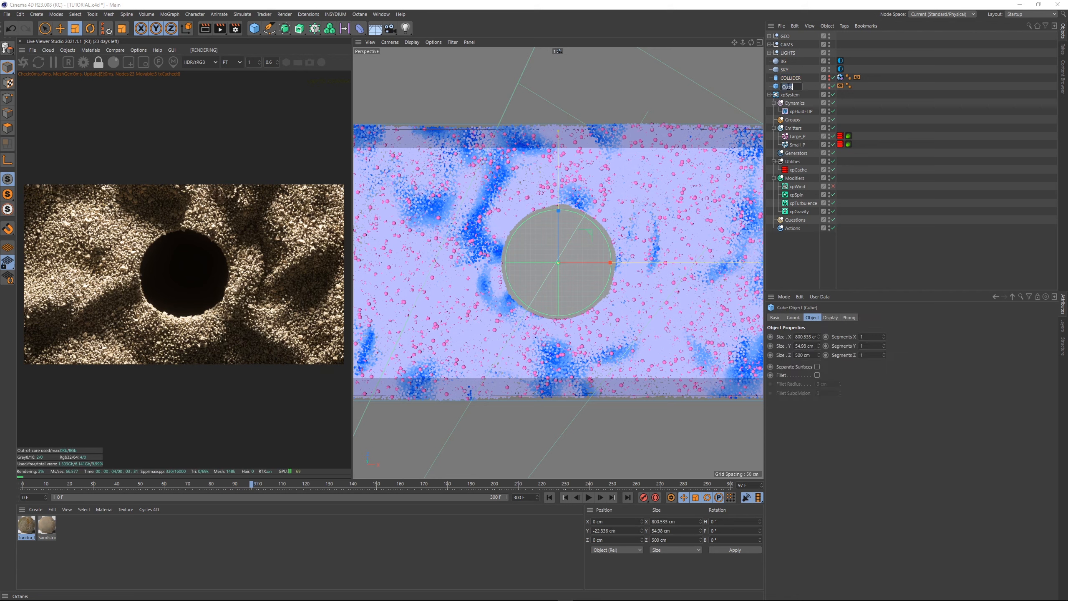
text(EMITTER)
key(Return)
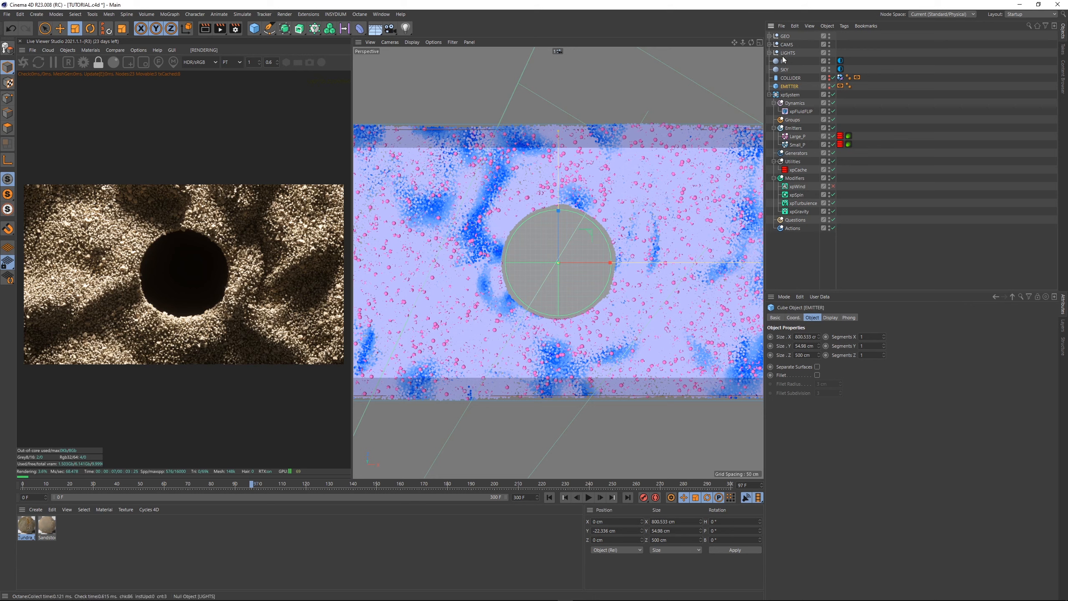
Step: Try grouping COLLIDER and EMITTER under a new null and undo the grouping
ctrl+click(785, 78)
key(alt+g)
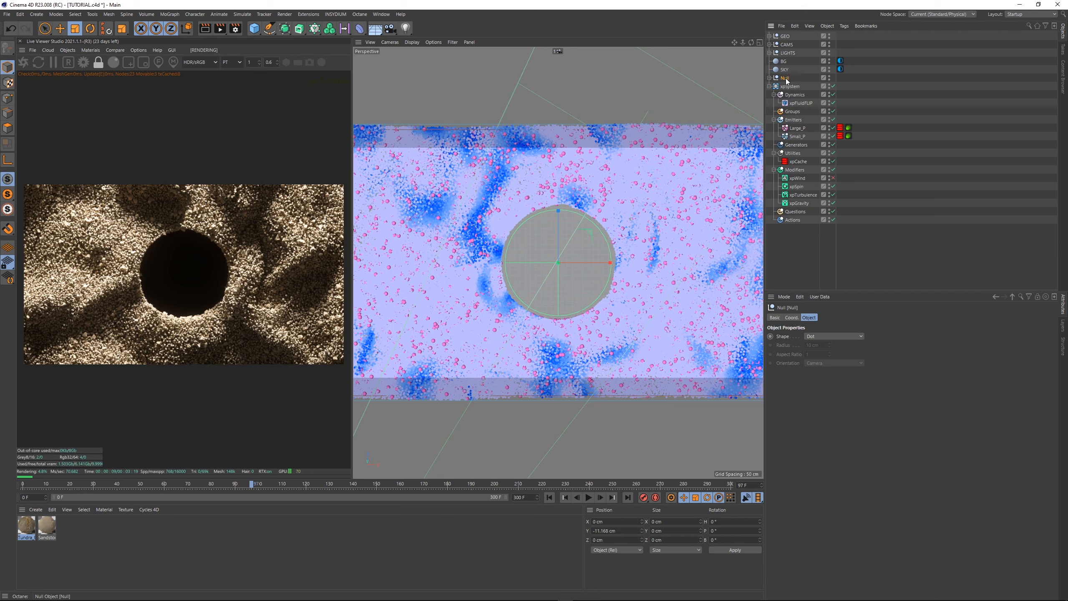
key(ctrl+z)
key(ctrl+z)
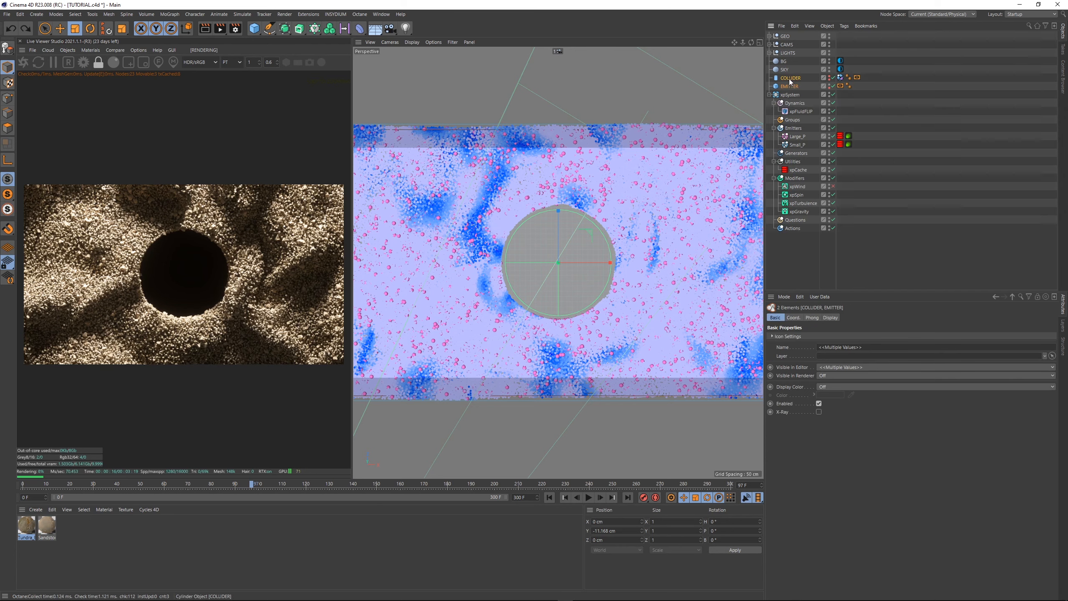
Step: Move COLLIDER and EMITTER into the GEO null, collapse it and clear the selection
drag(789, 79, 789, 37)
click(769, 37)
key(ctrl+shift+a)
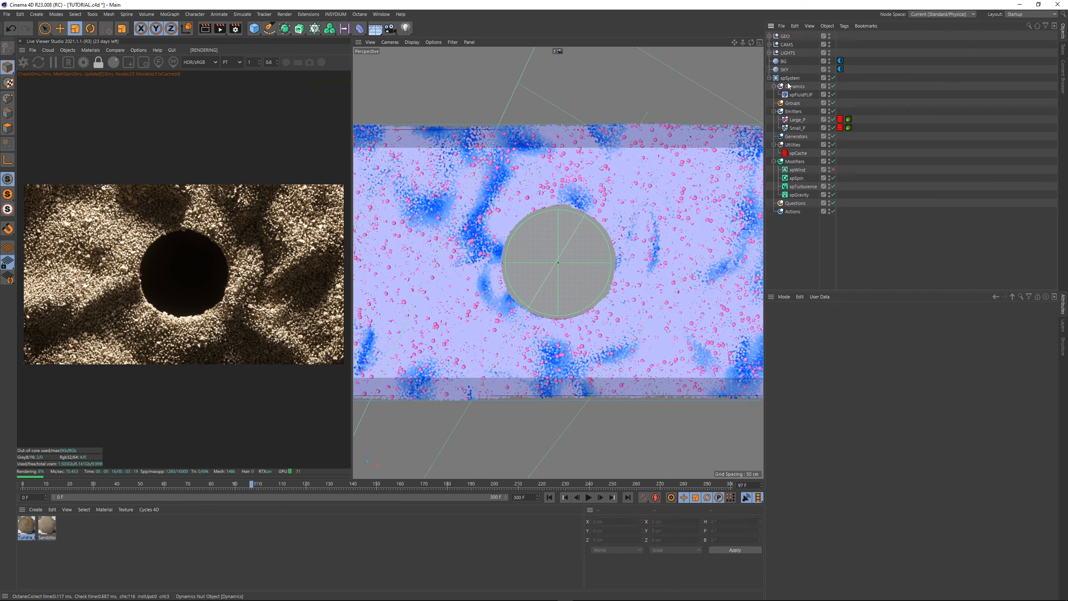
Step: Group GEO, CAMS, LIGHTS, BG and SKY under a null named SCENE
click(785, 69)
shift+click(785, 36)
key(alt+g)
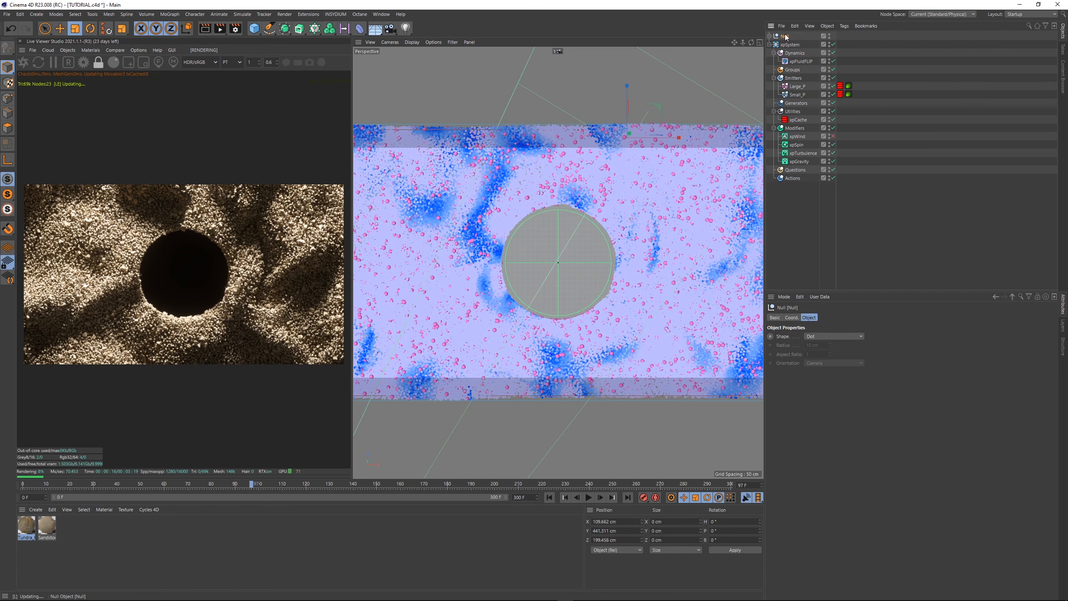
double_click(785, 37)
text(SCENE)
key(Return)
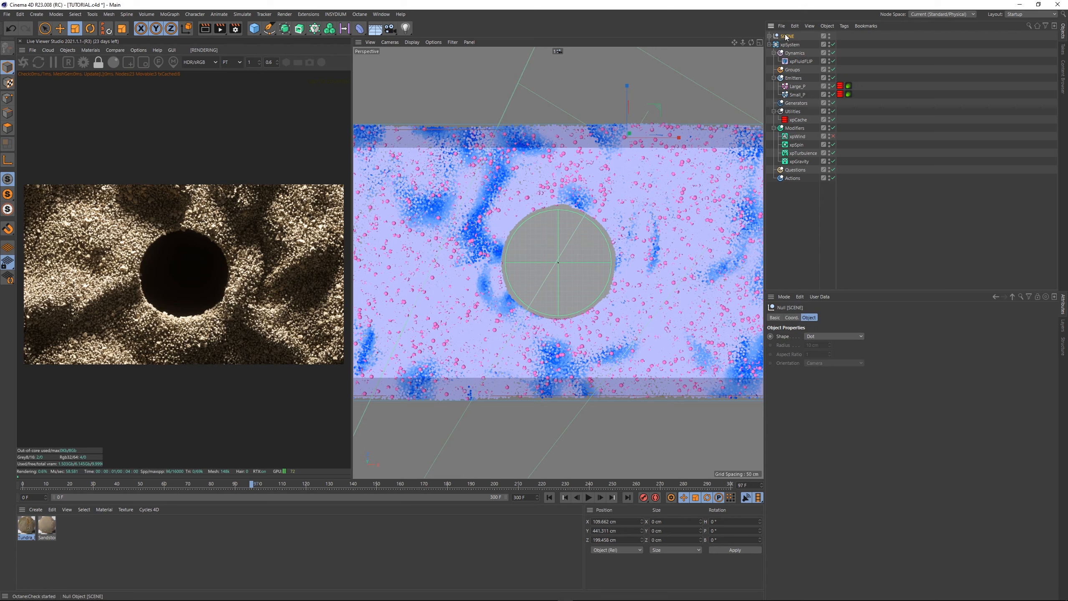
Step: Show the contents of the SCENE and xpSystem hierarchies and open the Small_P emitter's Emission settings
click(769, 44)
click(774, 53)
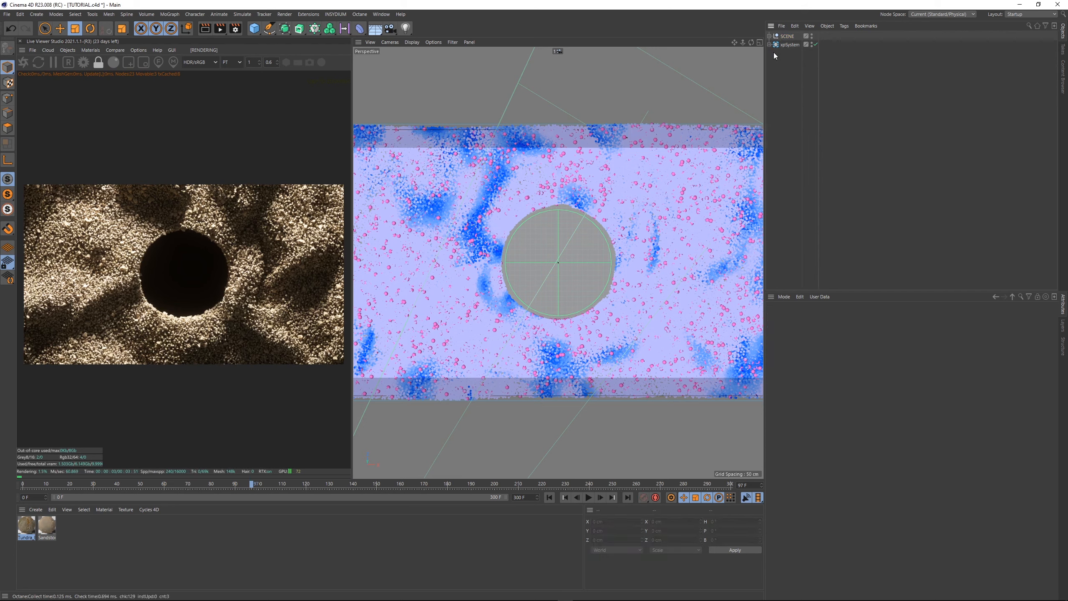
click(769, 44)
click(769, 36)
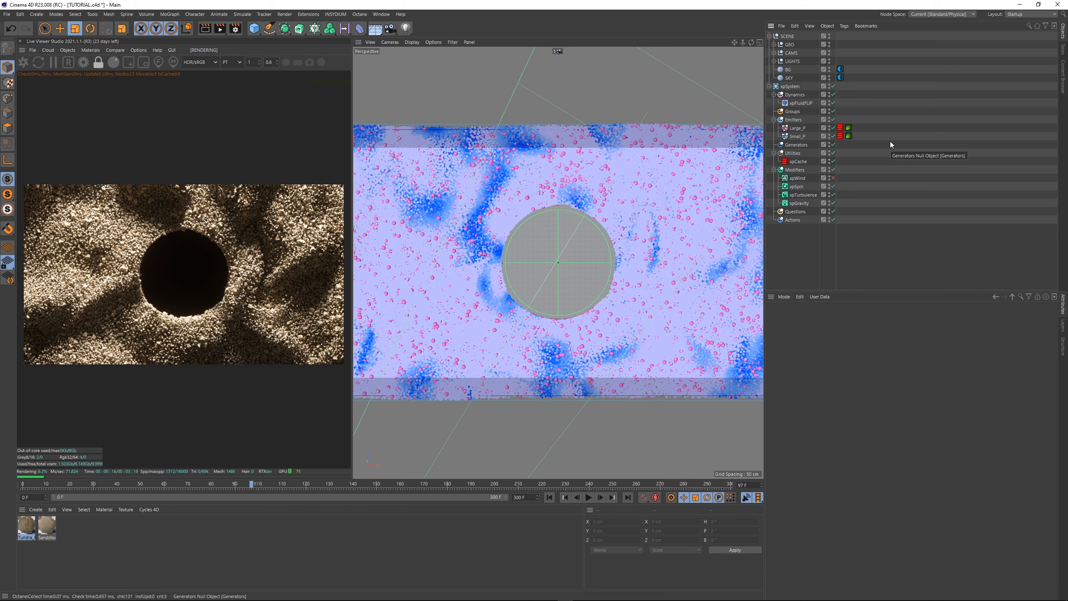
click(797, 136)
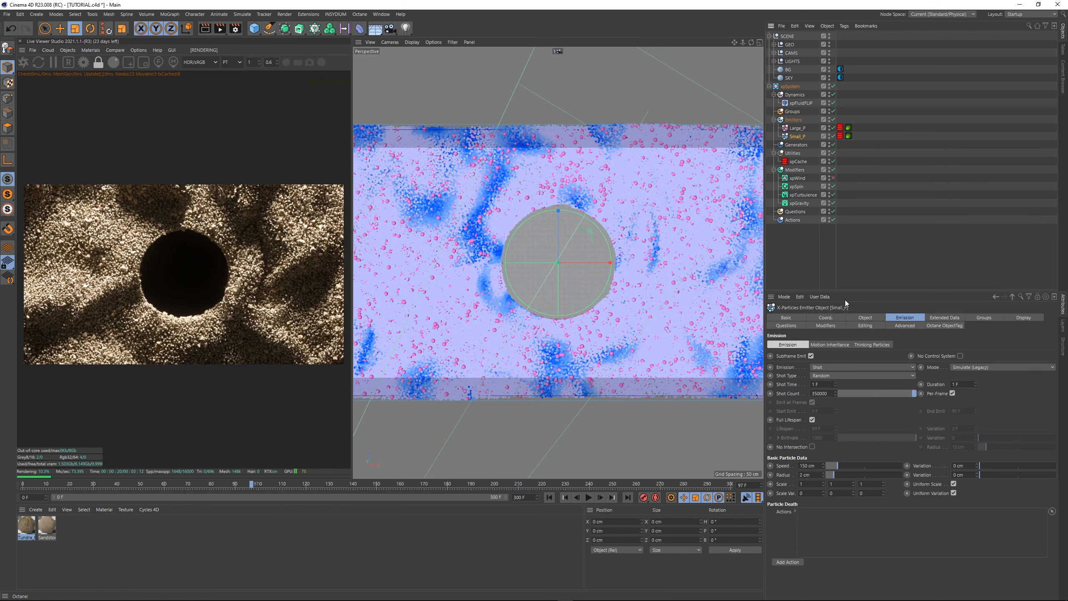